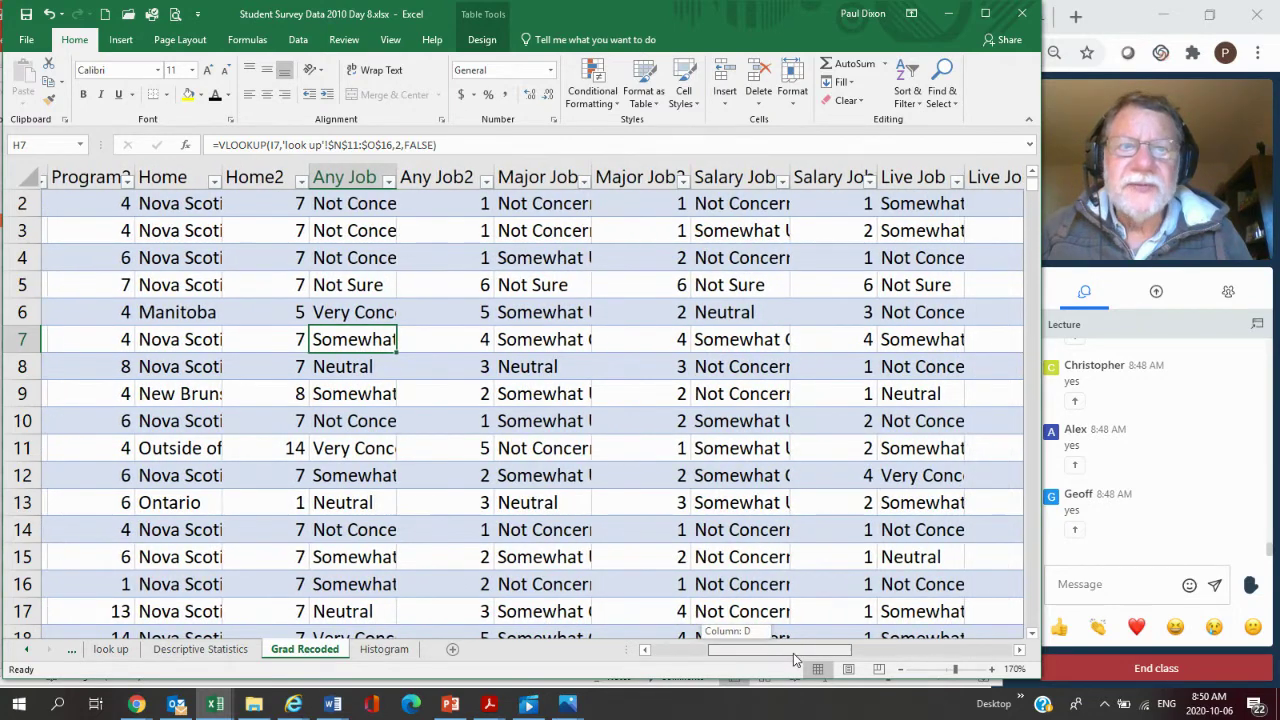
Examine the survey and recoded job-concern columns on Grad Recoded and the Concern codes on the look up sheet
drag(793, 655, 820, 655)
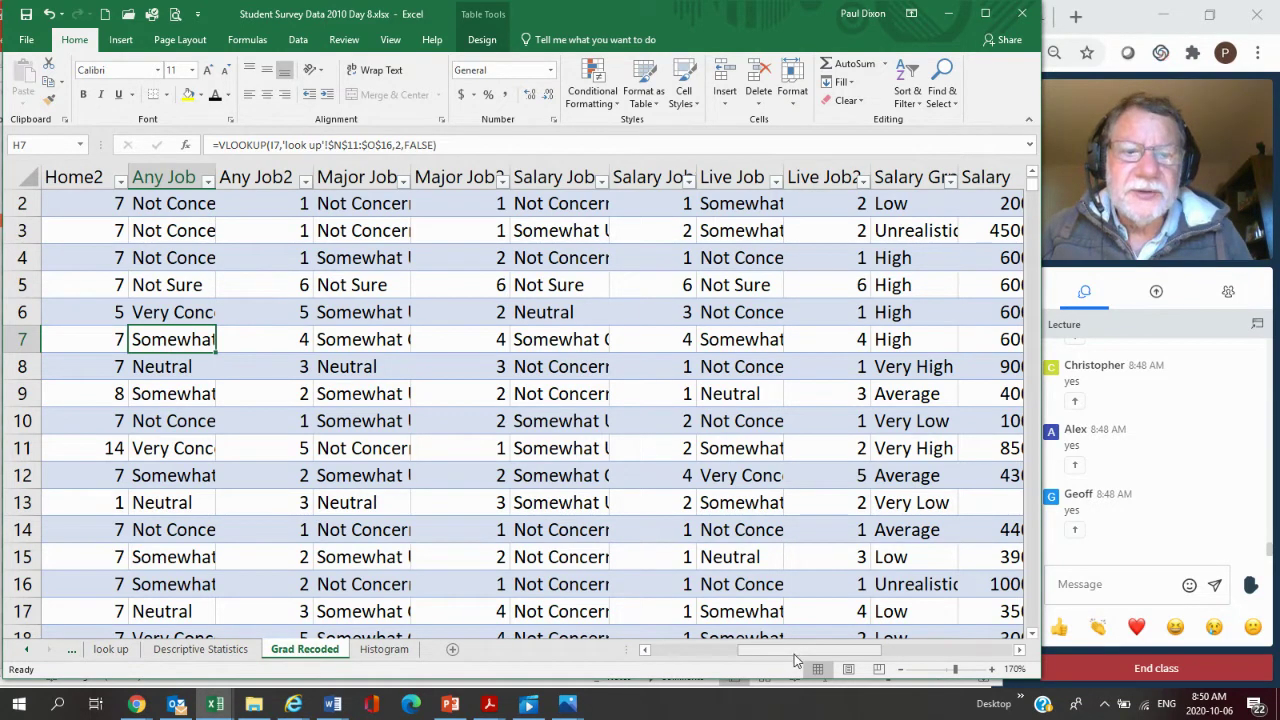
drag(800, 655, 716, 656)
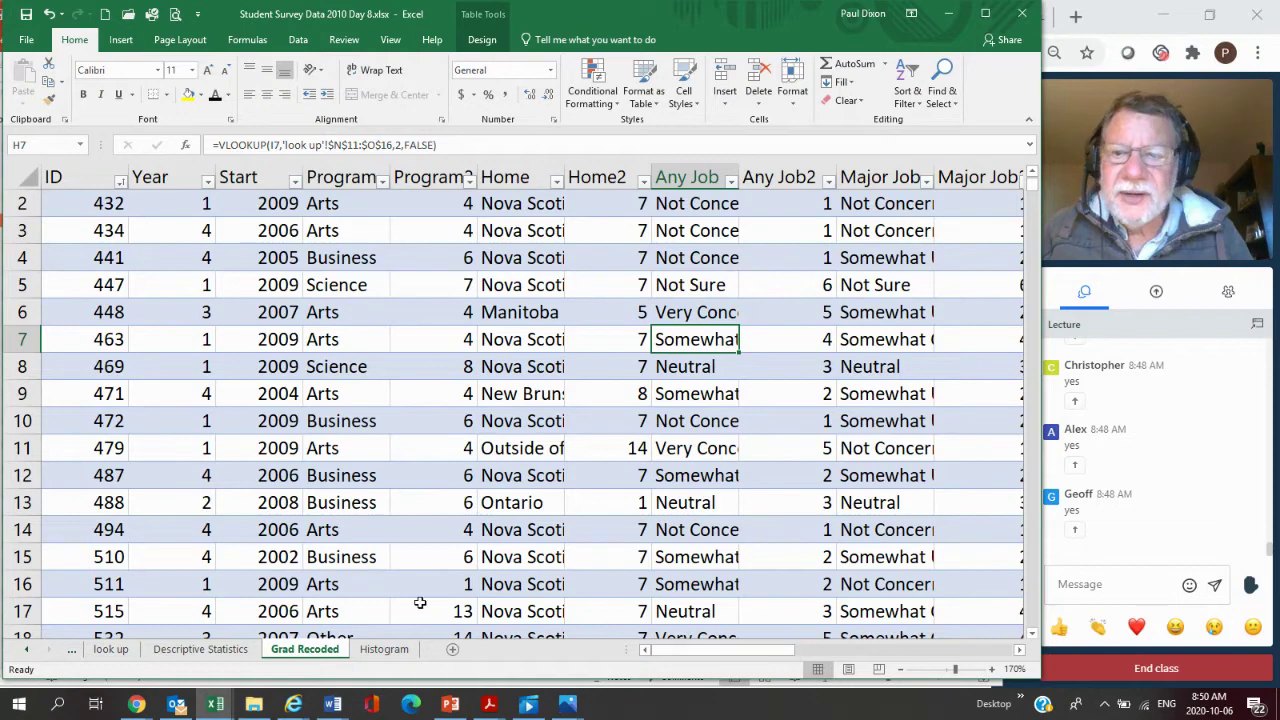
click(122, 651)
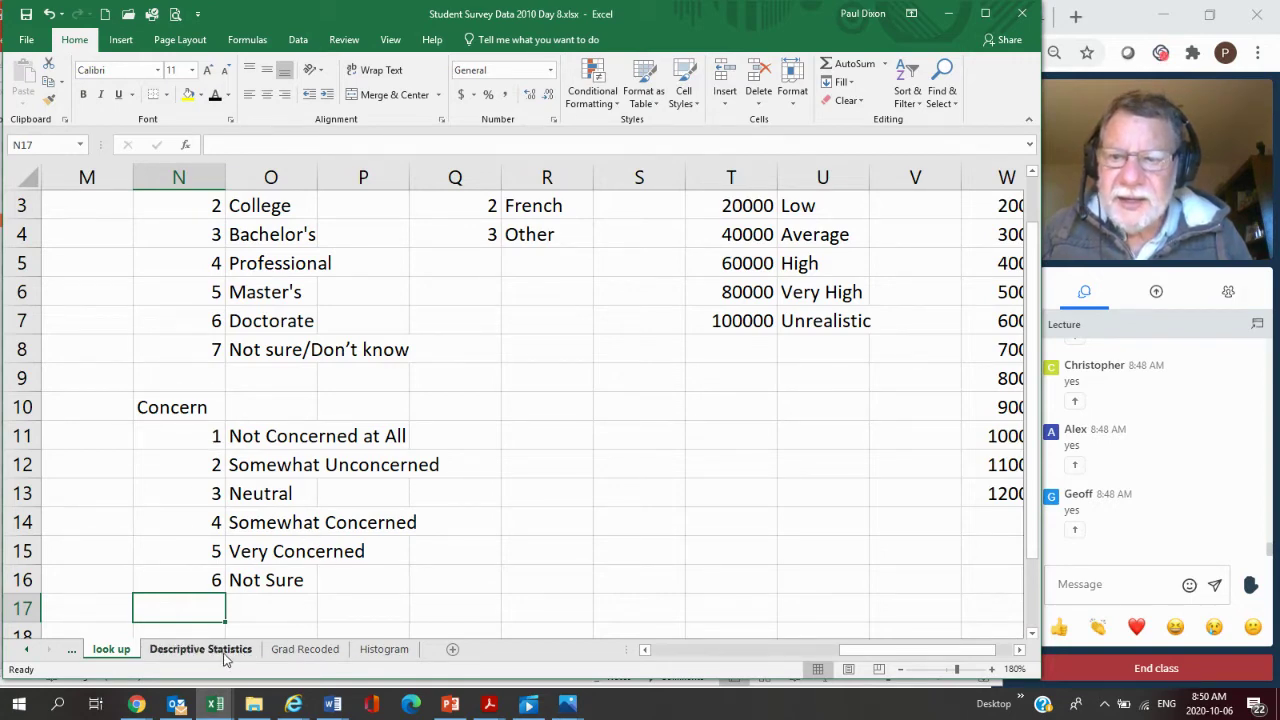
click(304, 649)
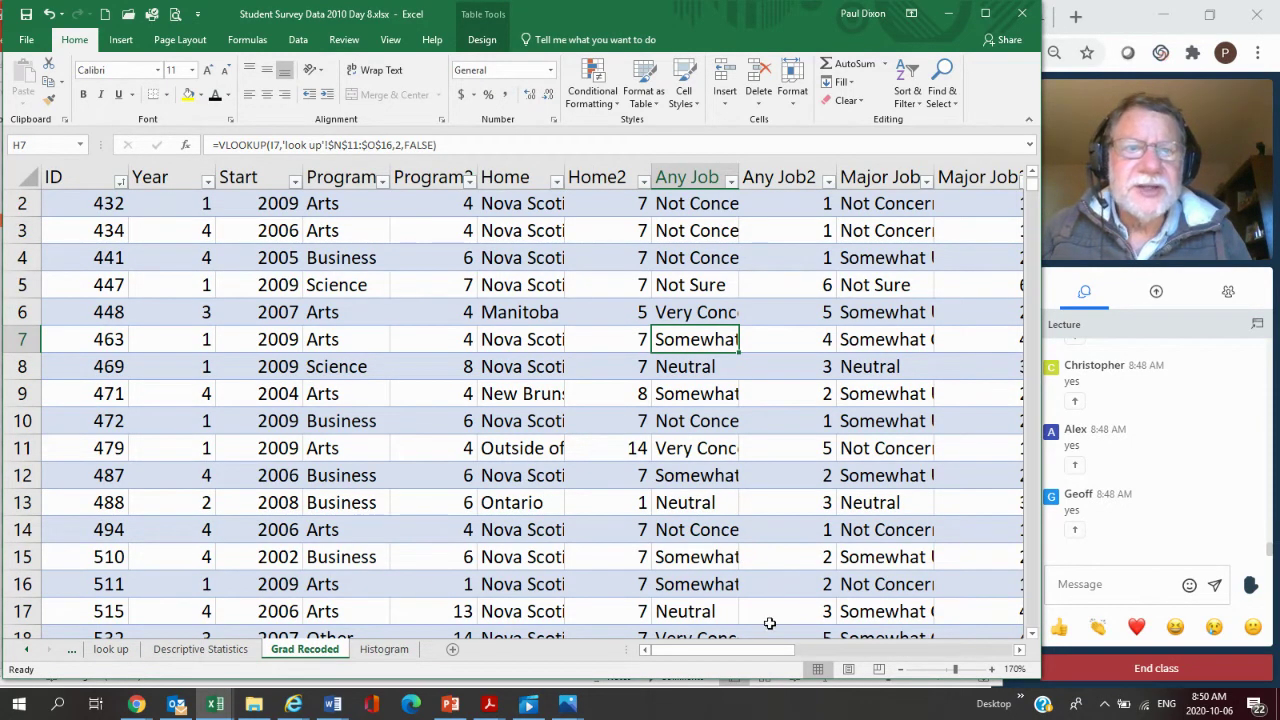
drag(773, 657, 794, 660)
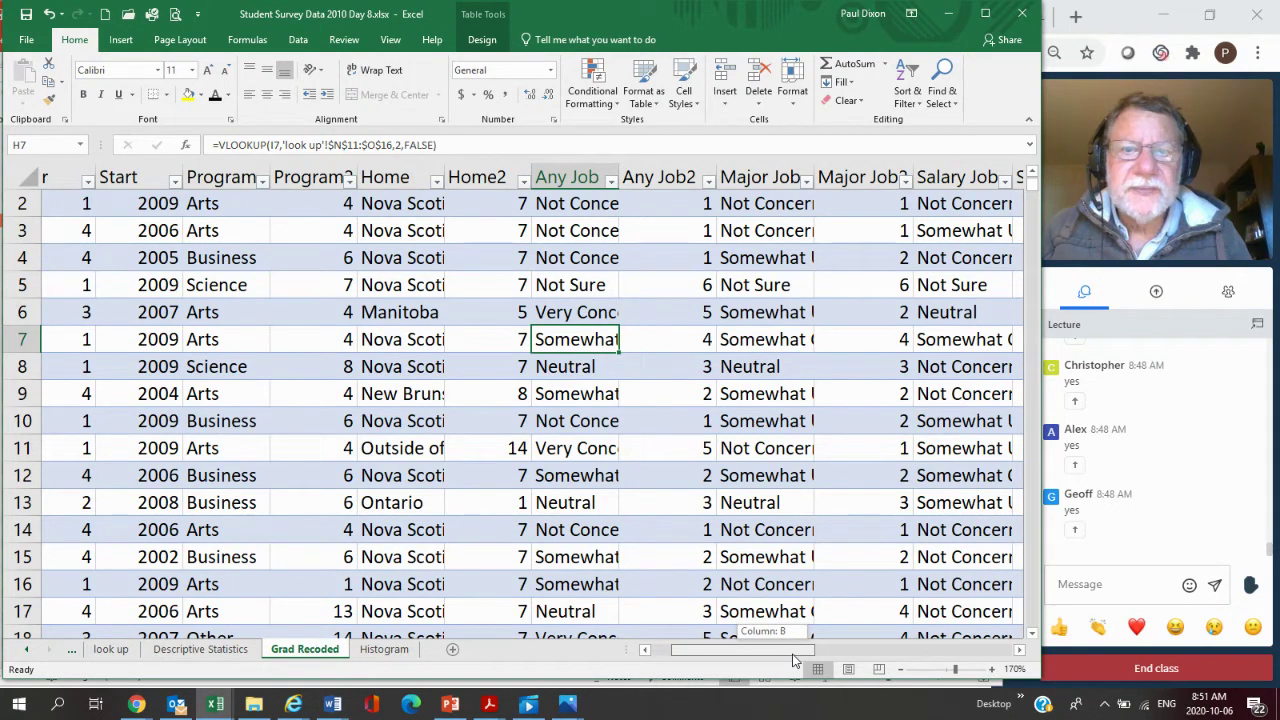
drag(794, 660, 786, 660)
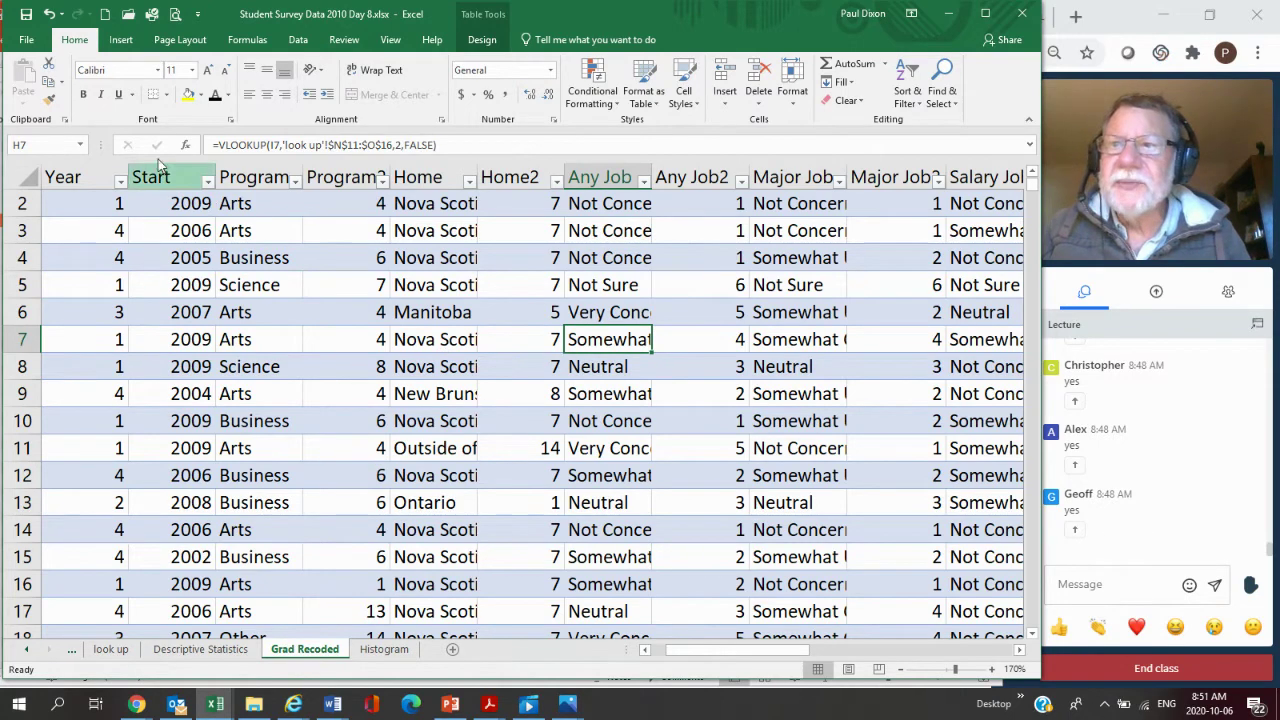
Create a PivotTable from Table1 on a new worksheet
click(121, 40)
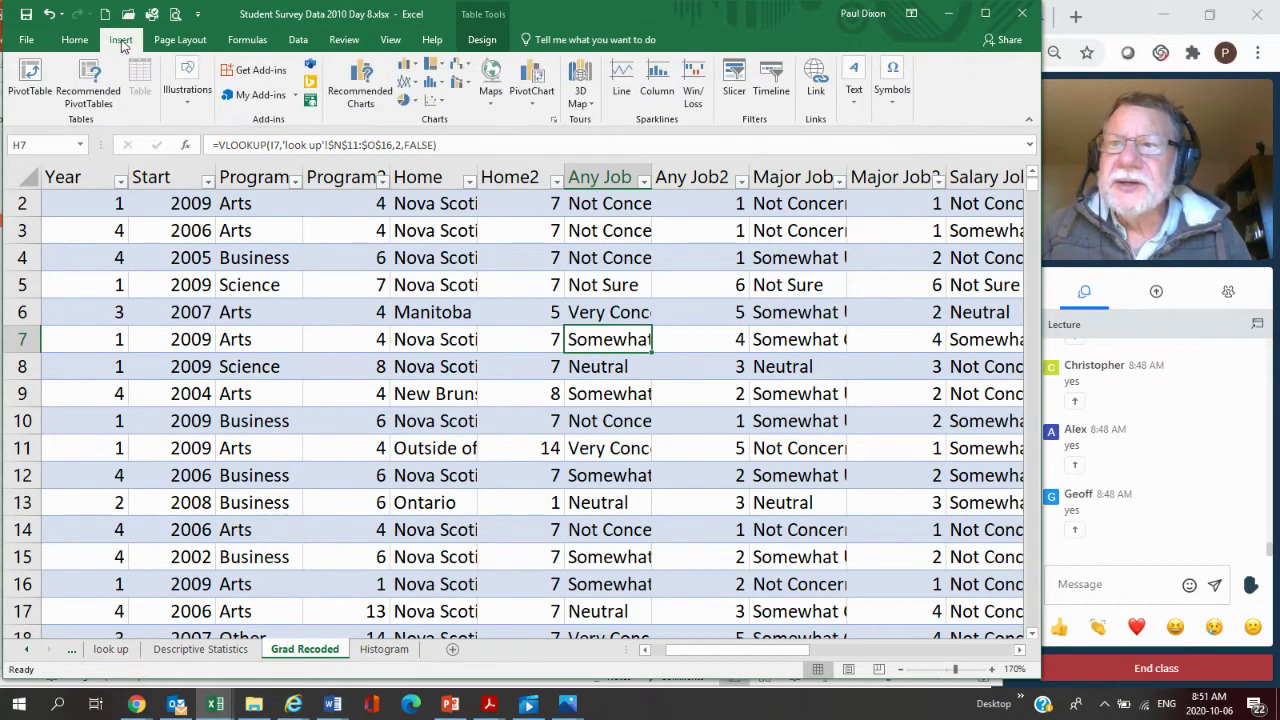
click(30, 70)
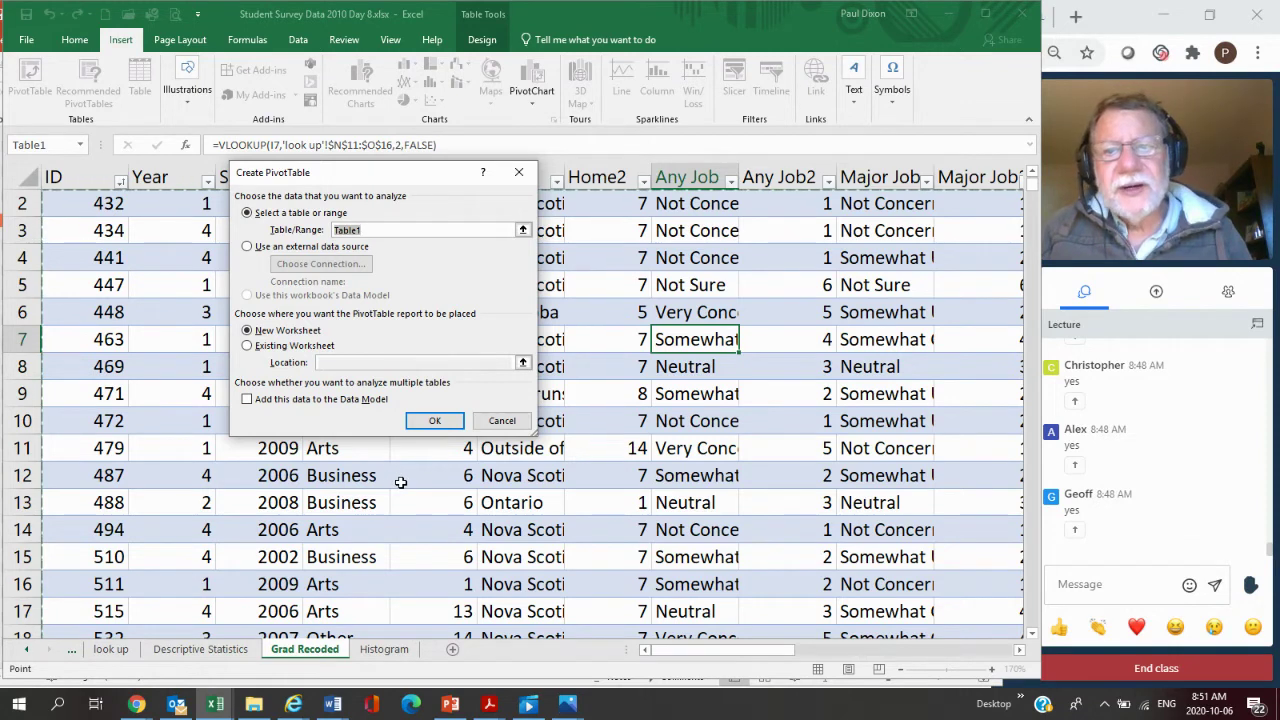
click(435, 421)
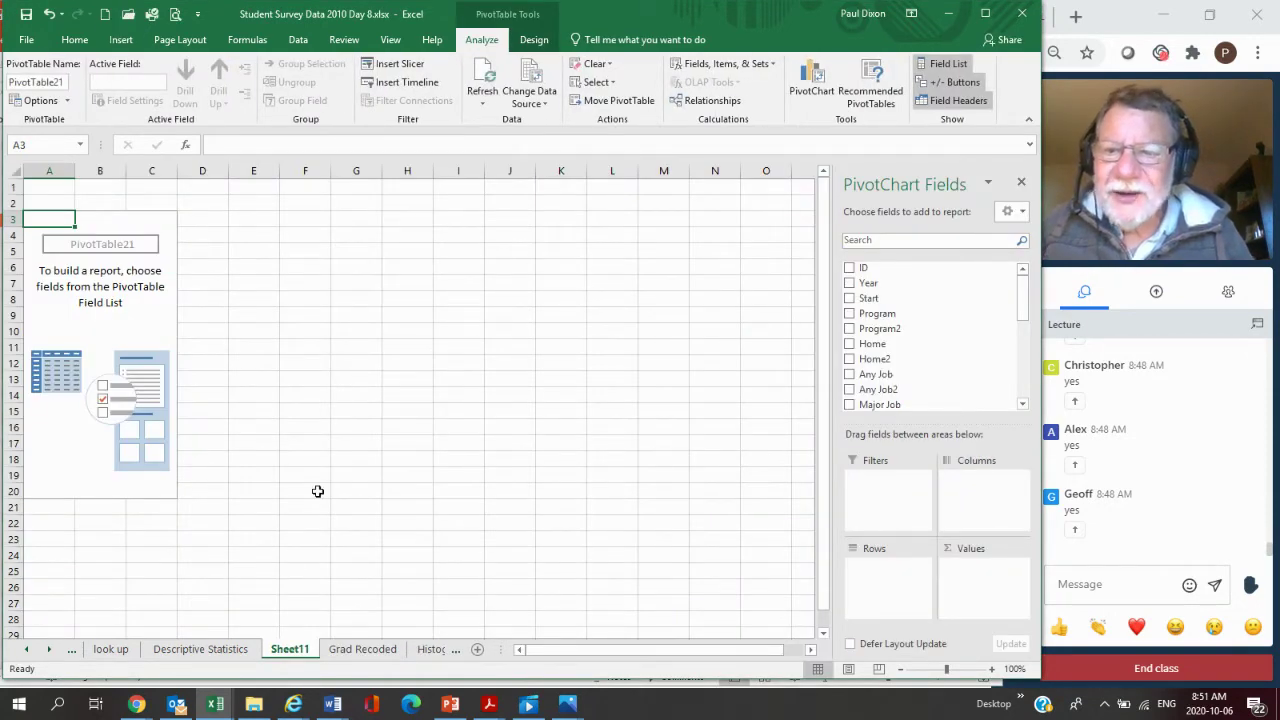
Rename the new PivotTable worksheet as Pivot Table
right_click(287, 652)
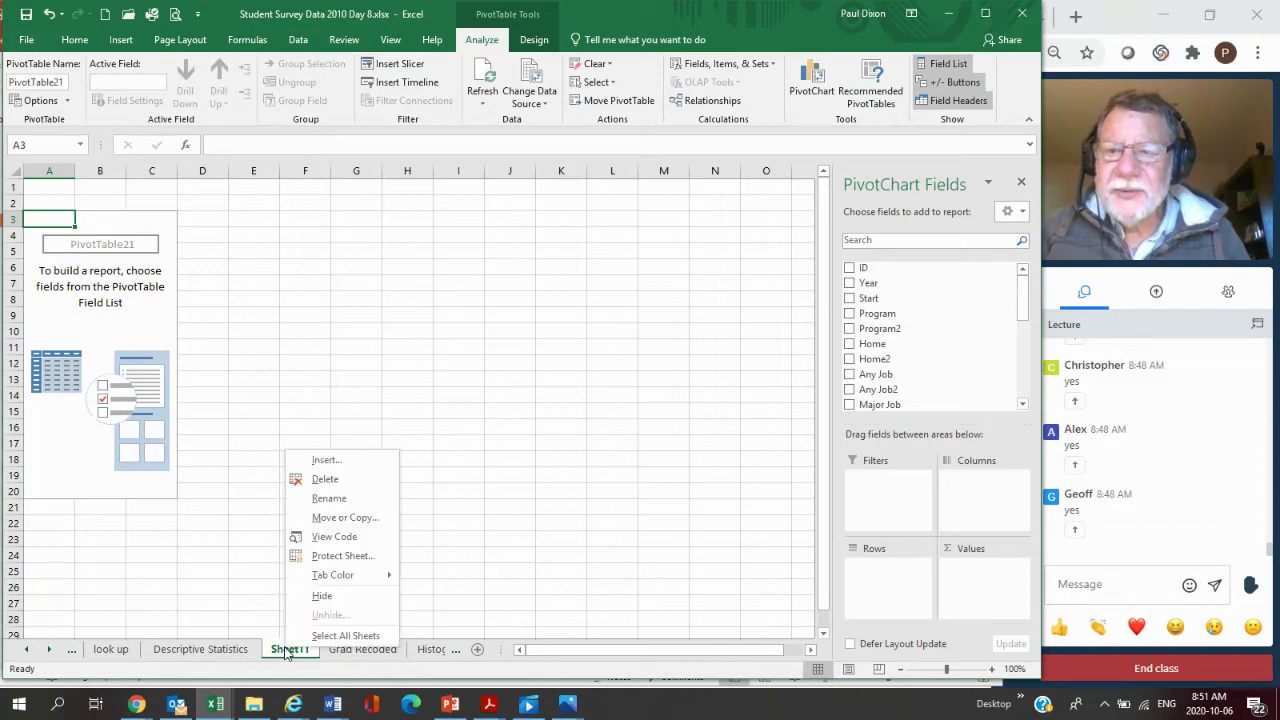
click(347, 496)
text(P)
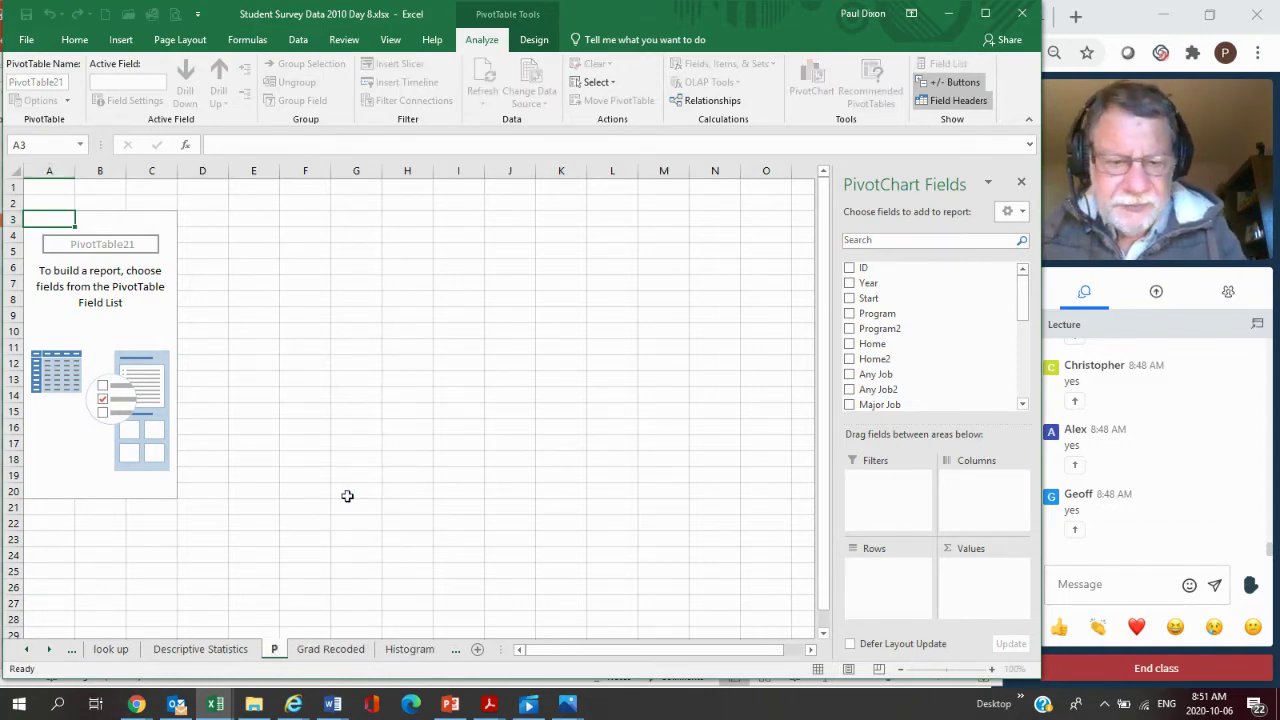
text(ivot)
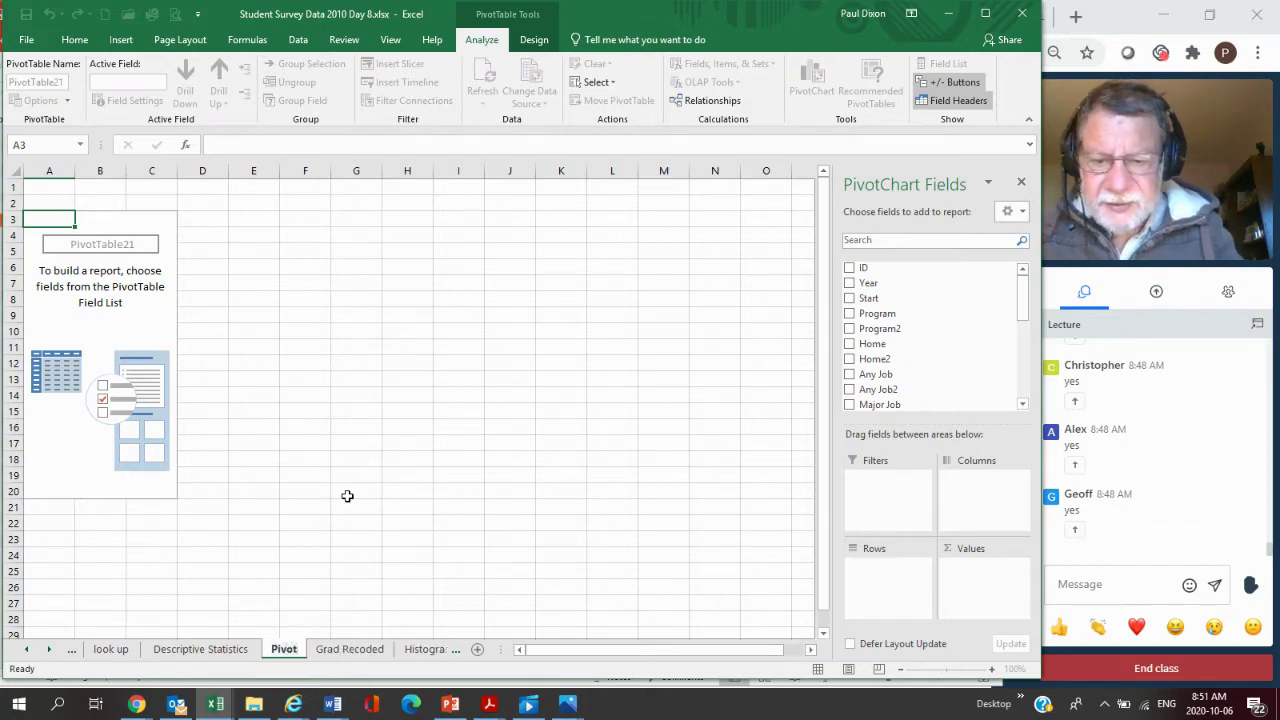
text( Table)
key(Return)
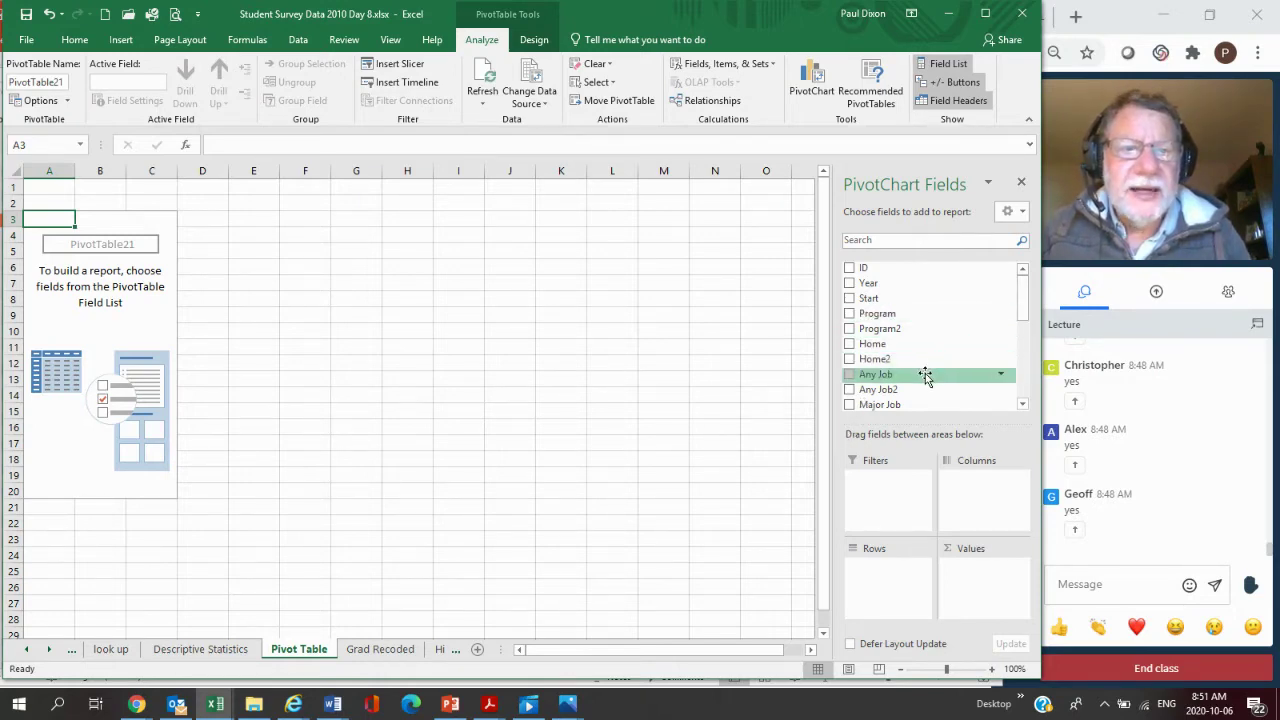
Add the Any Job field to the pivot table as its row labels
drag(925, 375, 880, 580)
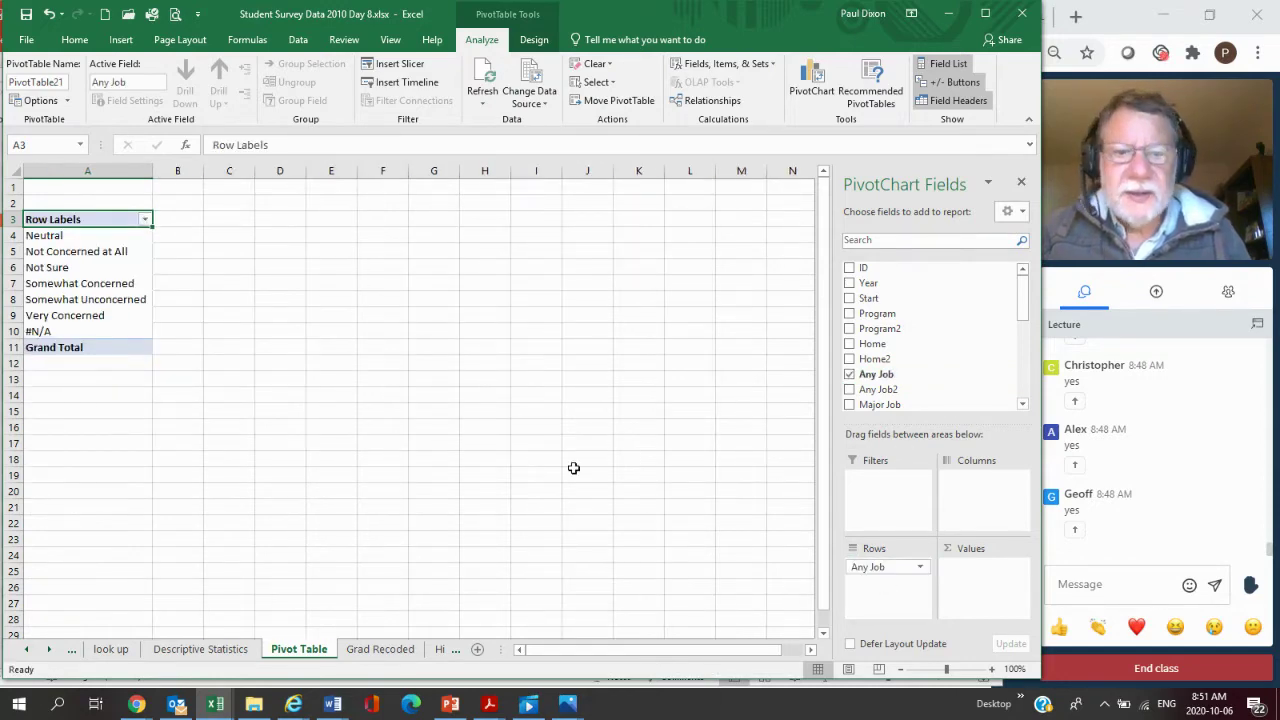
click(991, 669)
click(991, 669)
click(991, 669)
click(991, 669)
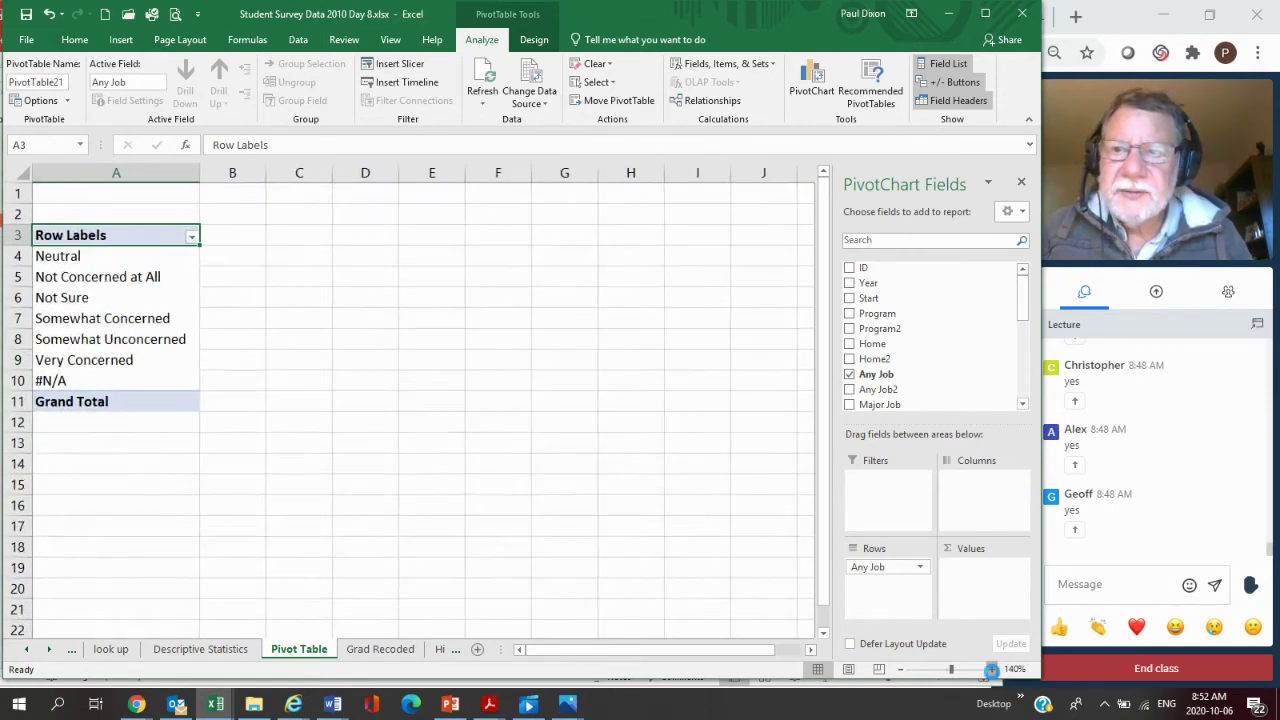
click(991, 669)
click(991, 669)
click(991, 669)
click(991, 669)
click(991, 669)
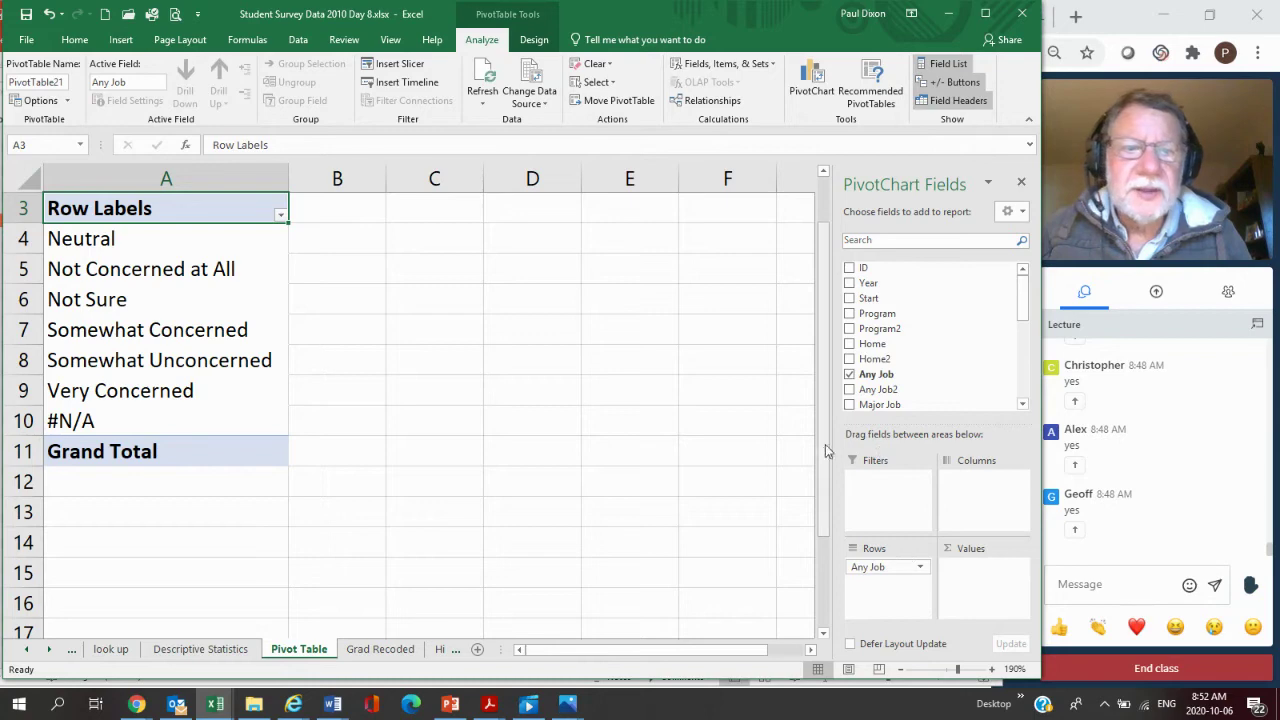
drag(820, 450, 821, 440)
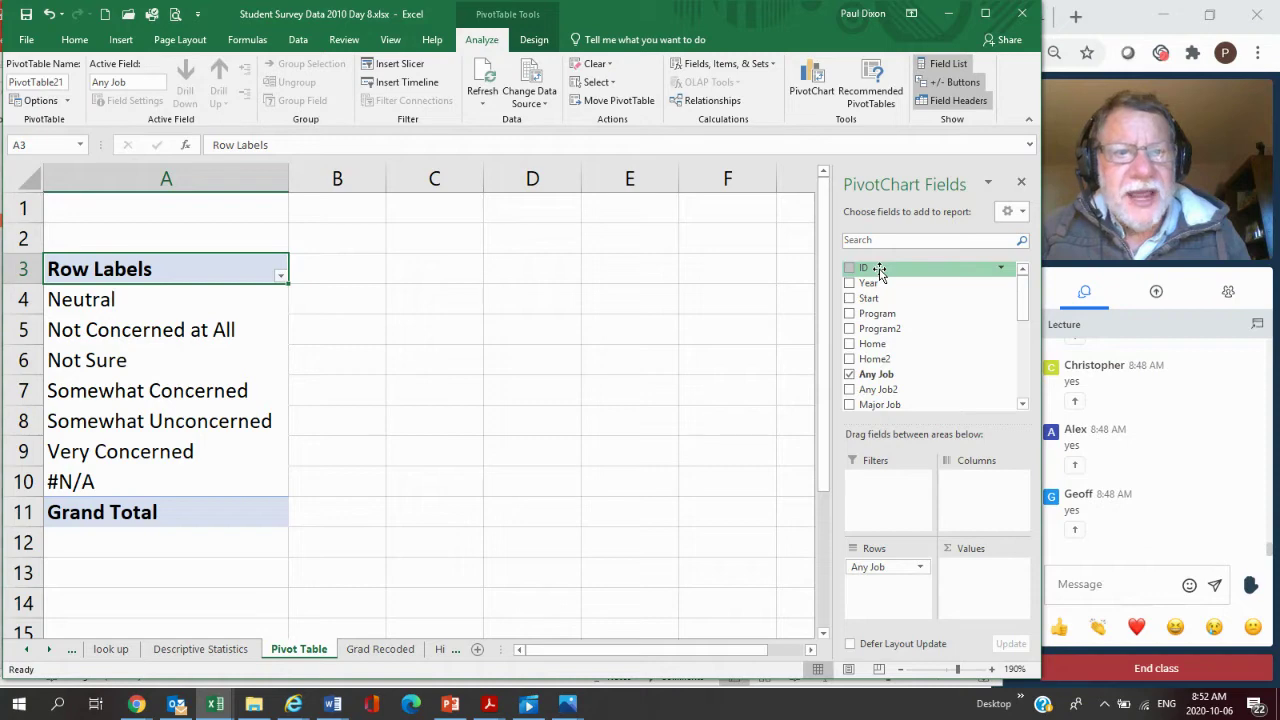
Add the ID field to the pivot table's values and summarize it by Count
drag(878, 270, 983, 578)
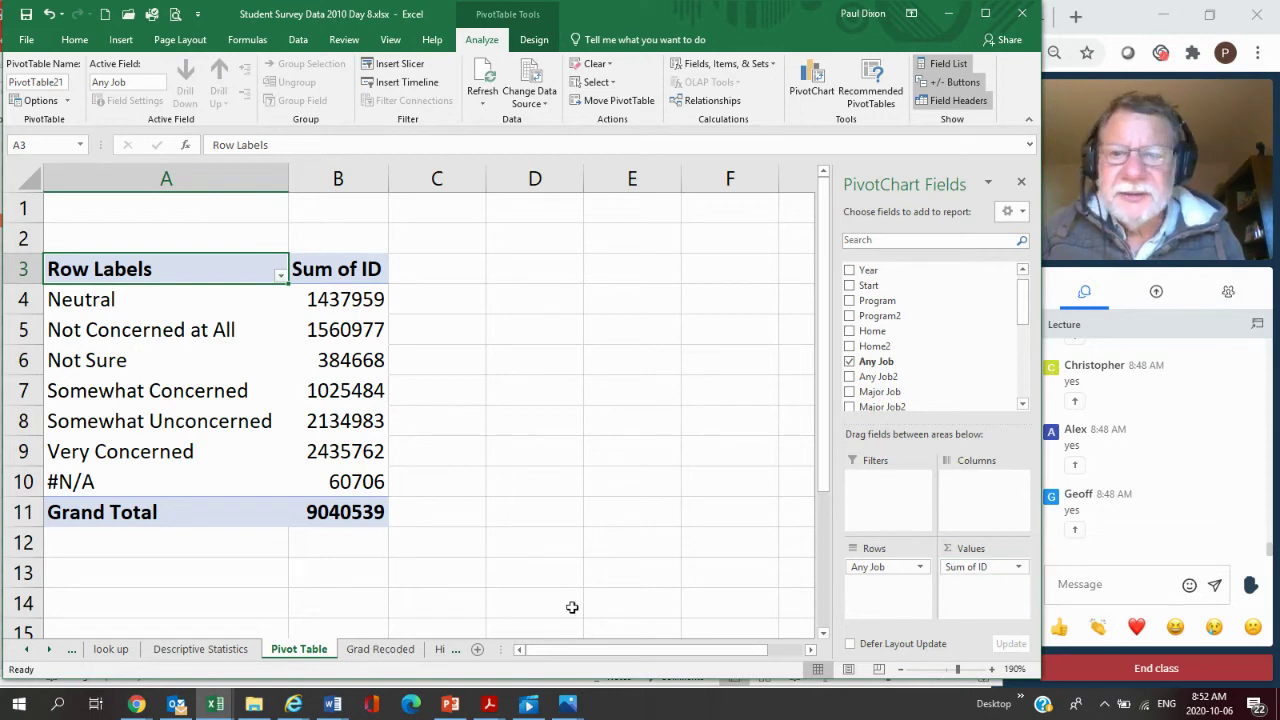
click(1020, 568)
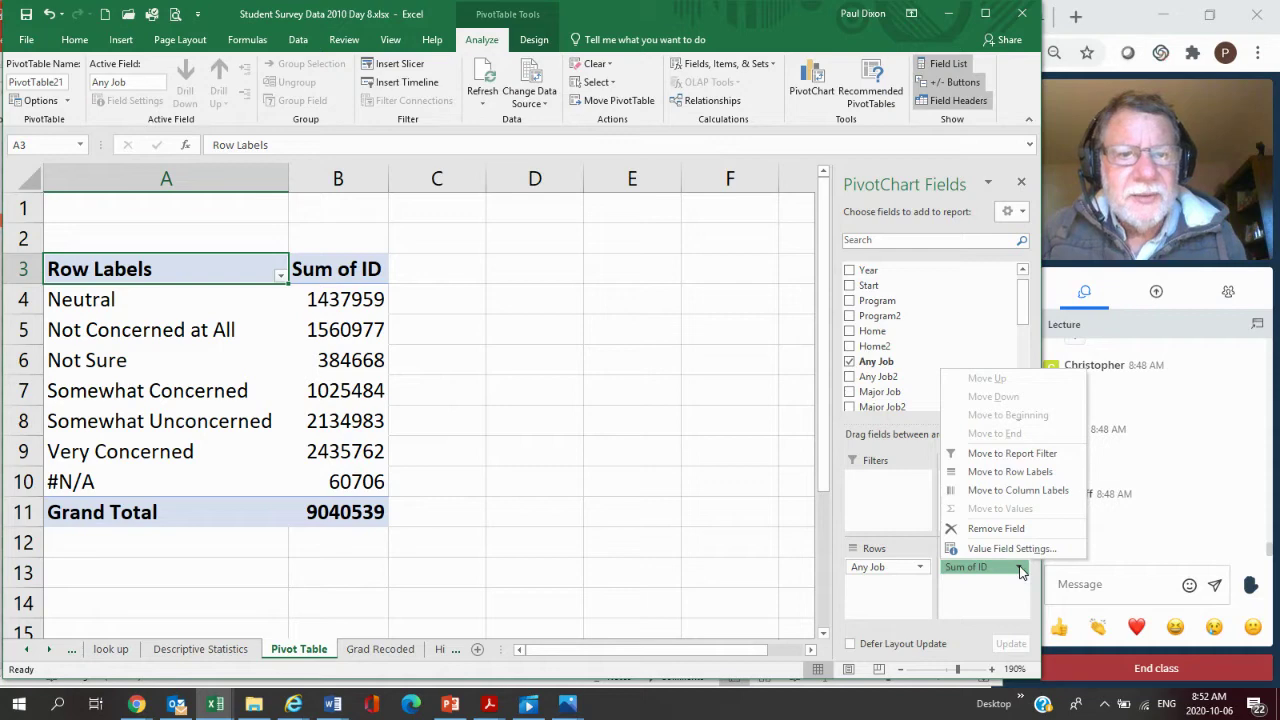
click(1012, 549)
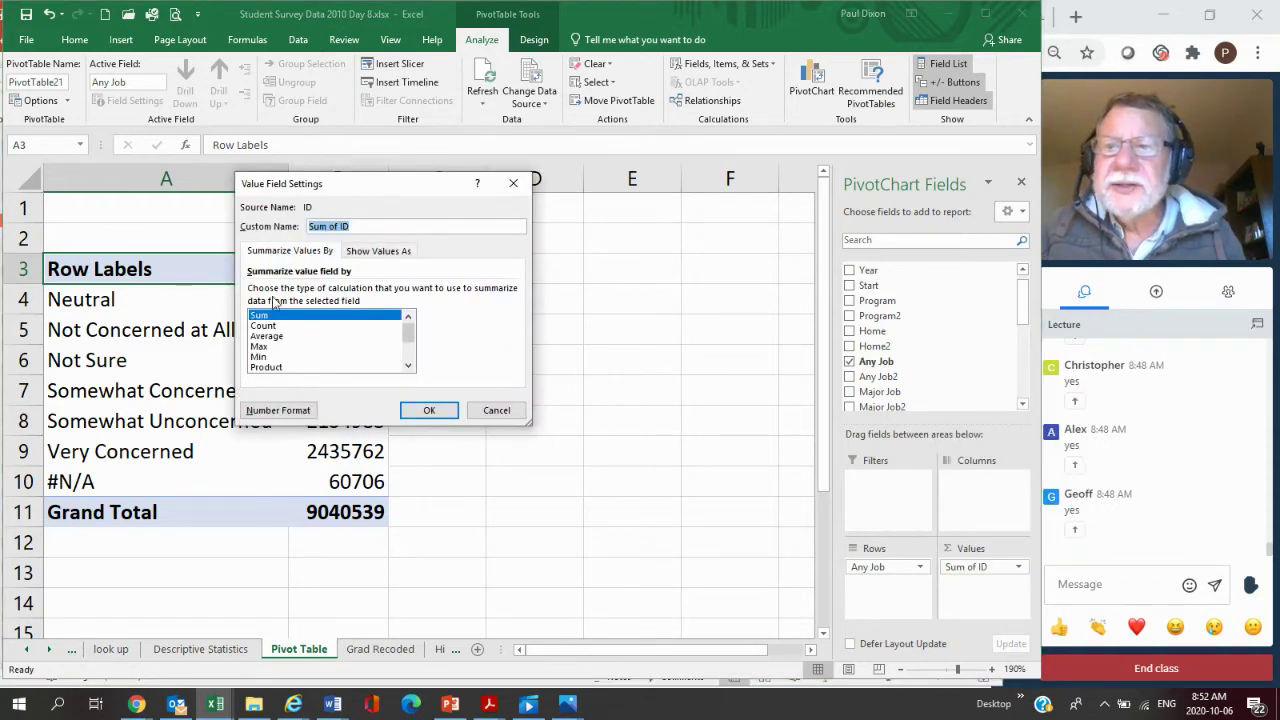
click(266, 327)
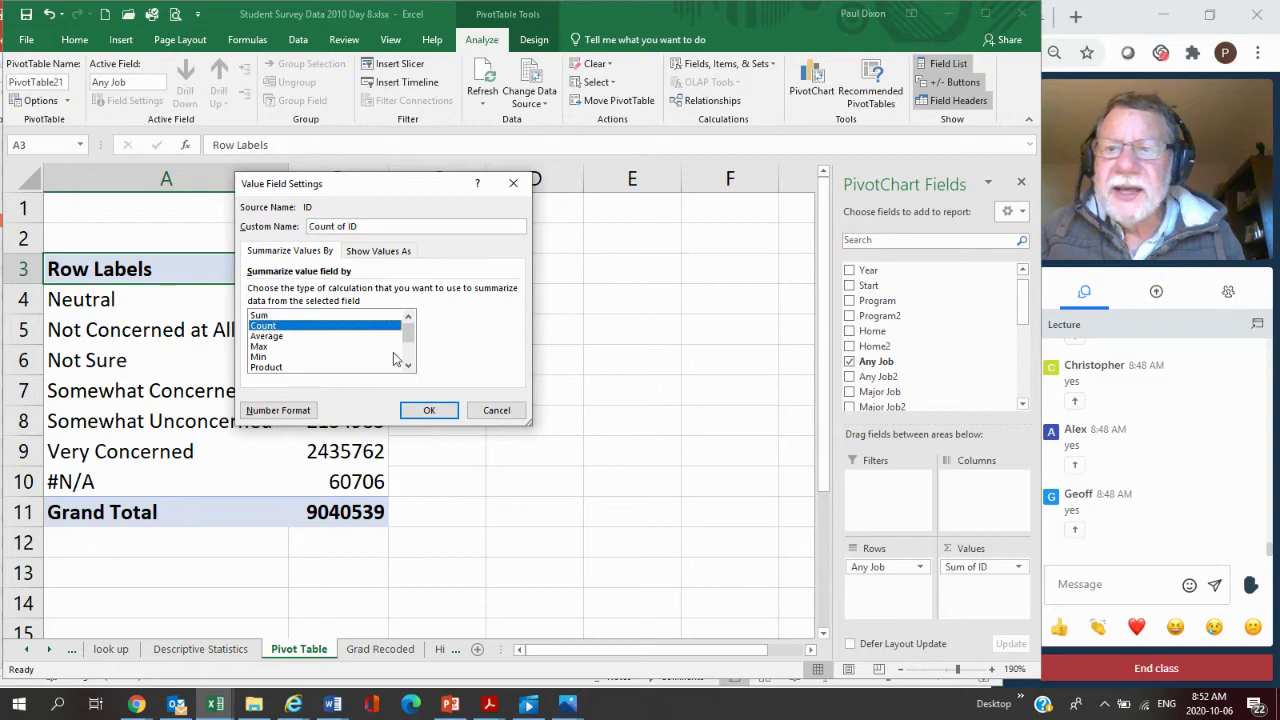
click(426, 410)
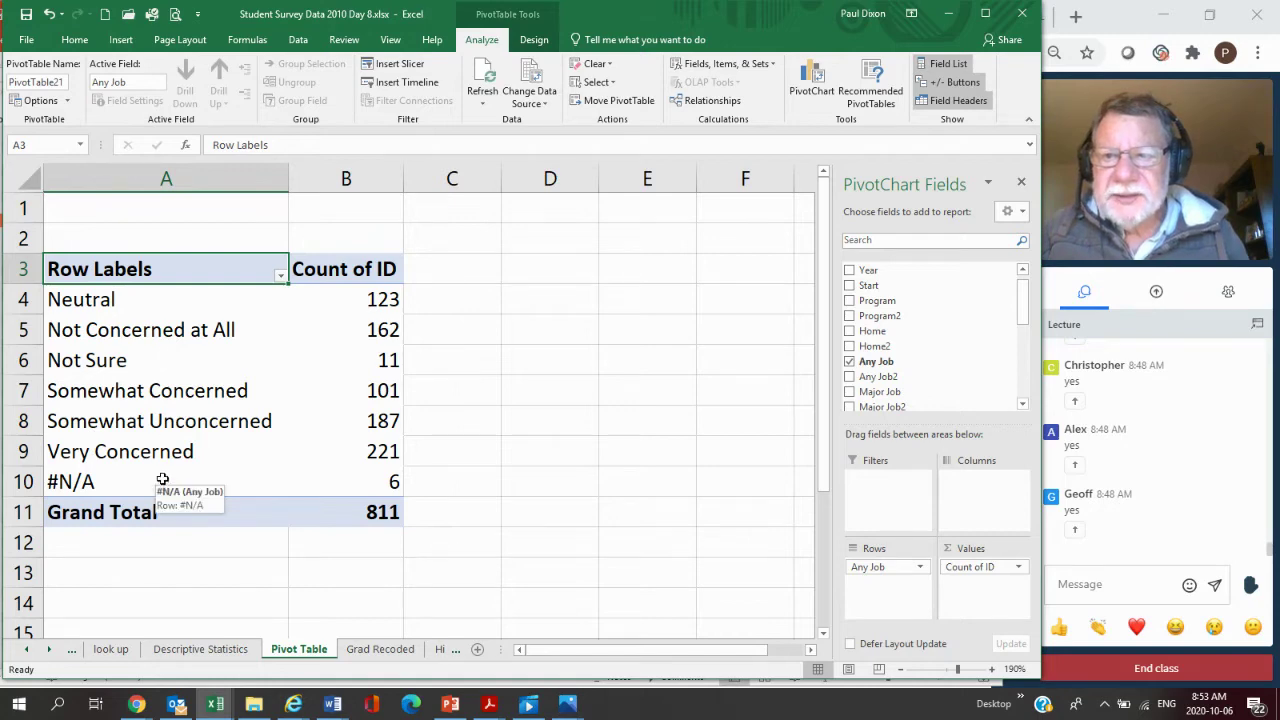
Filter the Any Job row labels to exclude Not Sure and #N/A
click(281, 277)
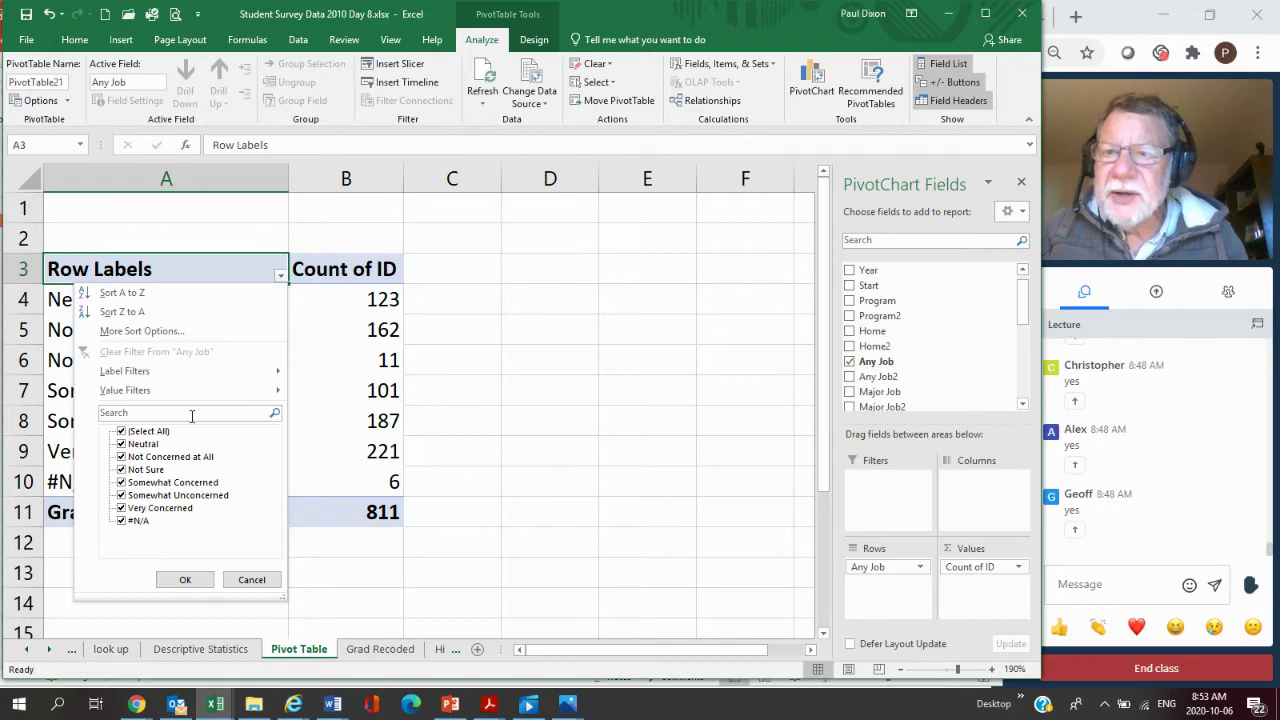
click(122, 470)
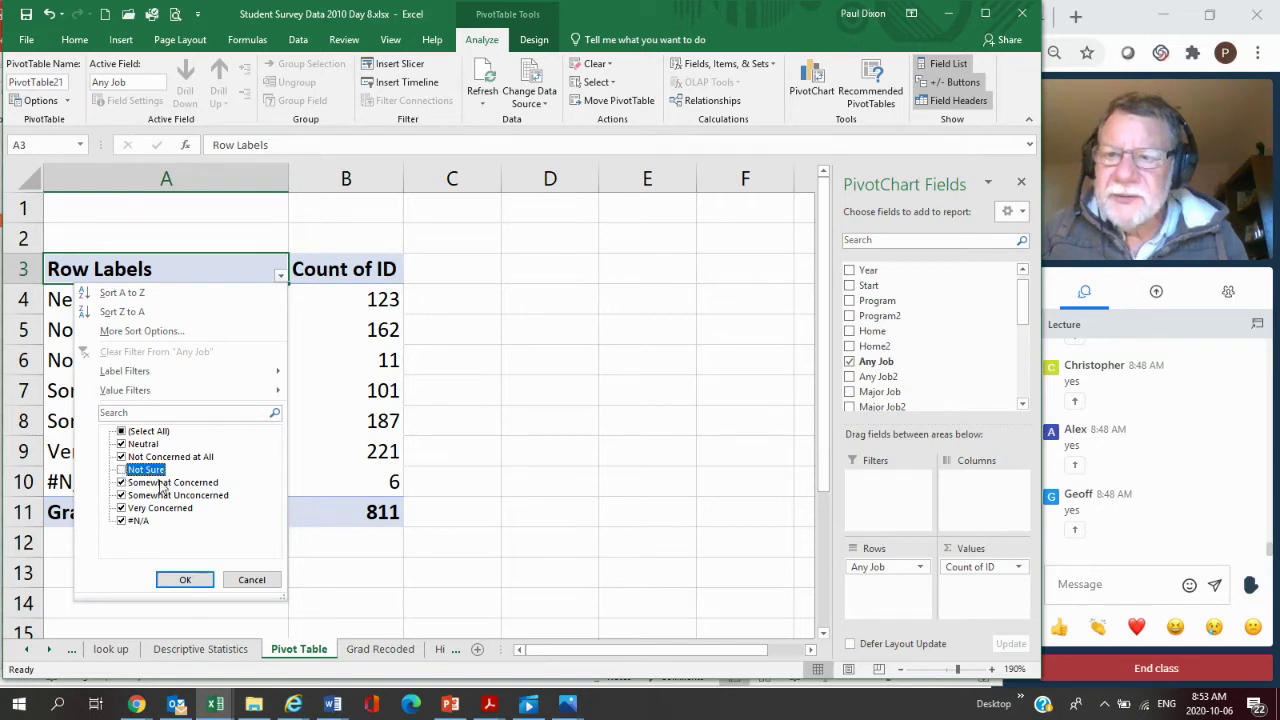
click(130, 521)
click(185, 581)
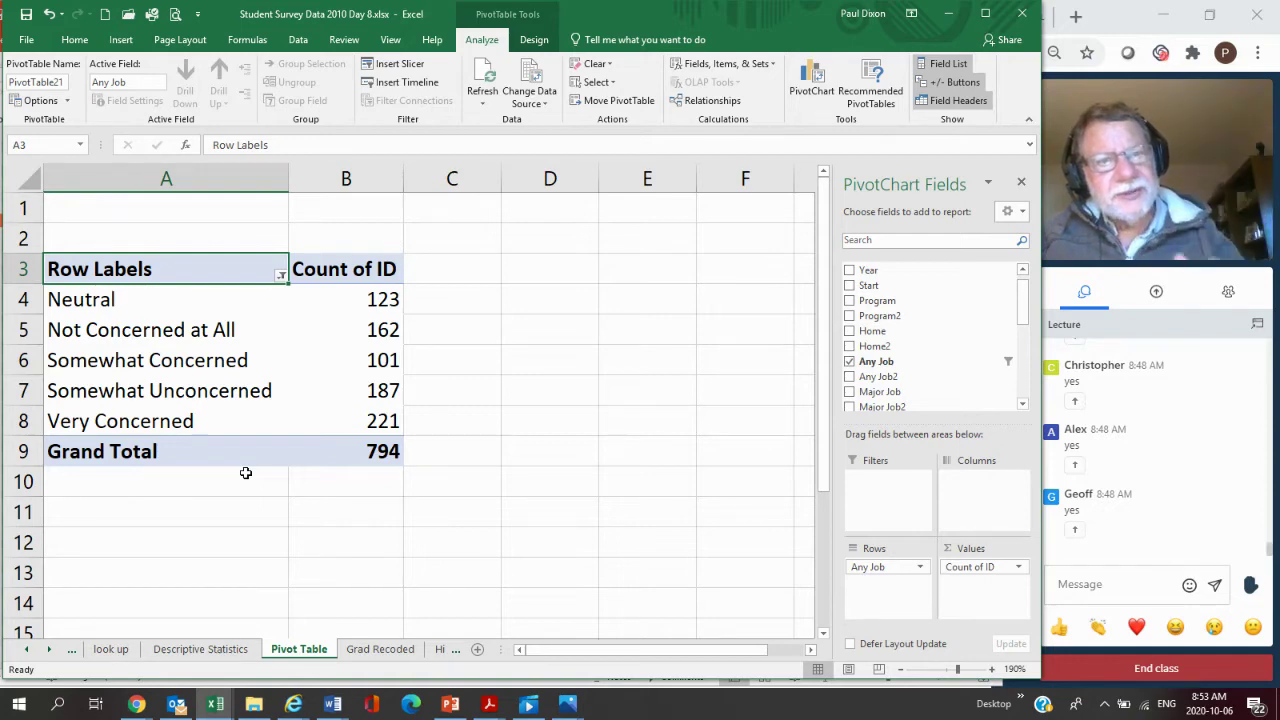
click(70, 398)
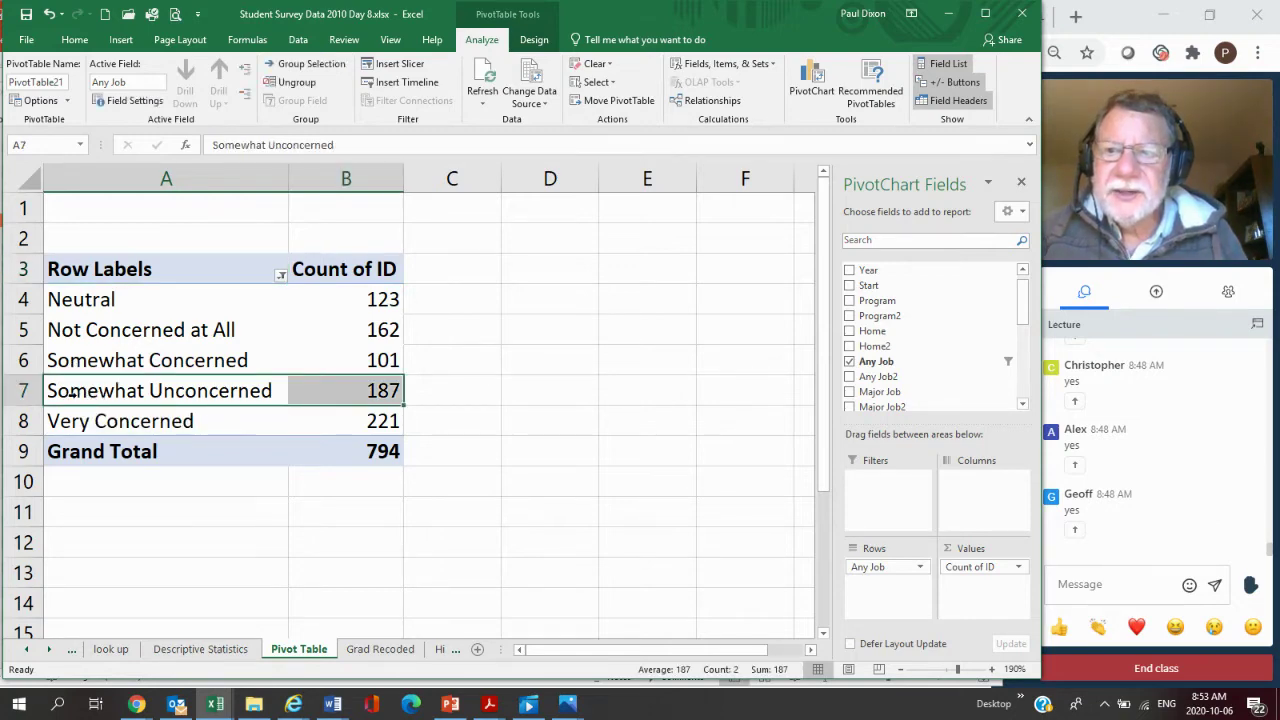
right_click(74, 396)
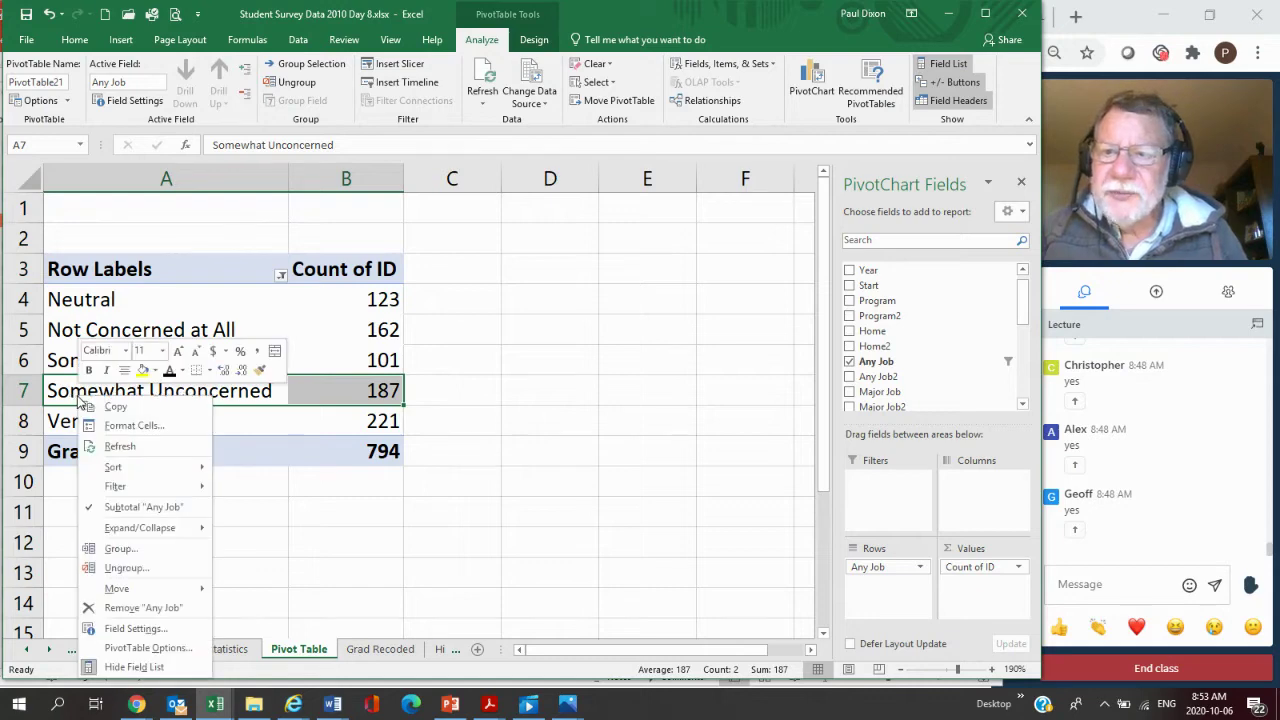
mouse_move(117, 592)
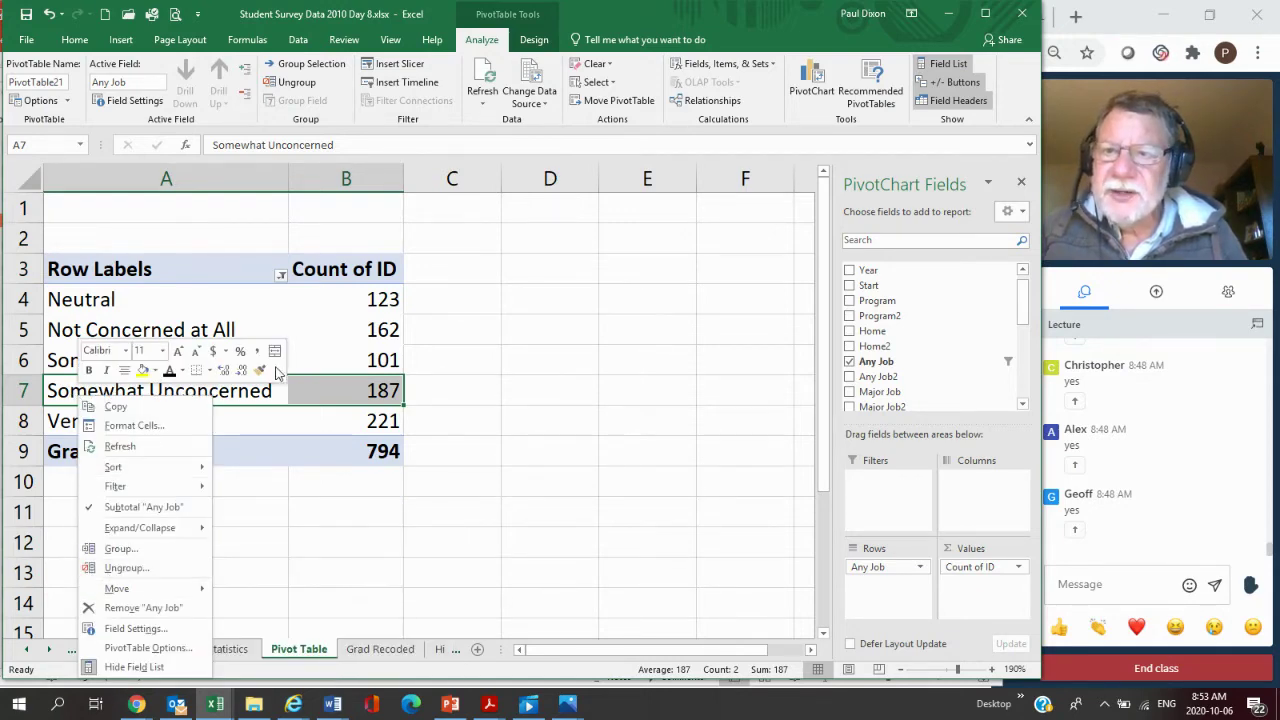
key(Escape)
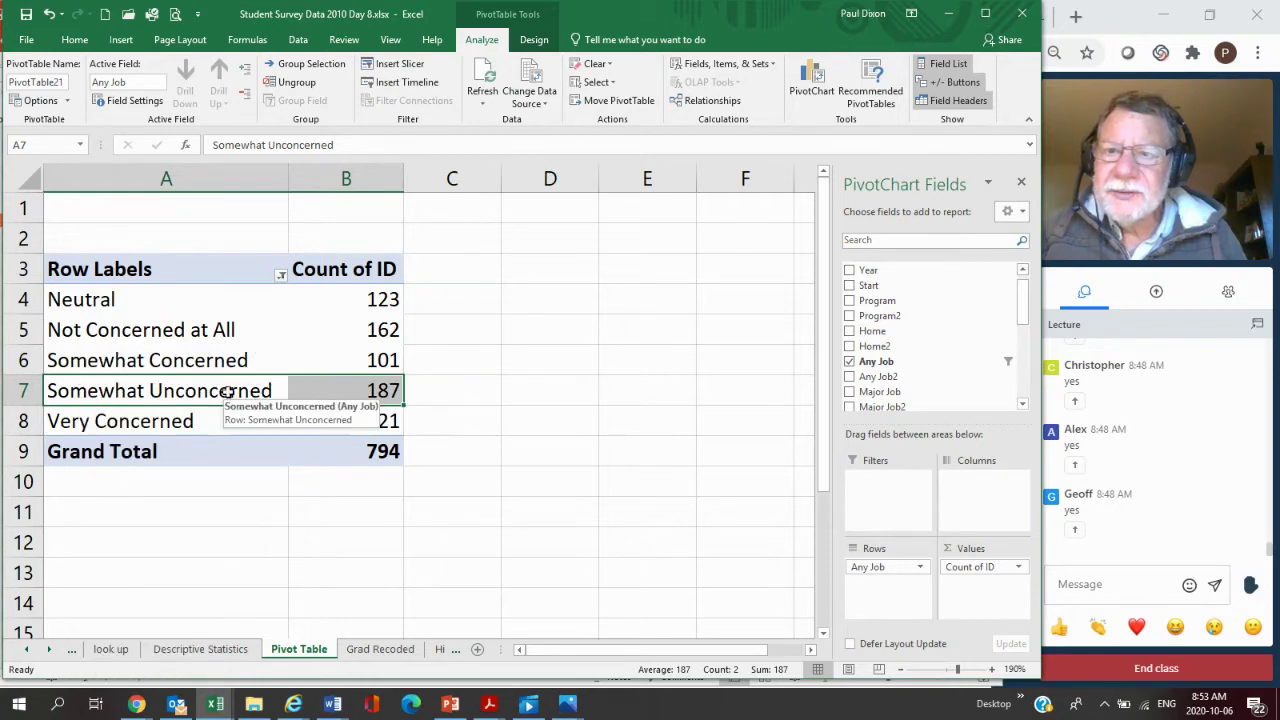
Move the Somewhat Unconcerned row label to the beginning of the pivot table
click(228, 392)
right_click(228, 392)
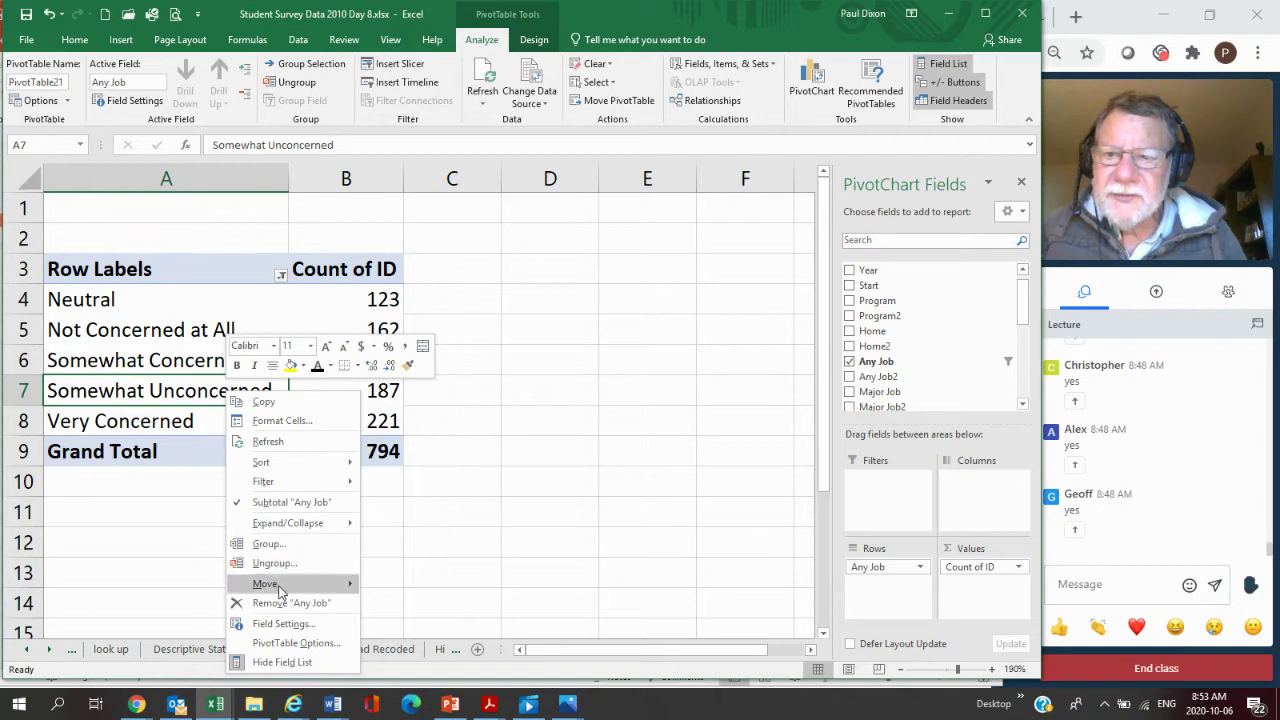
mouse_move(280, 590)
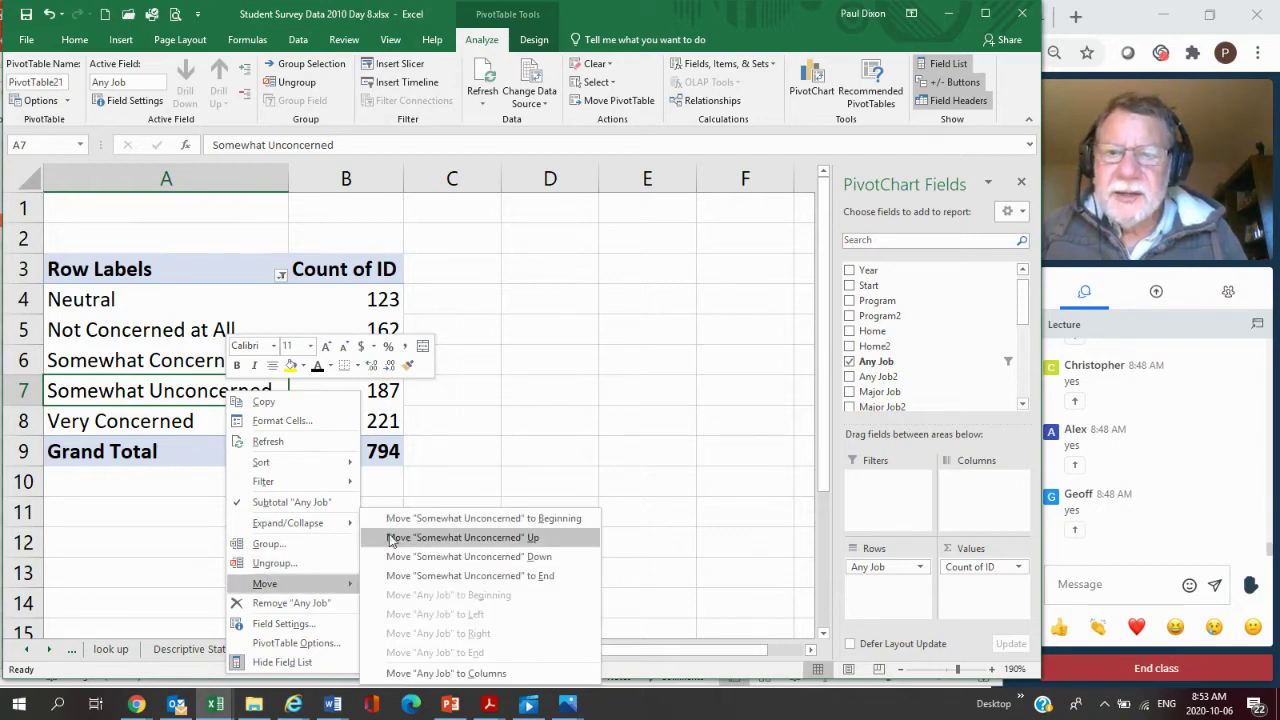
click(430, 520)
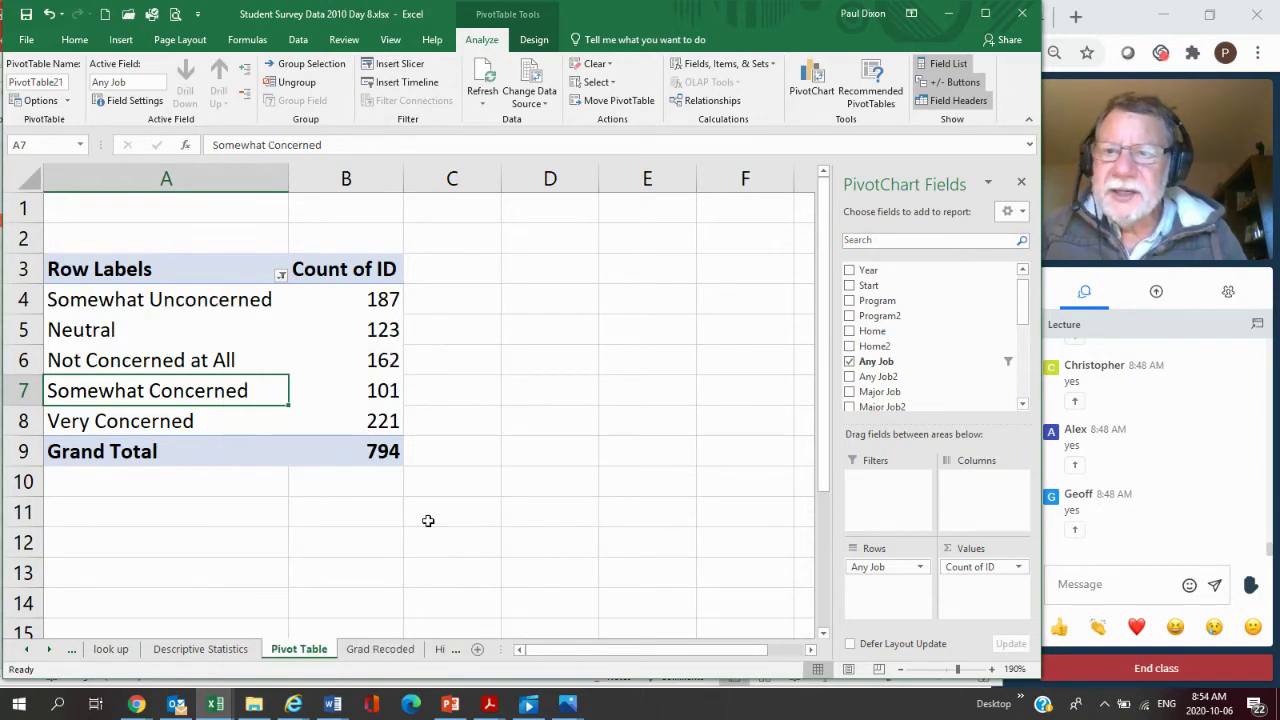
click(128, 361)
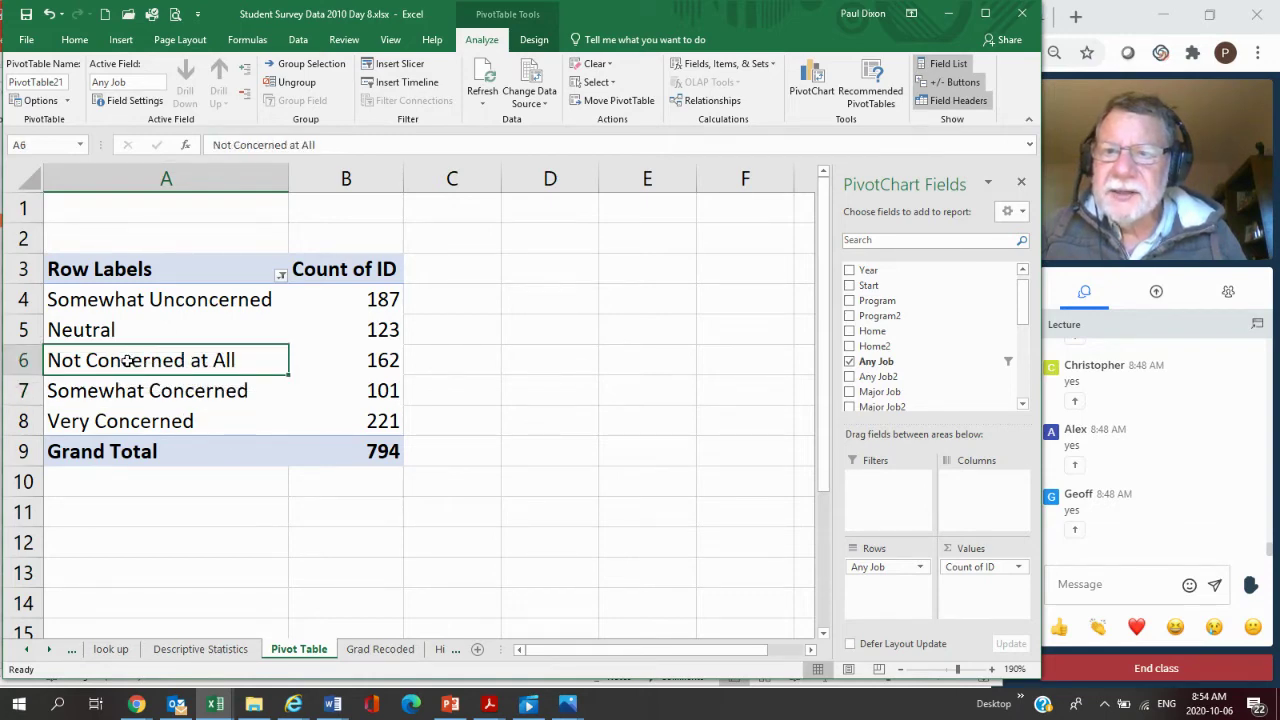
right_click(128, 361)
mouse_move(171, 560)
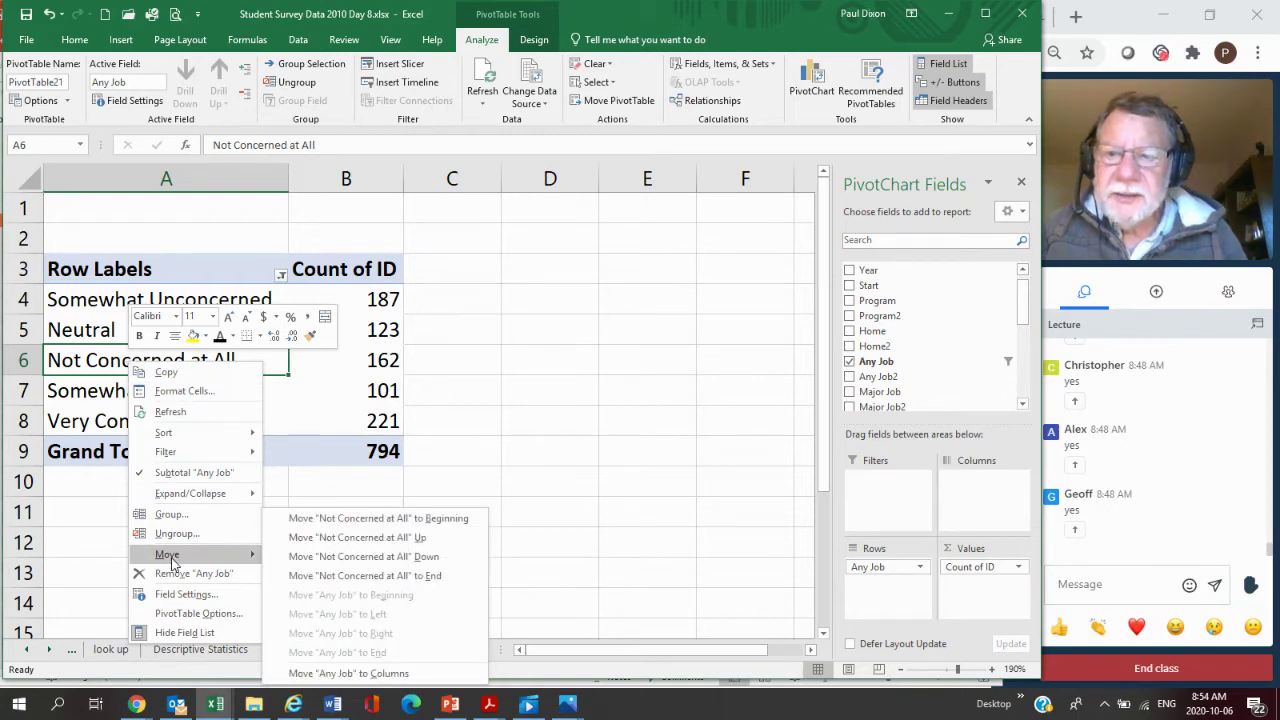
click(50, 361)
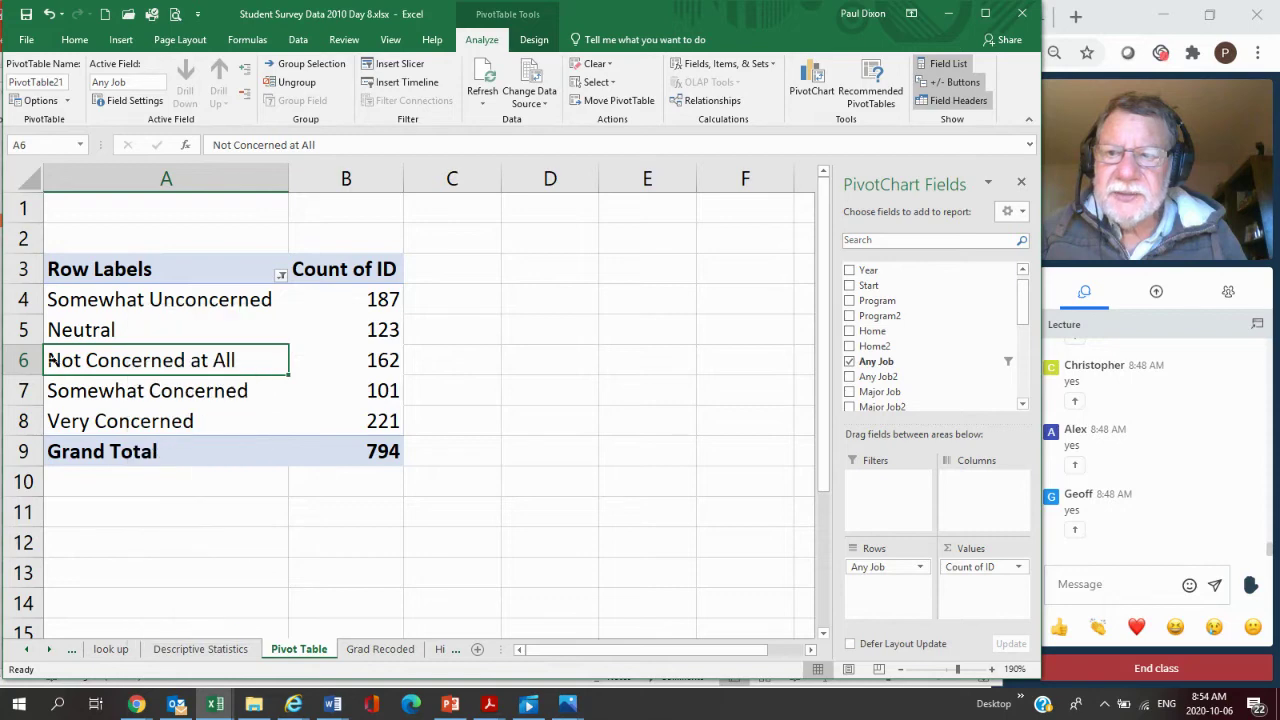
key(shift+Right)
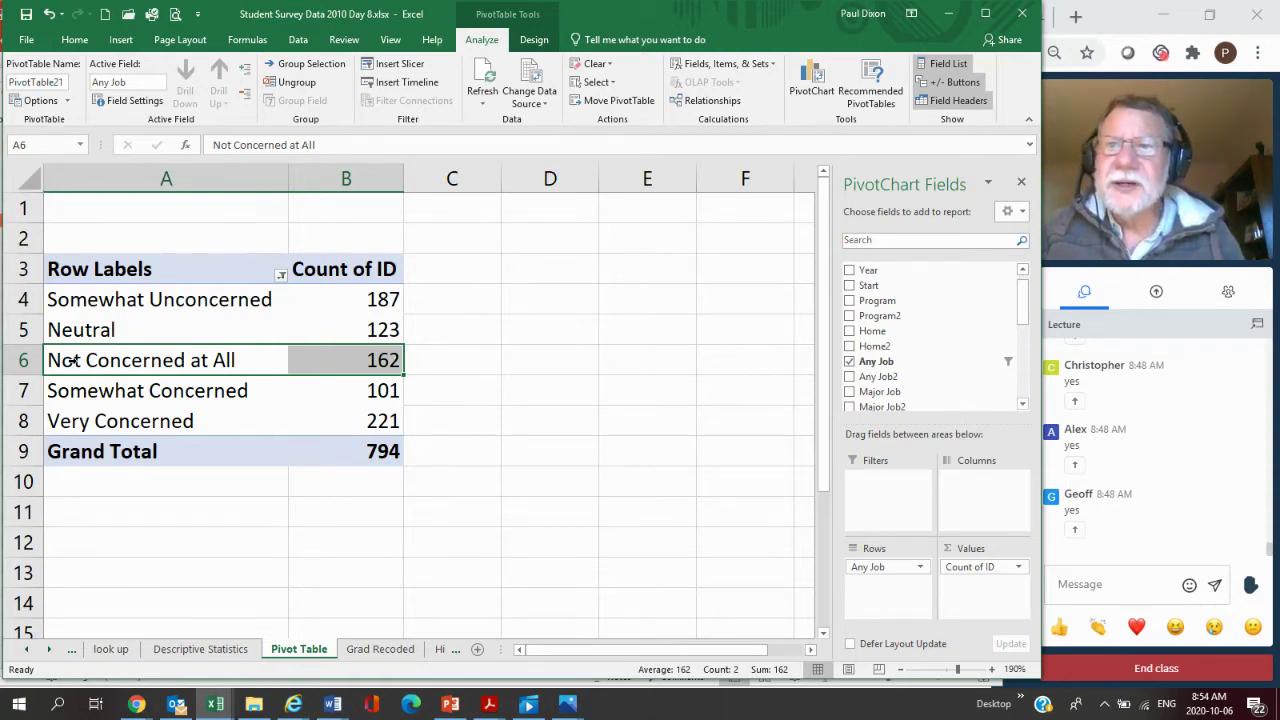
right_click(74, 361)
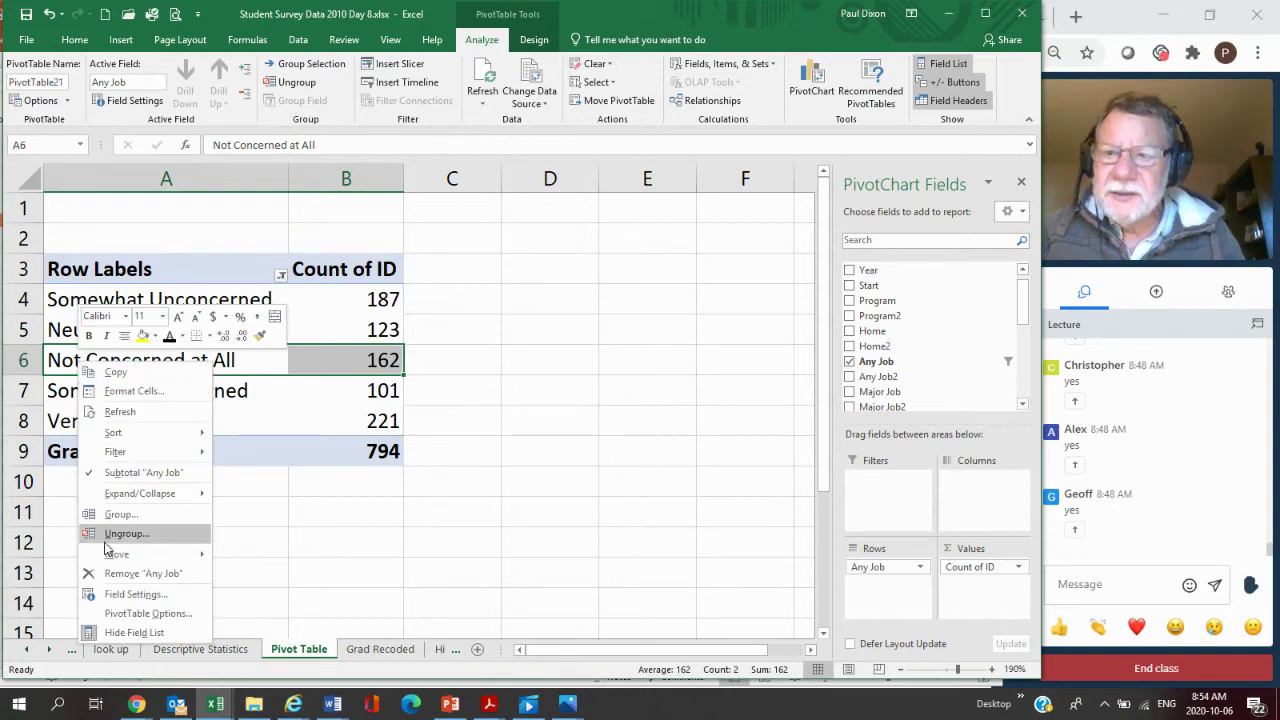
mouse_move(108, 560)
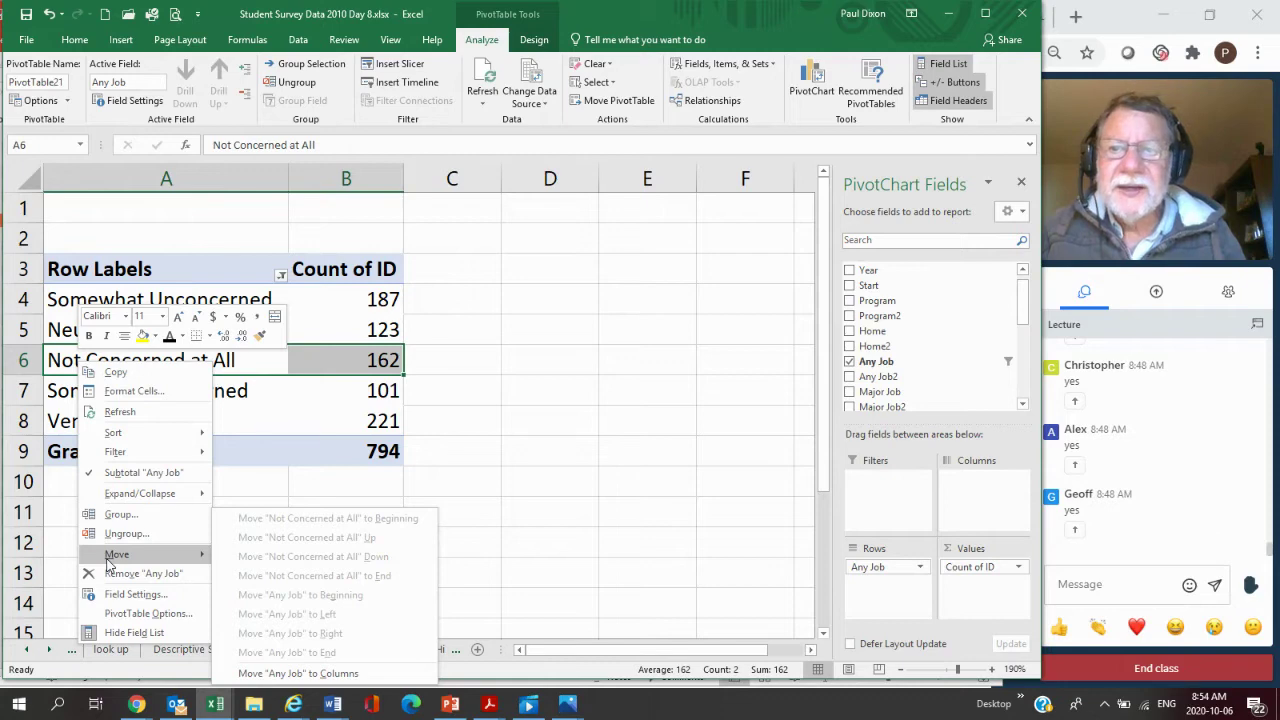
click(255, 360)
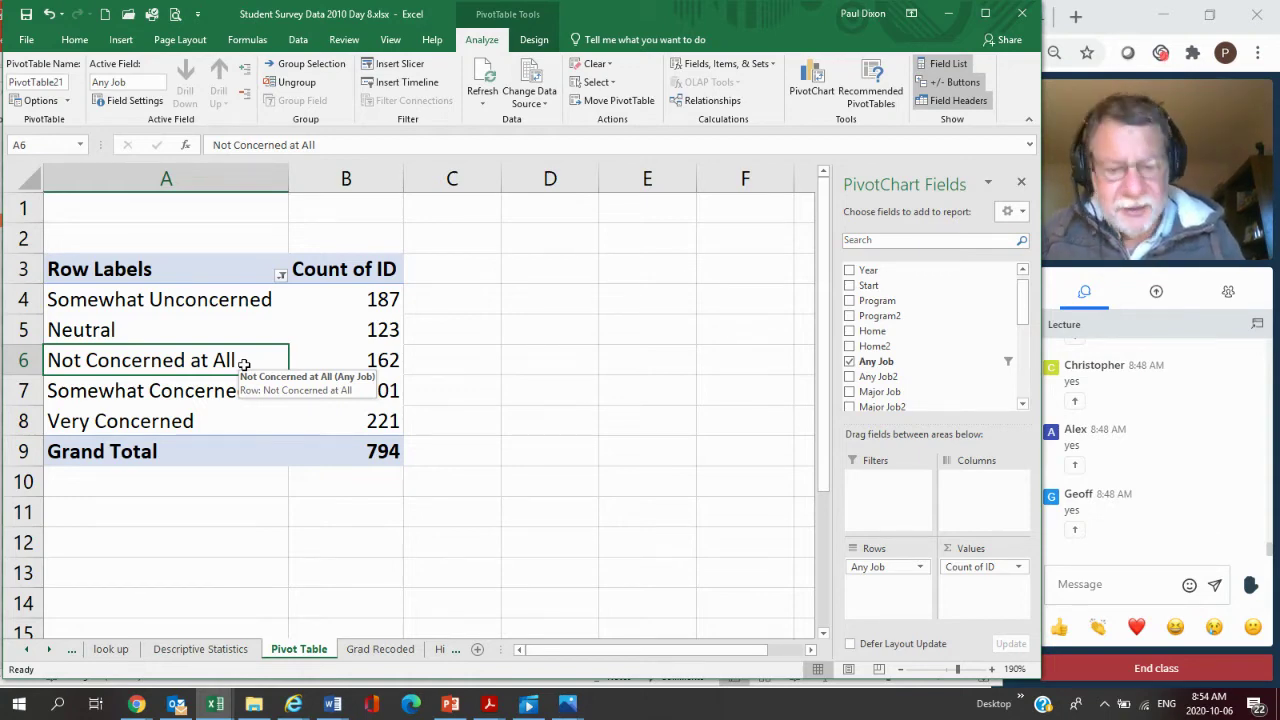
Move the Not Concerned at All row label to the beginning of the pivot table
right_click(246, 368)
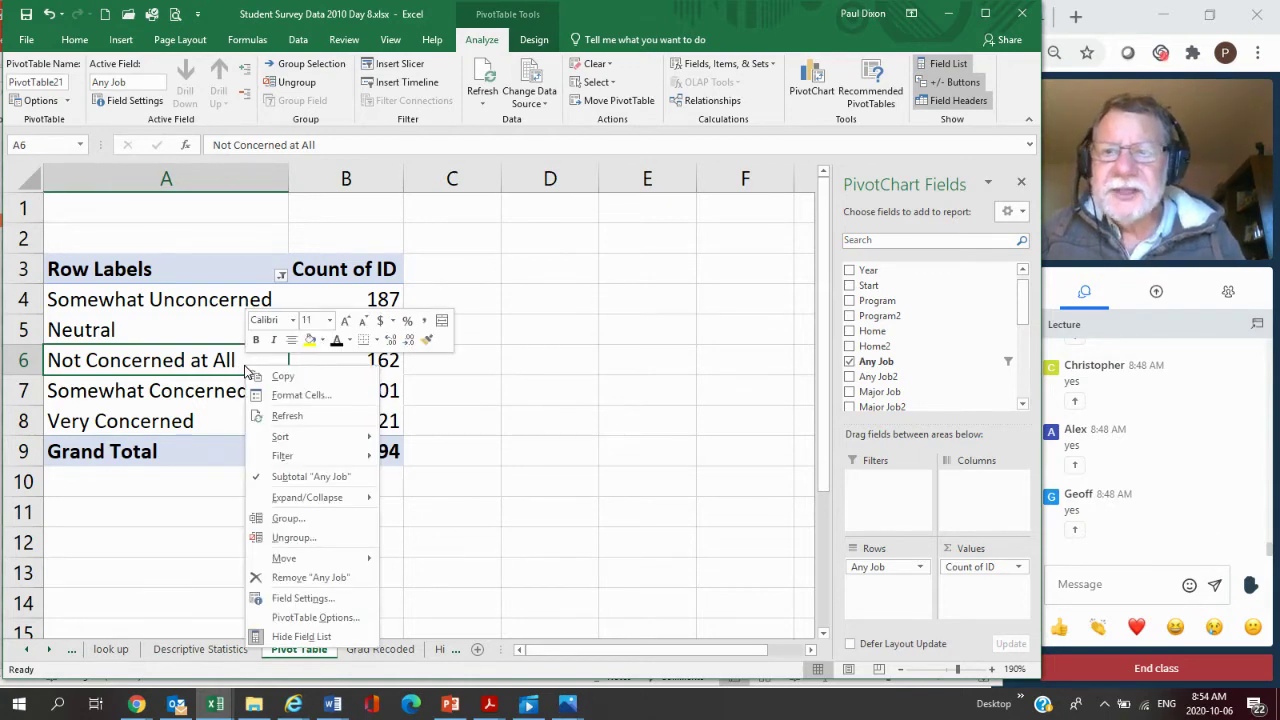
mouse_move(284, 566)
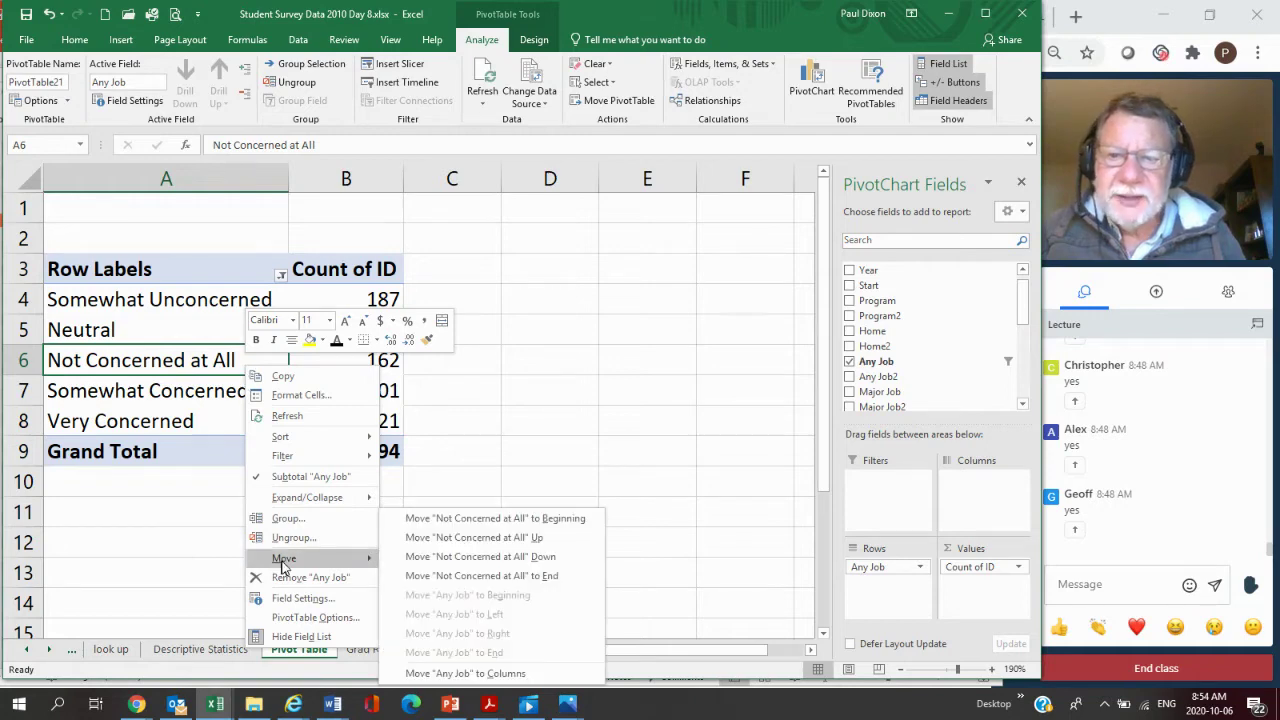
click(466, 523)
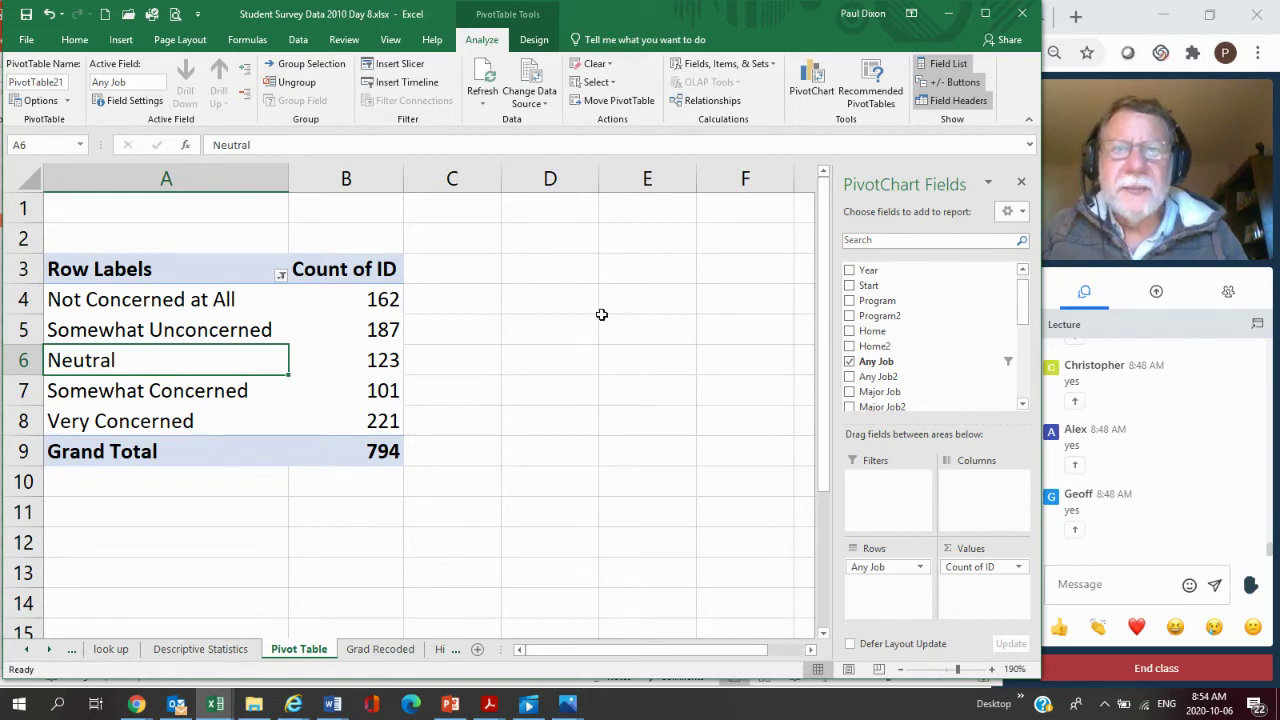
Insert a Clustered Column PivotChart based on the Any Job pivot table
click(813, 90)
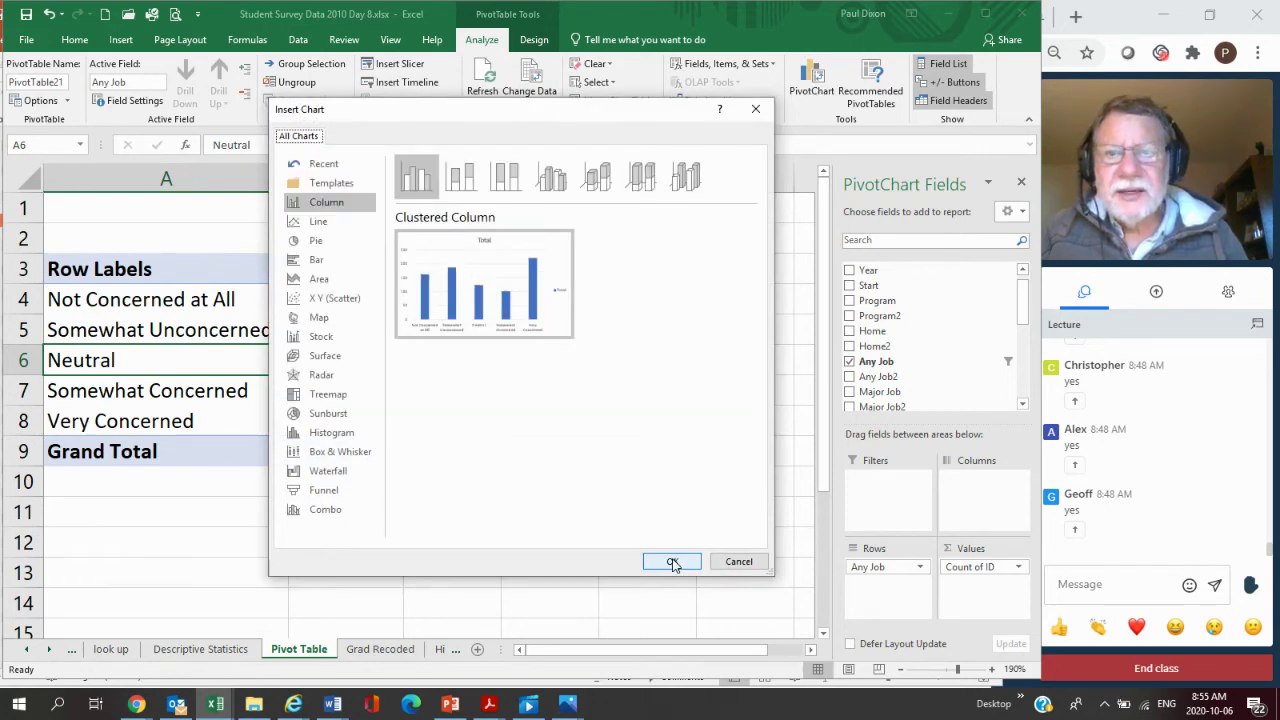
mouse_move(485, 322)
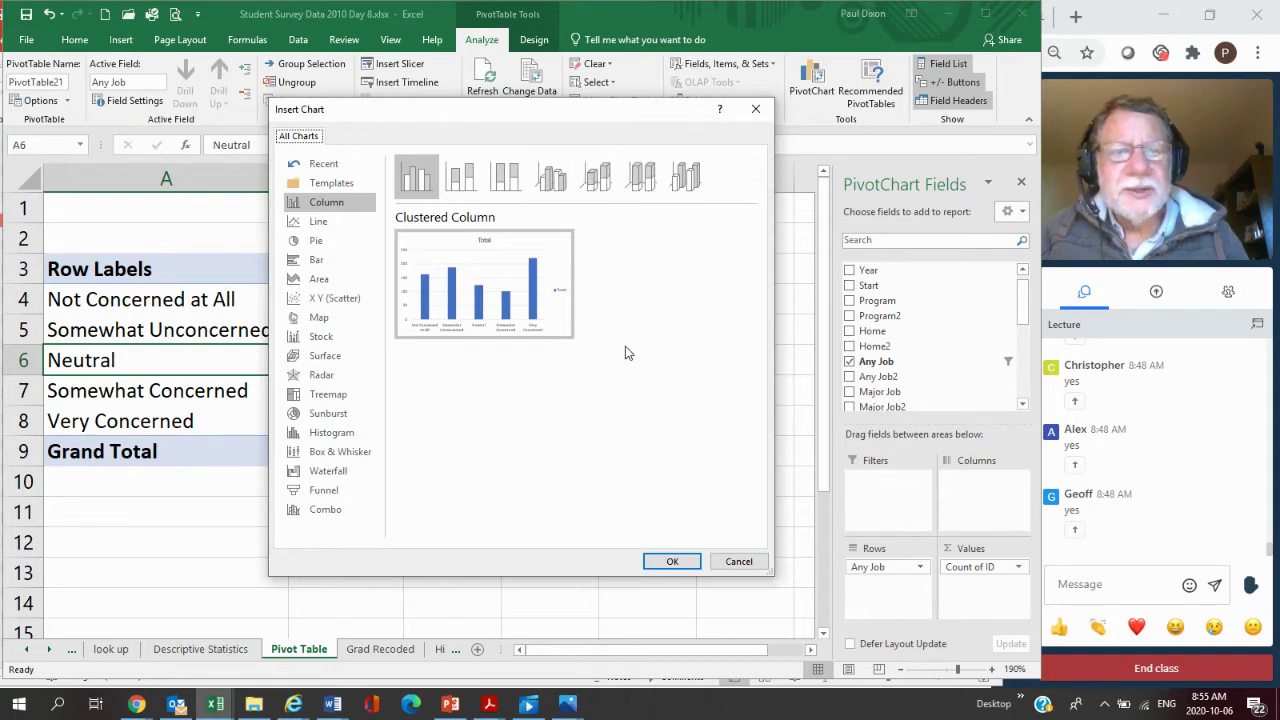
click(672, 562)
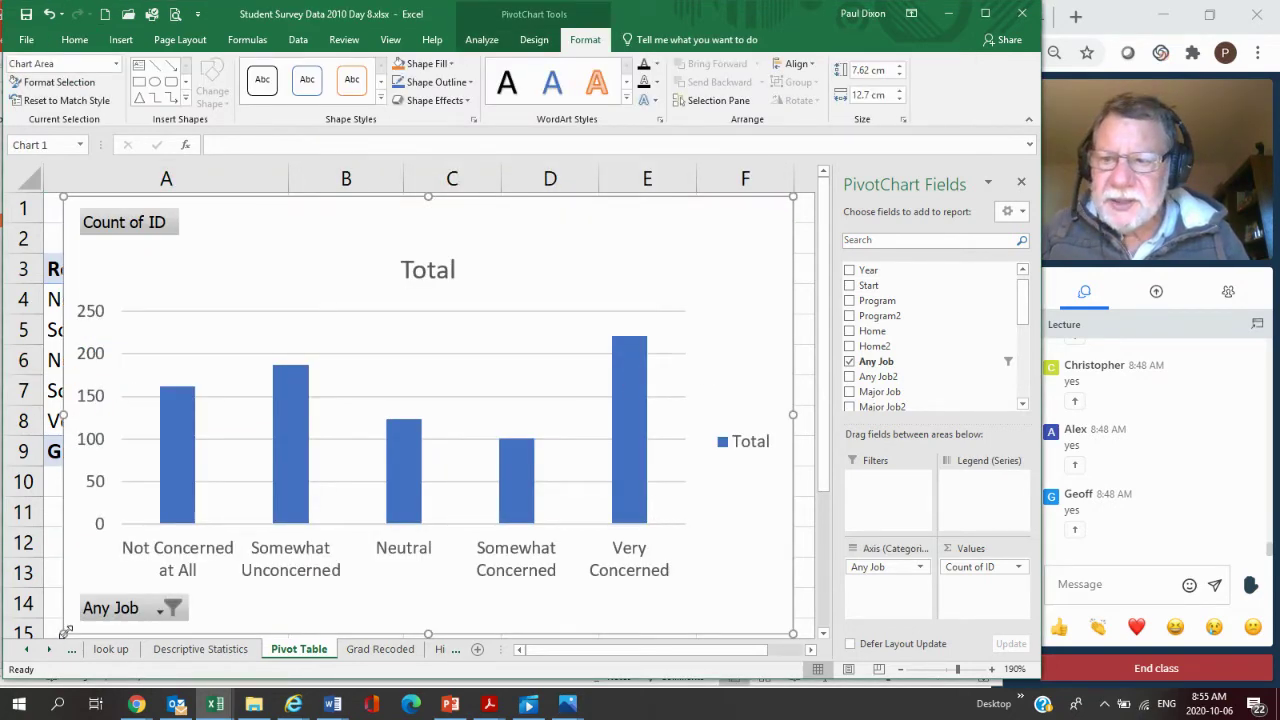
Hide the field list and fit the chart beside the pivot table, about 6.8 cm high and 8.4 cm wide
drag(63, 632, 252, 542)
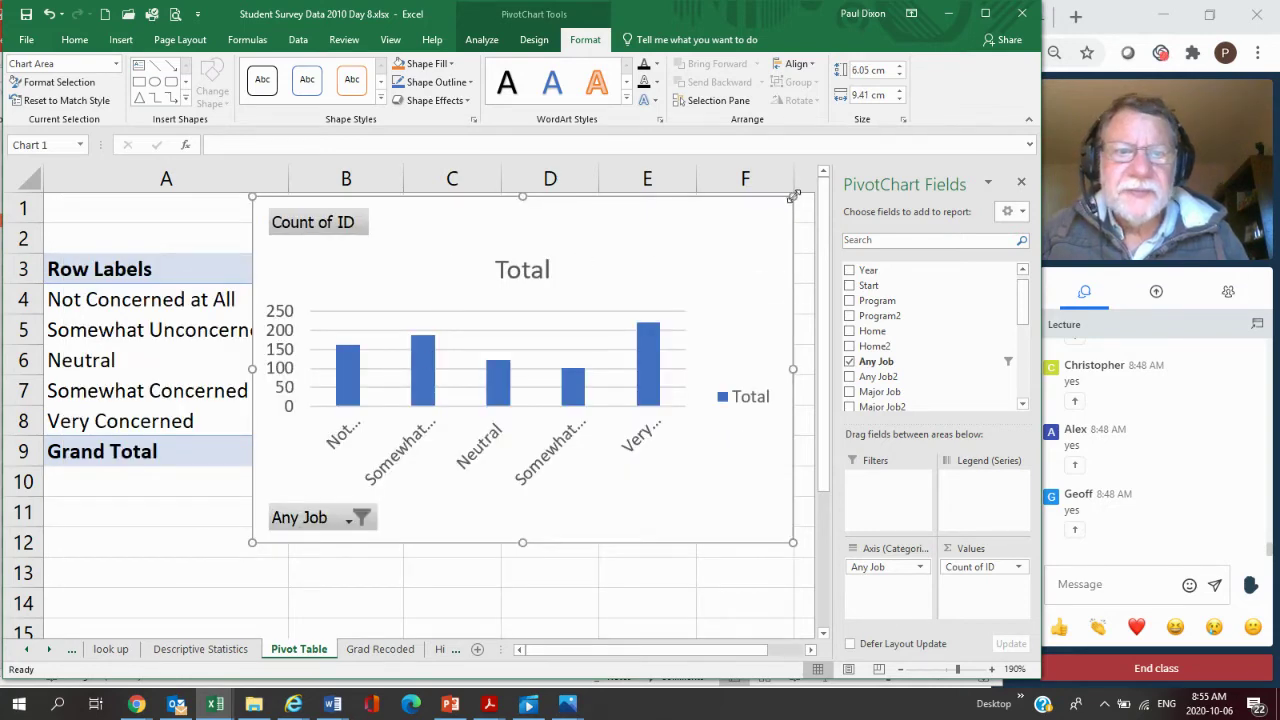
drag(793, 197, 732, 230)
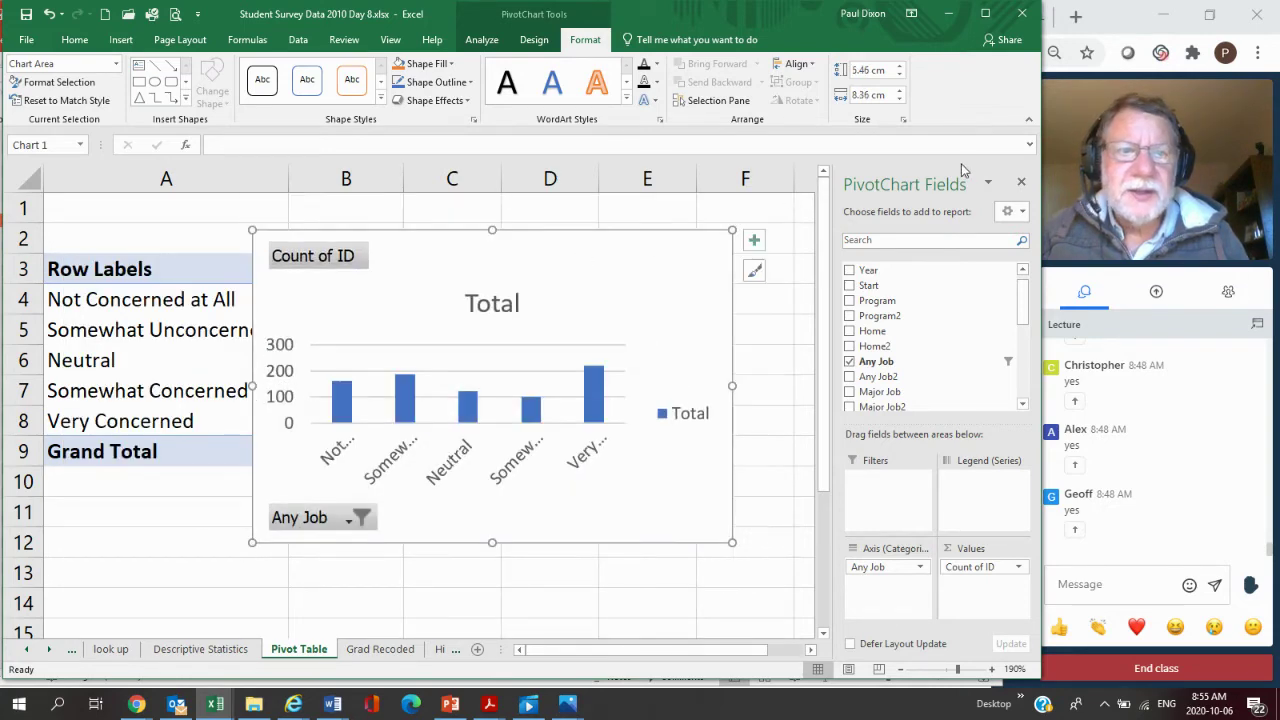
click(1022, 184)
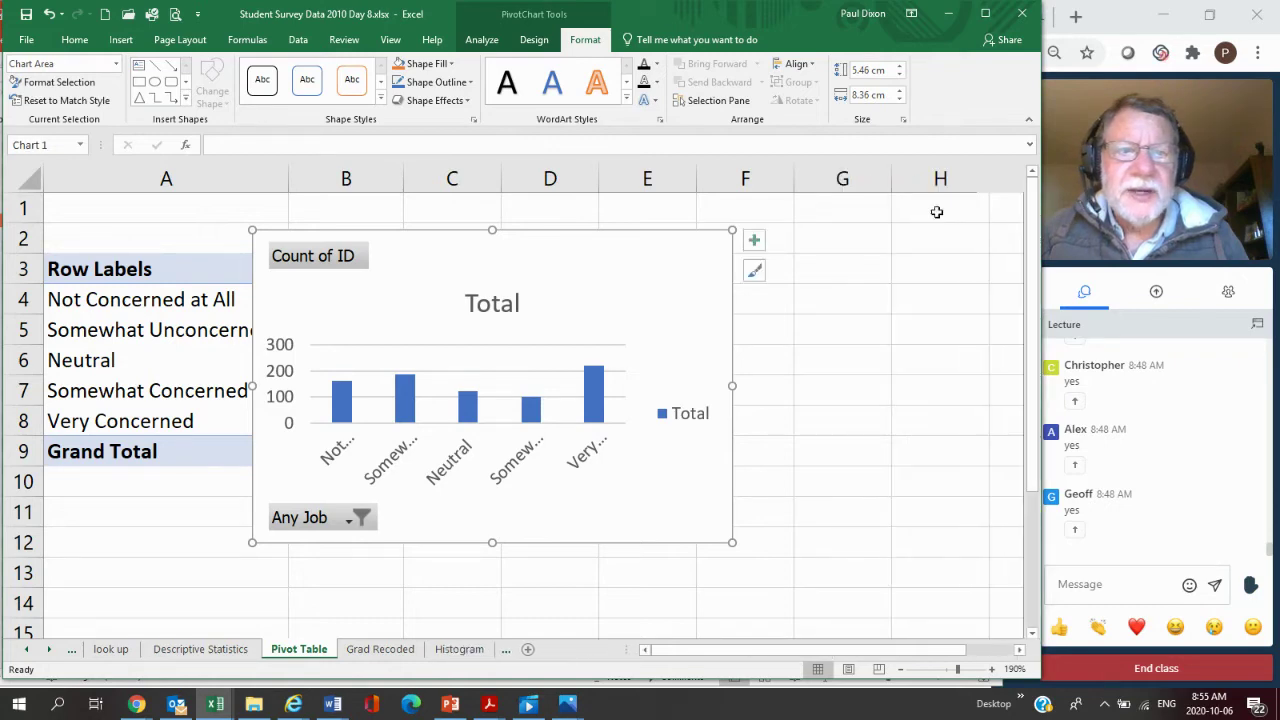
drag(661, 268, 821, 248)
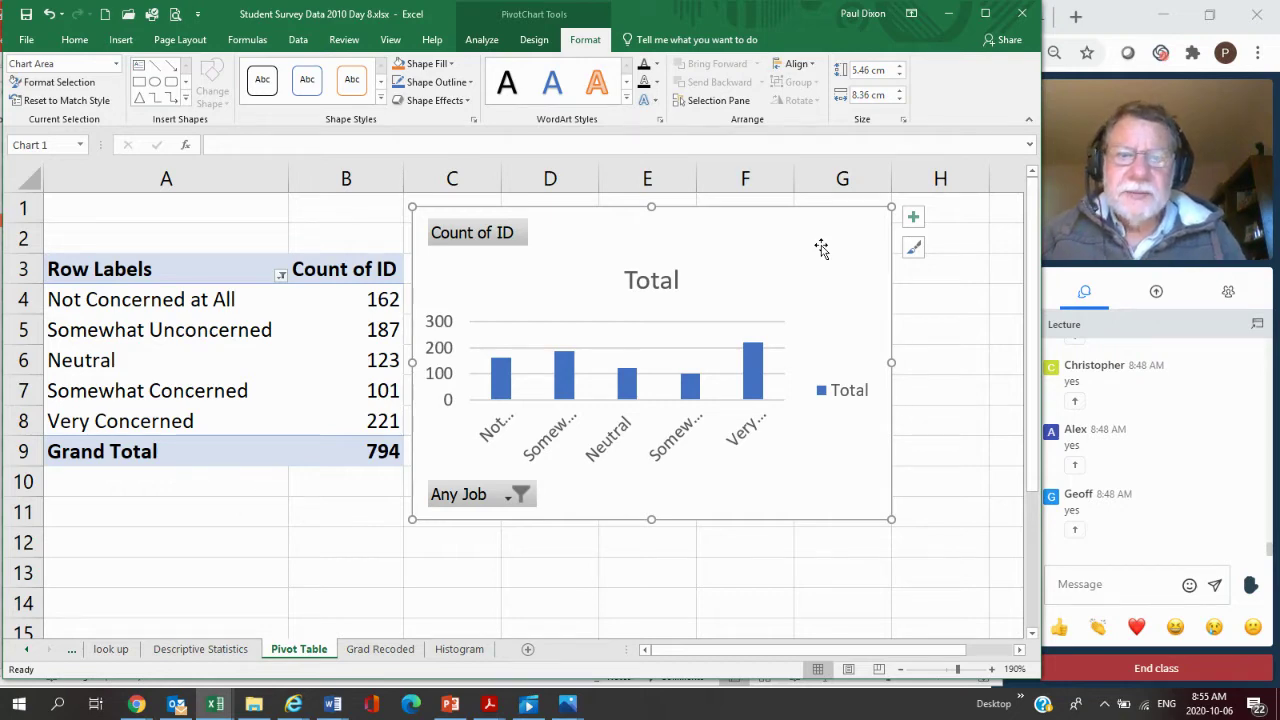
drag(651, 519, 651, 597)
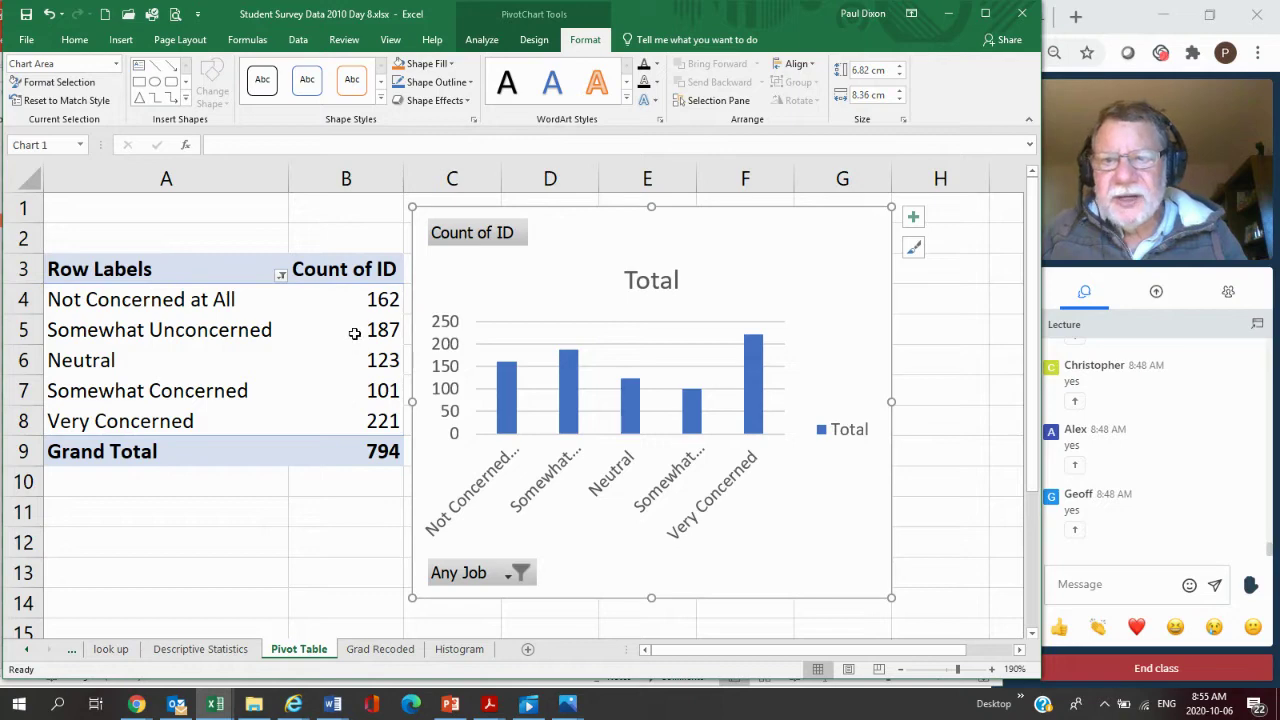
Set the Count of ID value field to show values as % of Column Total
mouse_move(344, 400)
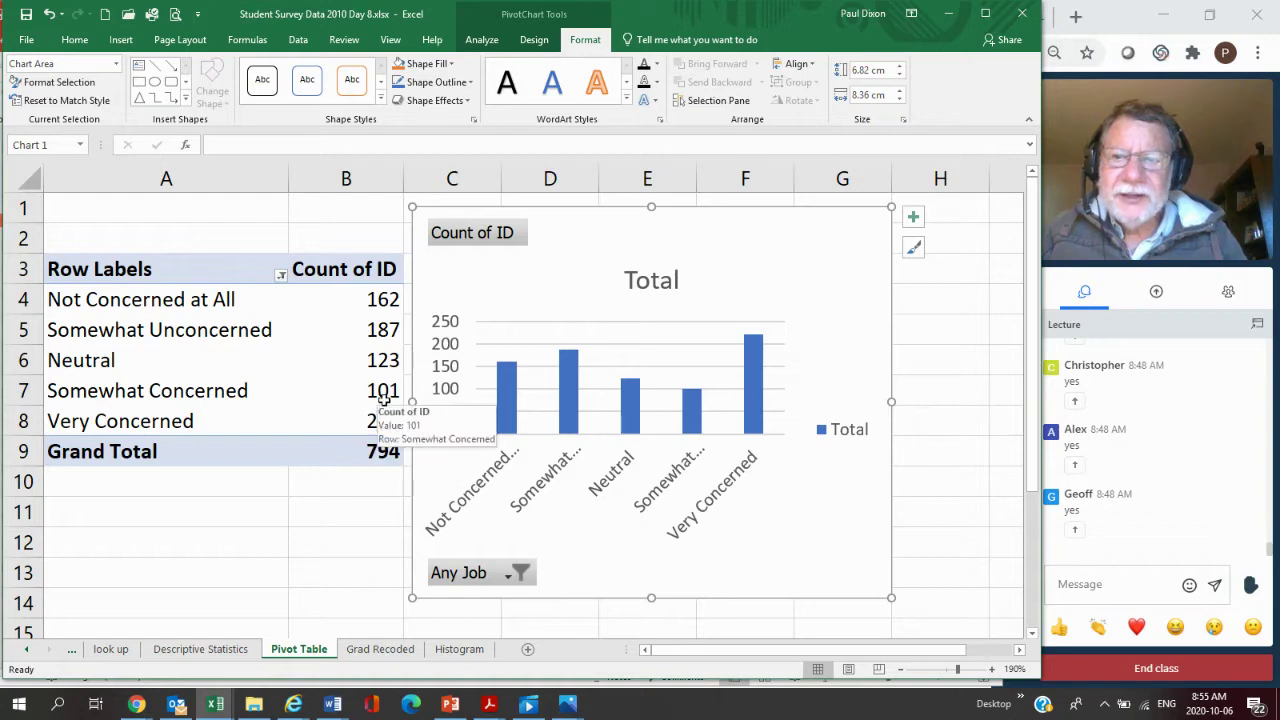
mouse_move(363, 434)
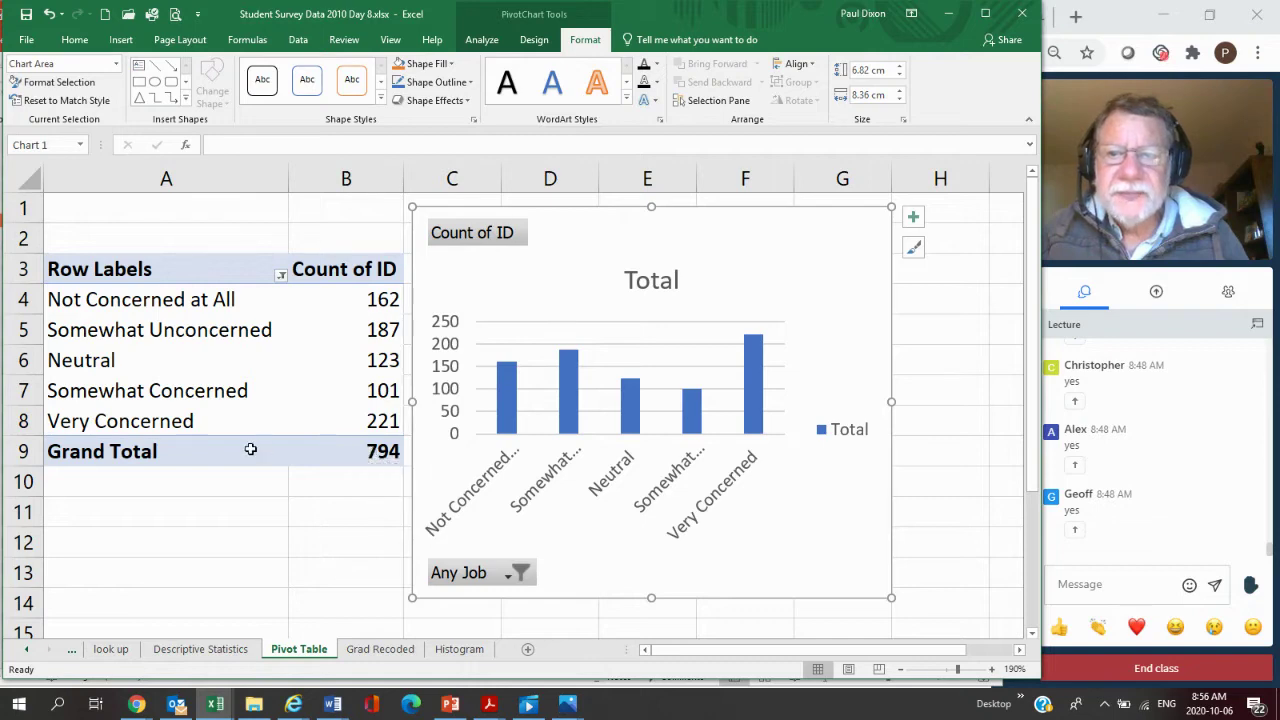
right_click(334, 452)
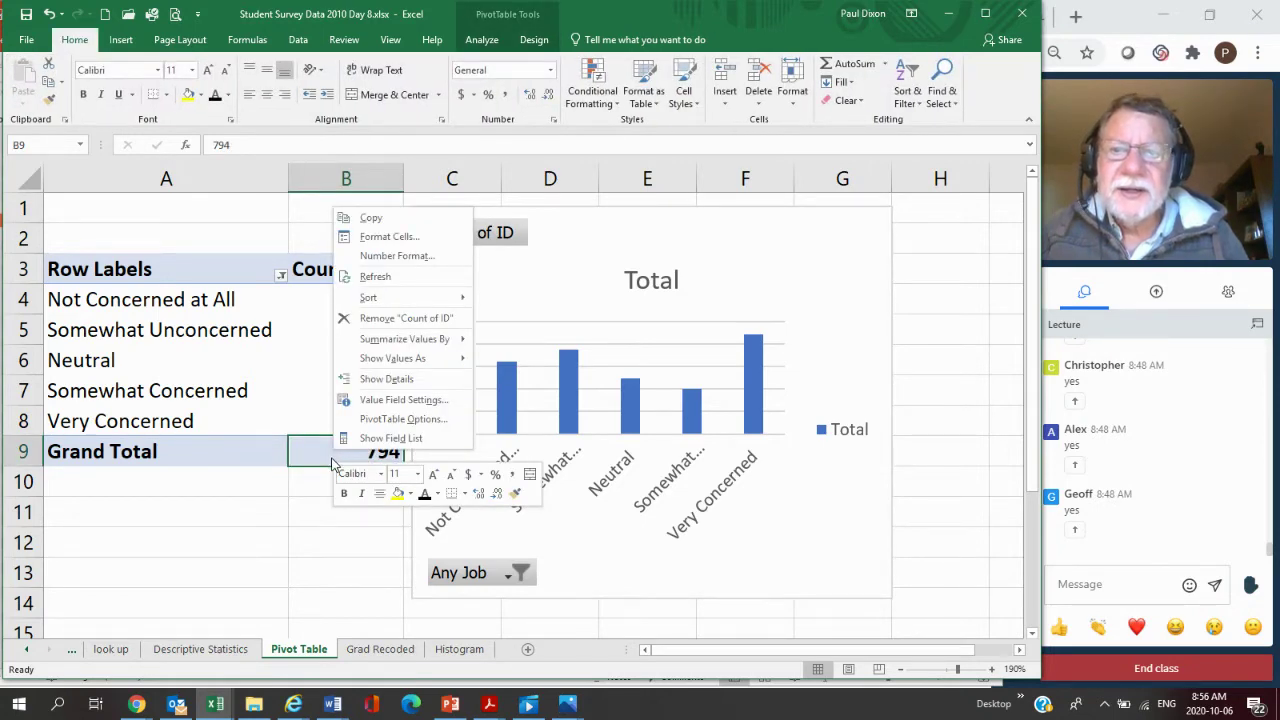
click(389, 400)
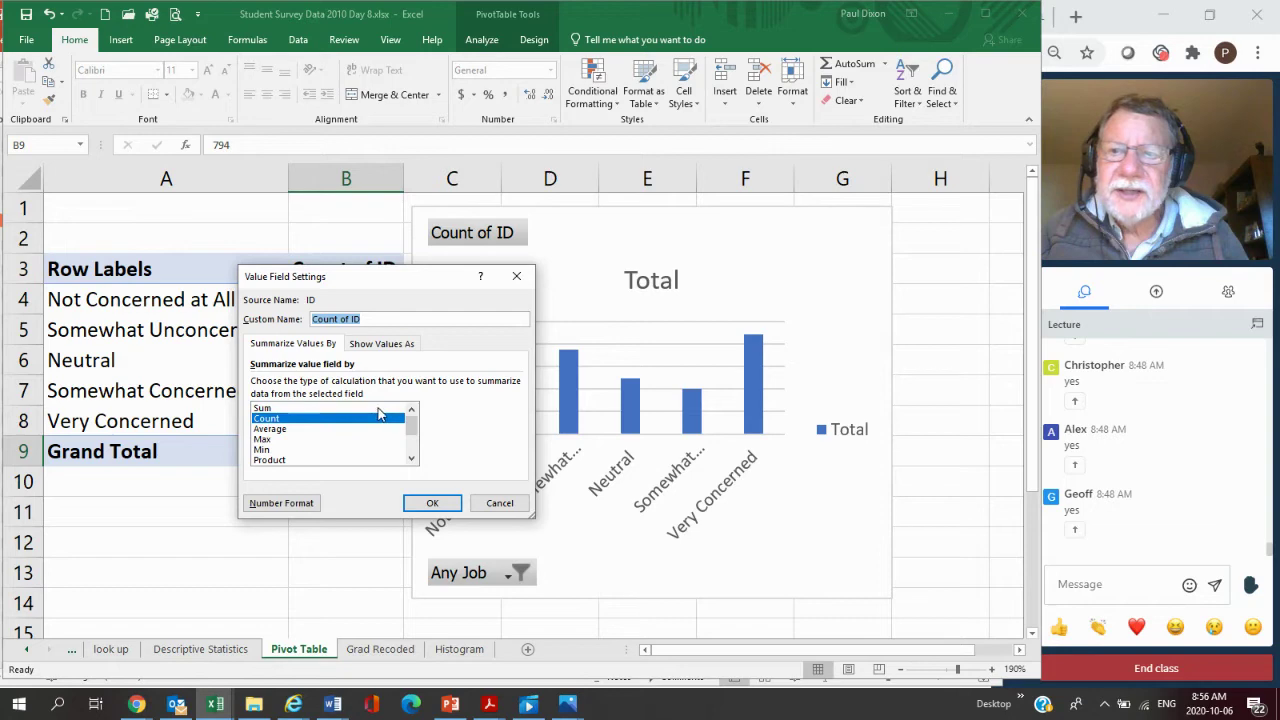
click(374, 345)
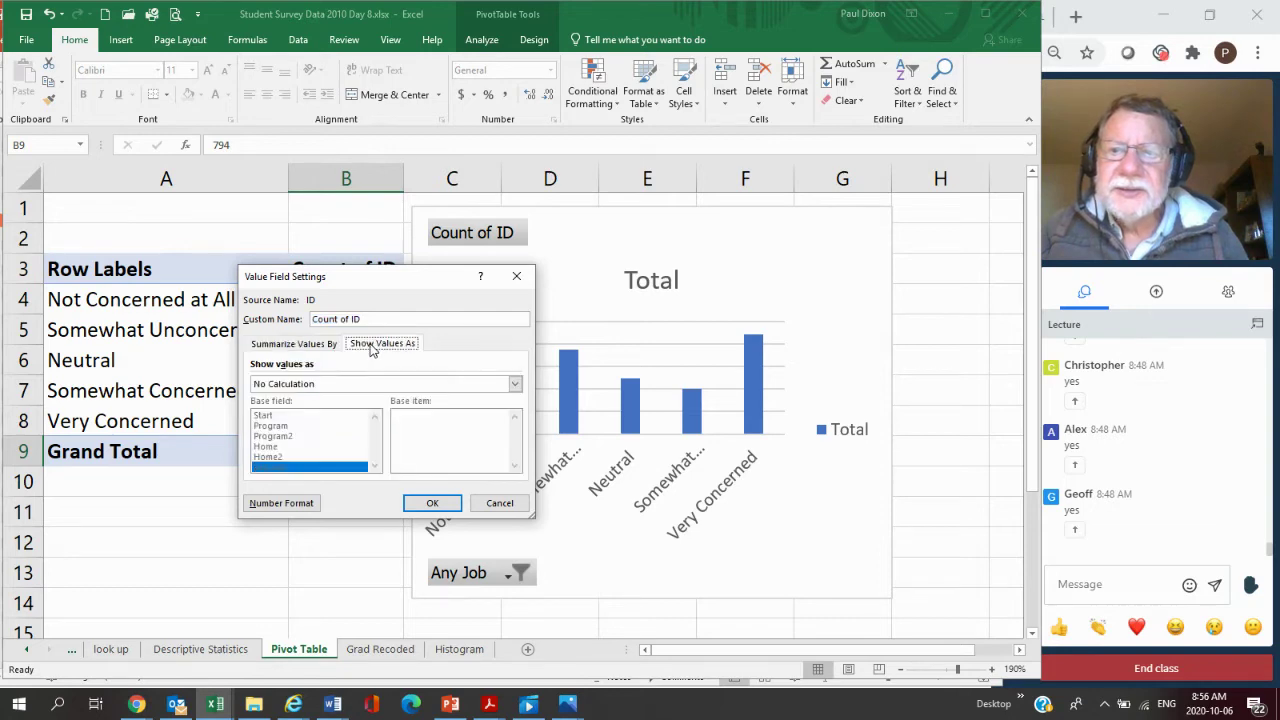
click(515, 386)
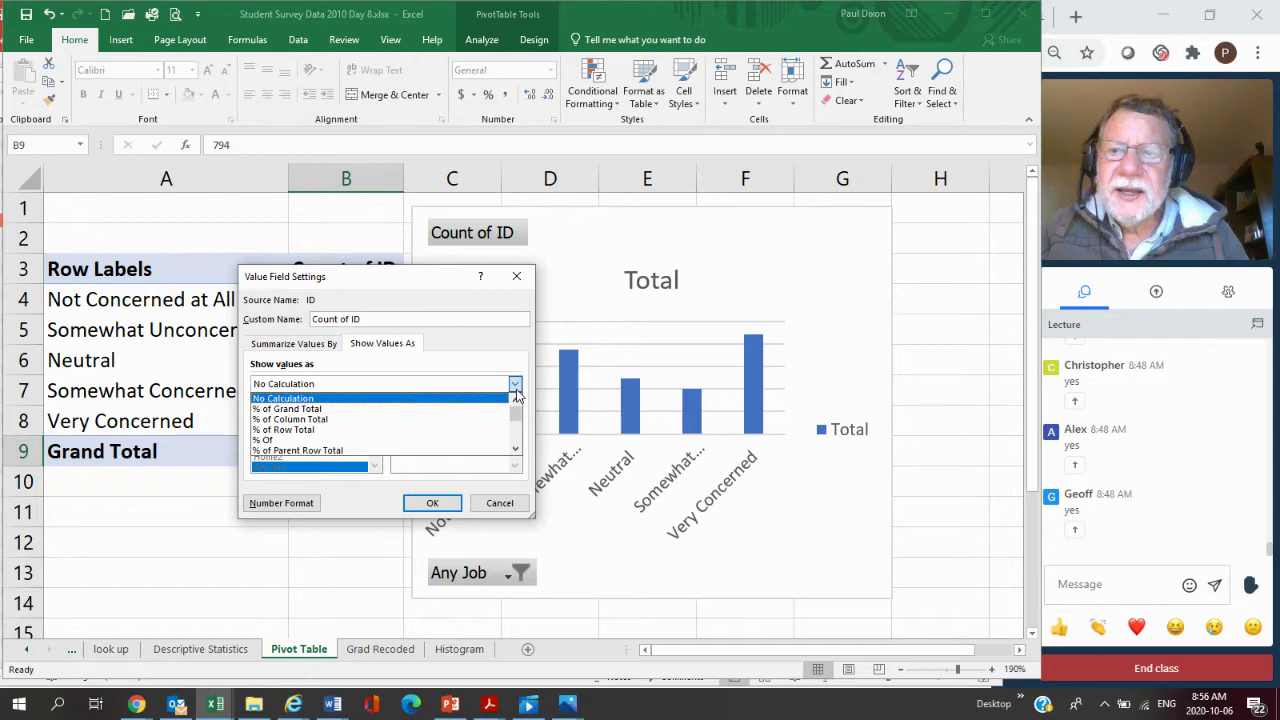
click(467, 422)
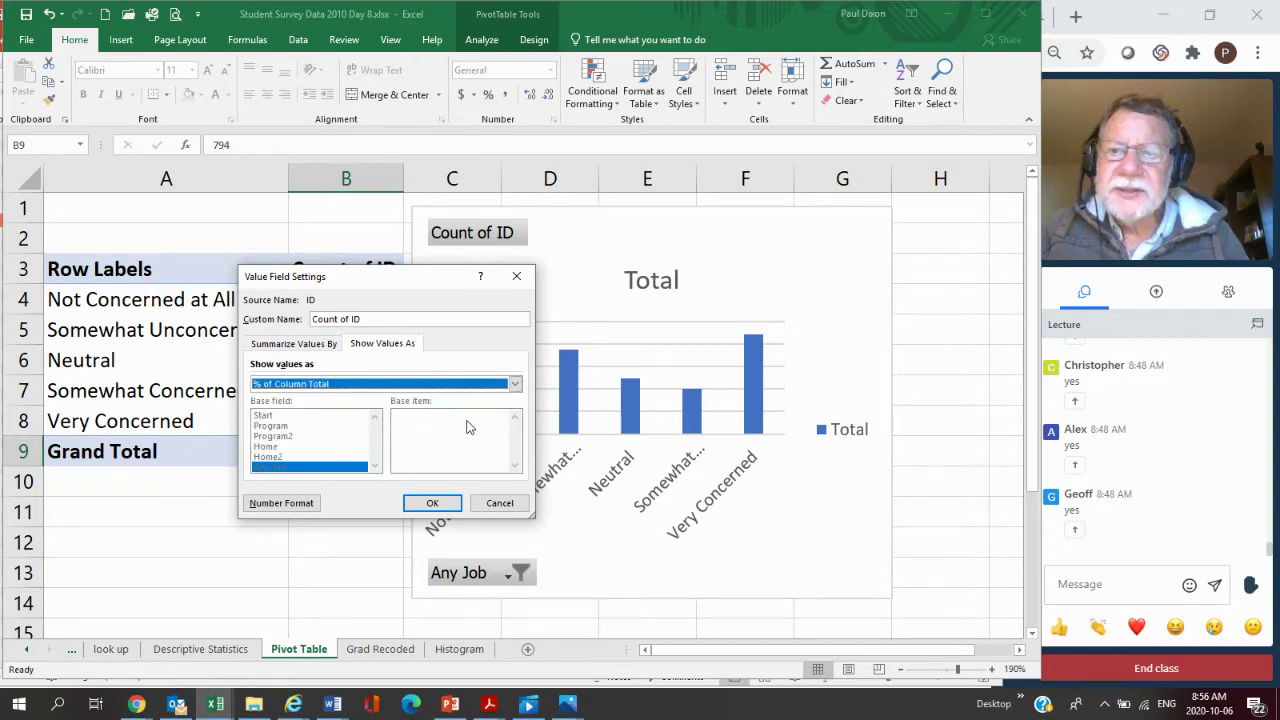
Format the Count of ID values as Percentage with 0 decimal places and apply the value field settings
click(294, 505)
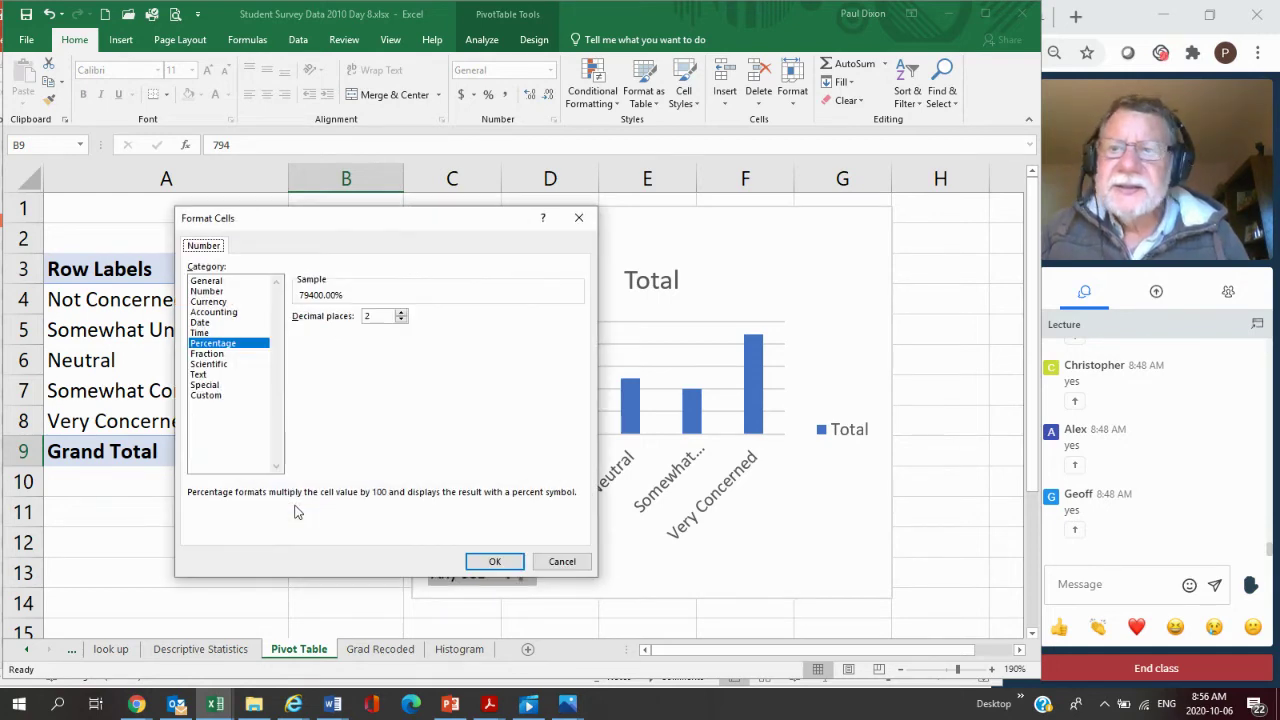
click(401, 321)
click(401, 321)
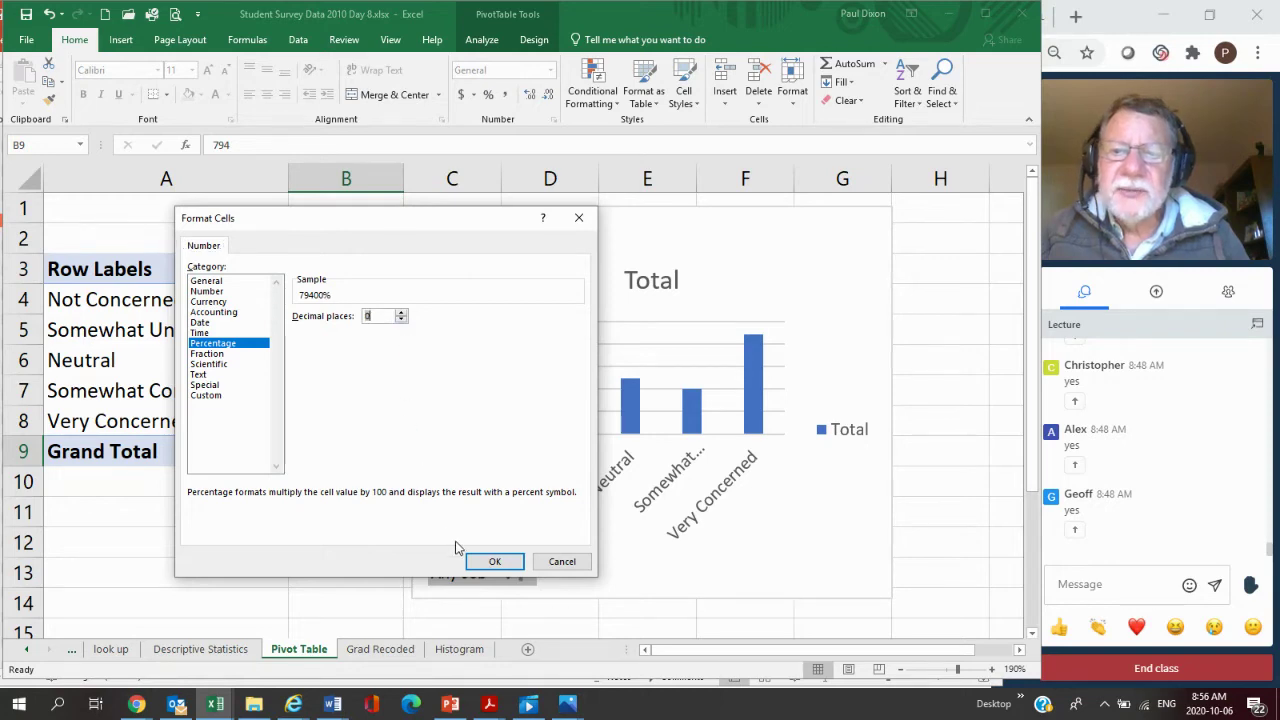
click(493, 565)
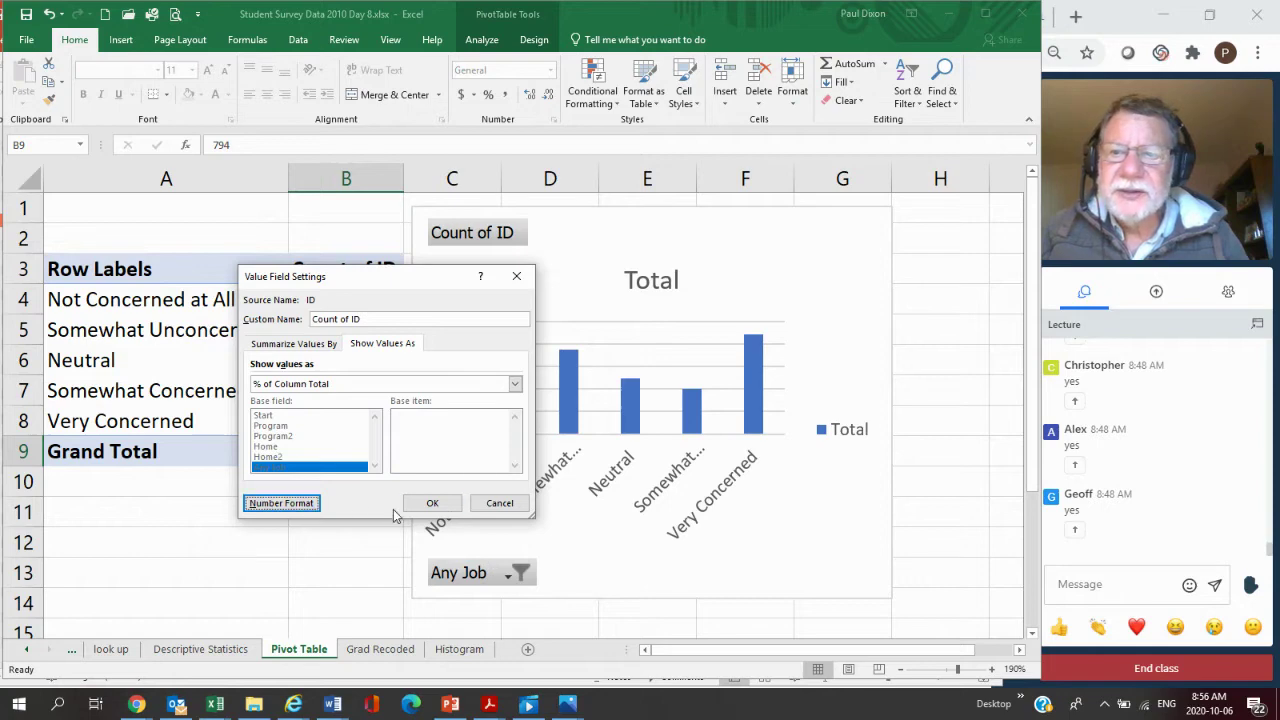
click(433, 503)
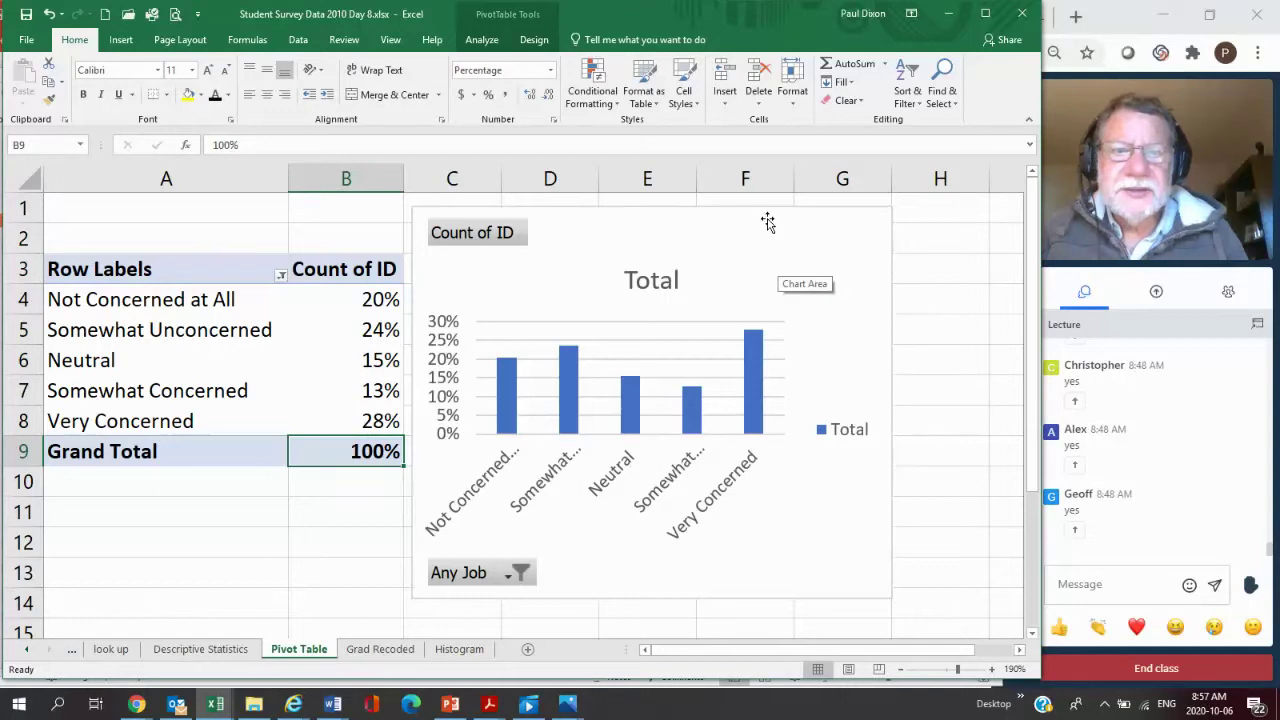
Shift the chart slightly farther from the pivot table, and switch to the Day 8 Fall 2020 presentation in PowerPoint
drag(767, 221, 824, 221)
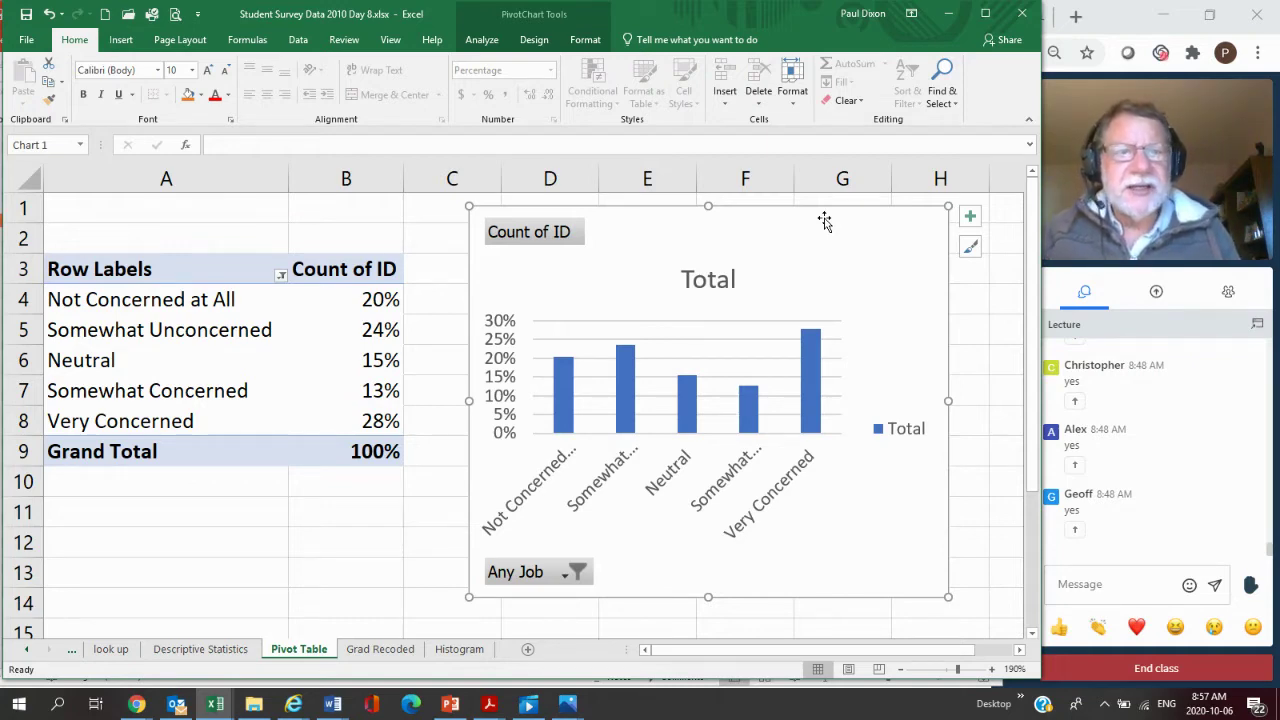
click(450, 705)
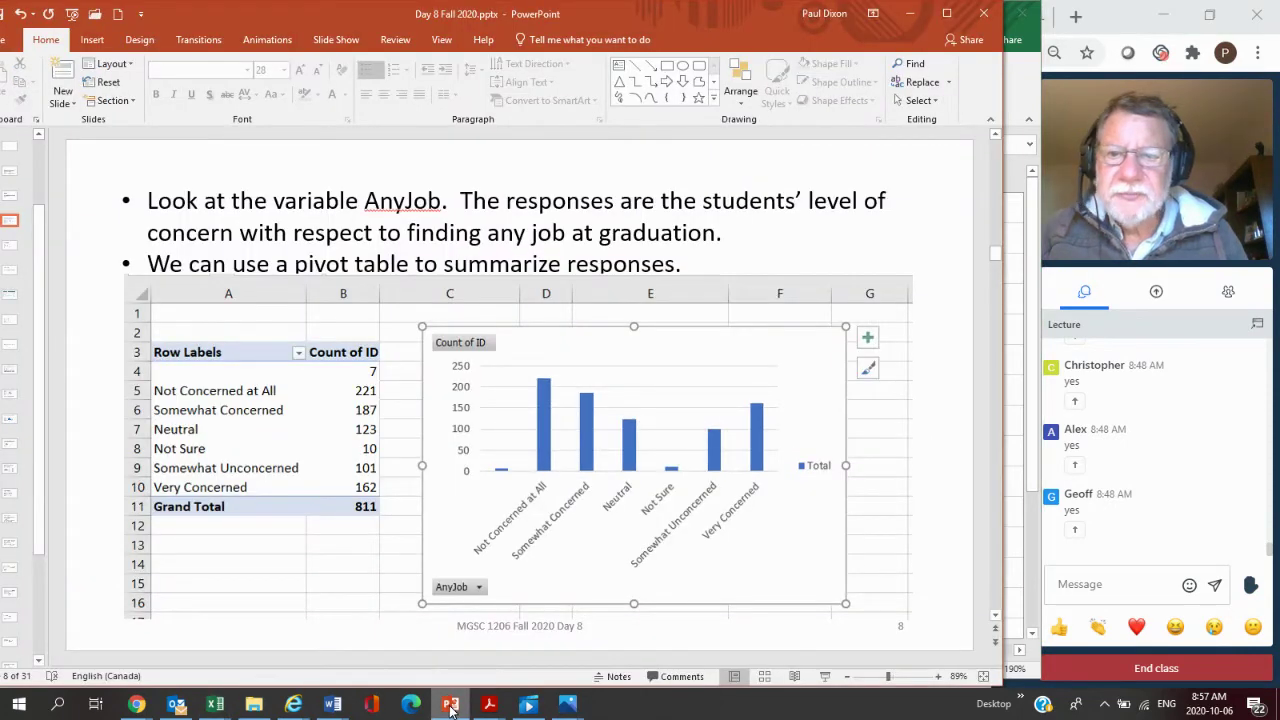
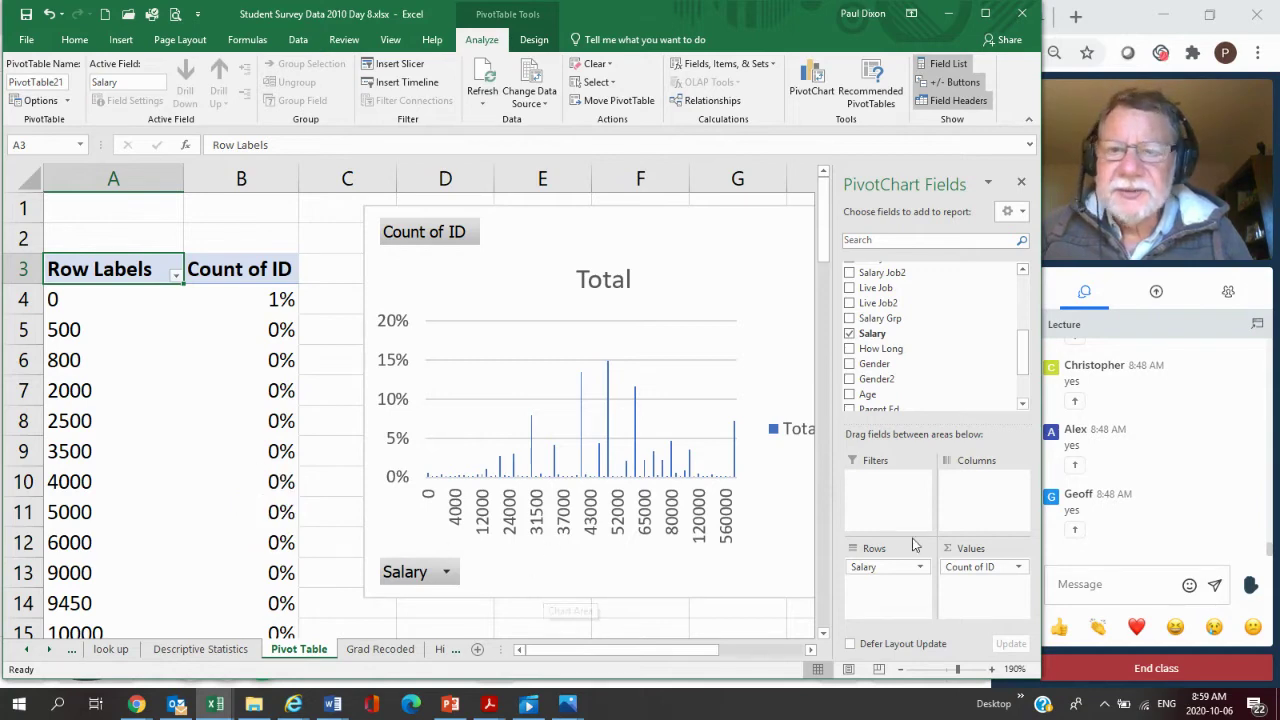
Set the Count of ID values in the Salary pivot table to show with No Calculation
click(987, 569)
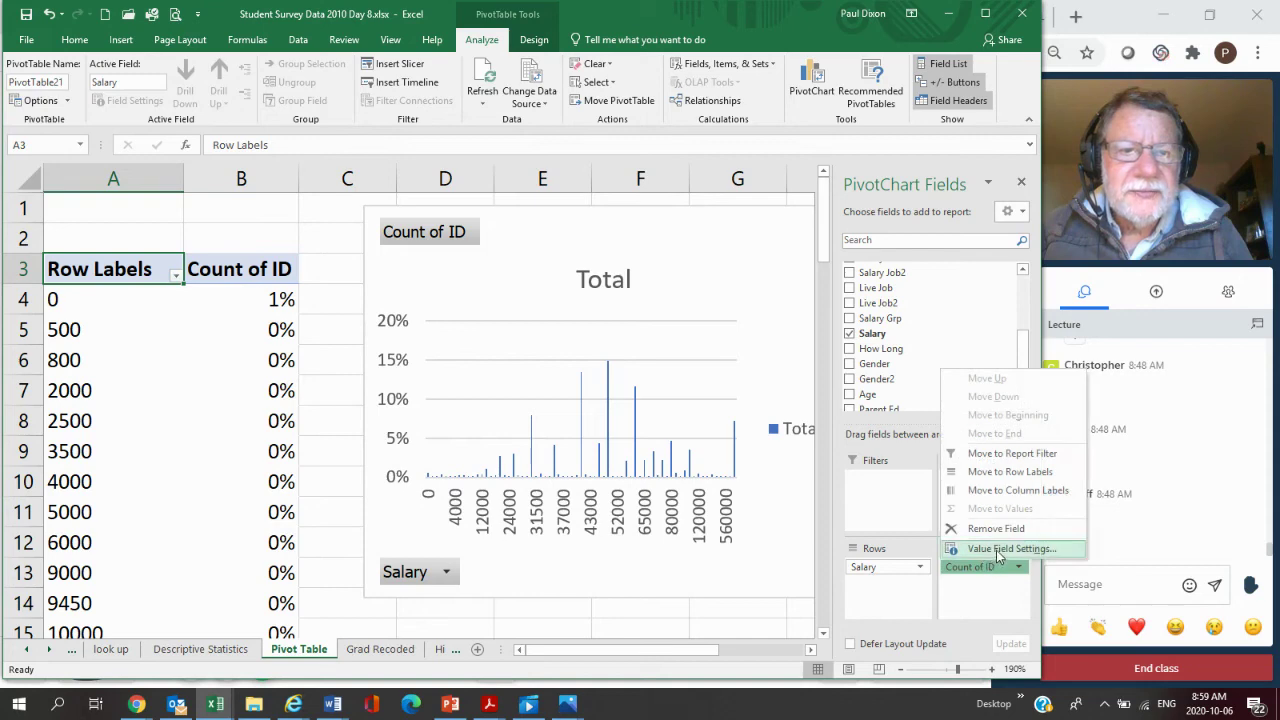
click(995, 550)
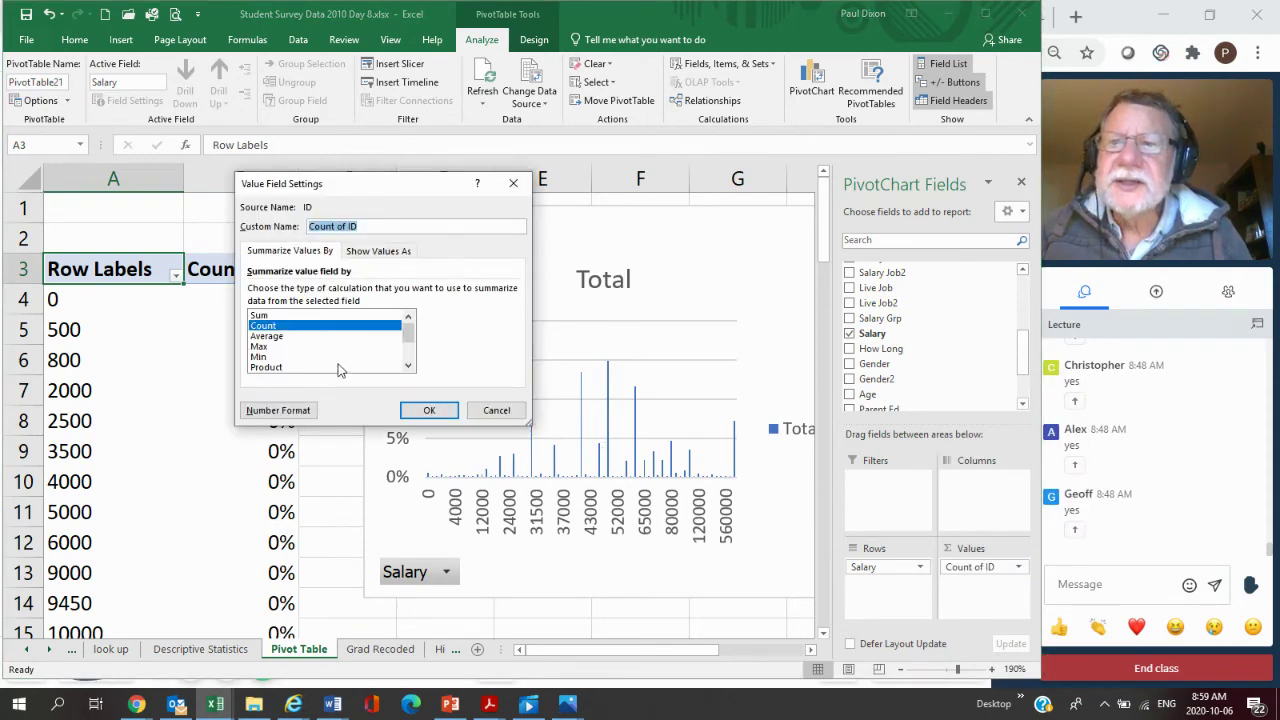
click(388, 252)
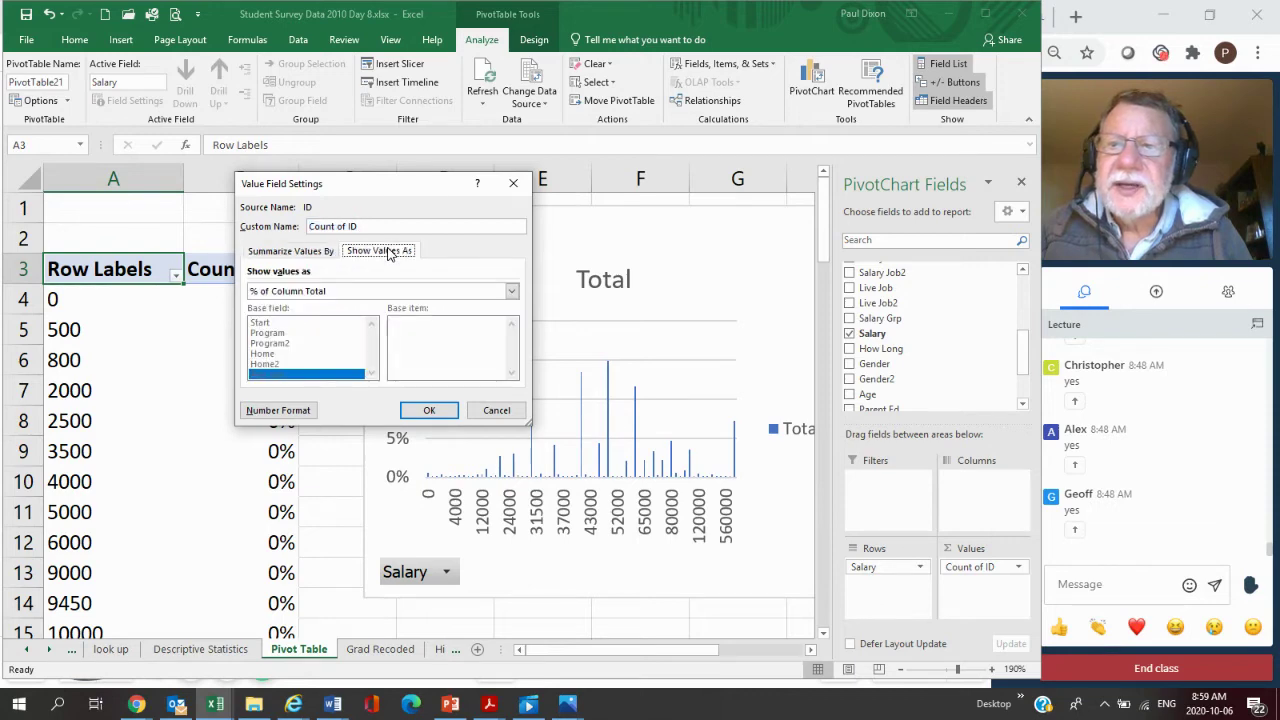
click(511, 291)
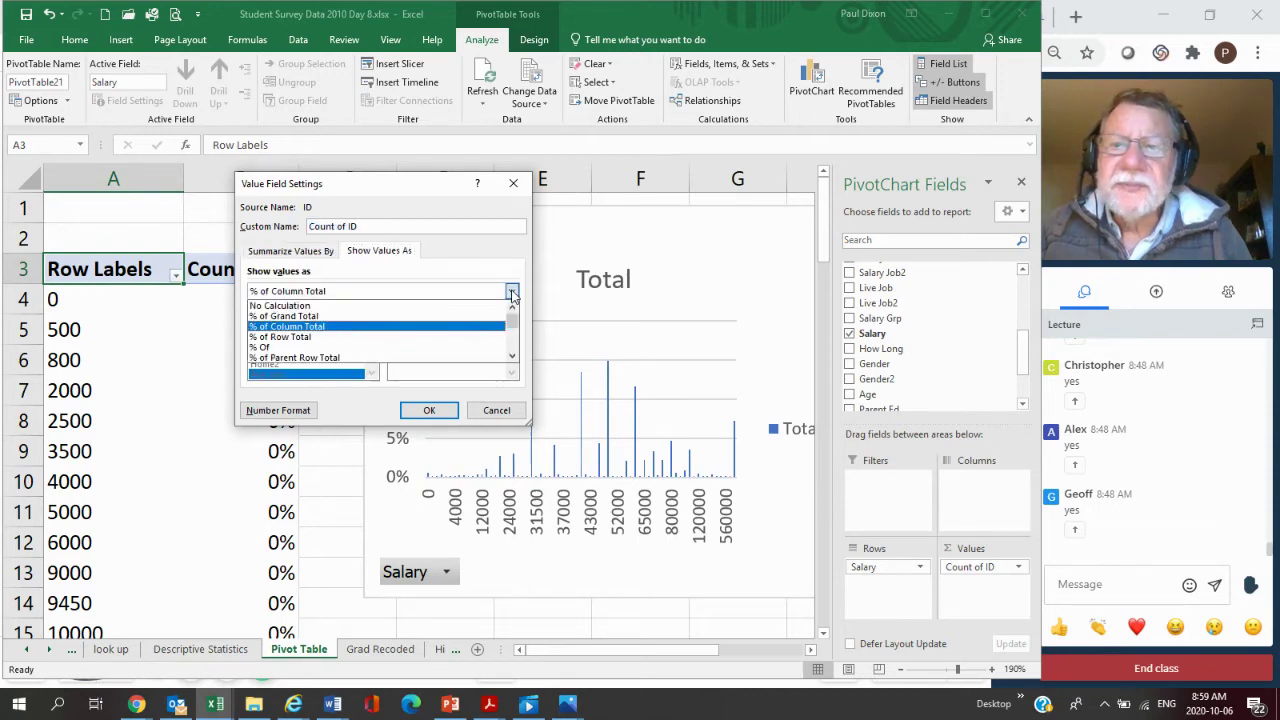
click(458, 306)
click(430, 411)
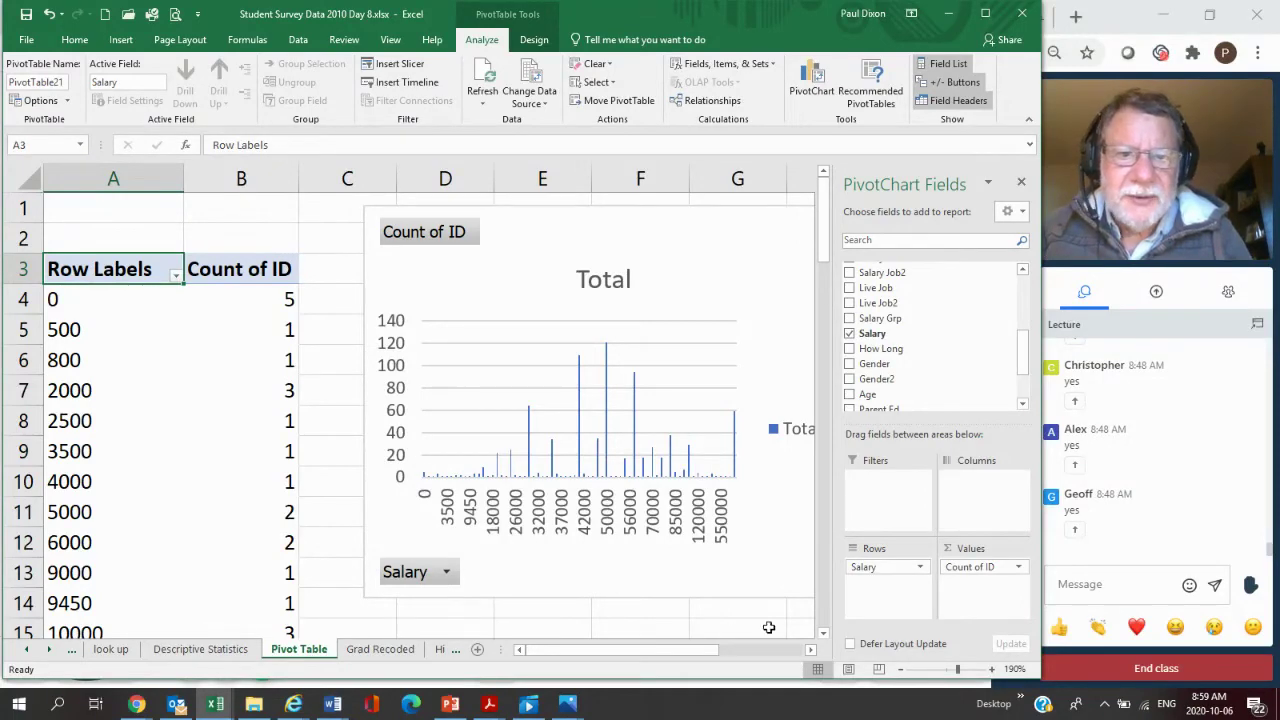
click(822, 607)
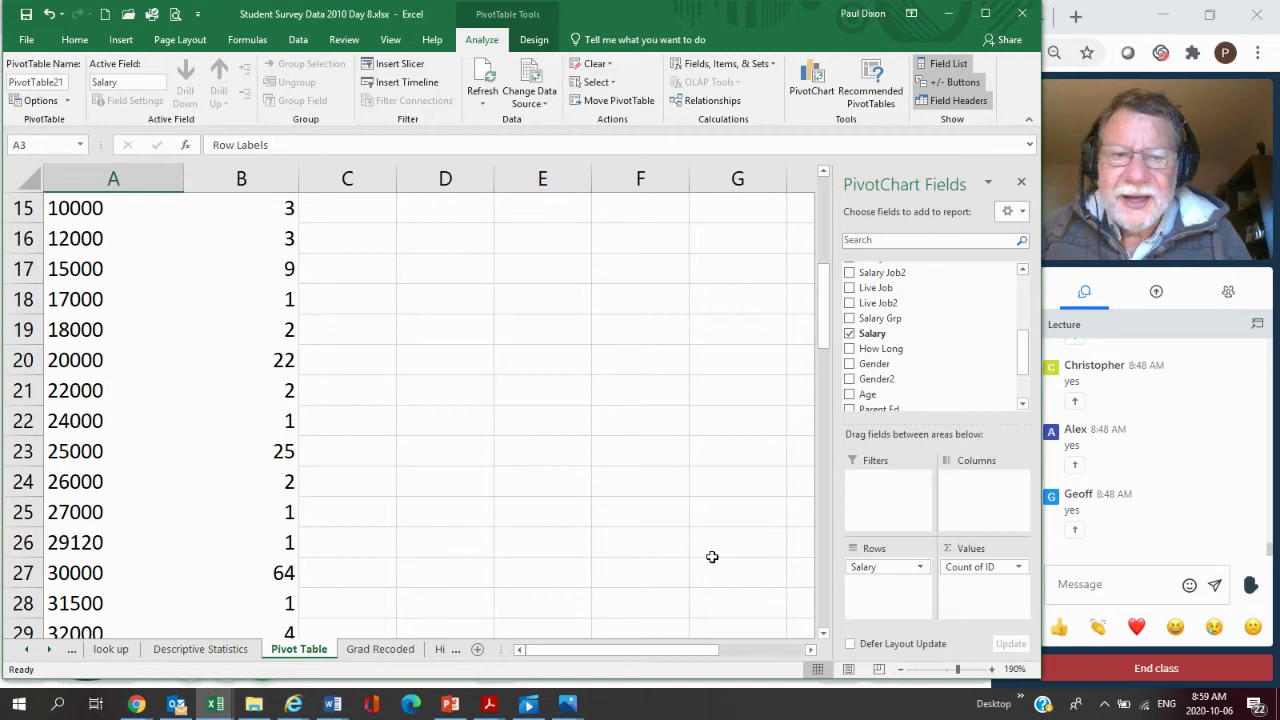
Examine the Salary pivot table's row values and counts from the lowest salary through the Grand Total row
click(826, 610)
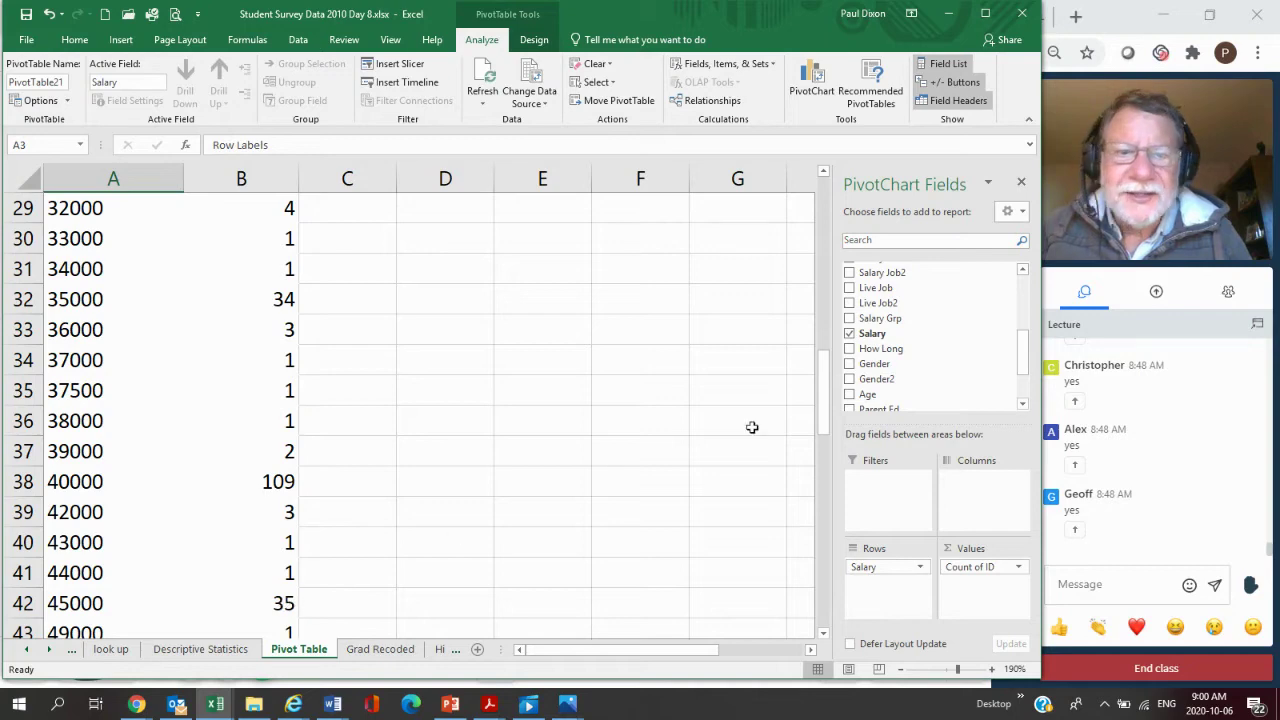
drag(828, 427, 818, 248)
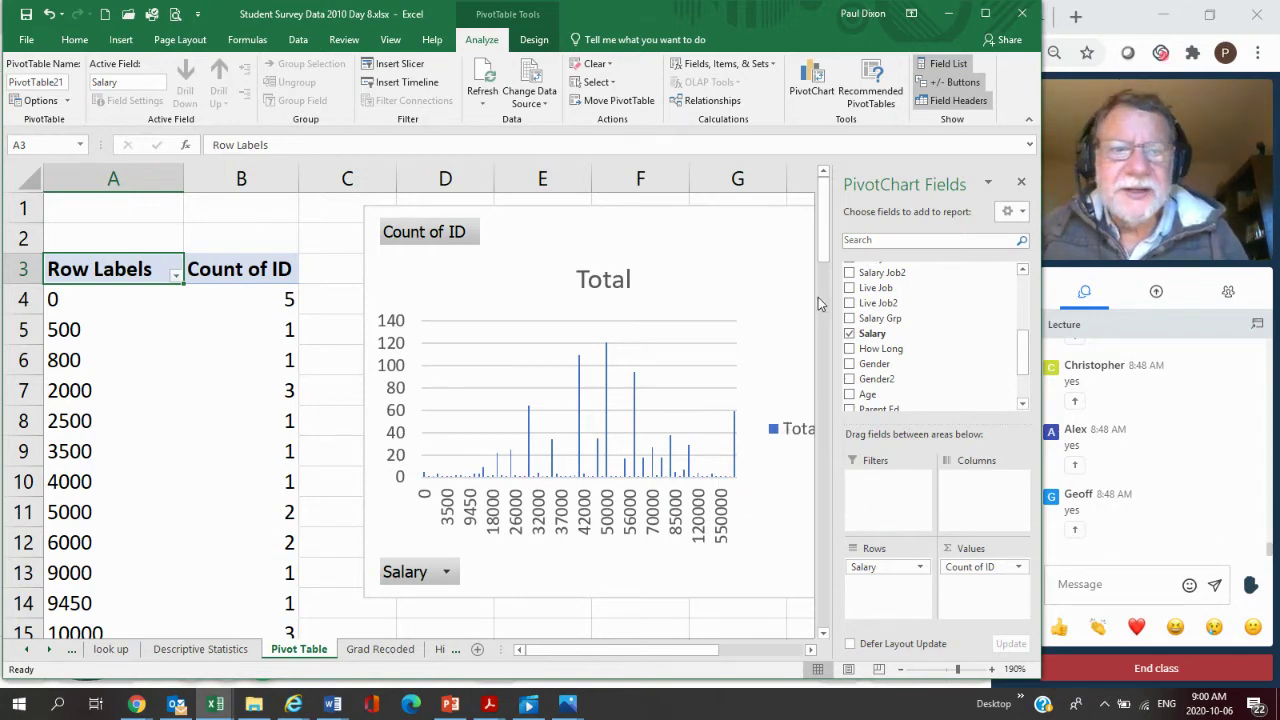
drag(823, 251, 827, 634)
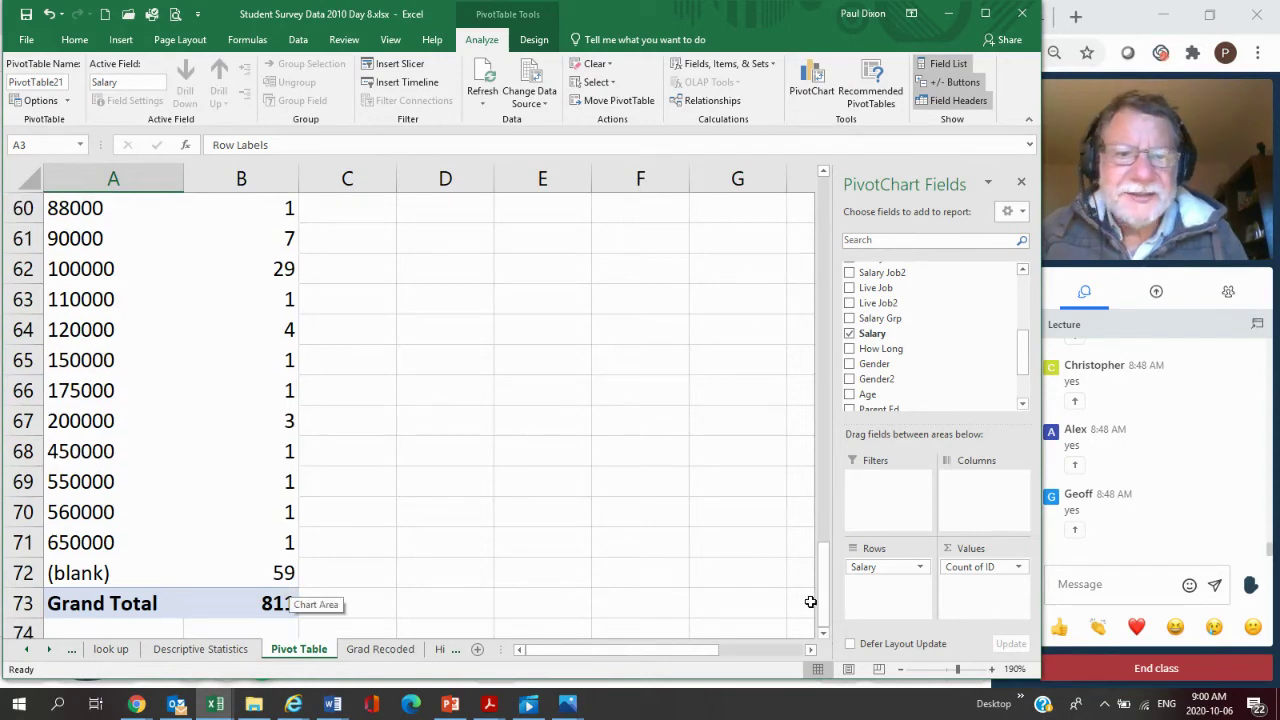
scroll(829, 523, up, 20)
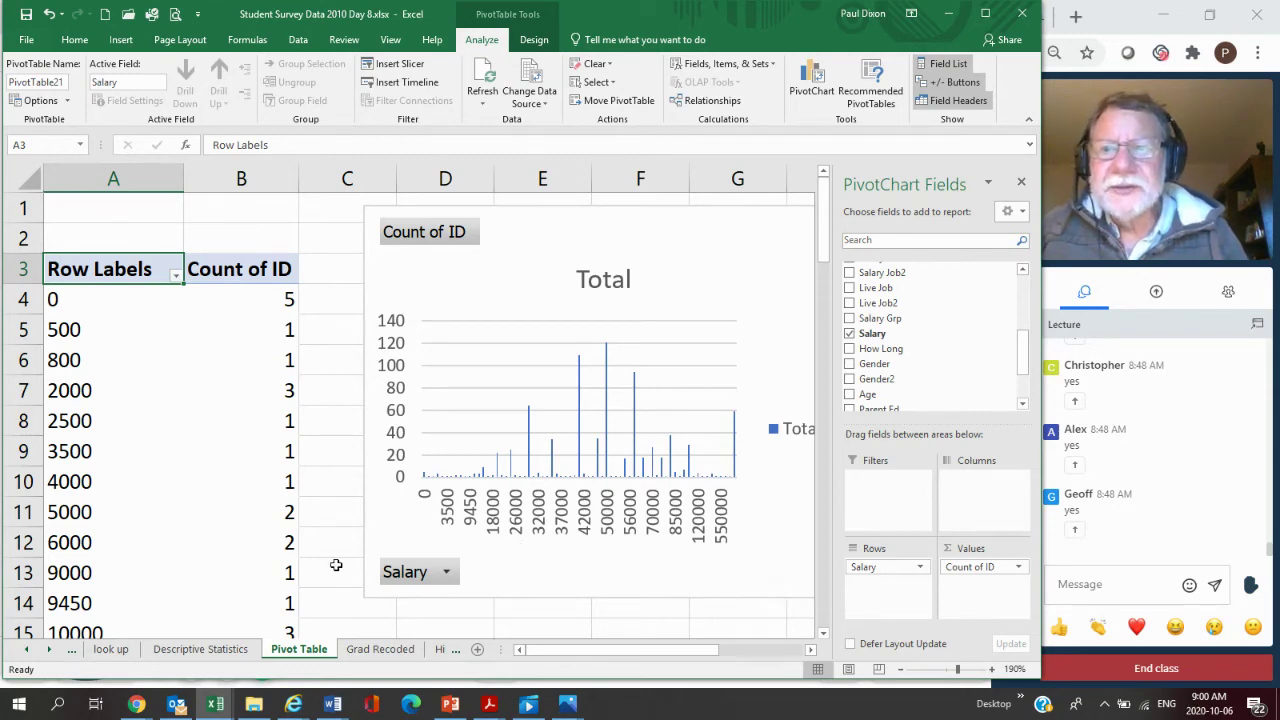
click(67, 512)
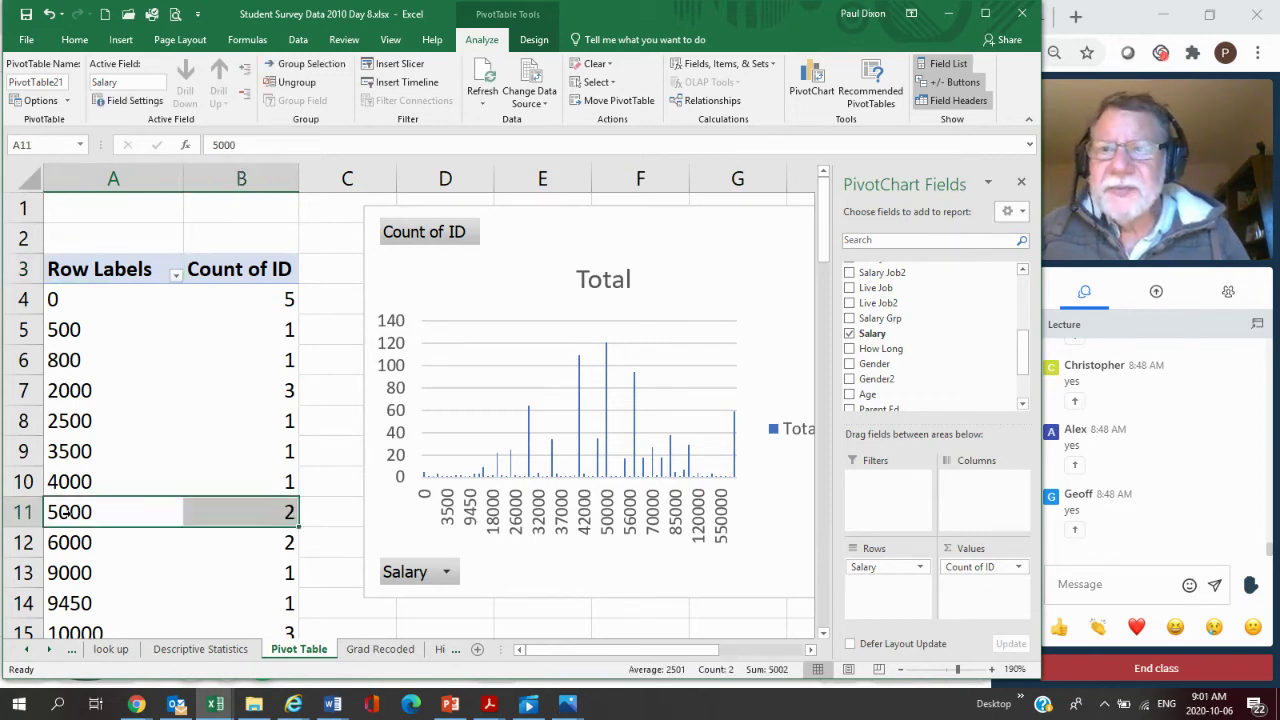
right_click(70, 513)
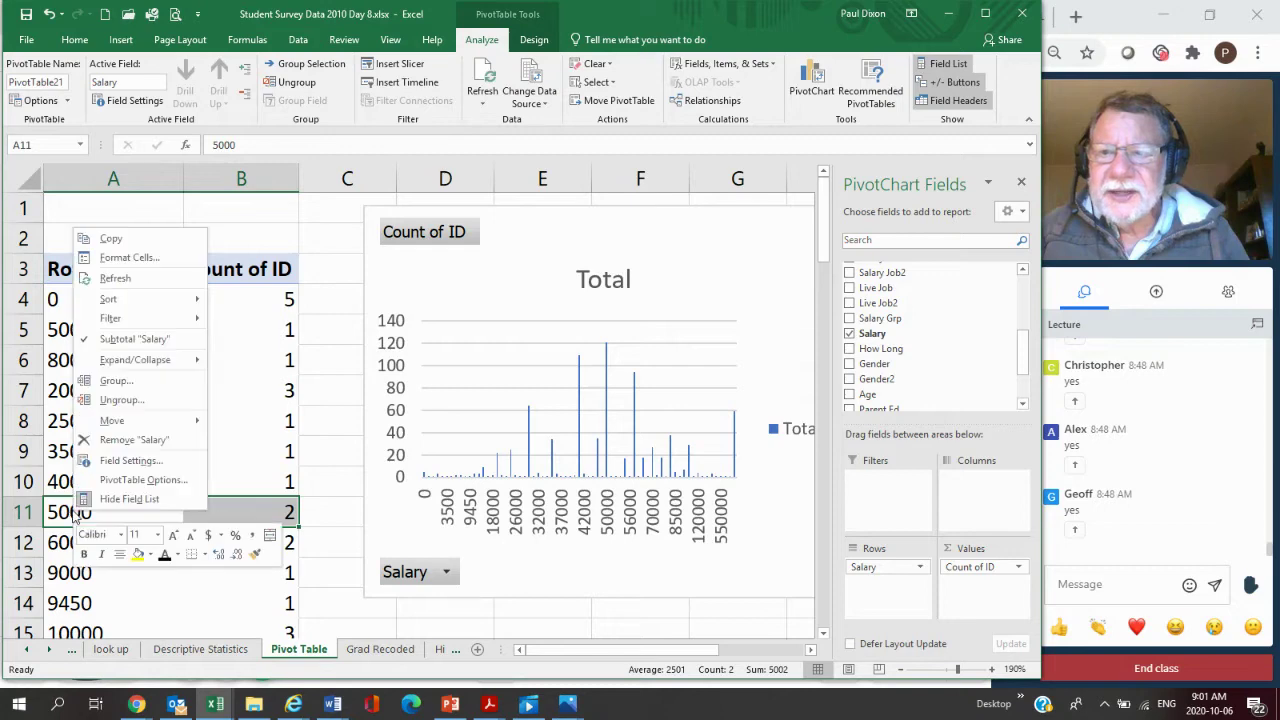
click(124, 383)
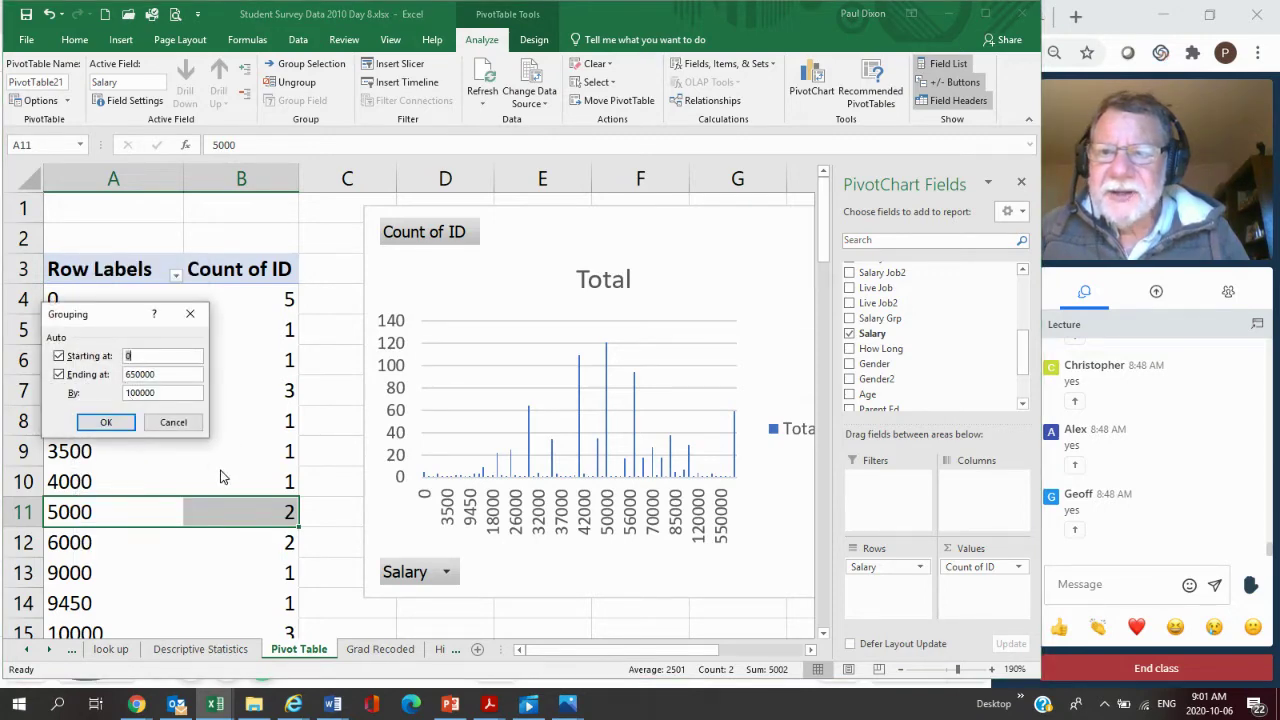
click(175, 422)
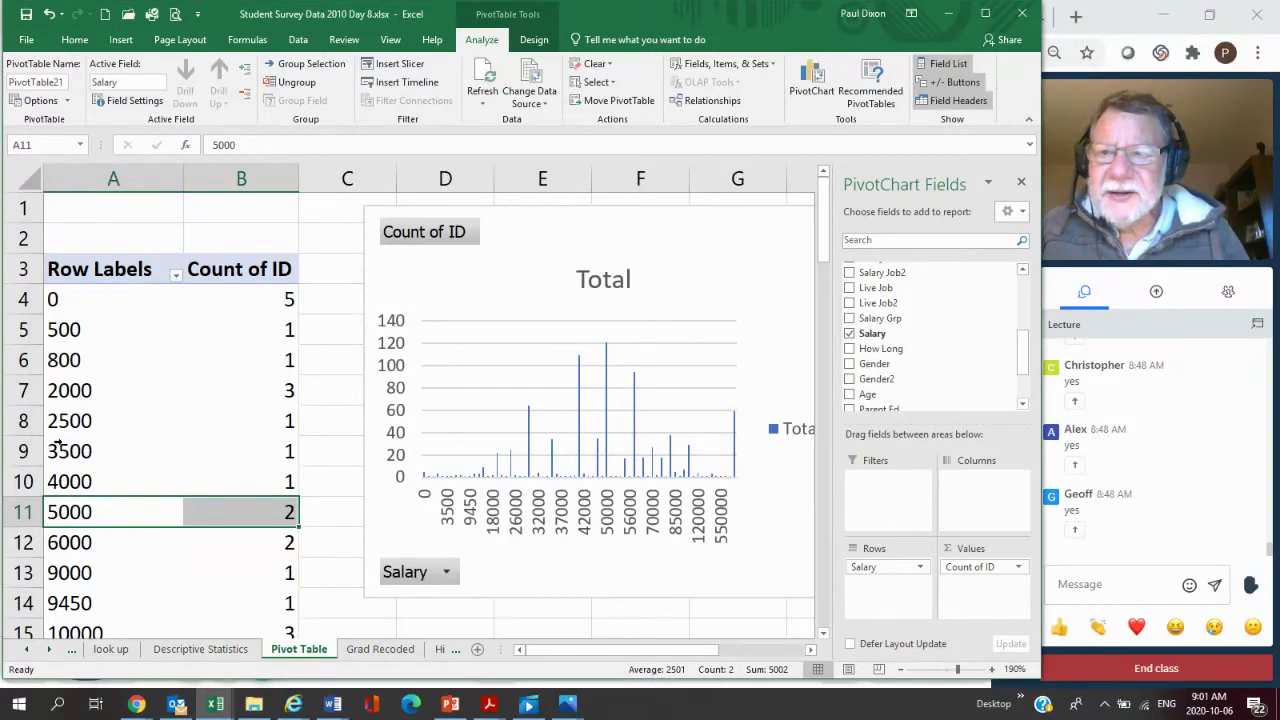
Try to group the Salary row labels 0 through 5000 into one manual group, and undo that grouping
click(57, 296)
drag(57, 298, 70, 515)
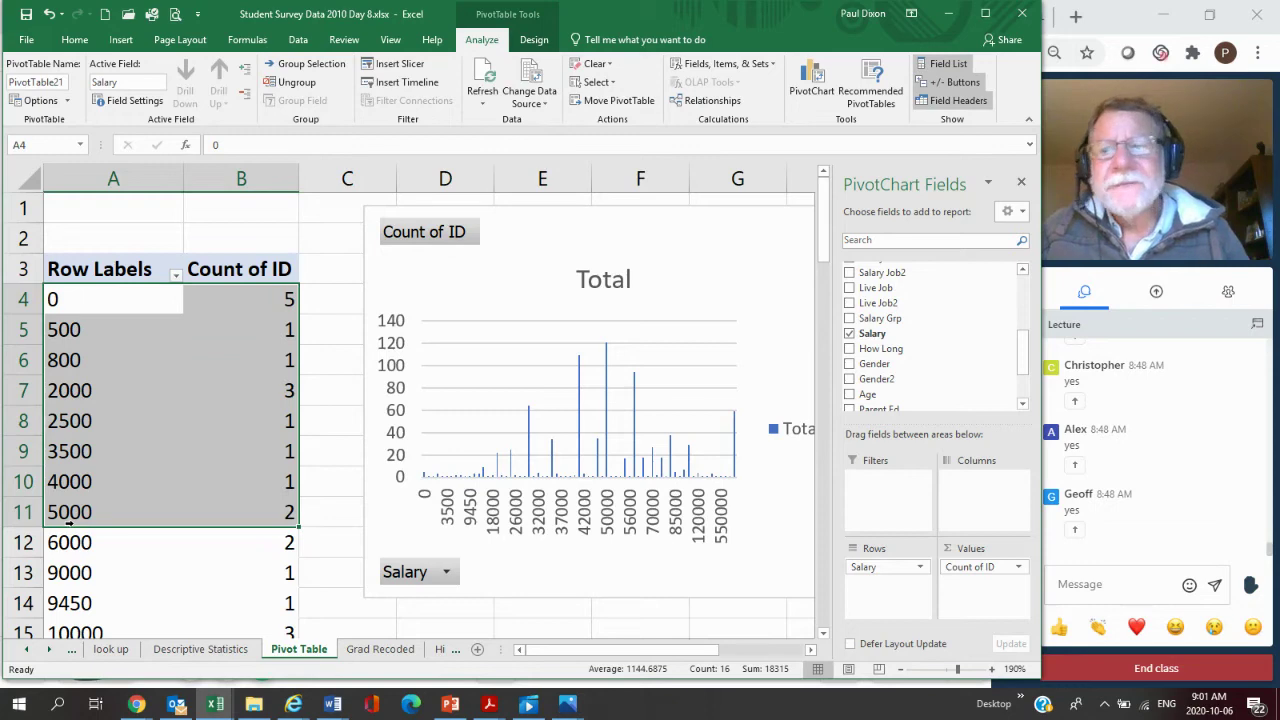
right_click(70, 514)
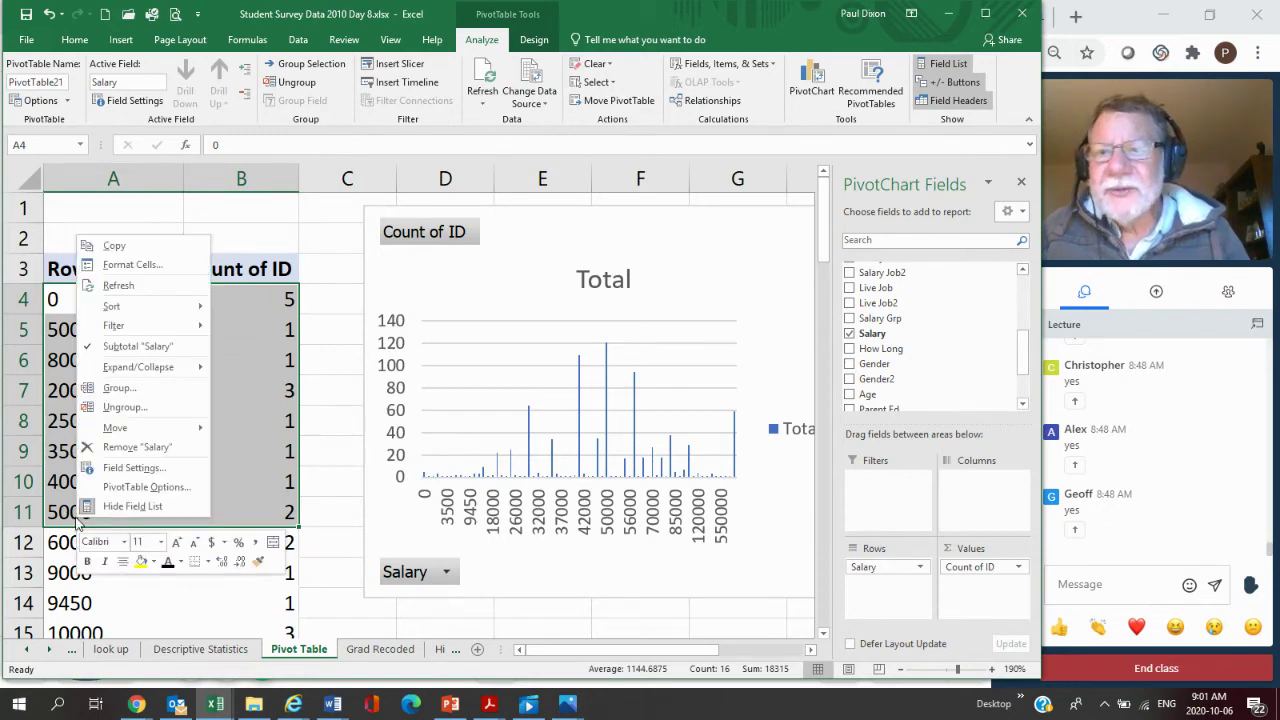
click(117, 388)
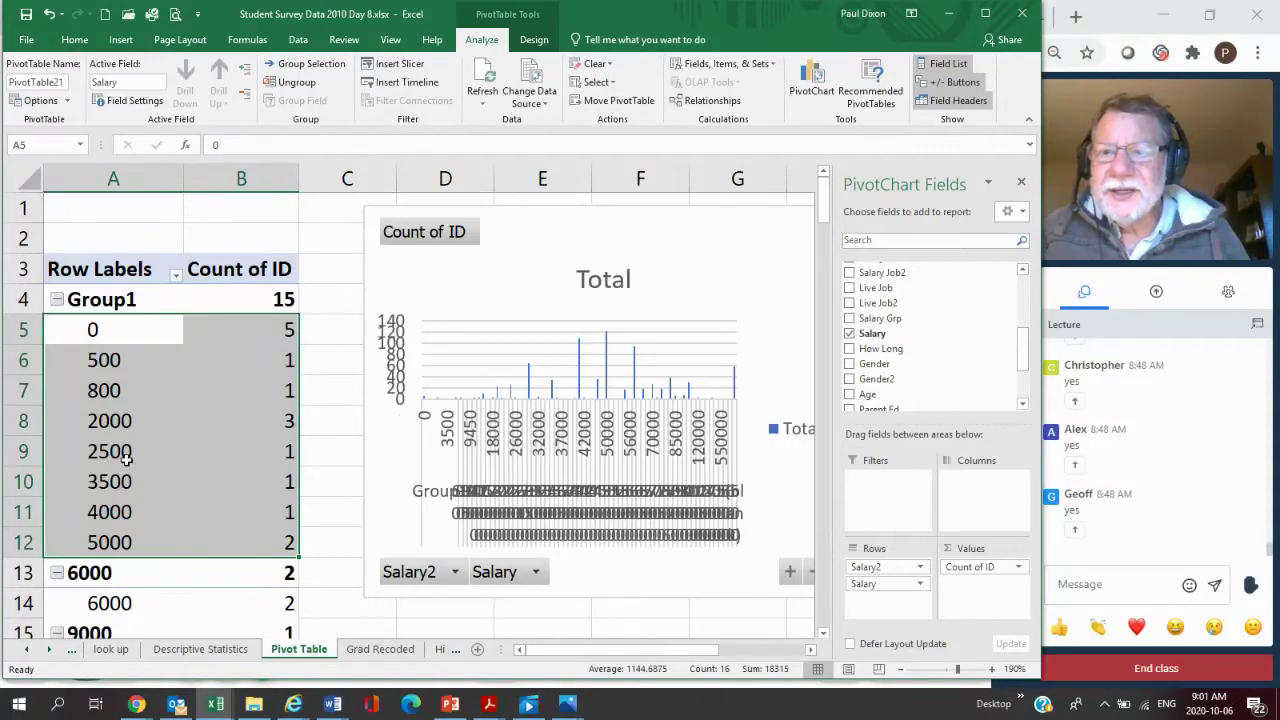
click(48, 14)
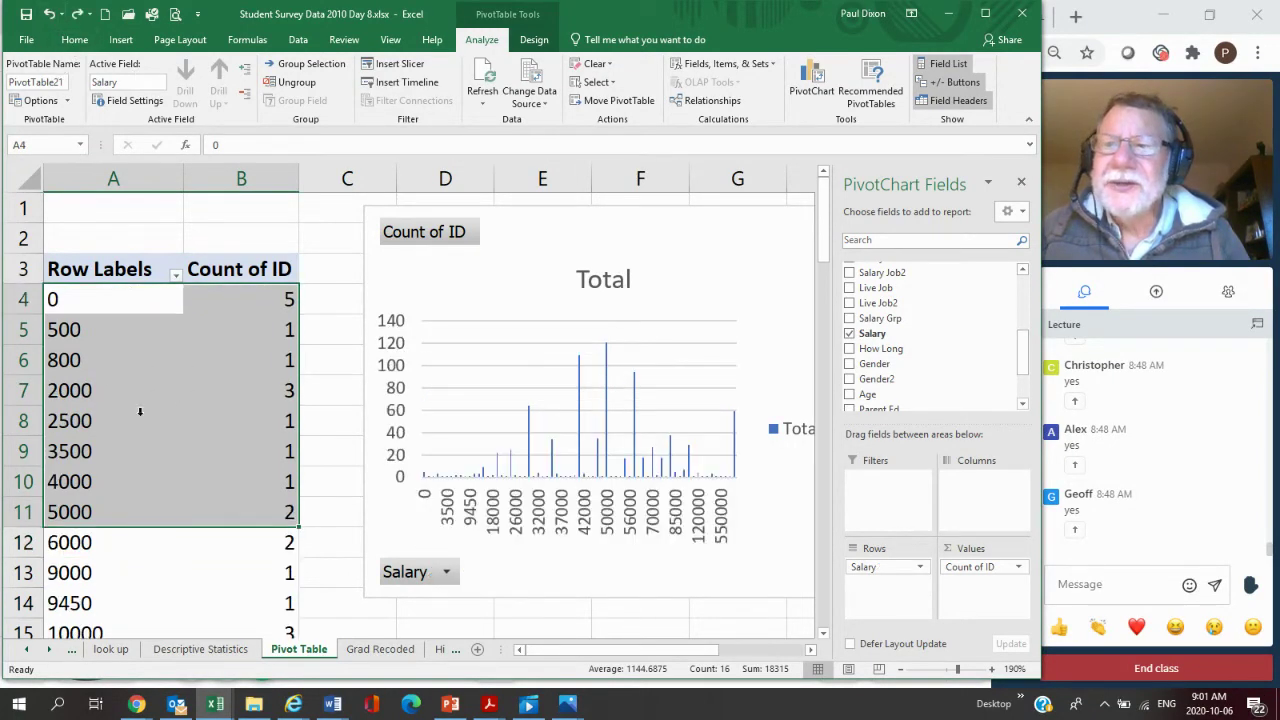
Group the Salary row labels into ranges starting at 20000 and ending at 120000, by 10000
click(72, 360)
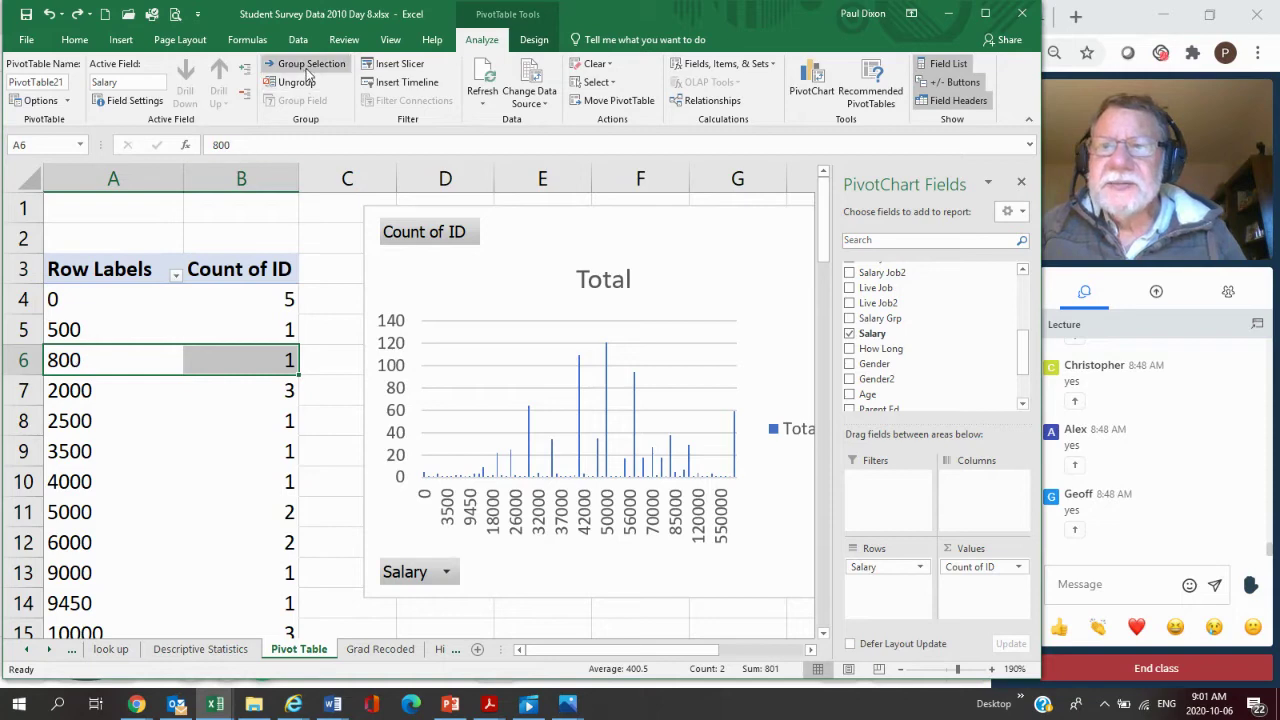
right_click(70, 365)
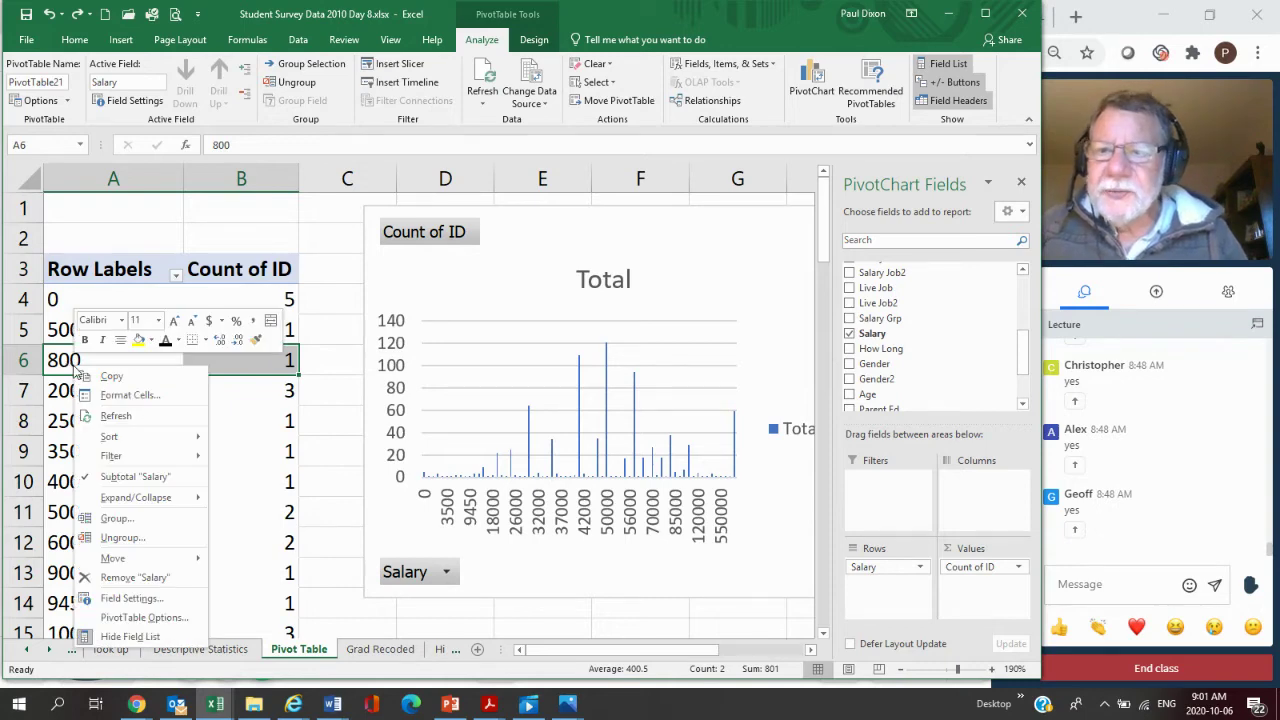
click(117, 518)
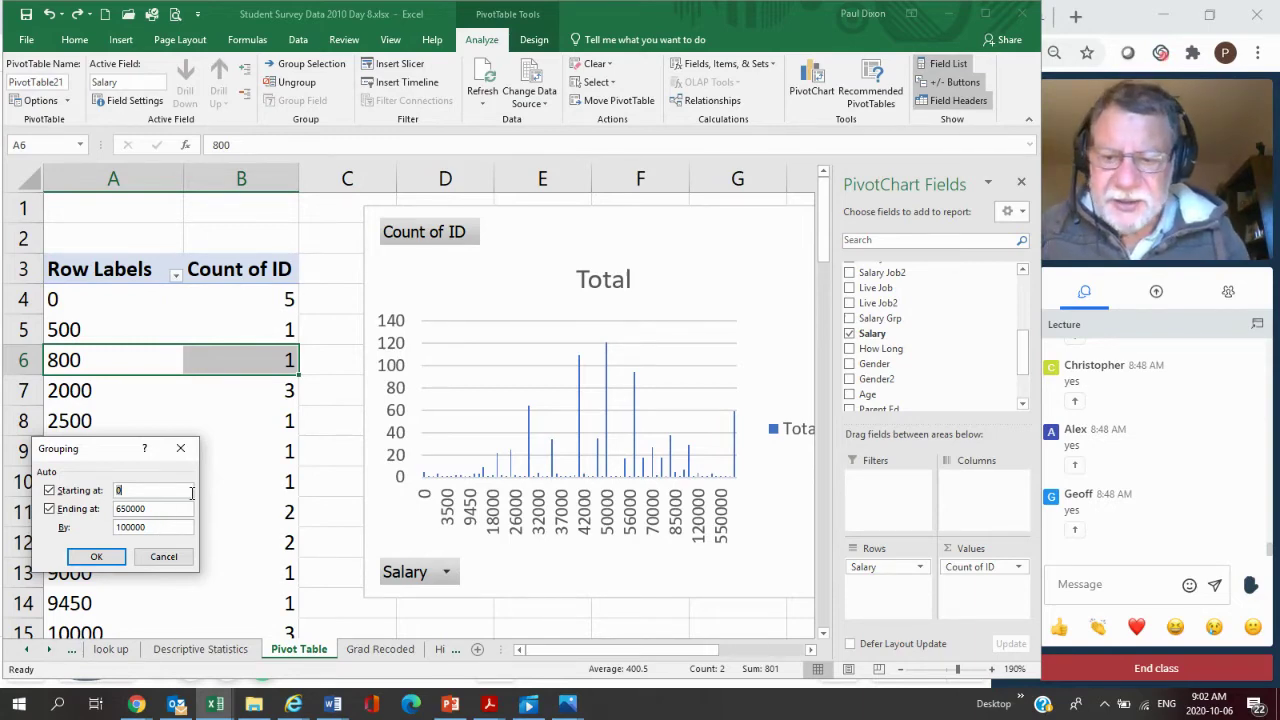
click(191, 492)
text(20000)
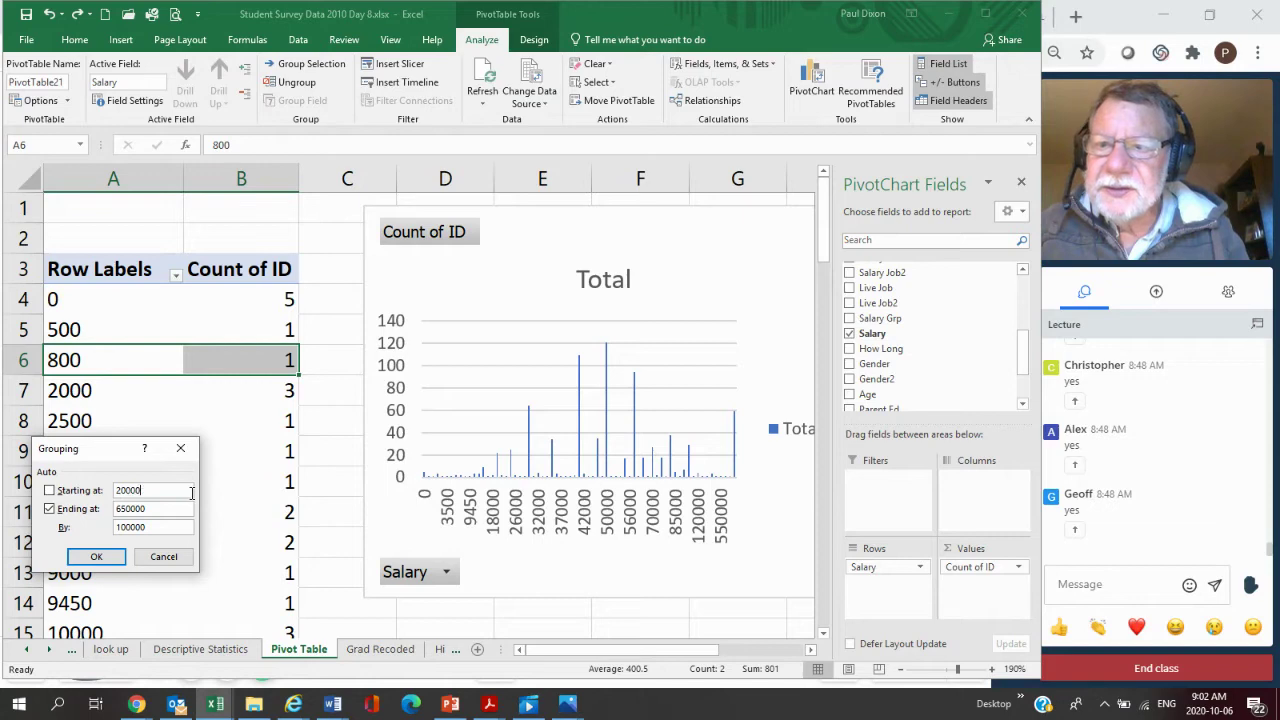
drag(162, 508, 110, 506)
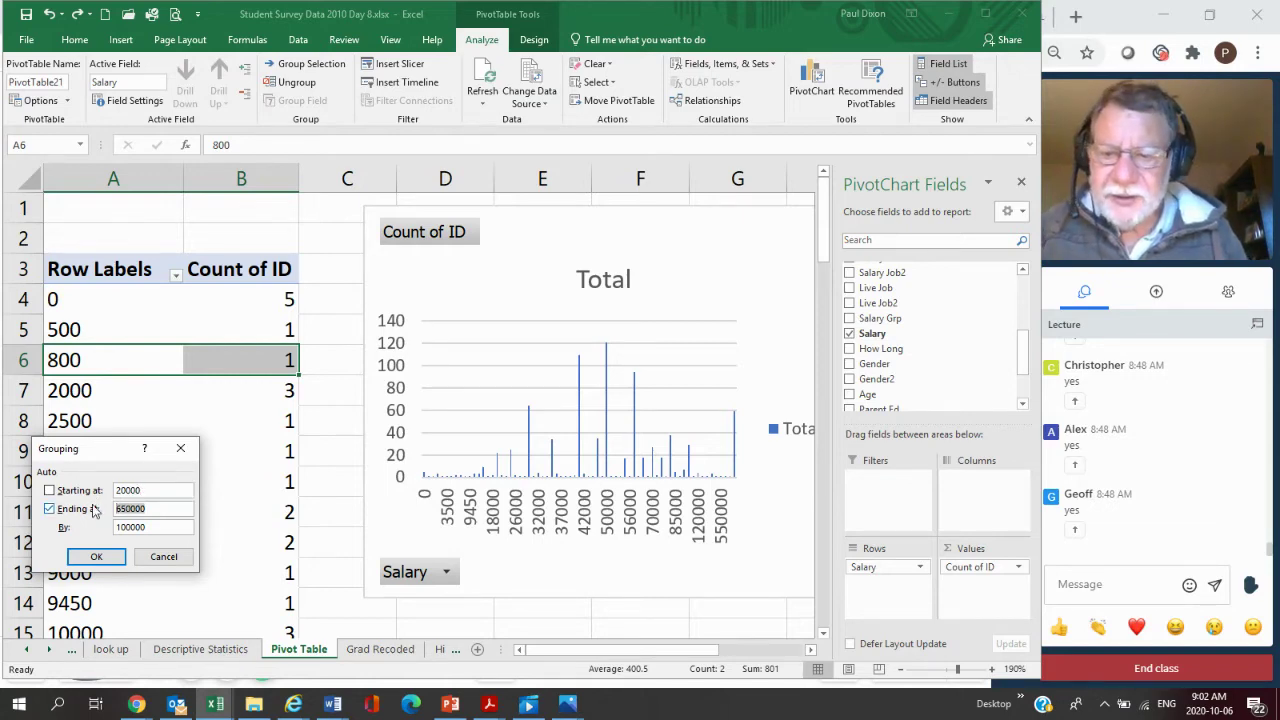
text(1200)
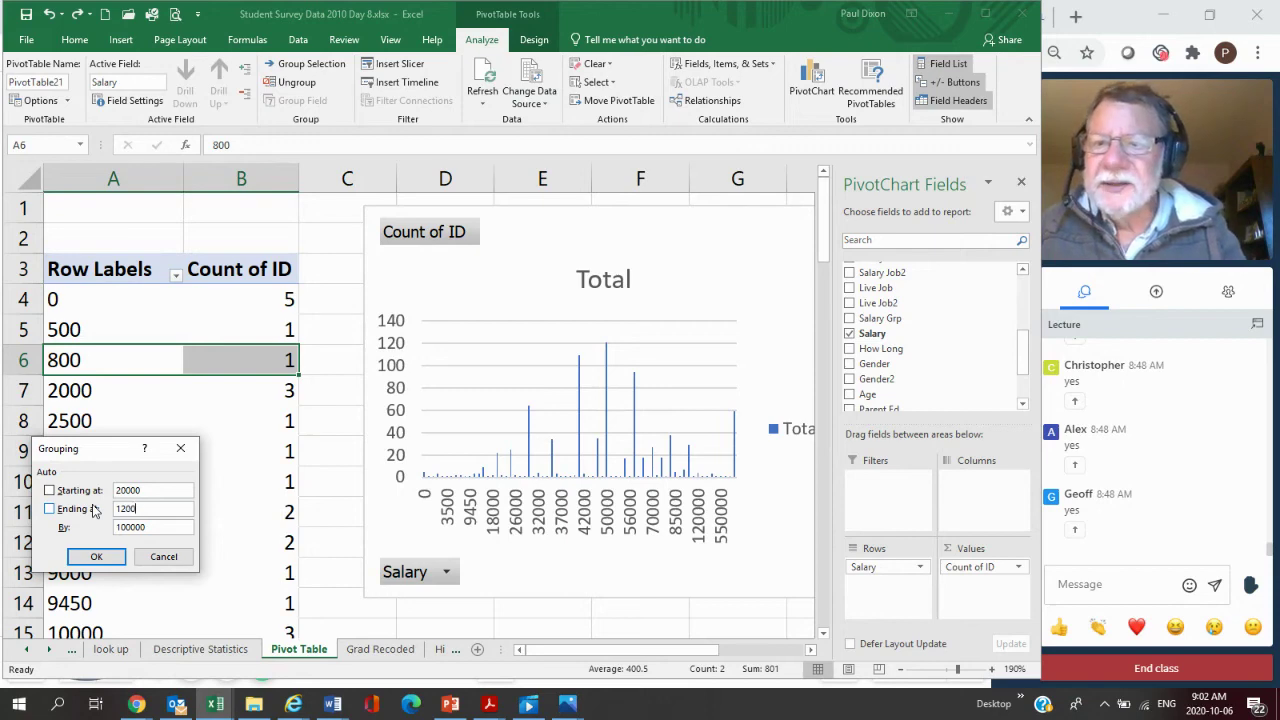
text(00)
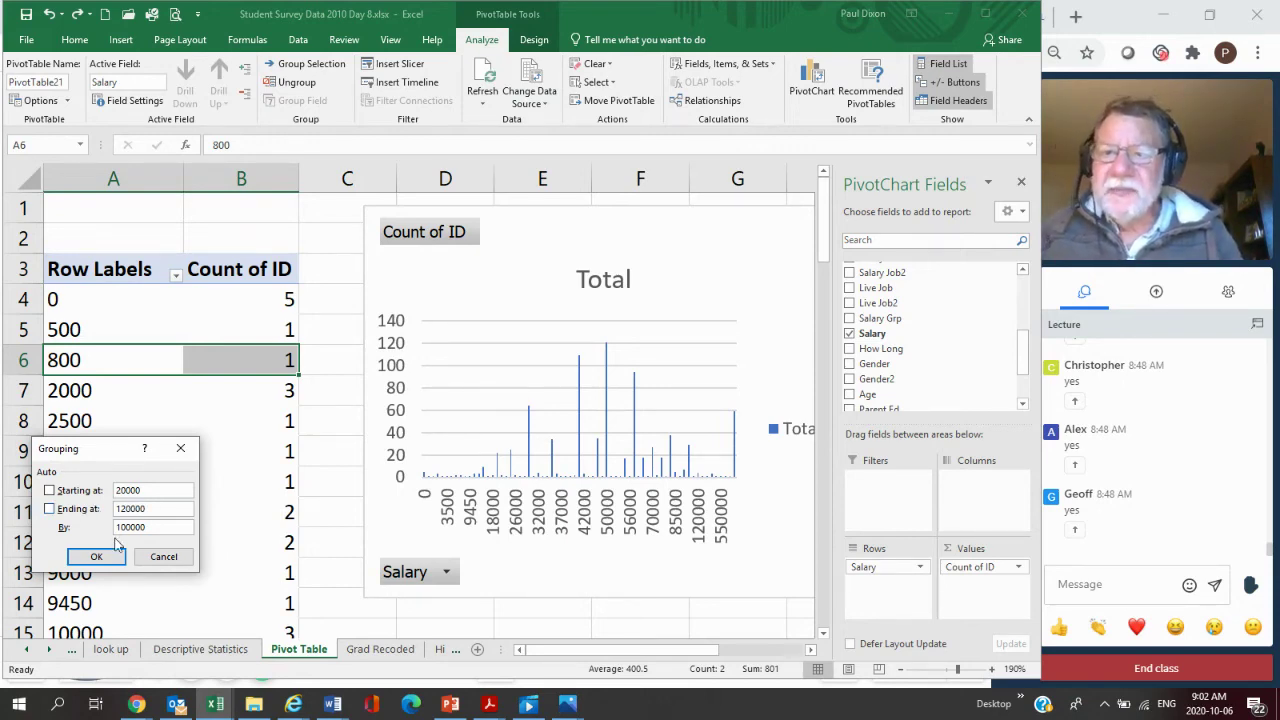
drag(150, 530, 94, 530)
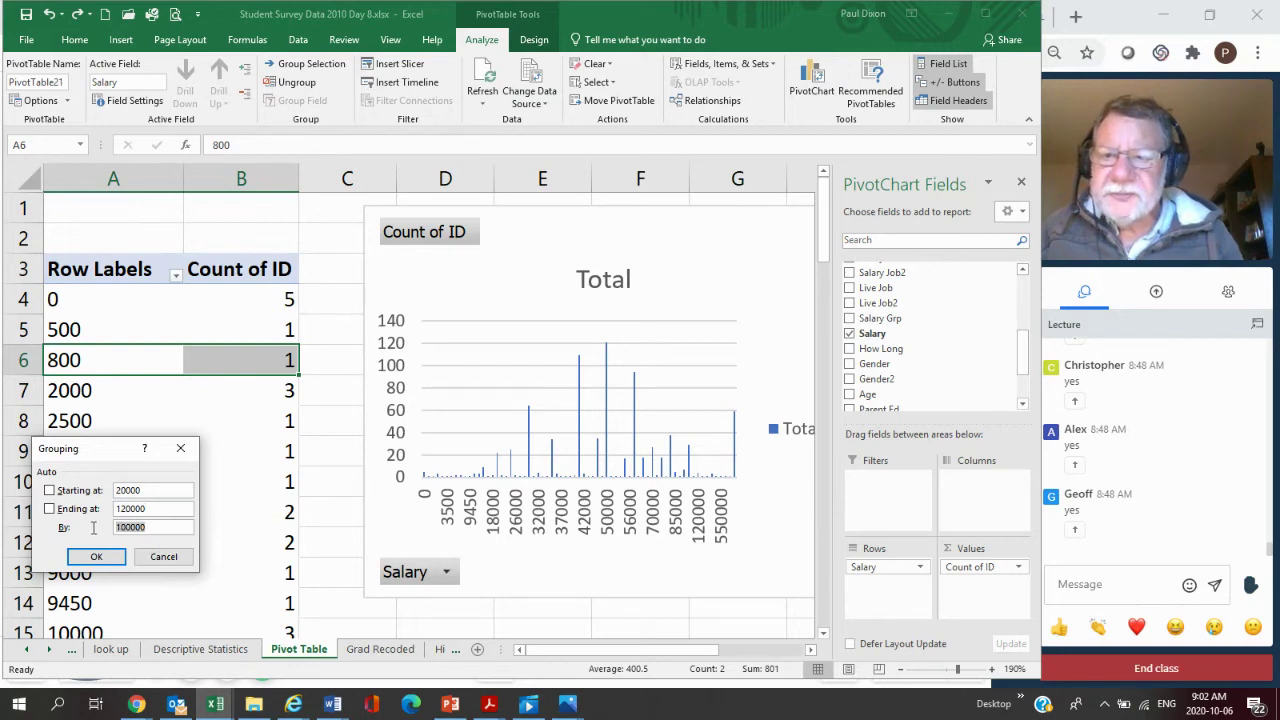
text(10)
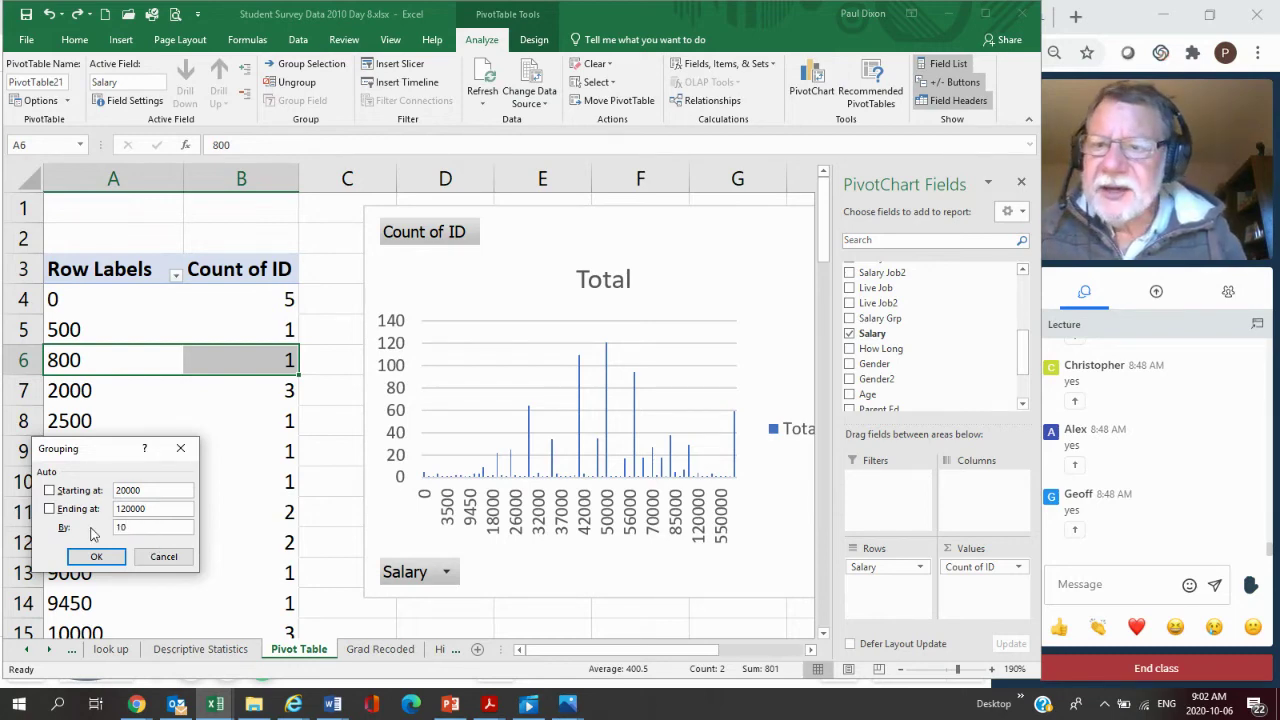
text(000)
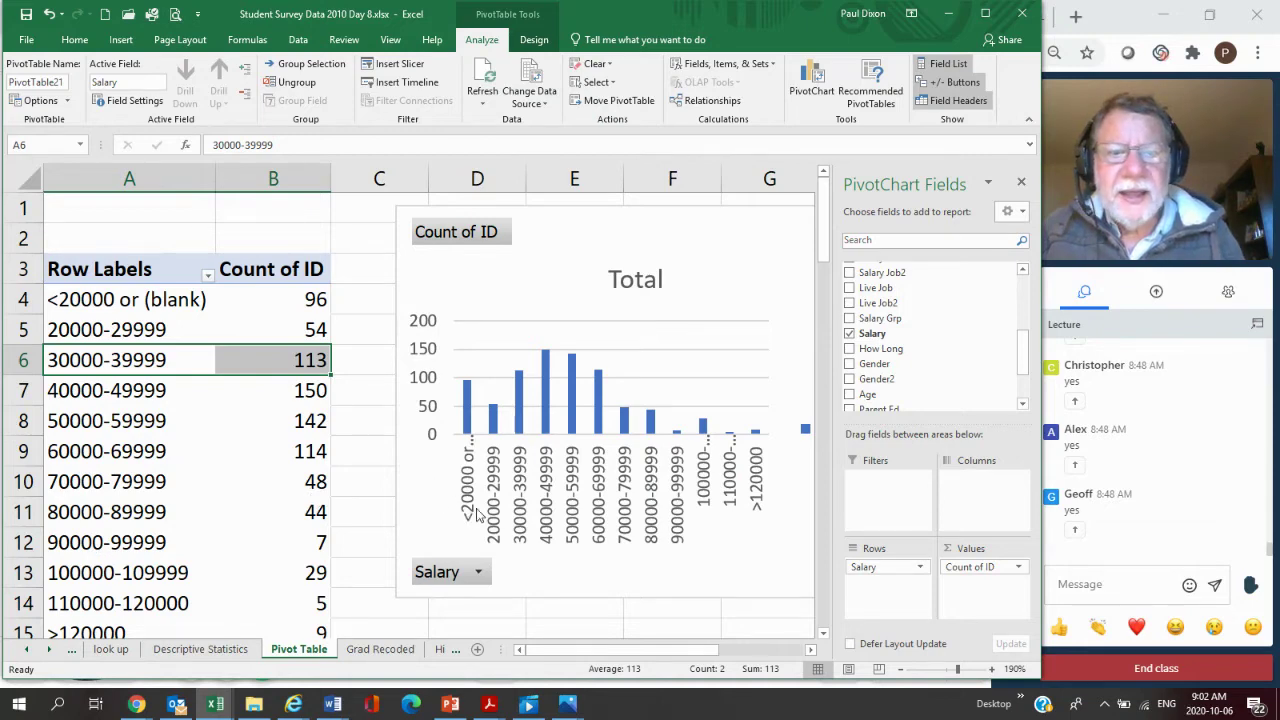
Set the grouped Salary table's Count of ID field to show values as % of Column Total
click(966, 568)
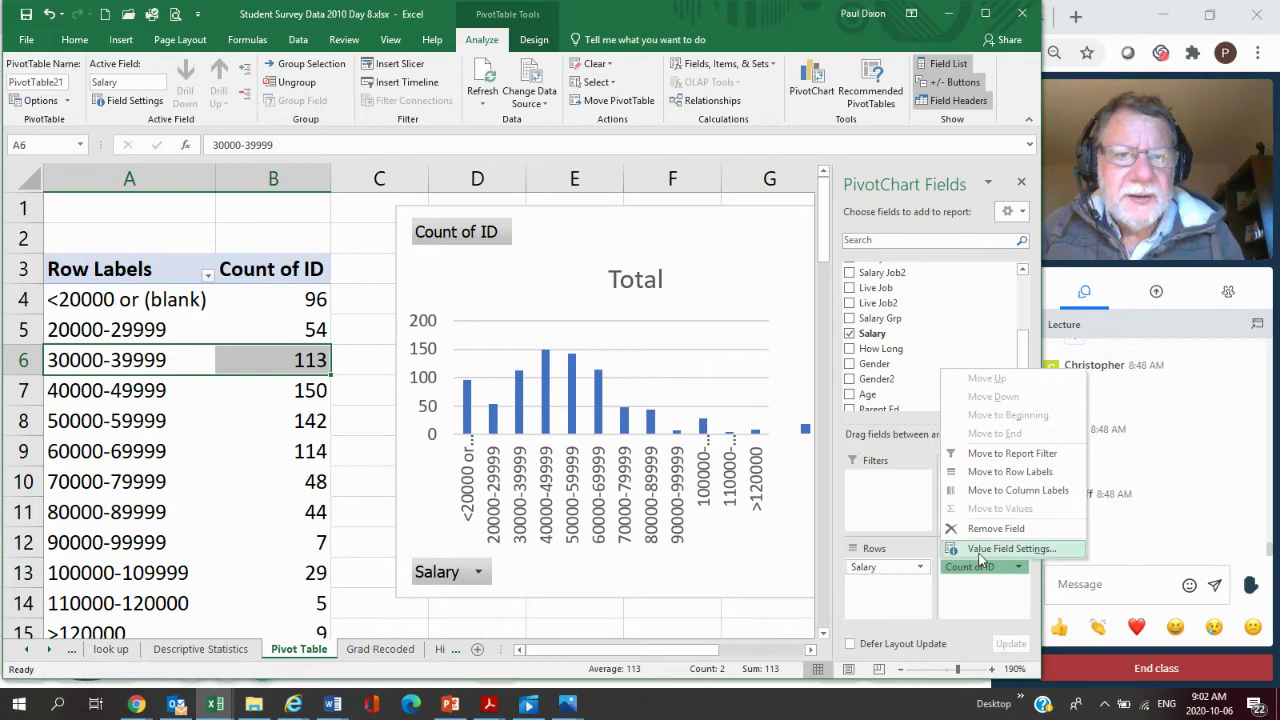
click(984, 552)
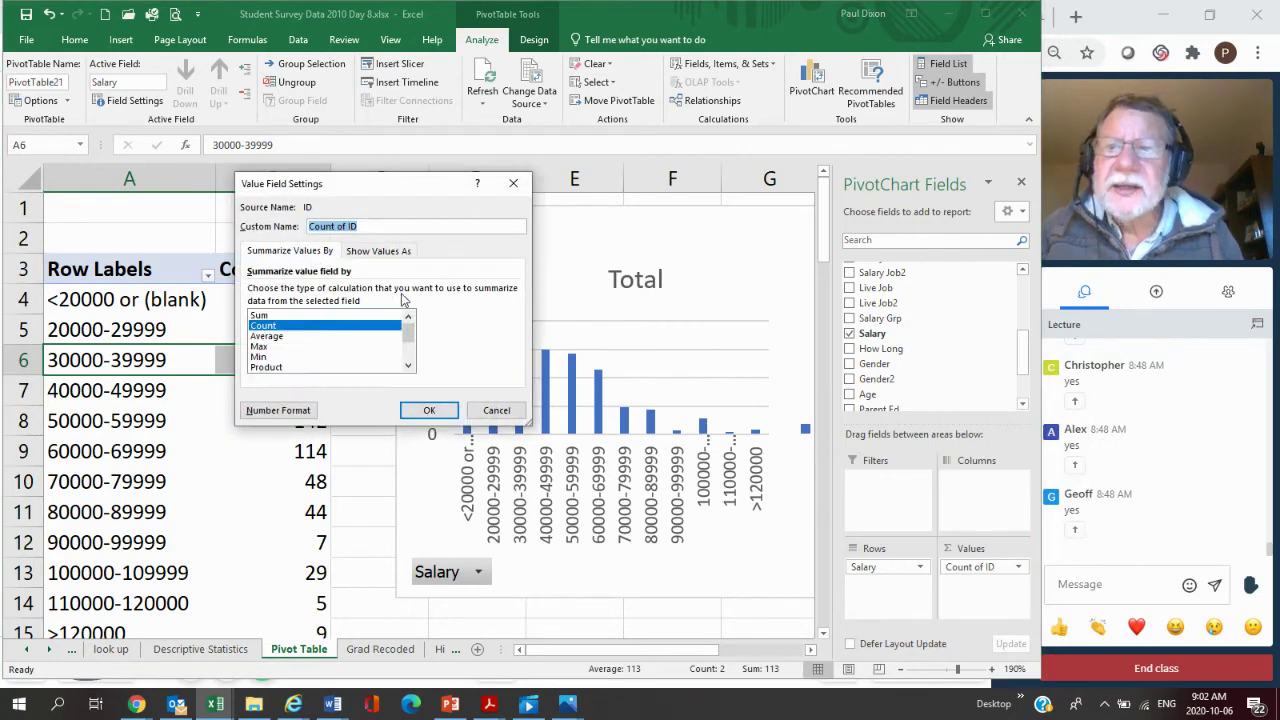
click(383, 252)
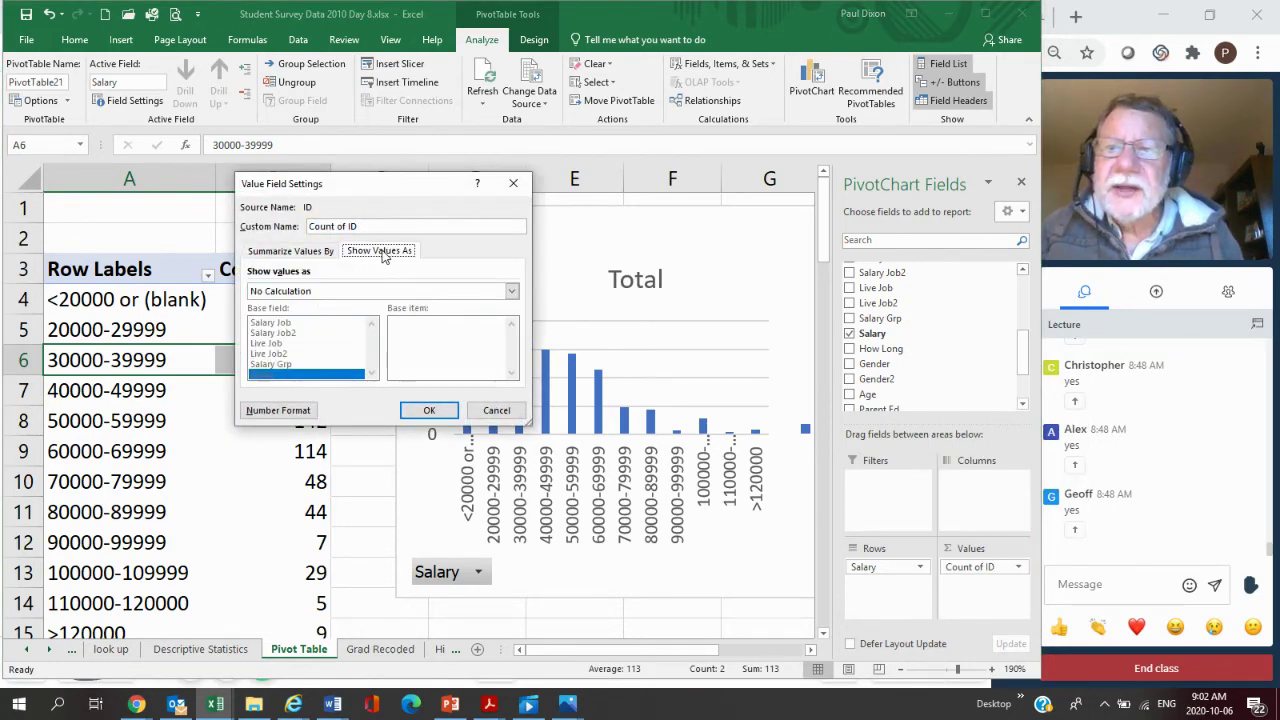
click(511, 290)
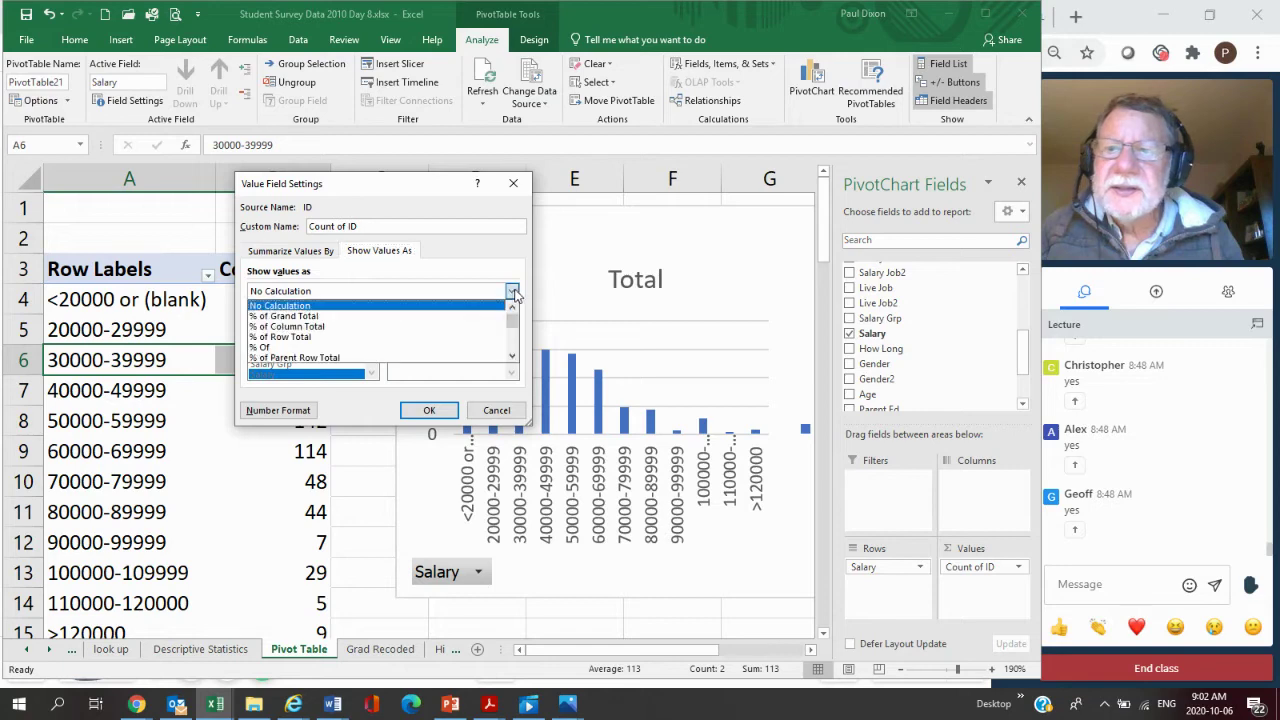
click(401, 327)
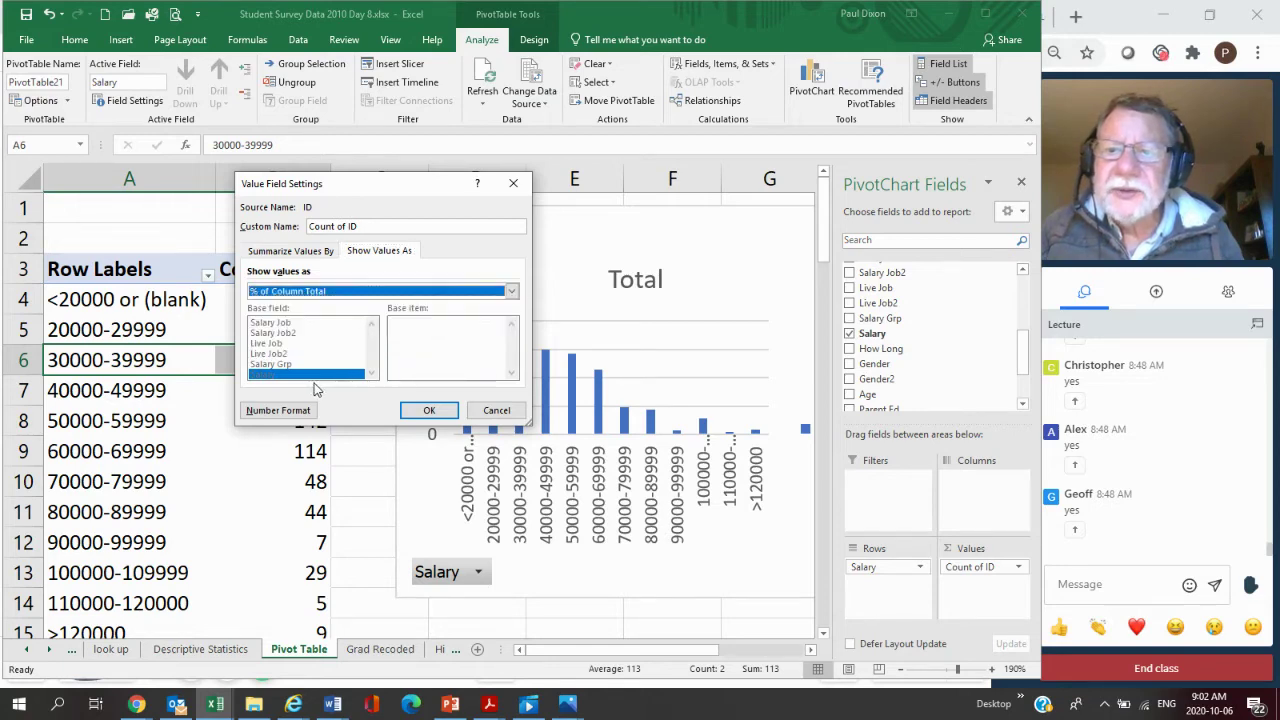
Format the grouped Salary percentages as Percentage with 0 decimal places and apply the value field settings
click(288, 411)
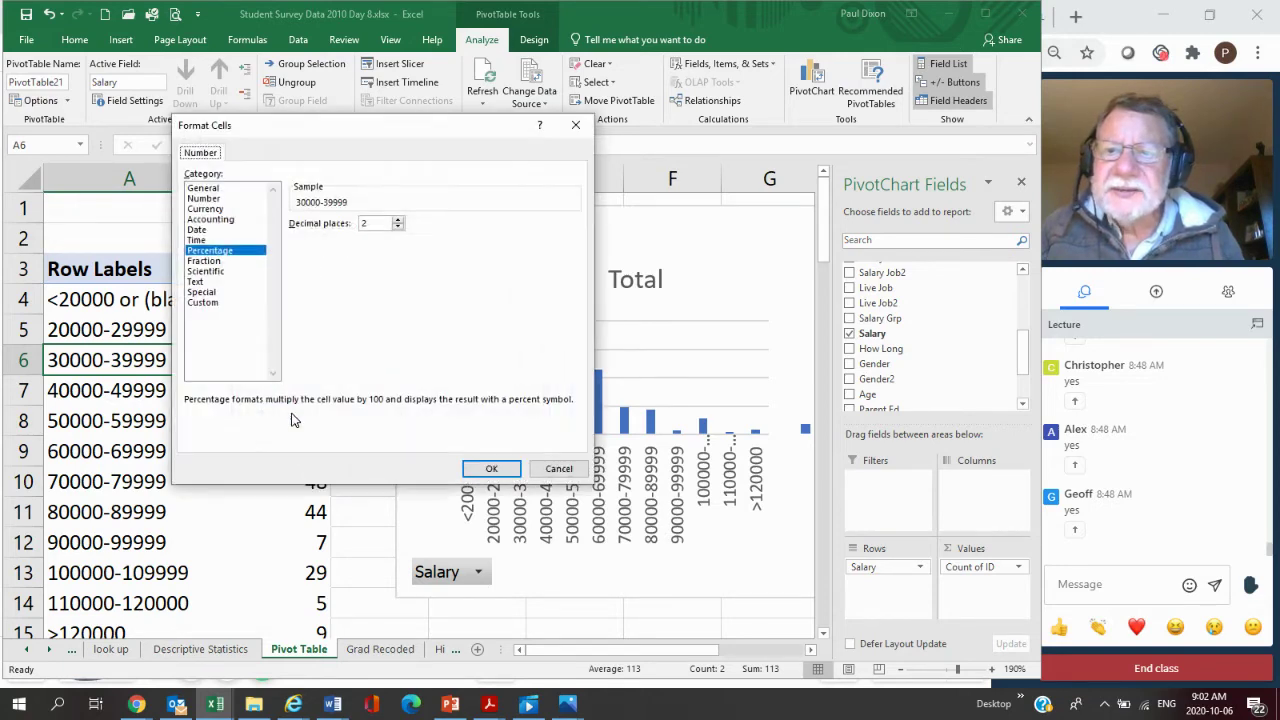
click(398, 227)
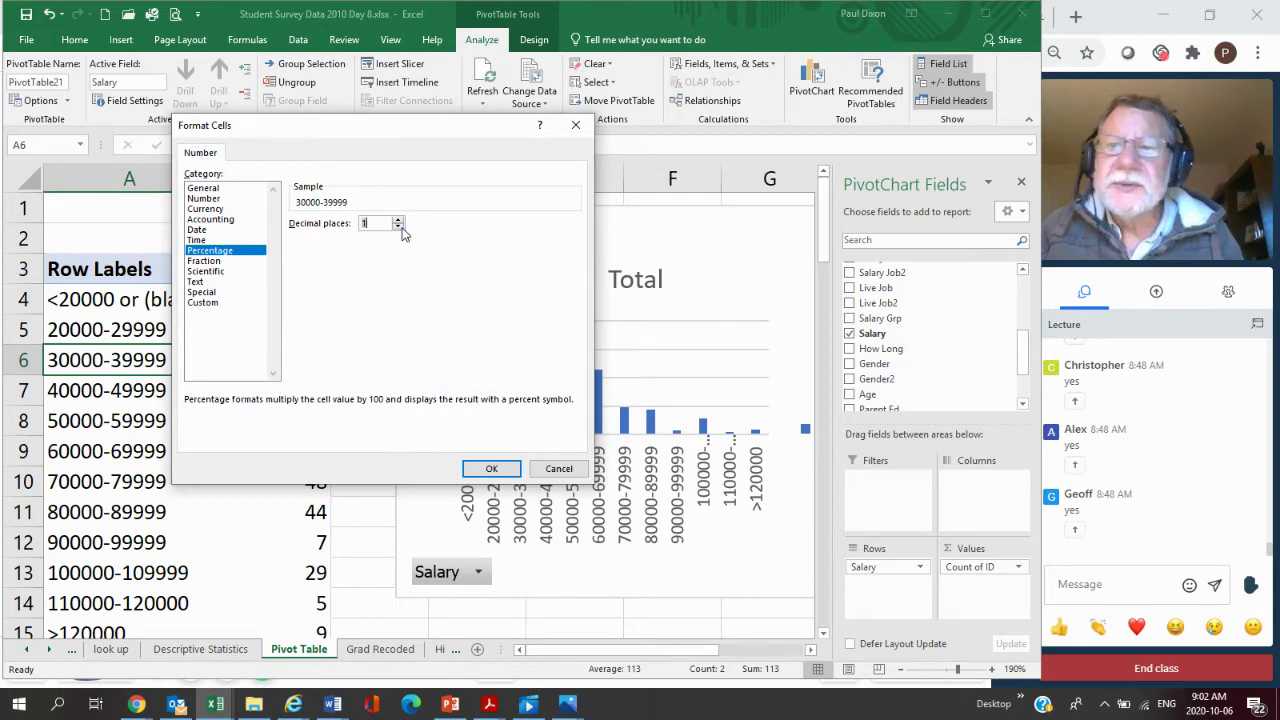
click(491, 469)
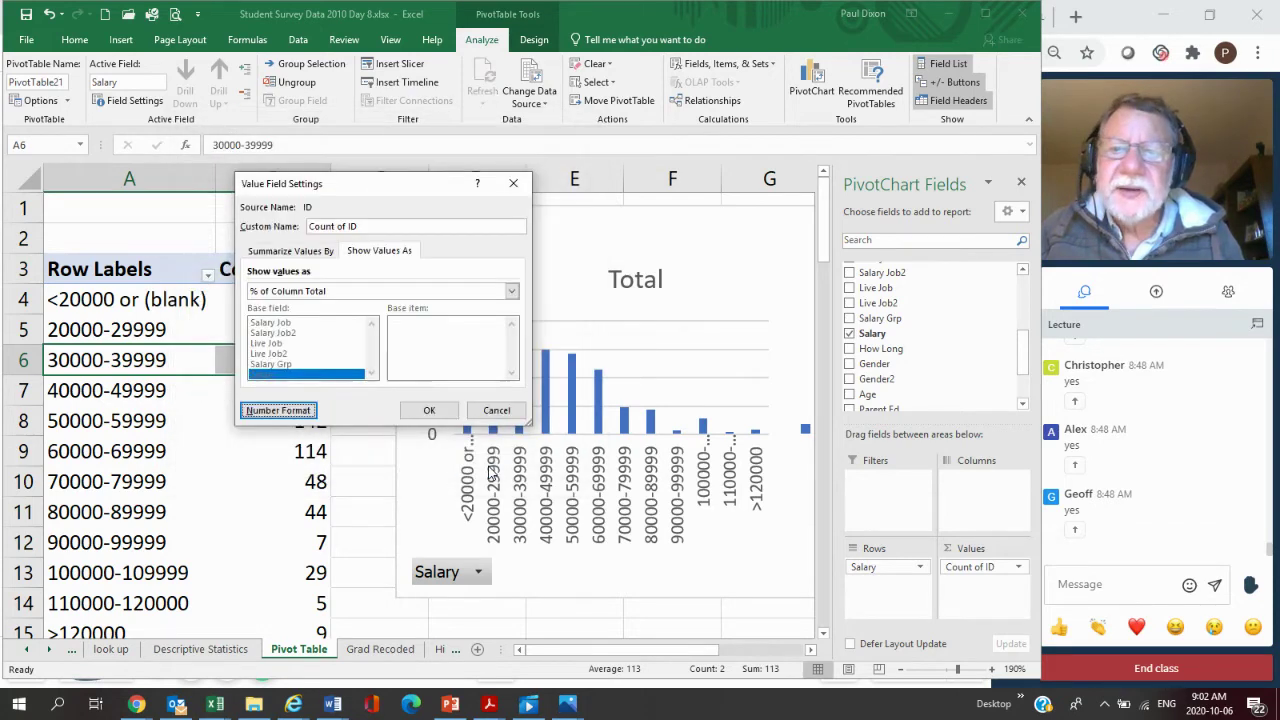
click(427, 410)
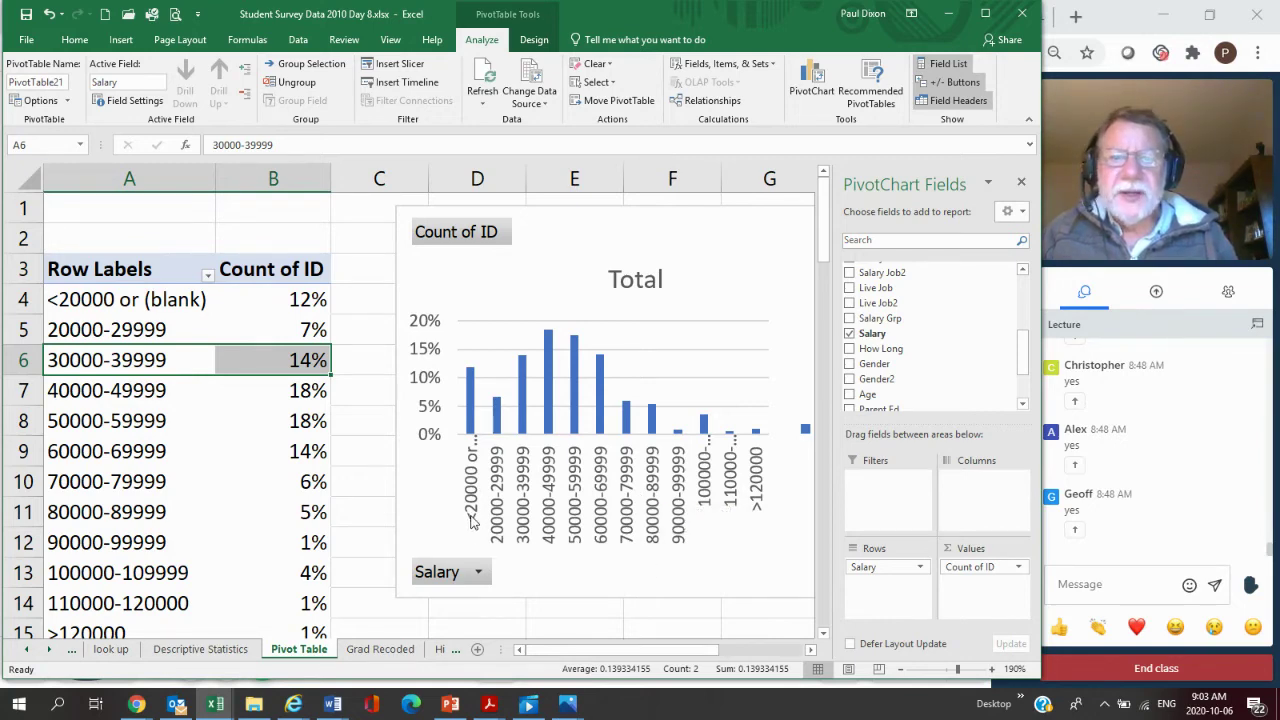
Filter the Salary row labels to exclude the <20000 or (blank) and >120000 groups
mouse_move(470, 438)
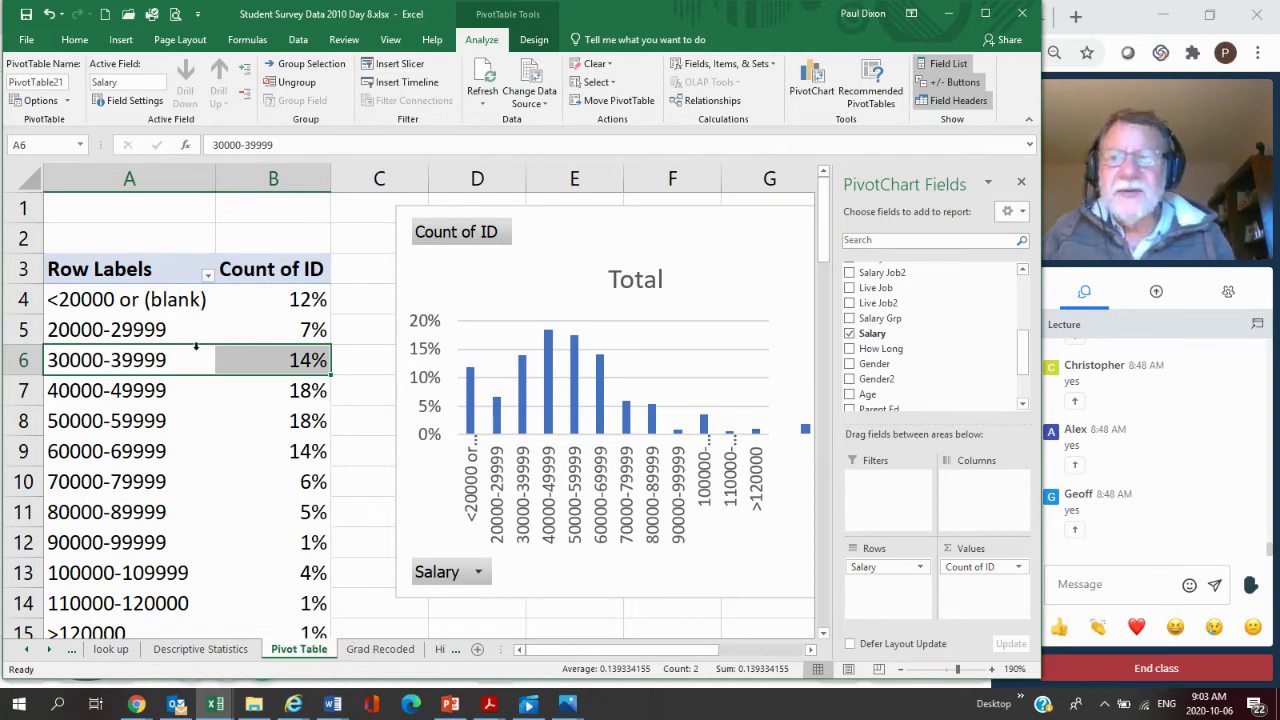
click(207, 276)
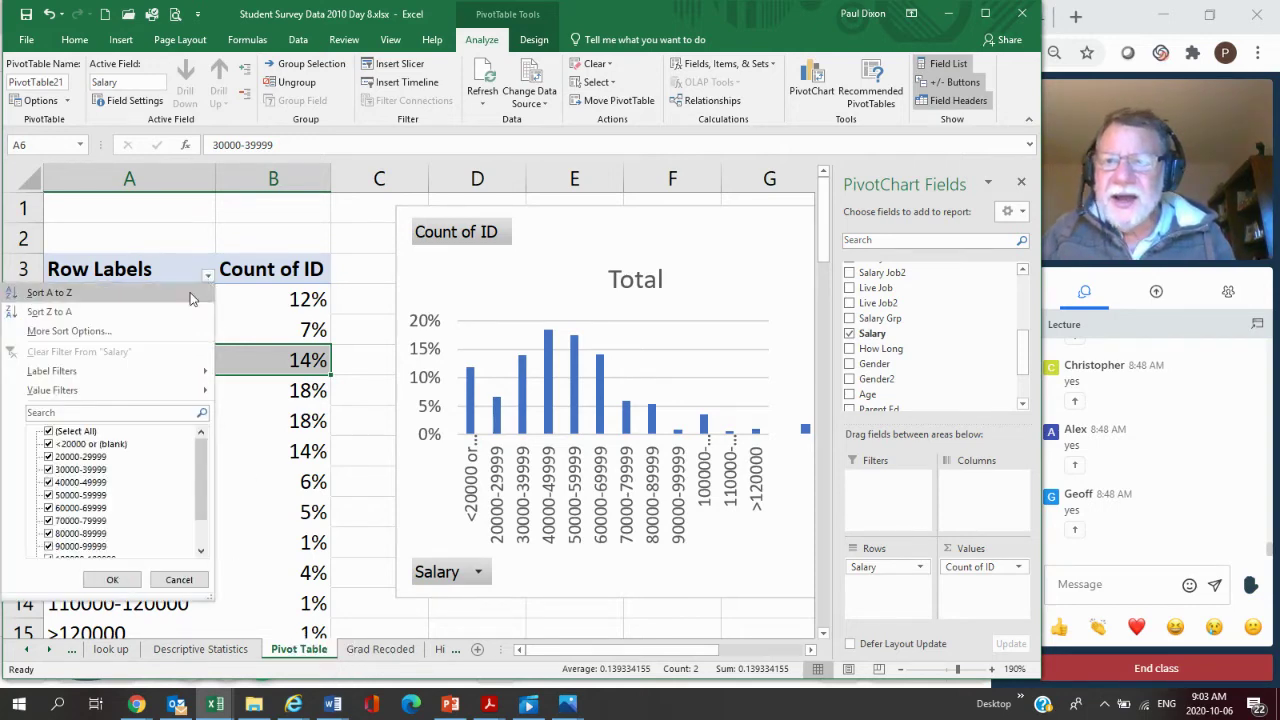
click(48, 444)
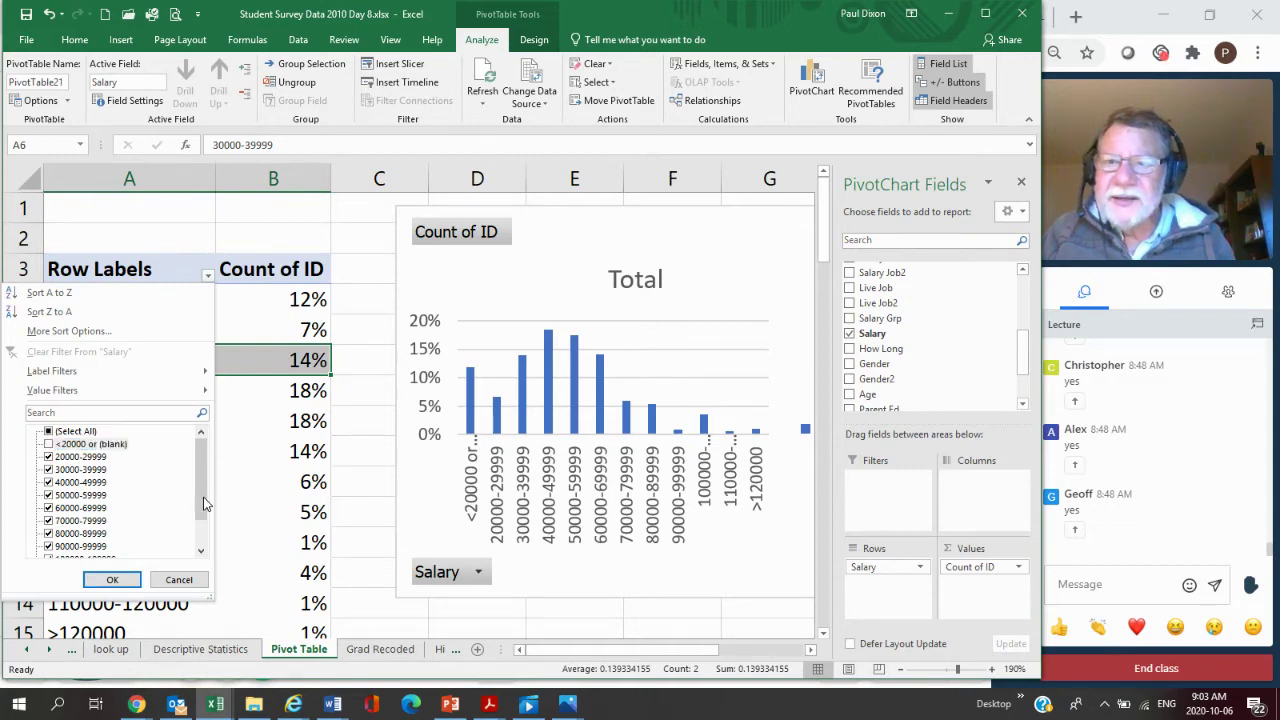
drag(205, 503, 205, 540)
click(48, 547)
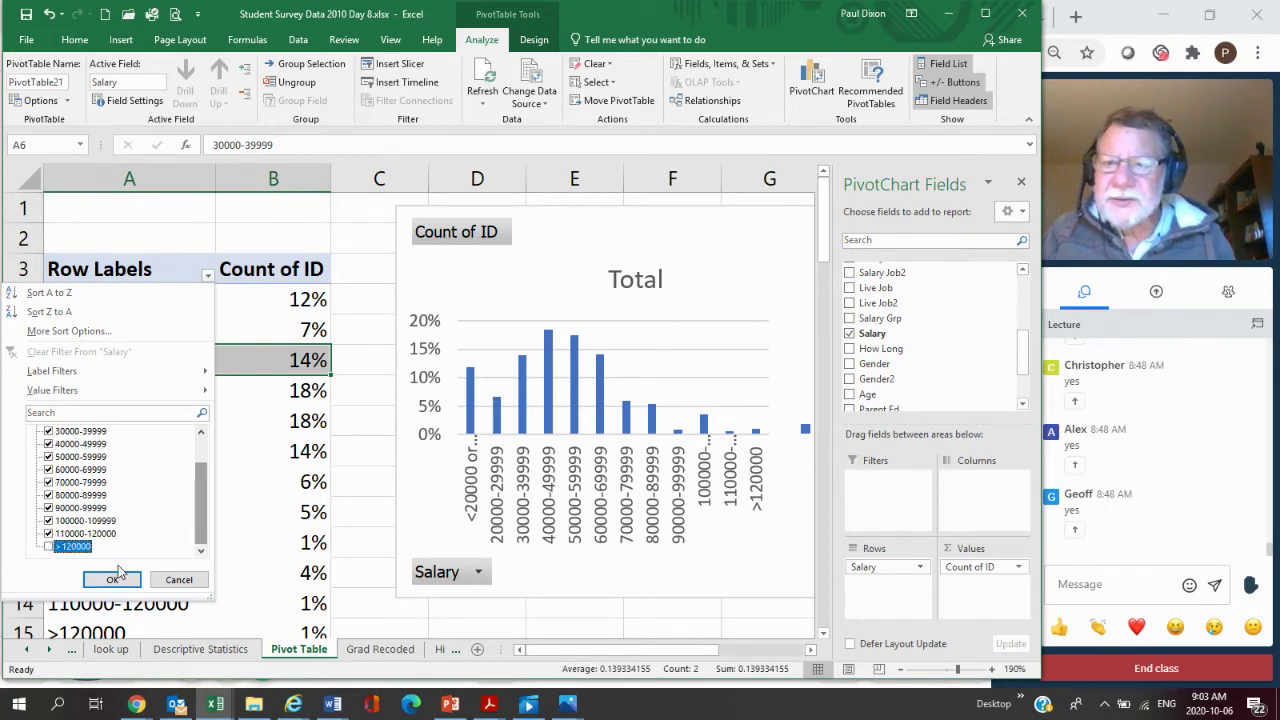
click(114, 578)
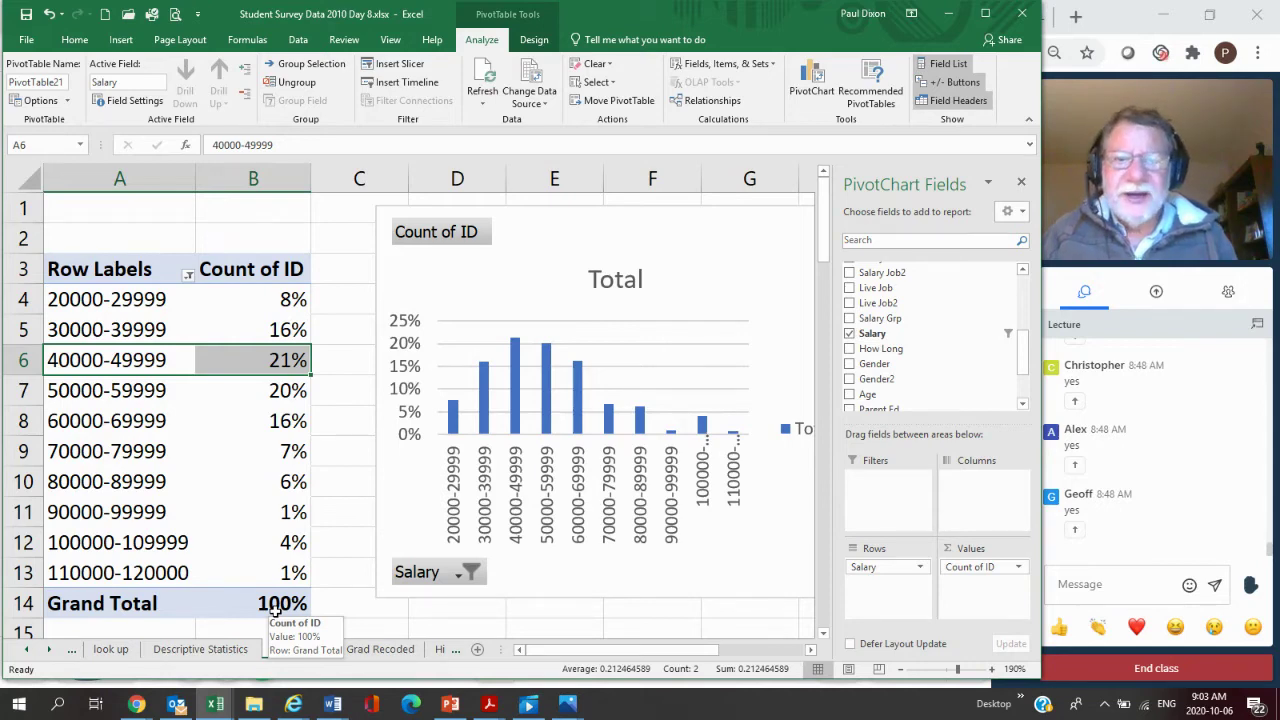
Set the gap width of the Salary chart's data series to 0% and close the series formatting
click(548, 421)
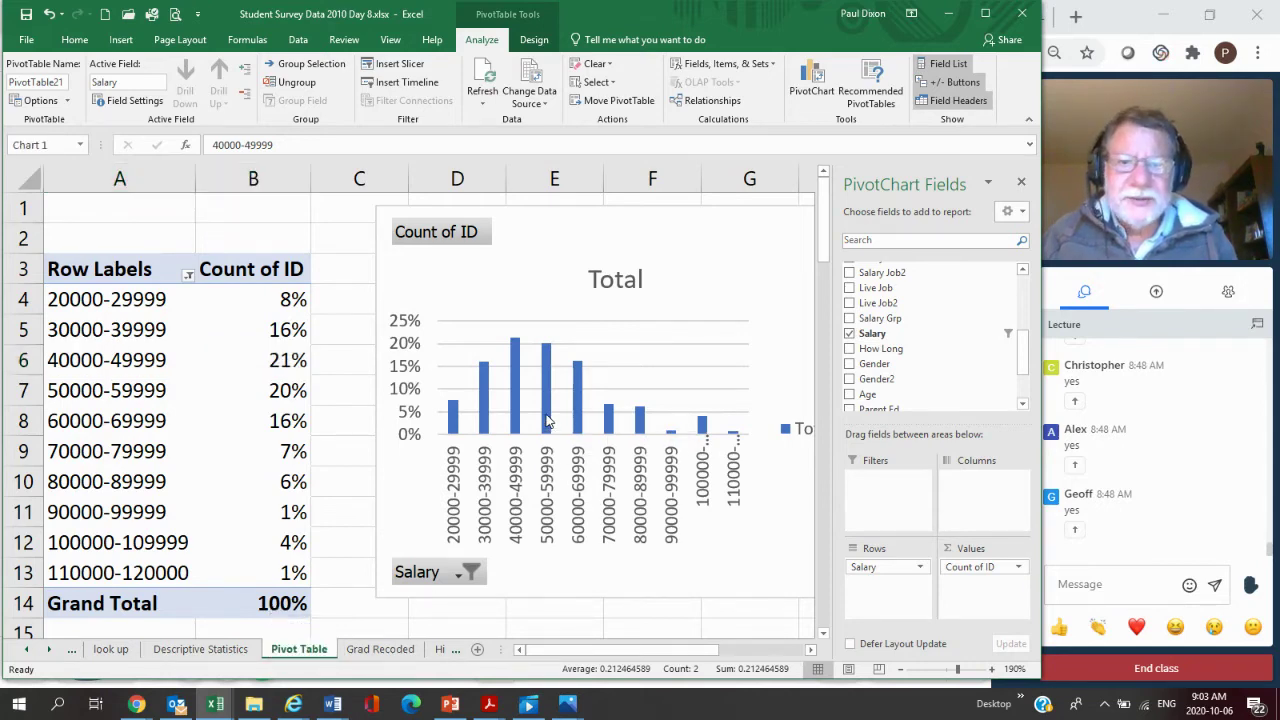
click(548, 421)
right_click(548, 421)
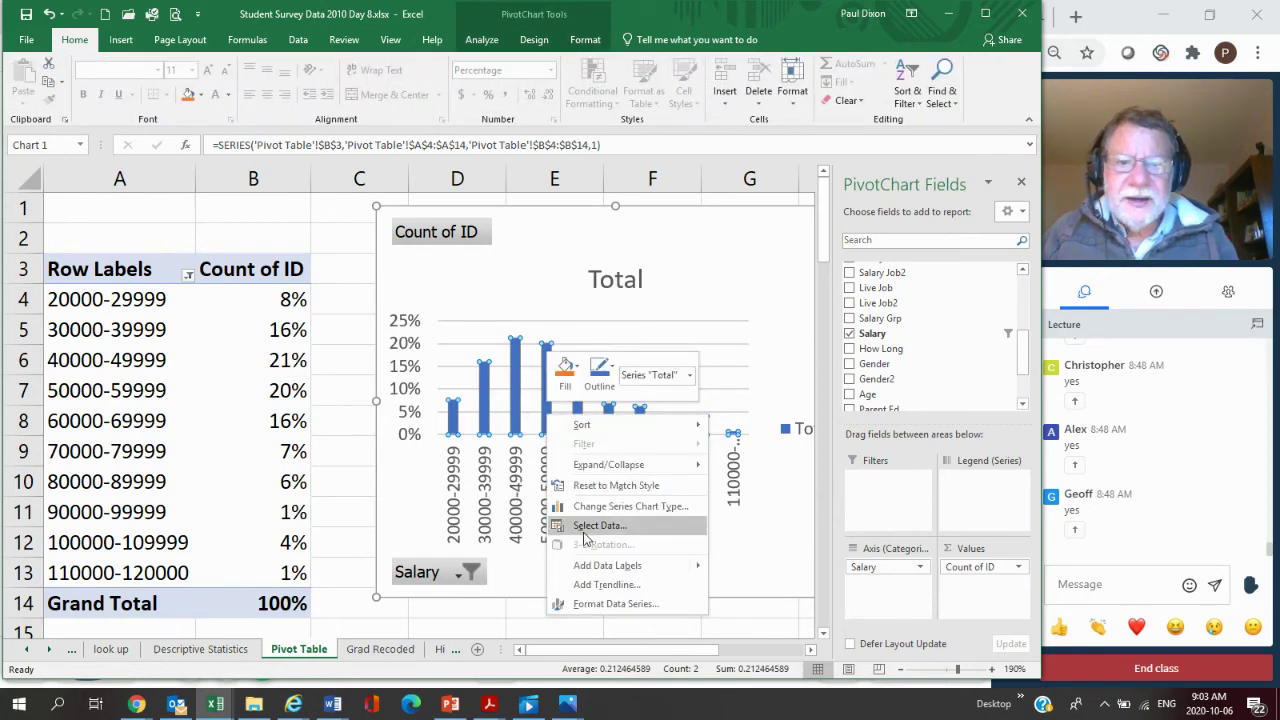
click(596, 606)
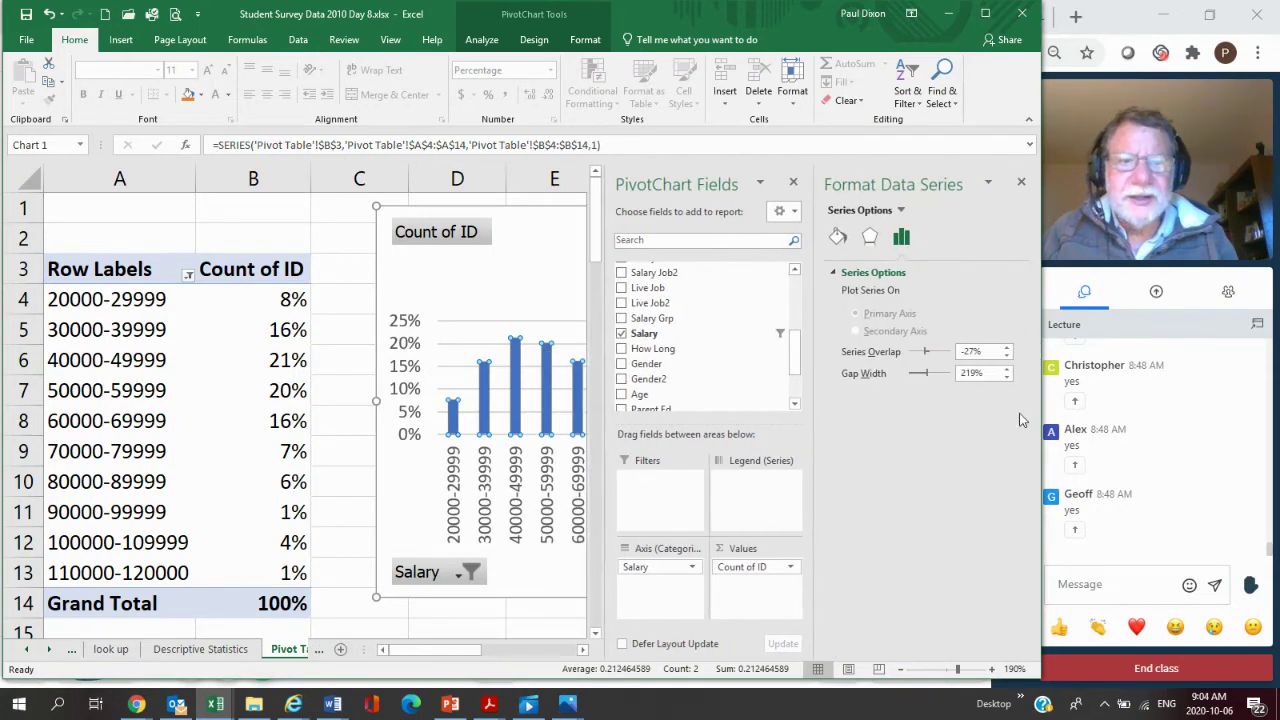
drag(1000, 374, 930, 378)
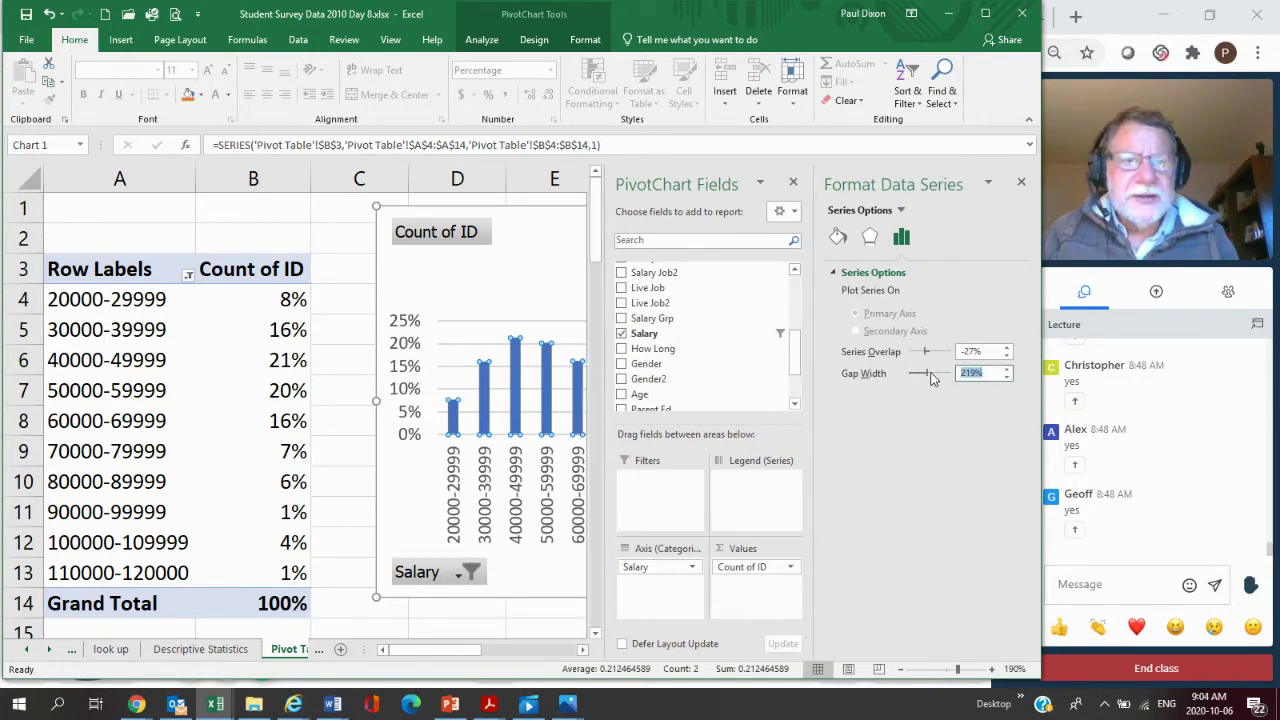
text(0)
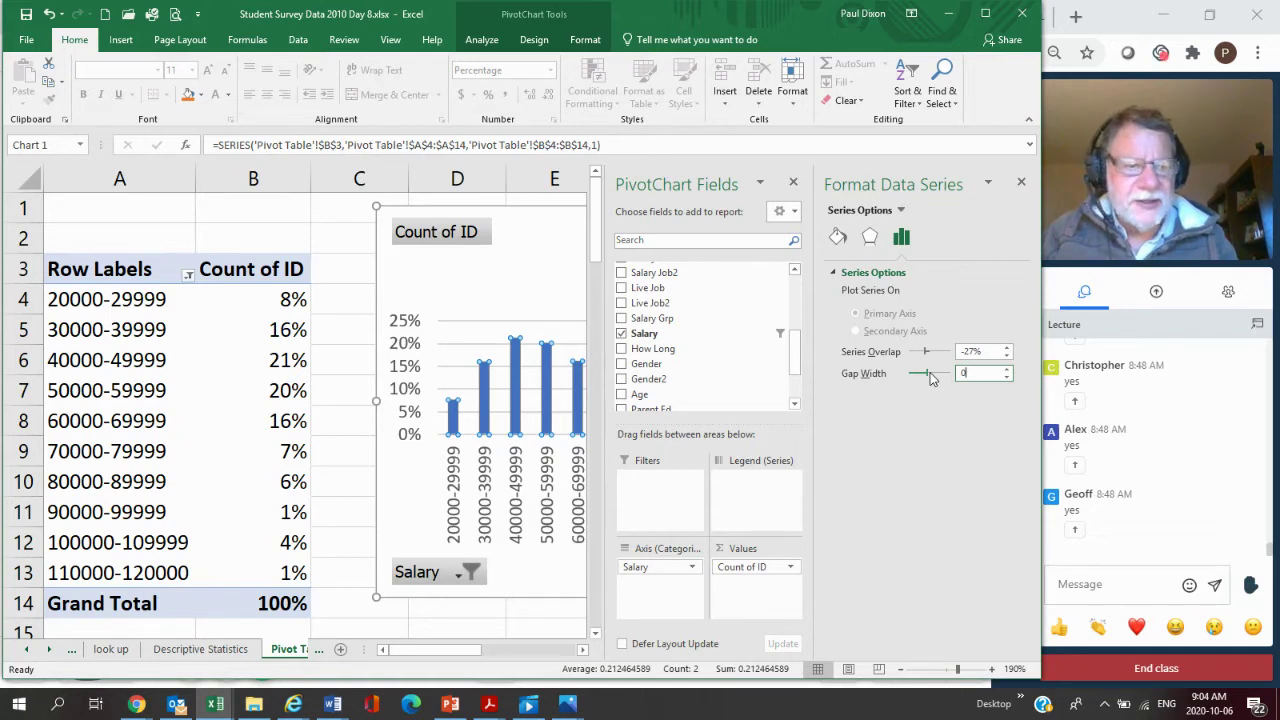
key(Return)
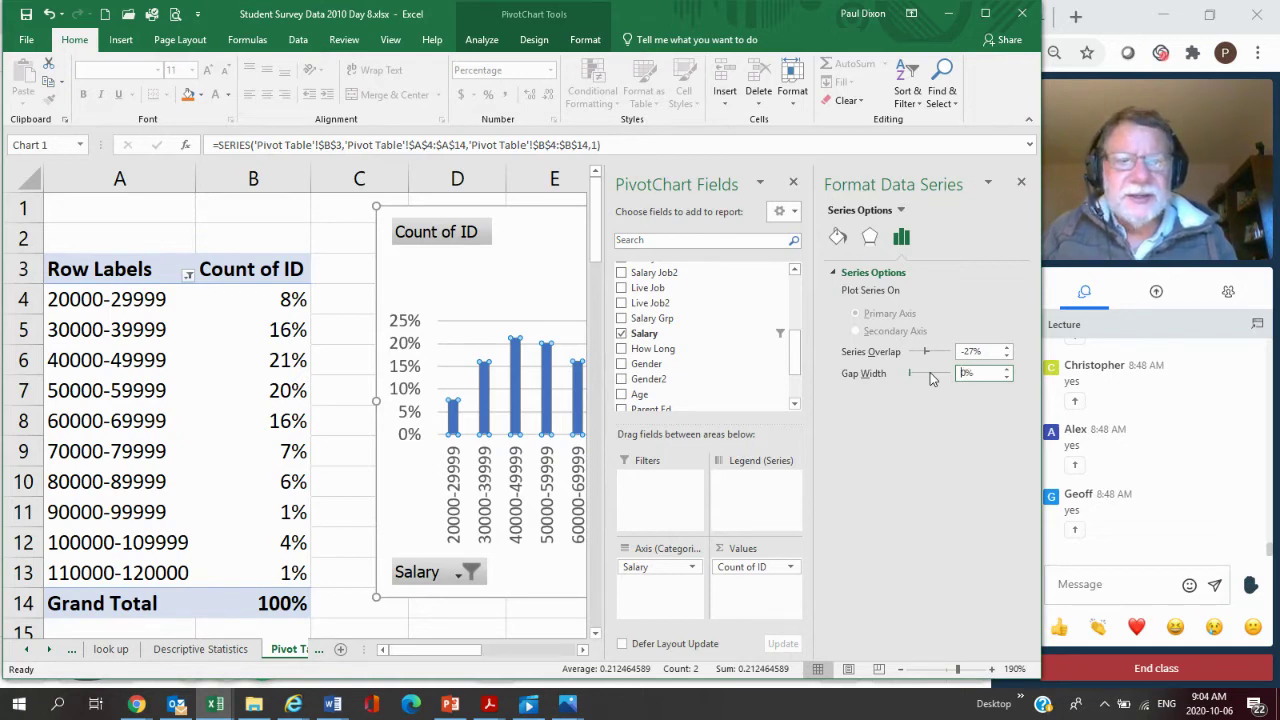
click(1021, 183)
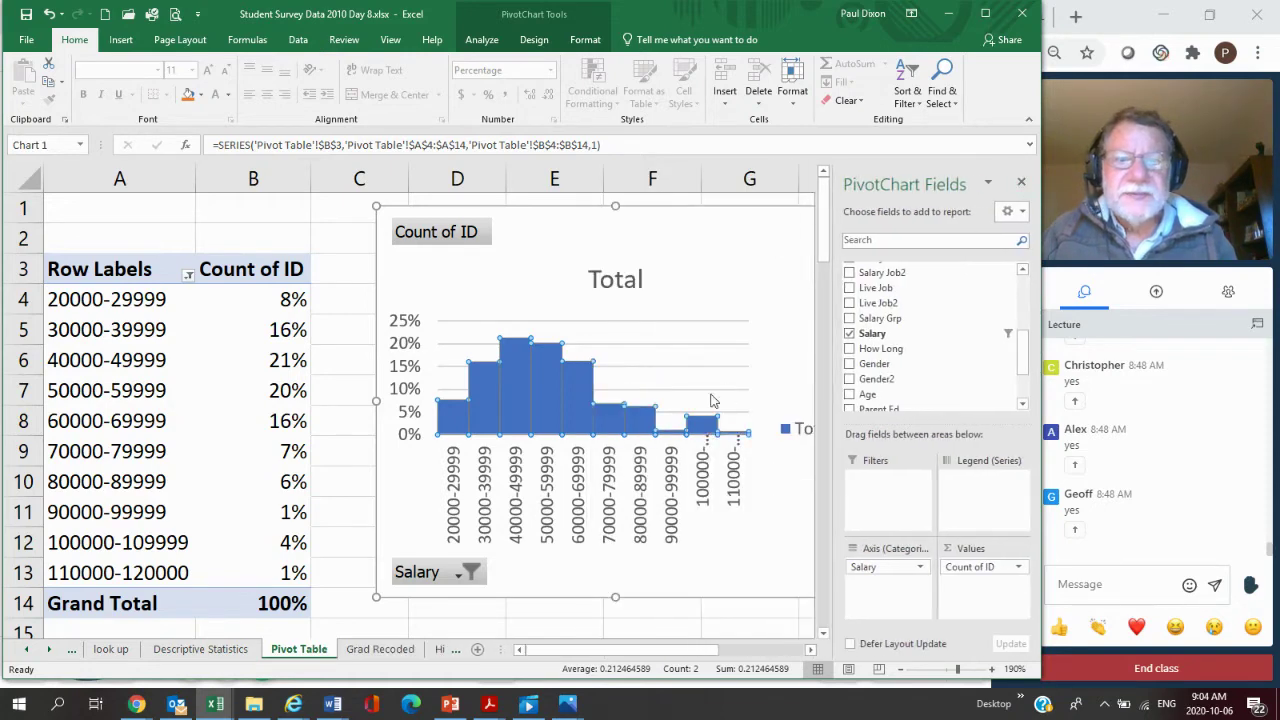
click(653, 350)
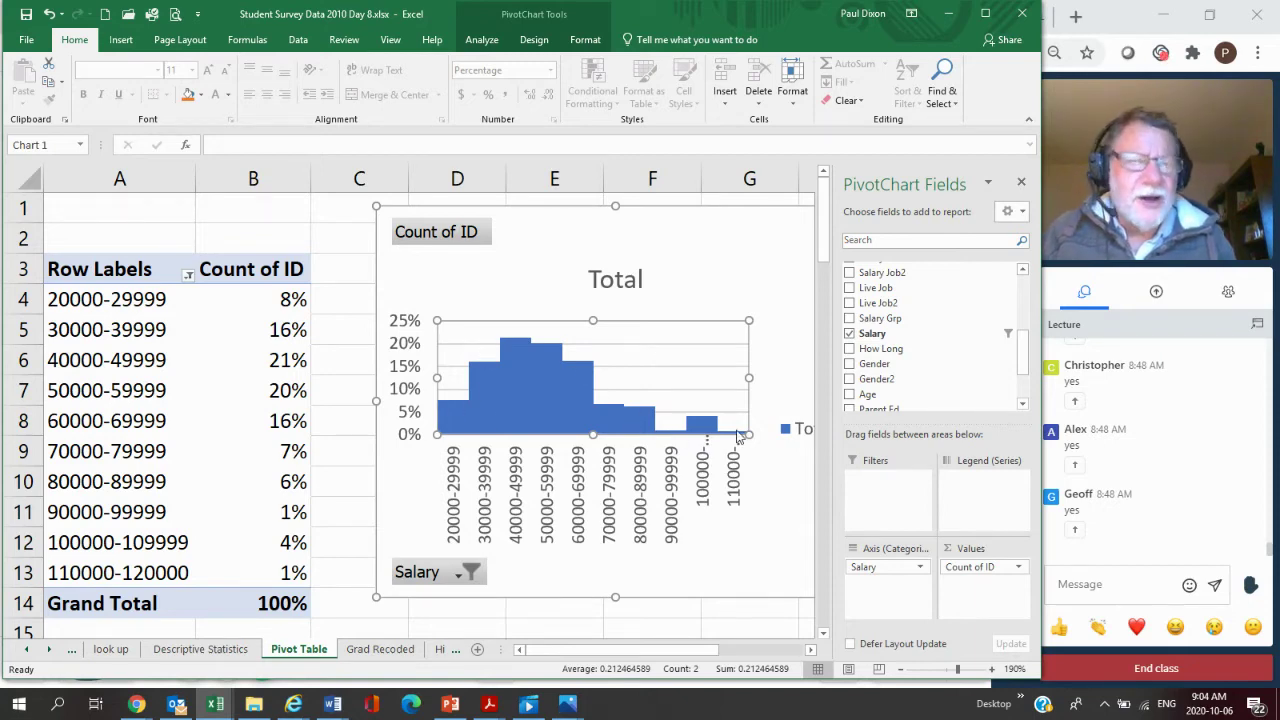
mouse_move(738, 437)
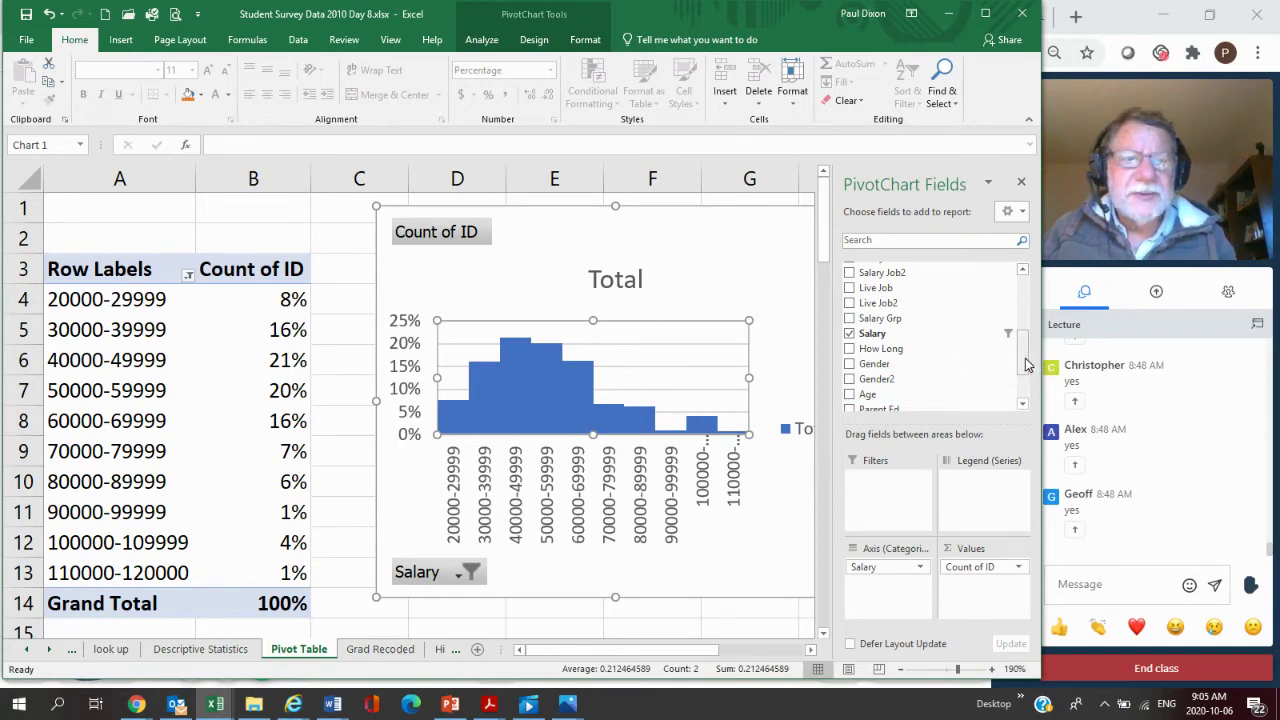
Add Program as the Salary chart's legend series and move the chart below the pivot table's column headings
drag(1028, 358, 1020, 300)
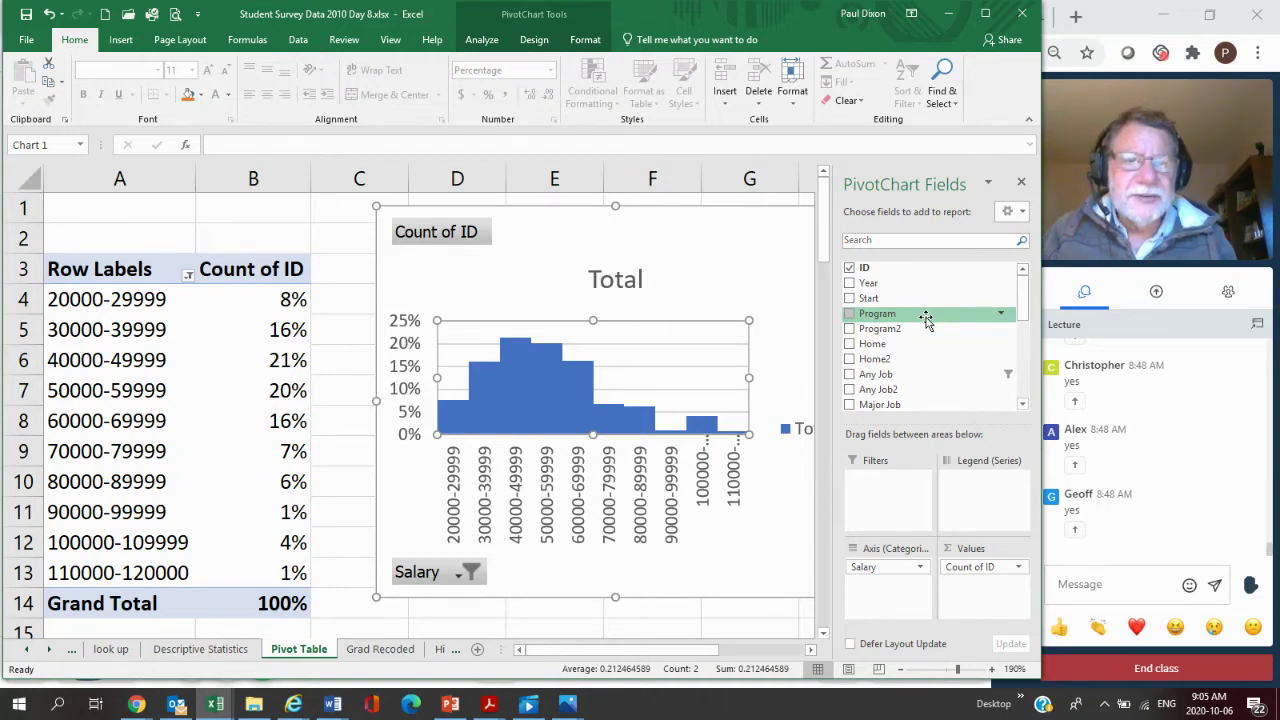
drag(926, 318, 980, 490)
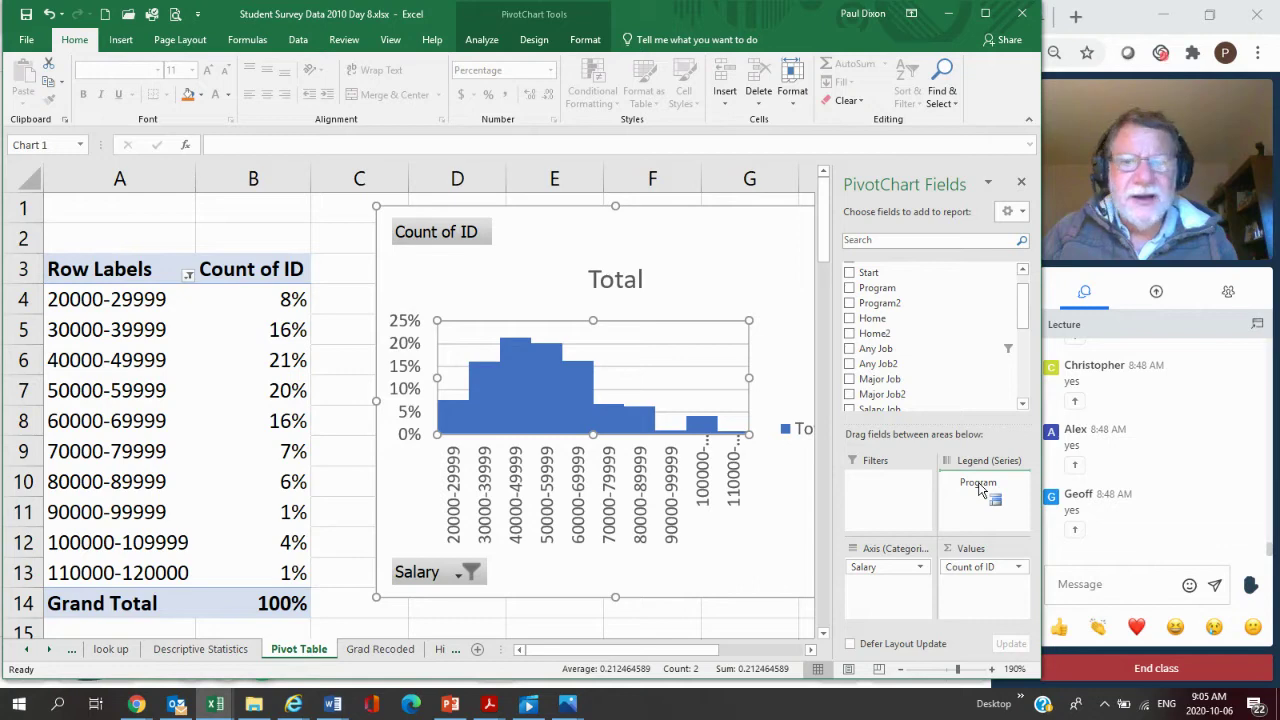
drag(979, 488, 980, 485)
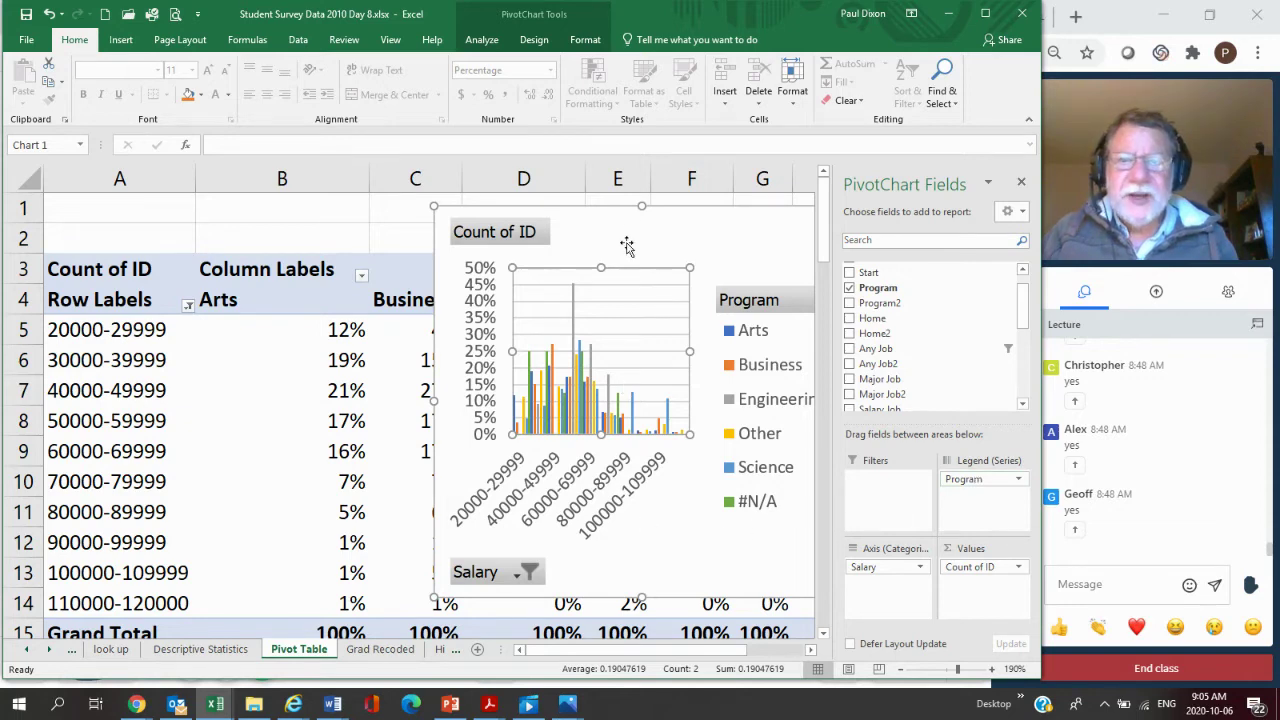
drag(643, 214, 467, 182)
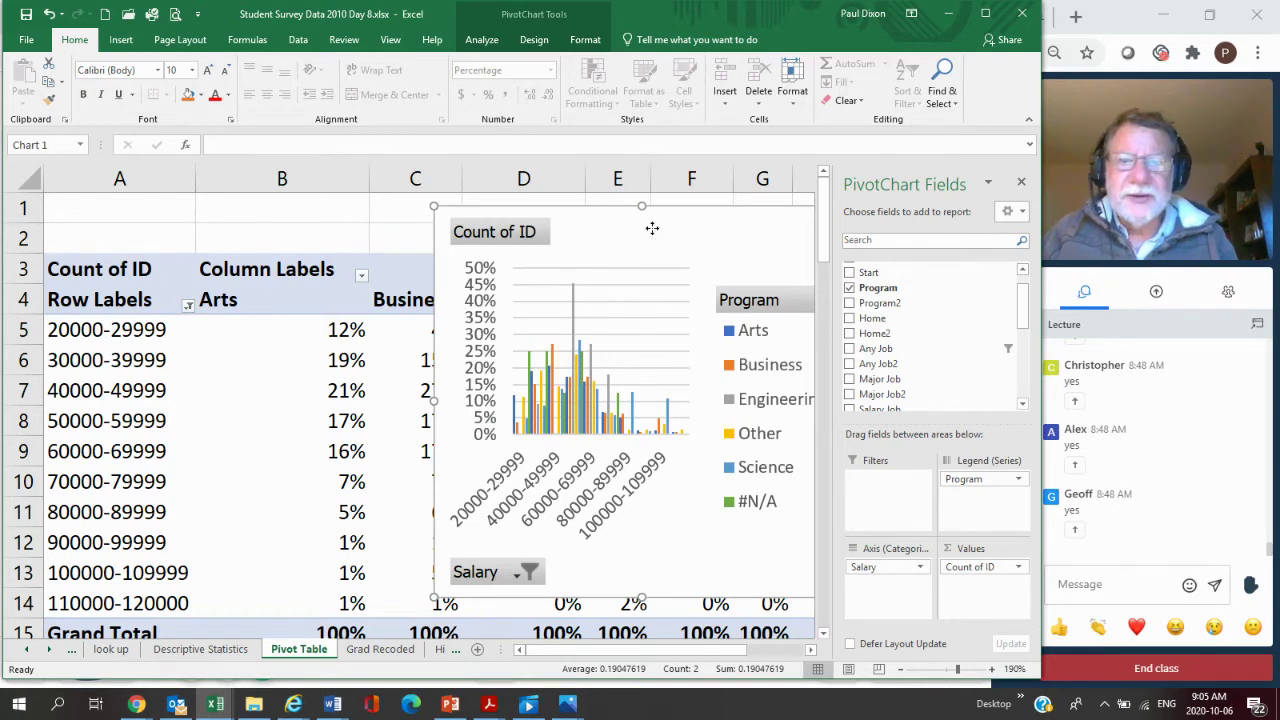
drag(651, 226, 555, 218)
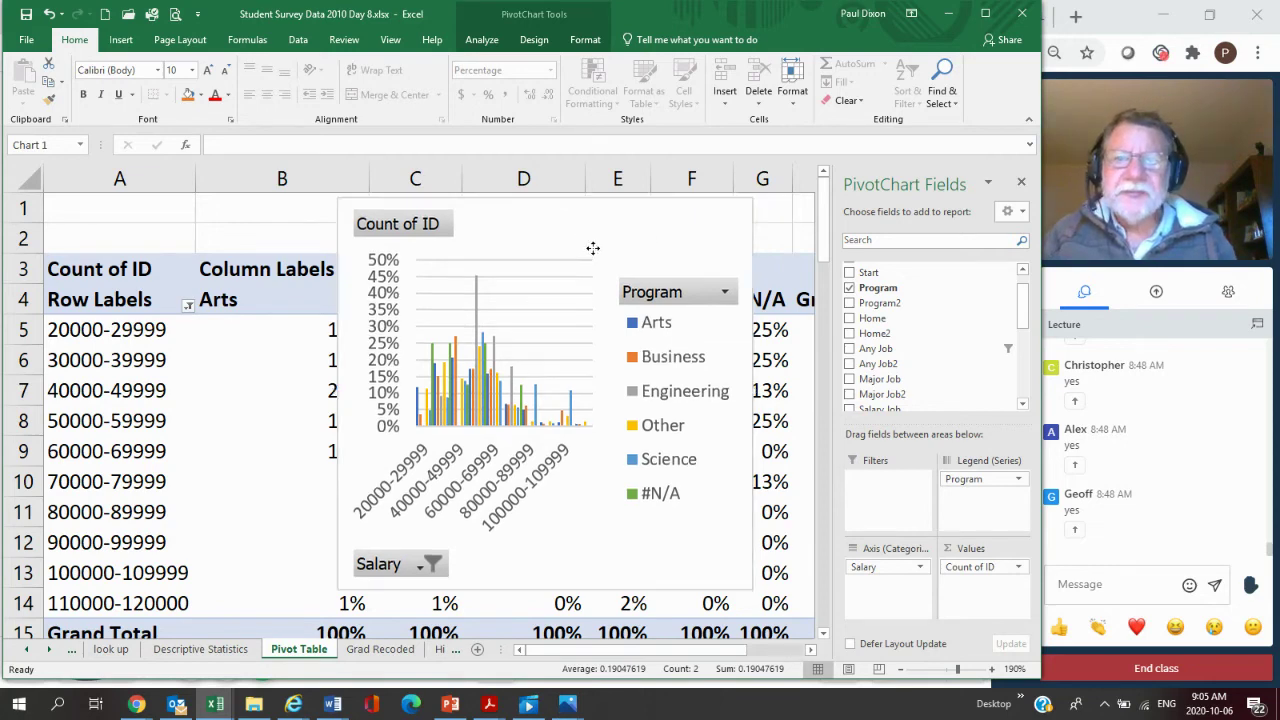
drag(591, 249, 580, 369)
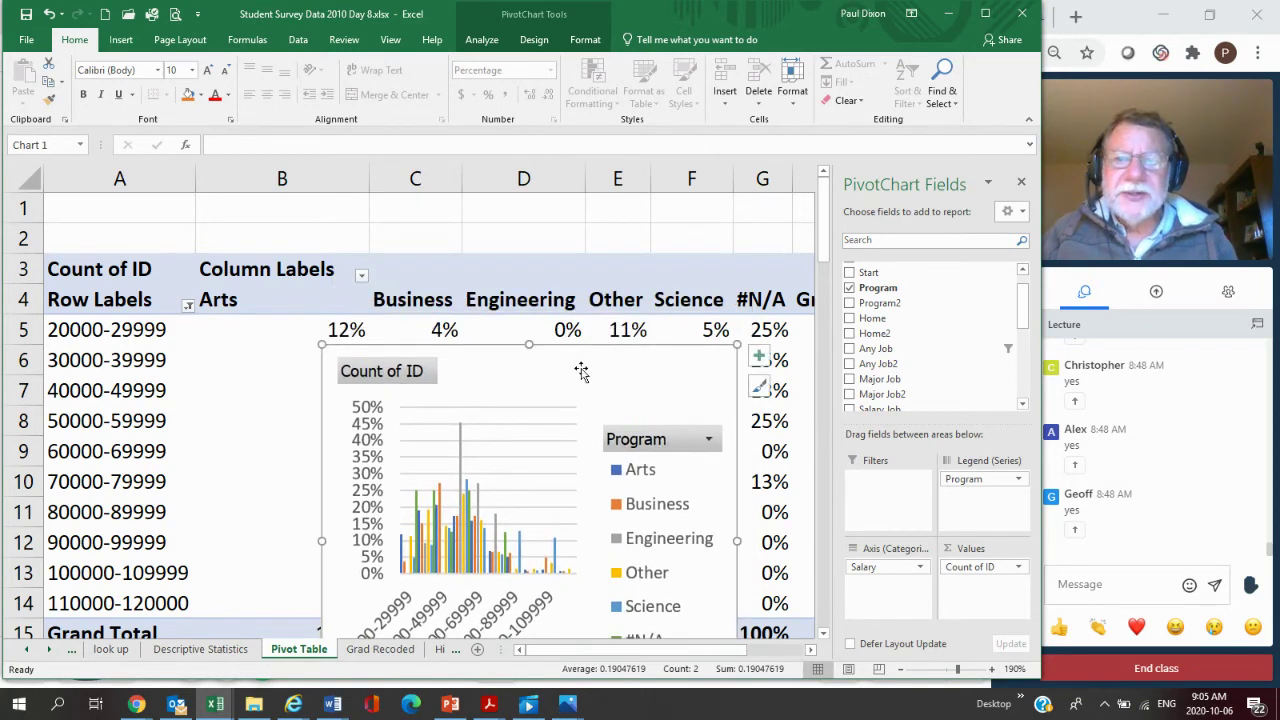
Filter the Program series to exclude Engineering, Other and #N/A, leaving Arts, Business and Science
click(362, 275)
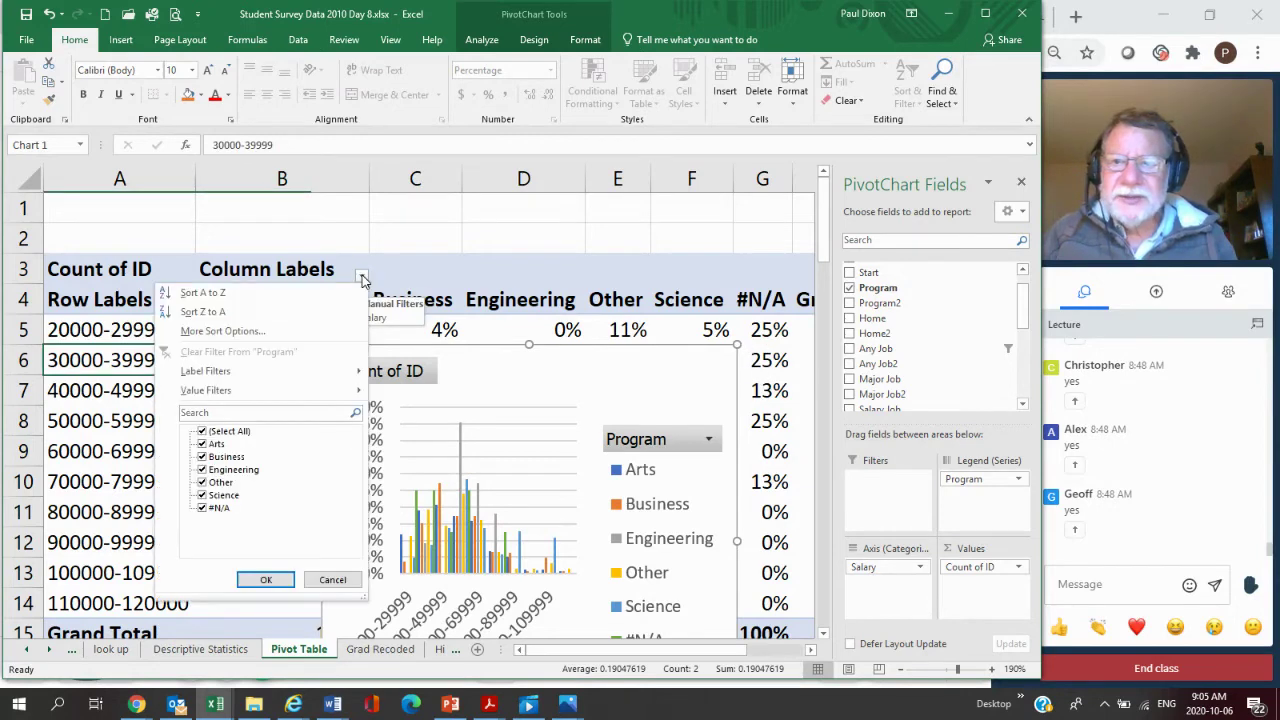
click(362, 276)
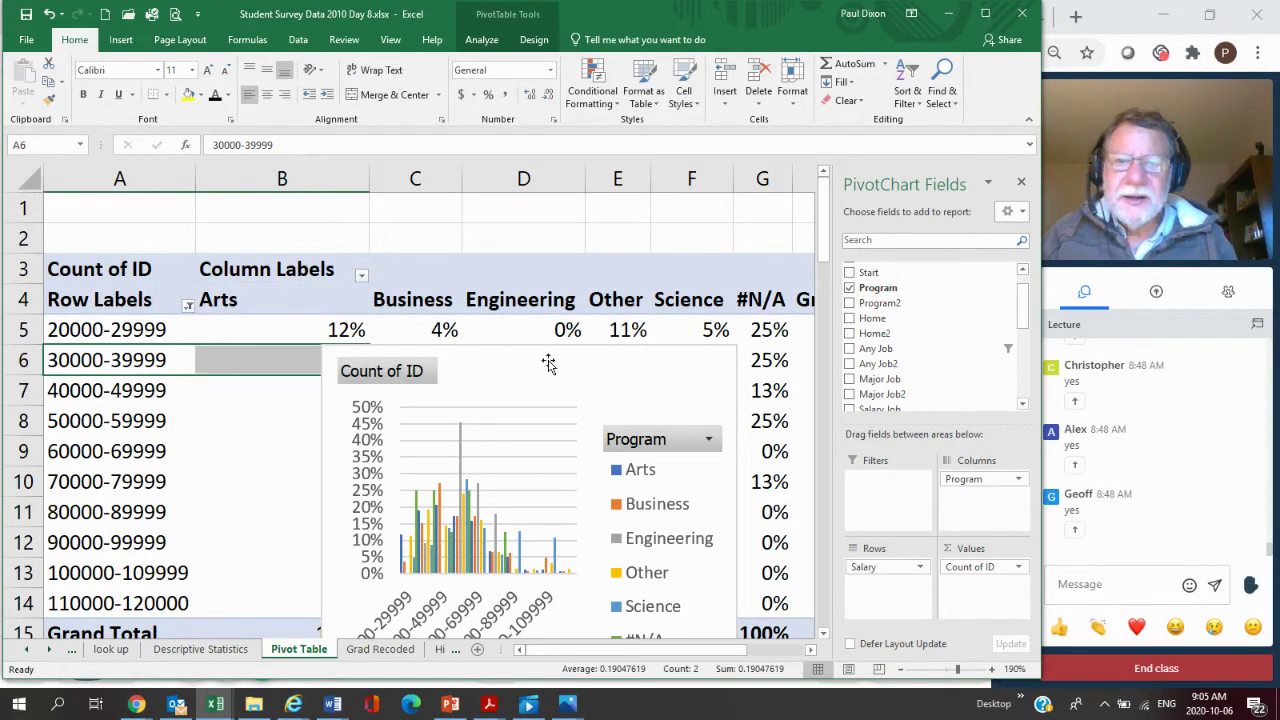
drag(549, 363, 557, 243)
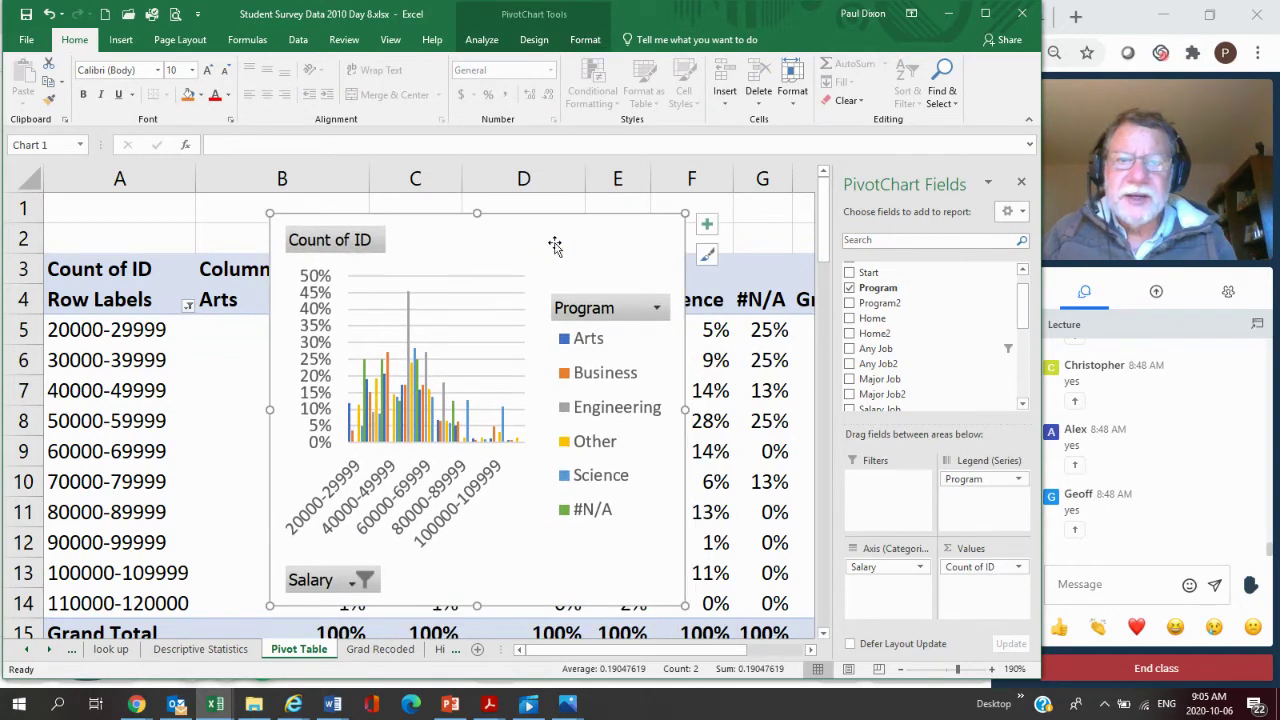
click(659, 310)
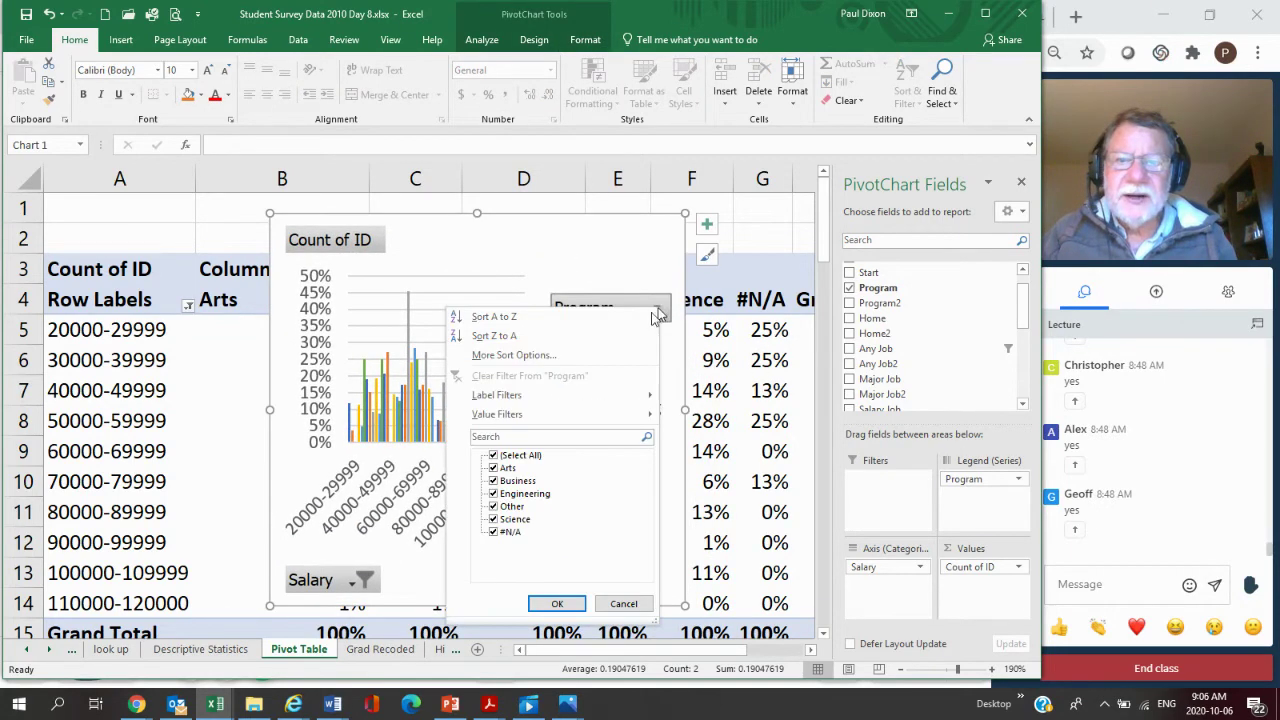
click(494, 495)
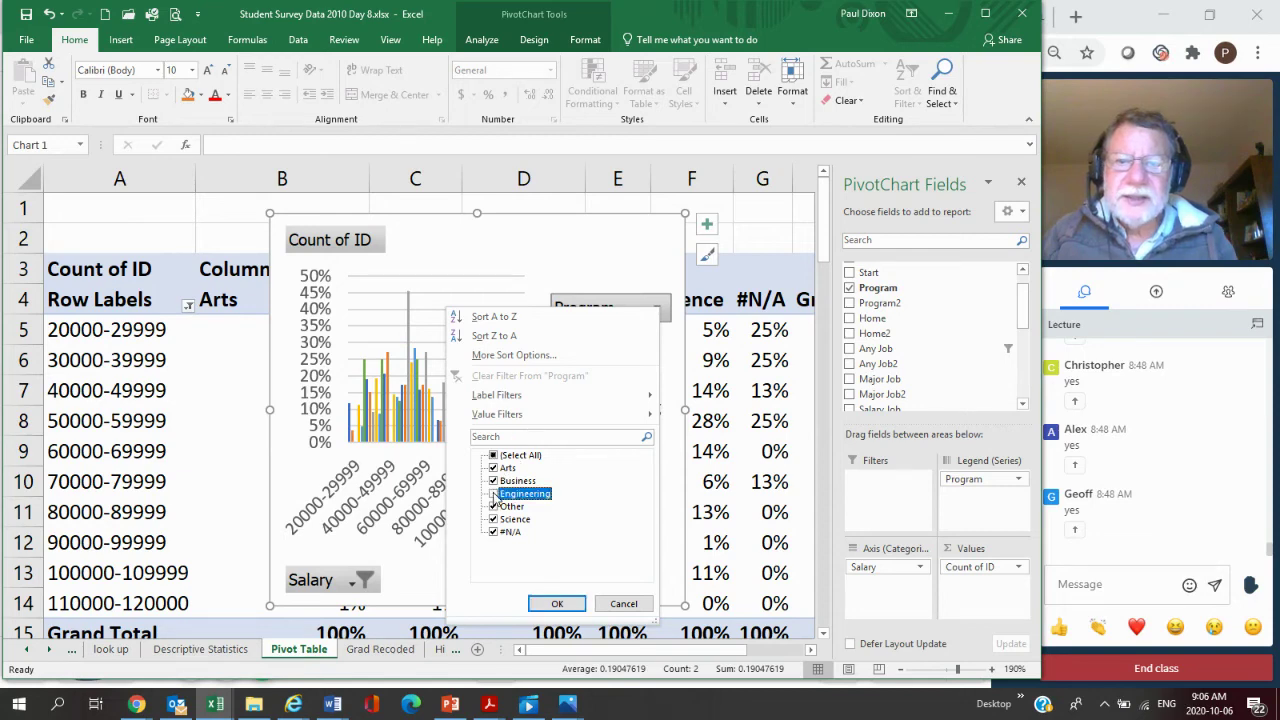
click(495, 507)
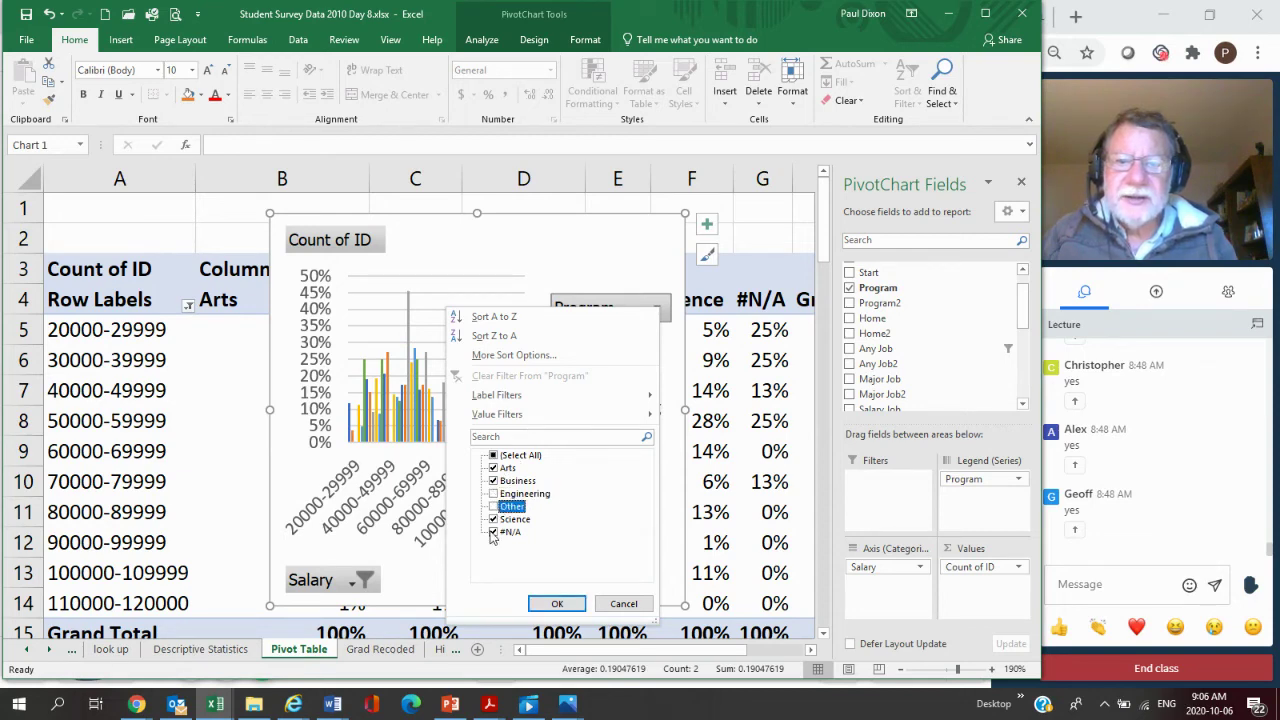
click(493, 532)
click(557, 604)
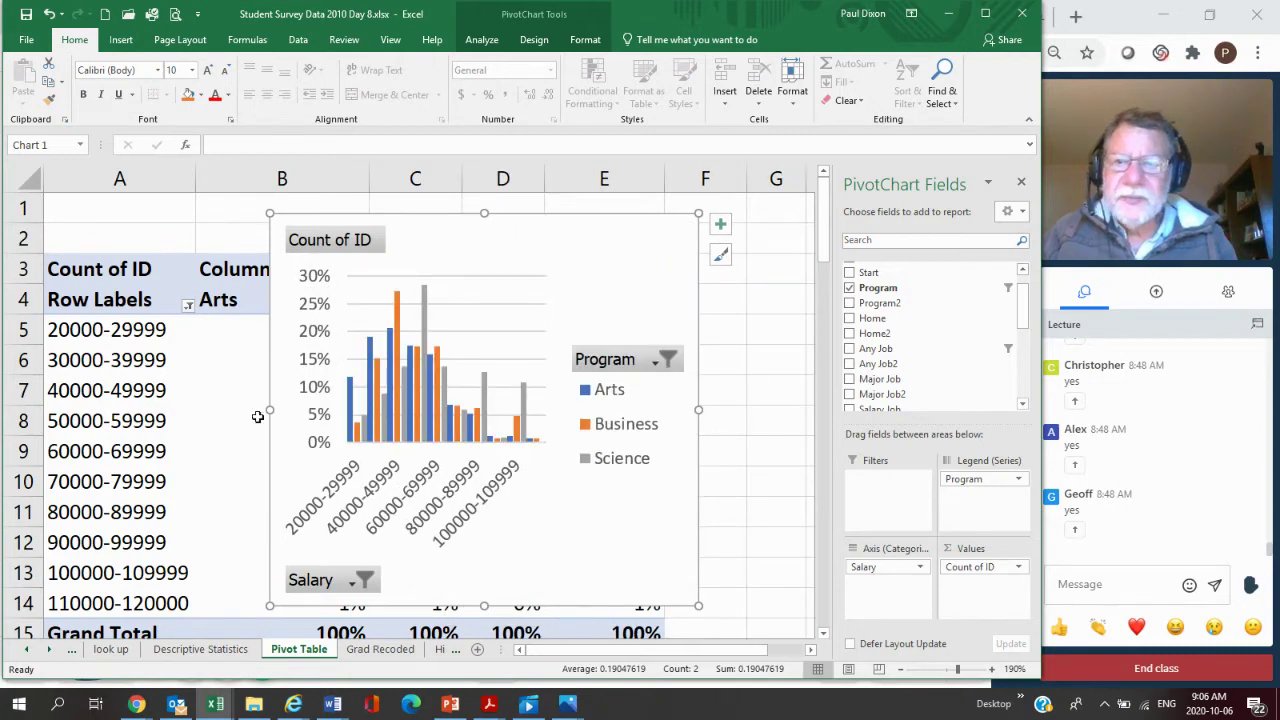
Widen the Salary by Program chart and move it clear of the Arts, Business and Science percentage columns
drag(272, 410, 148, 410)
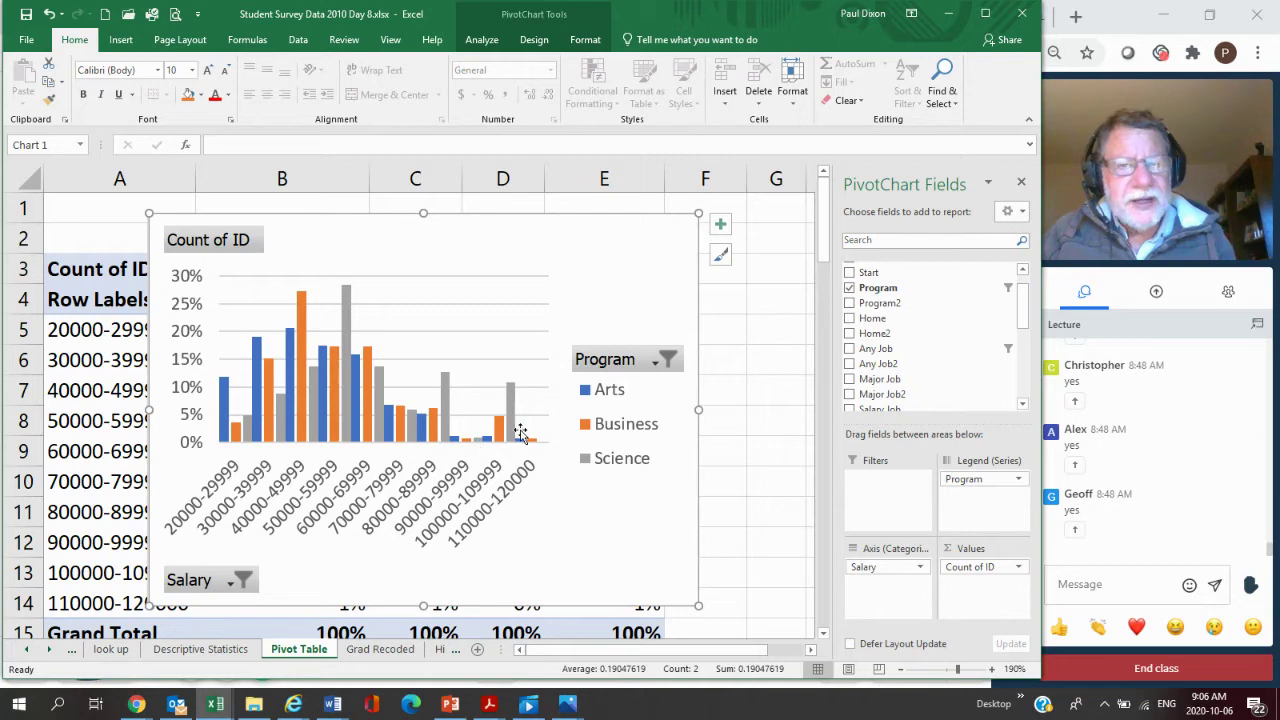
mouse_move(515, 443)
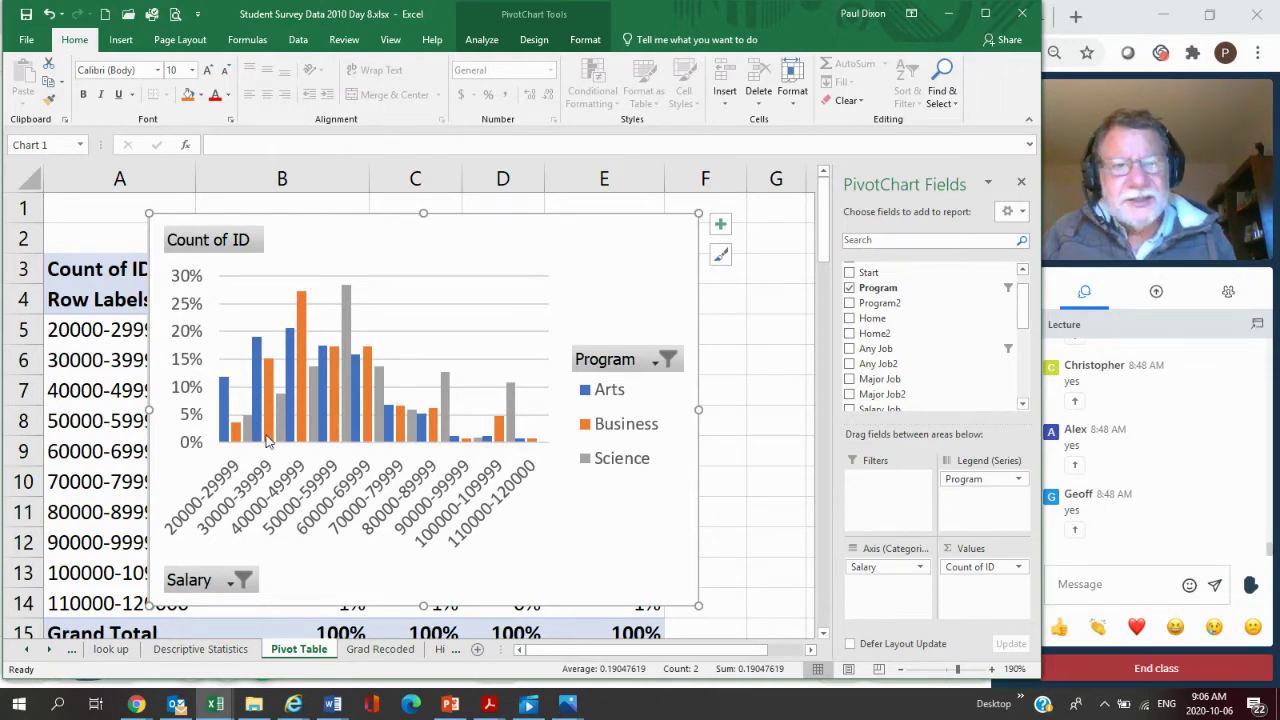
mouse_move(274, 441)
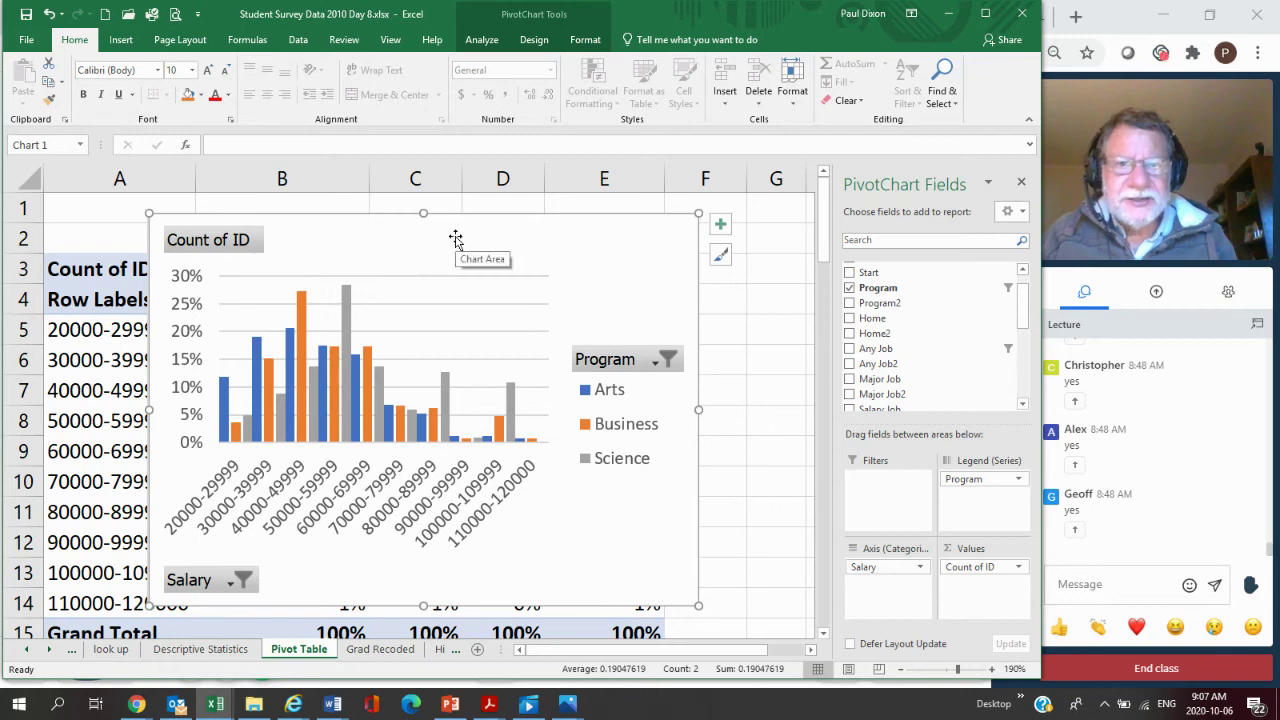
drag(457, 234, 580, 240)
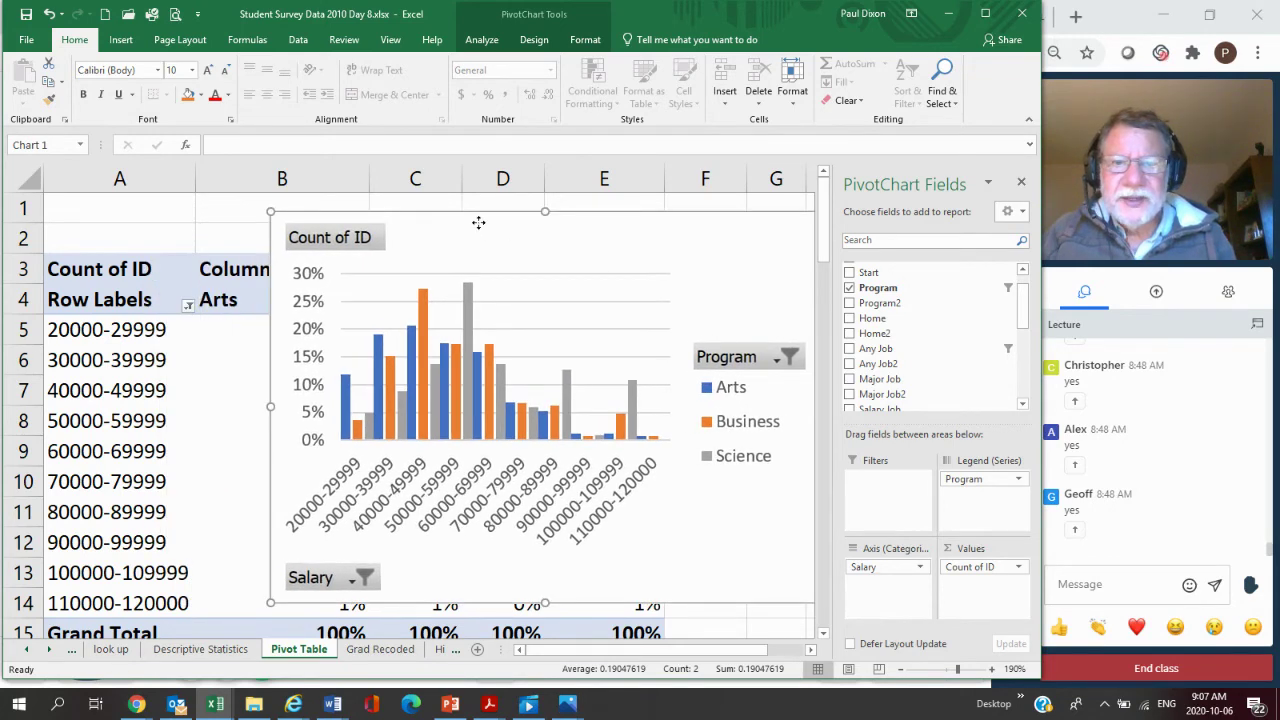
drag(478, 222, 740, 246)
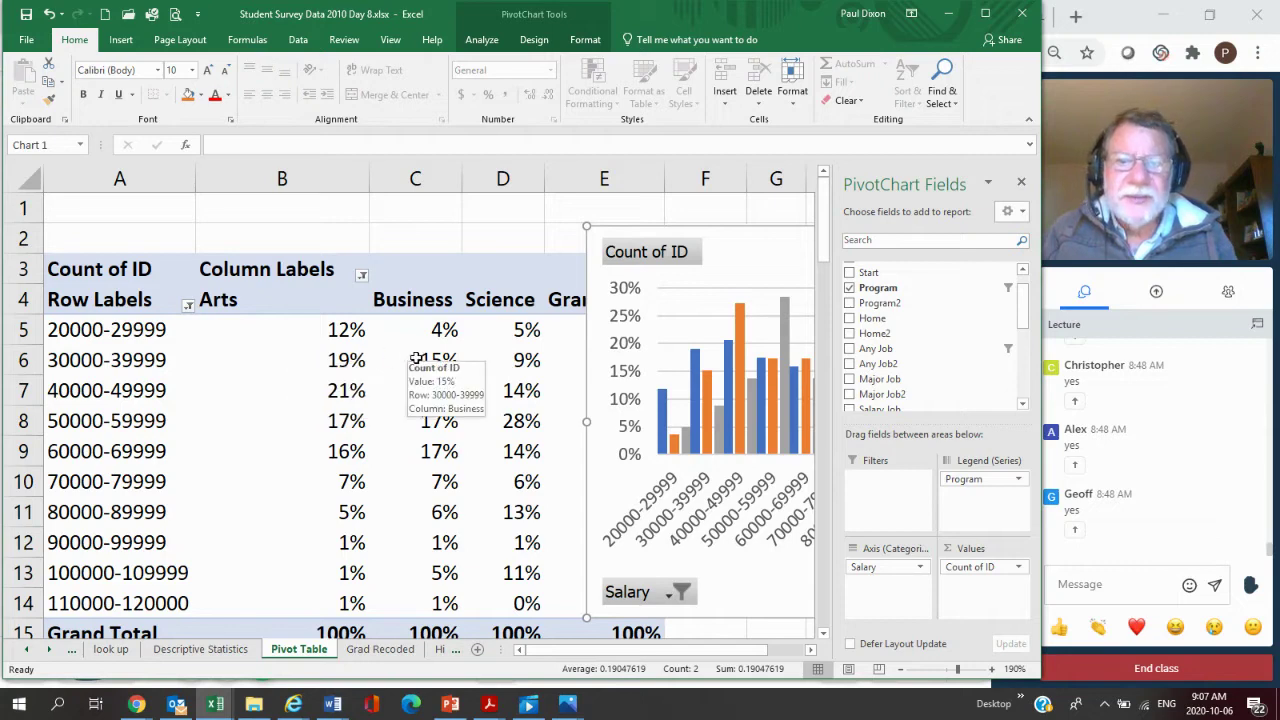
Show the Count of ID values as plain counts by setting the value calculation to No Calculation
click(513, 324)
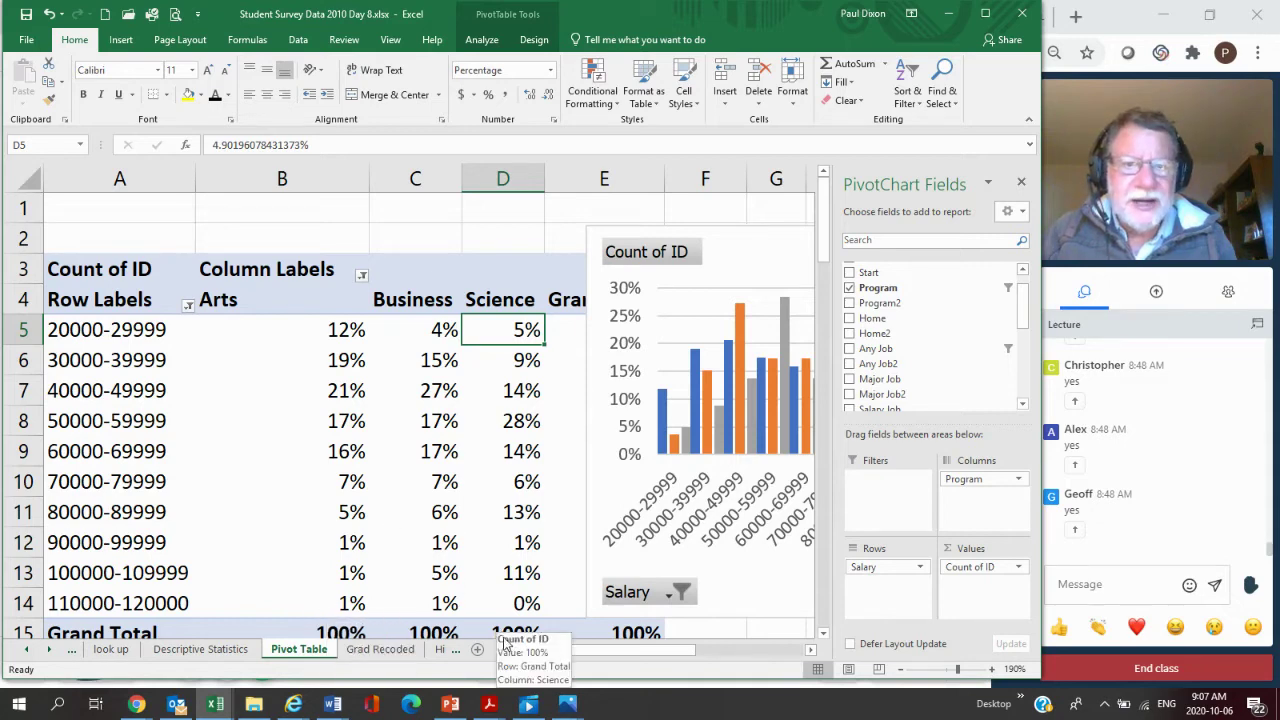
click(1020, 568)
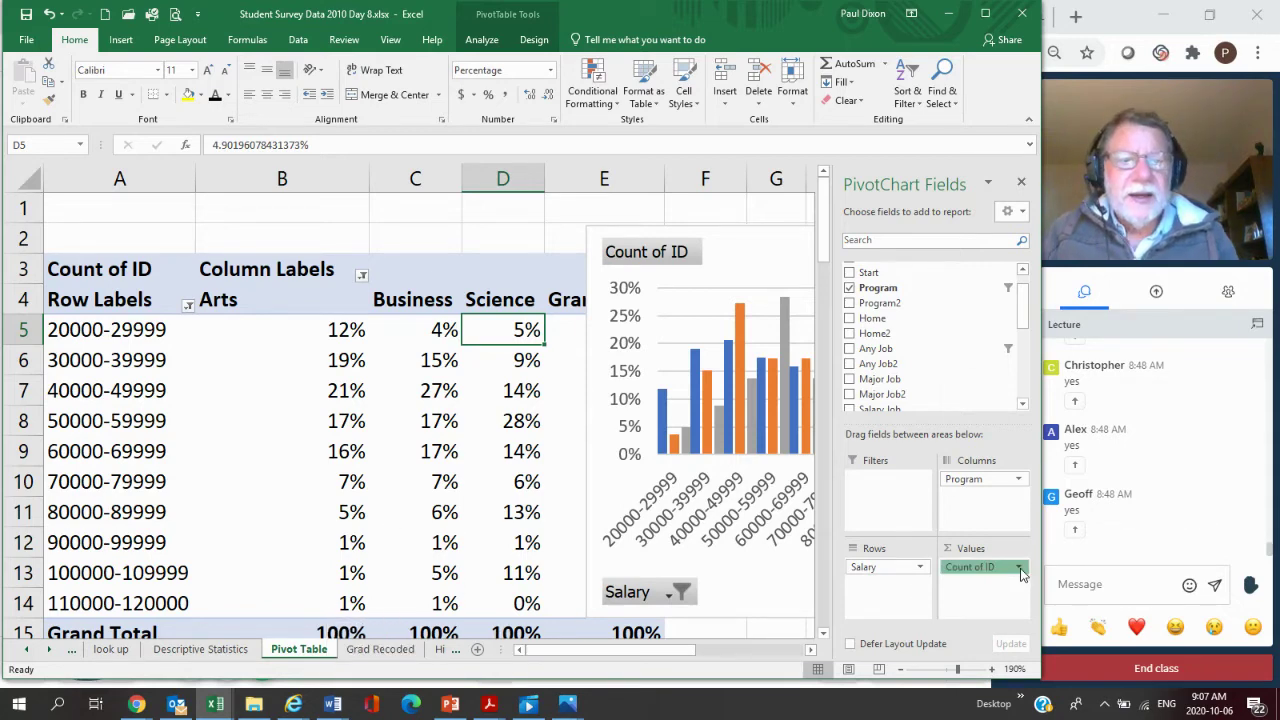
click(1025, 551)
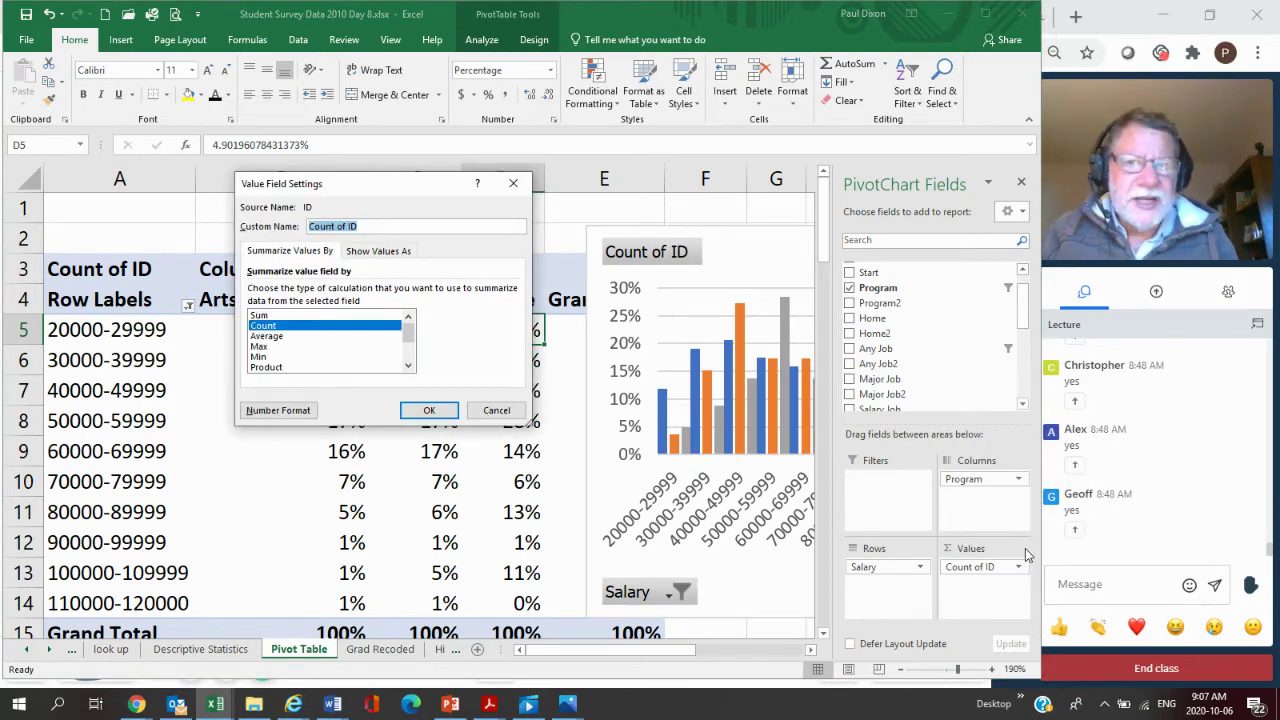
click(381, 251)
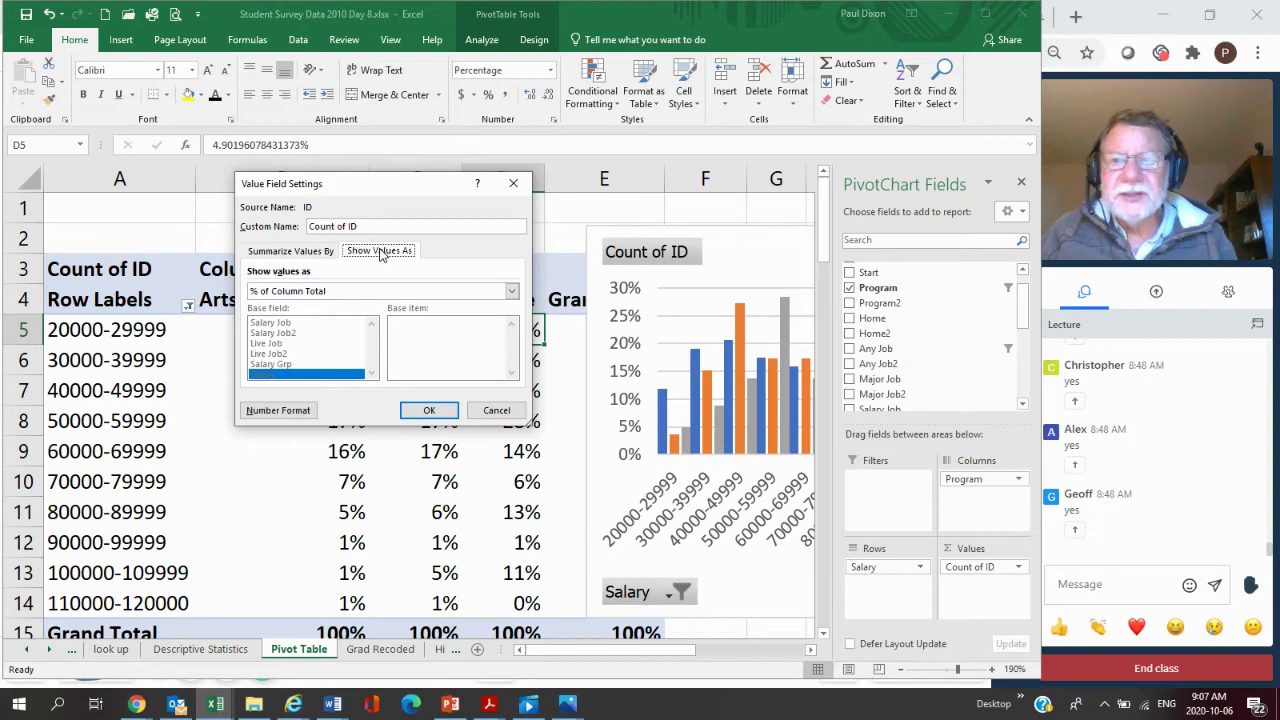
click(512, 292)
click(406, 308)
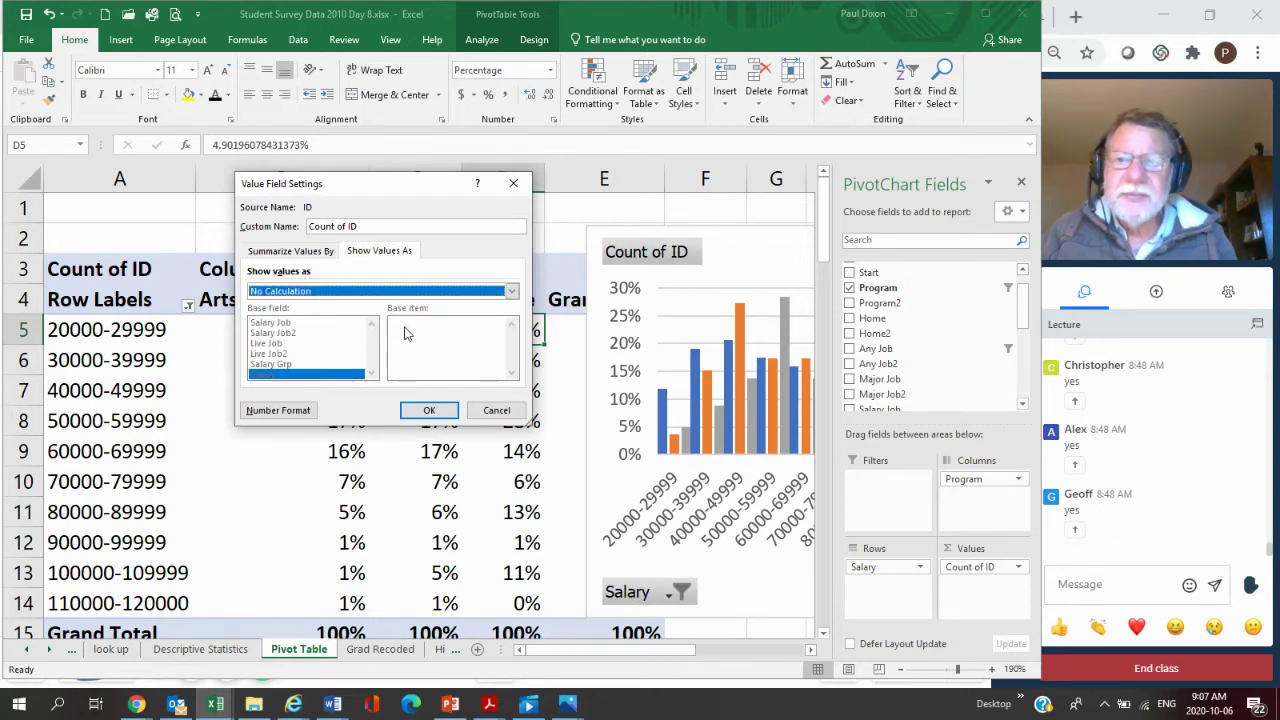
click(429, 413)
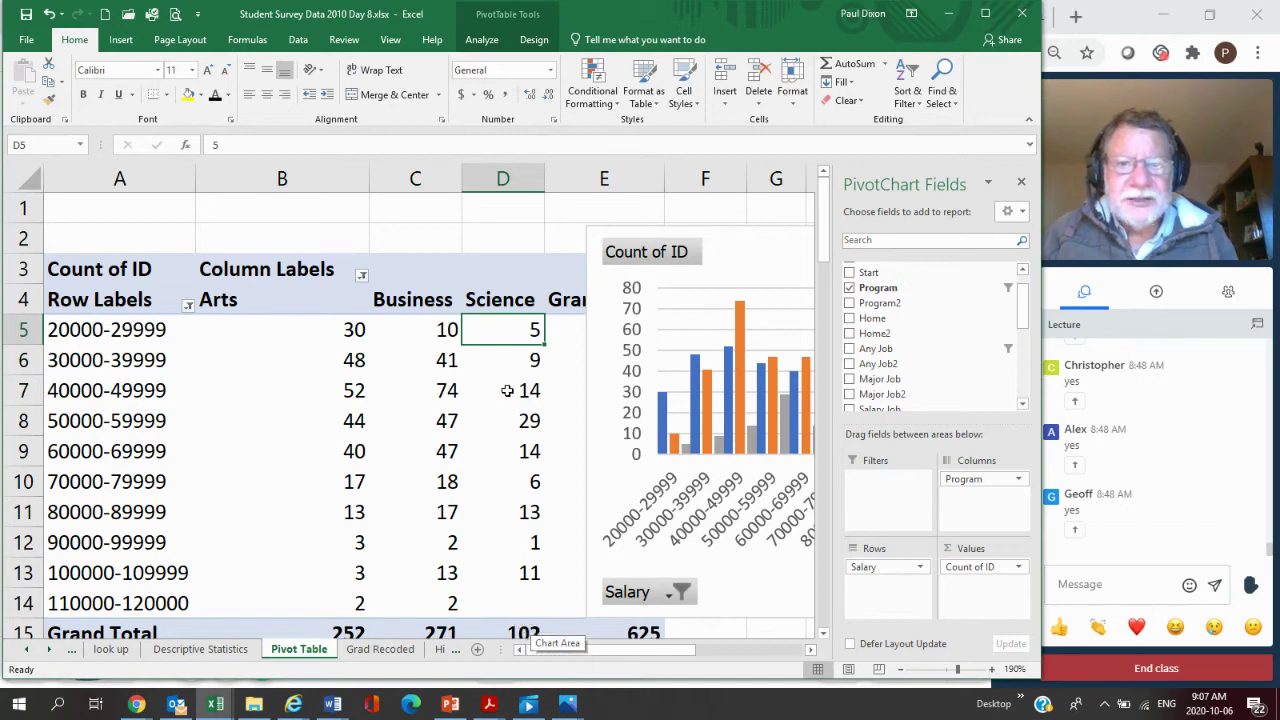
Reposition the Salary by Program chart so the pivot table's Arts and Business counts remain uncovered
click(822, 632)
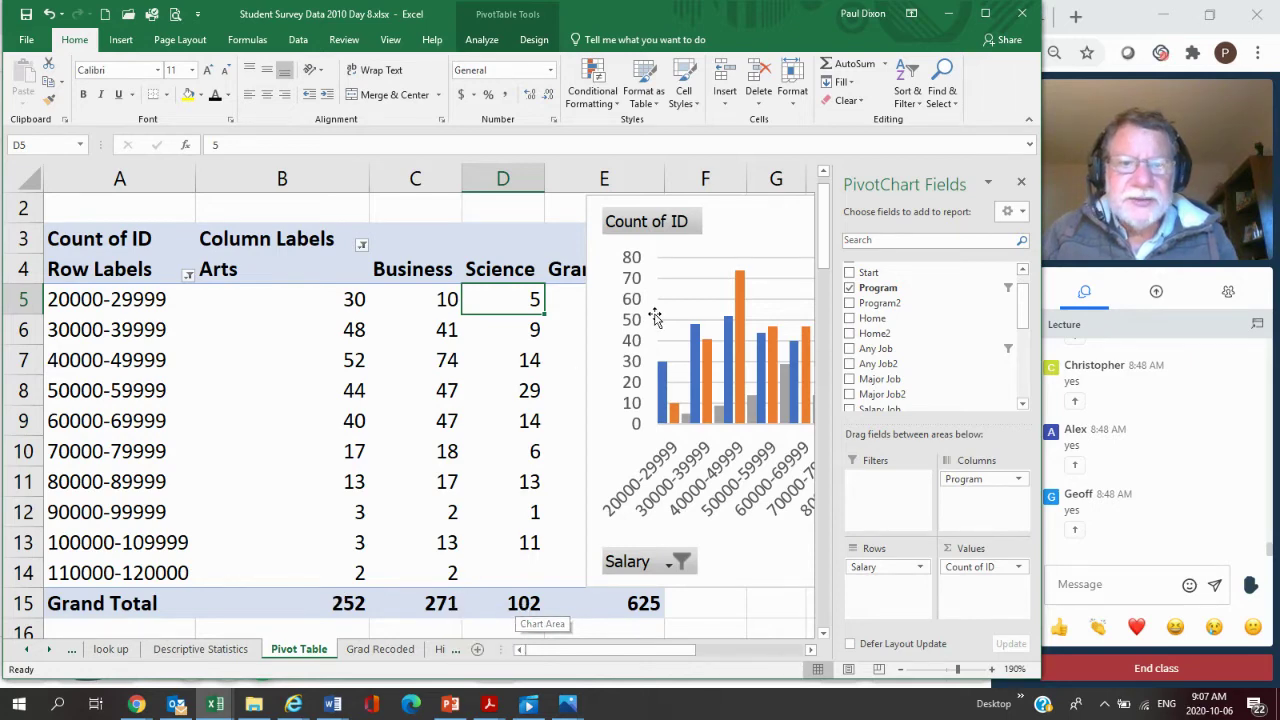
drag(731, 235, 349, 227)
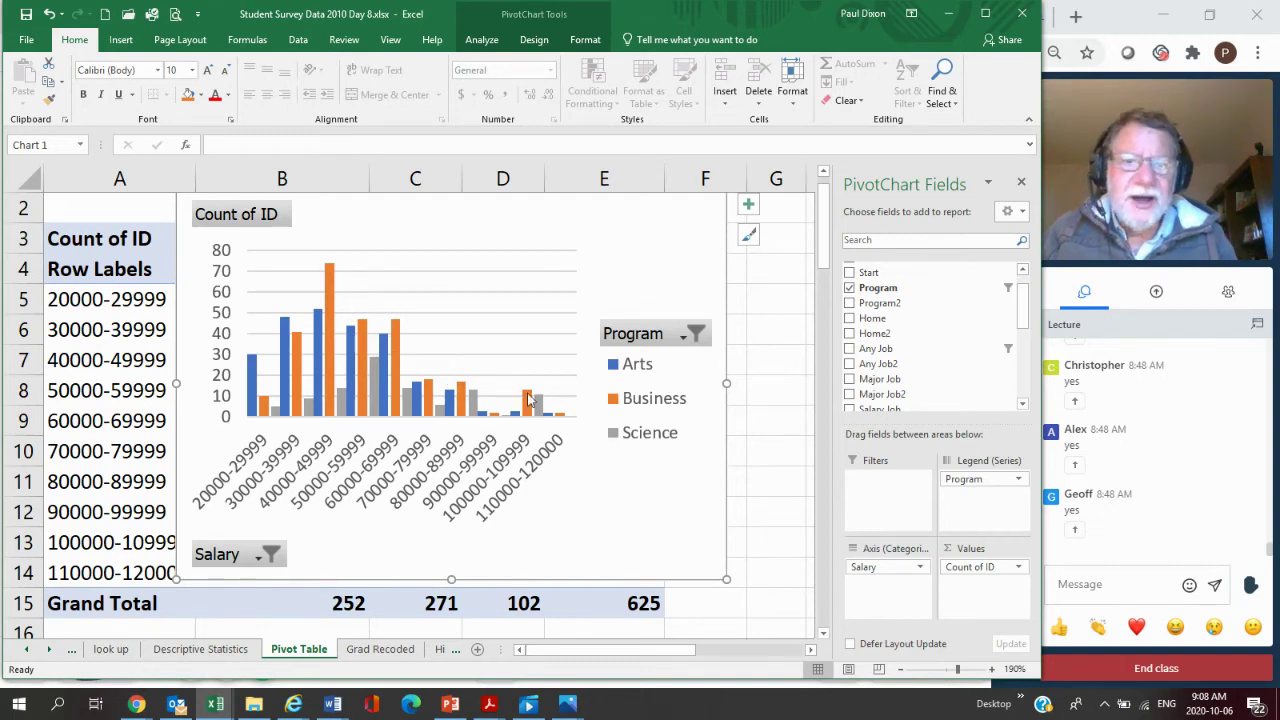
mouse_move(531, 400)
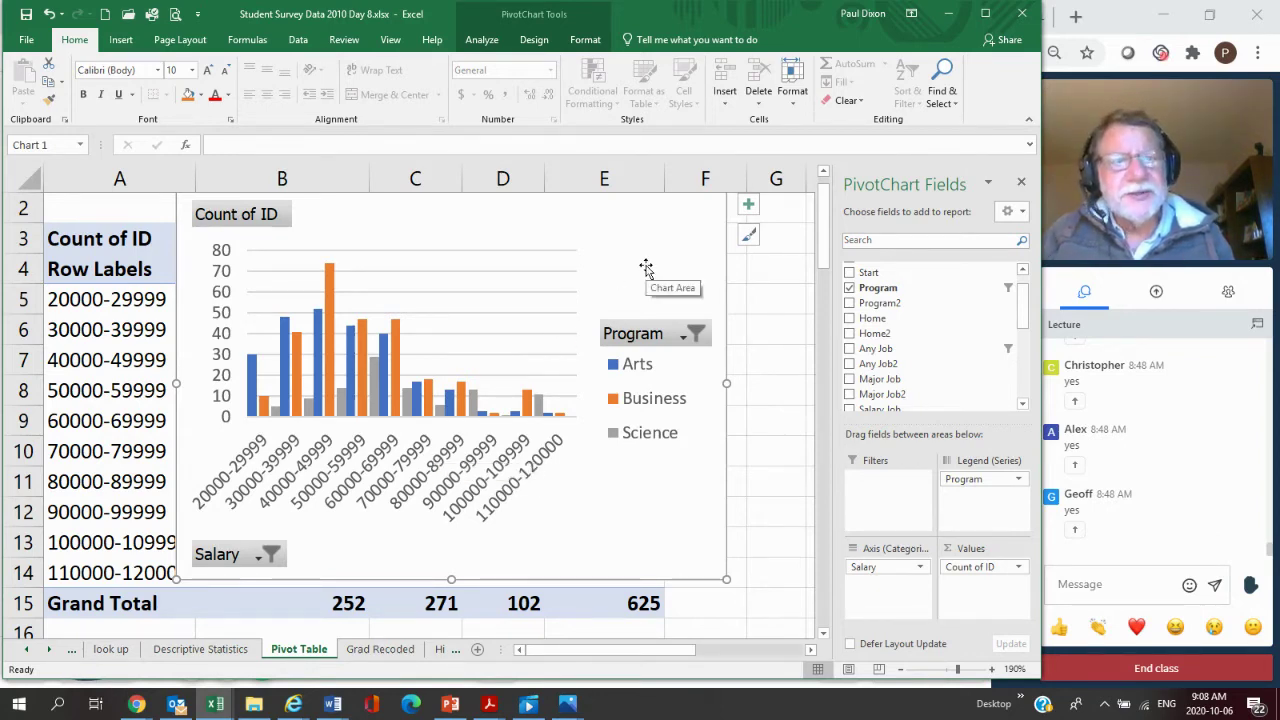
drag(643, 223, 700, 274)
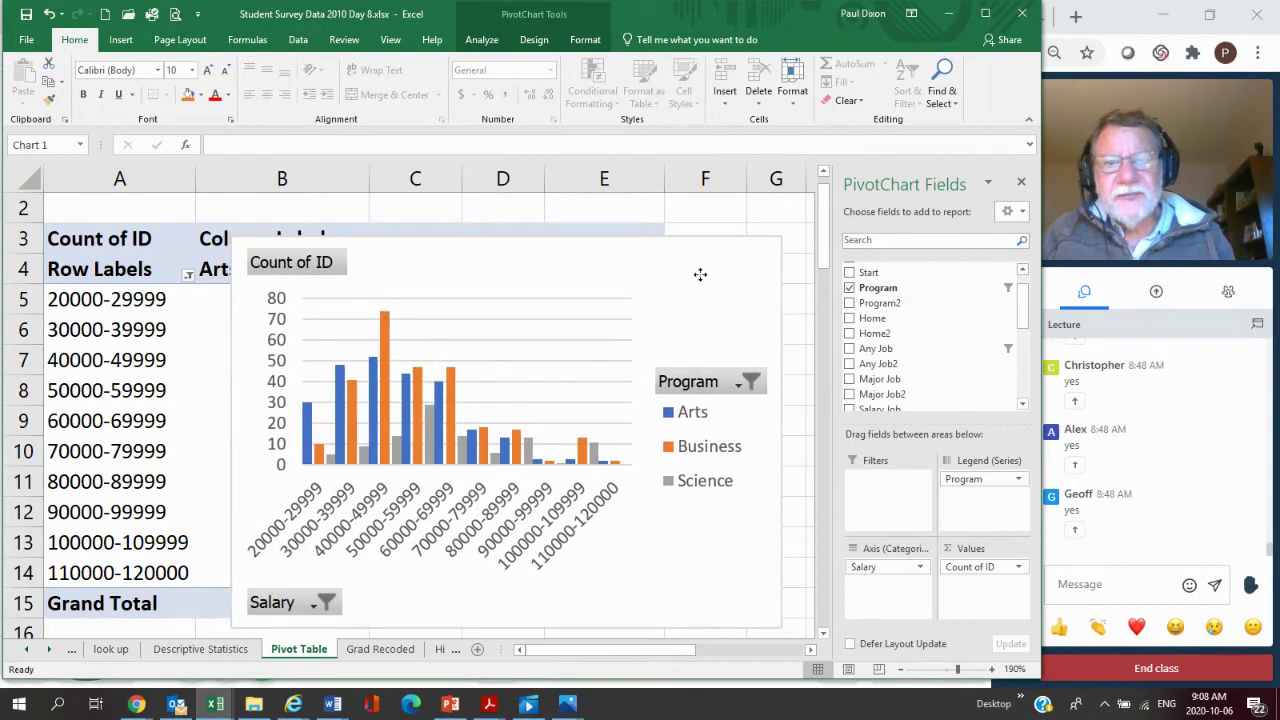
drag(543, 254, 645, 343)
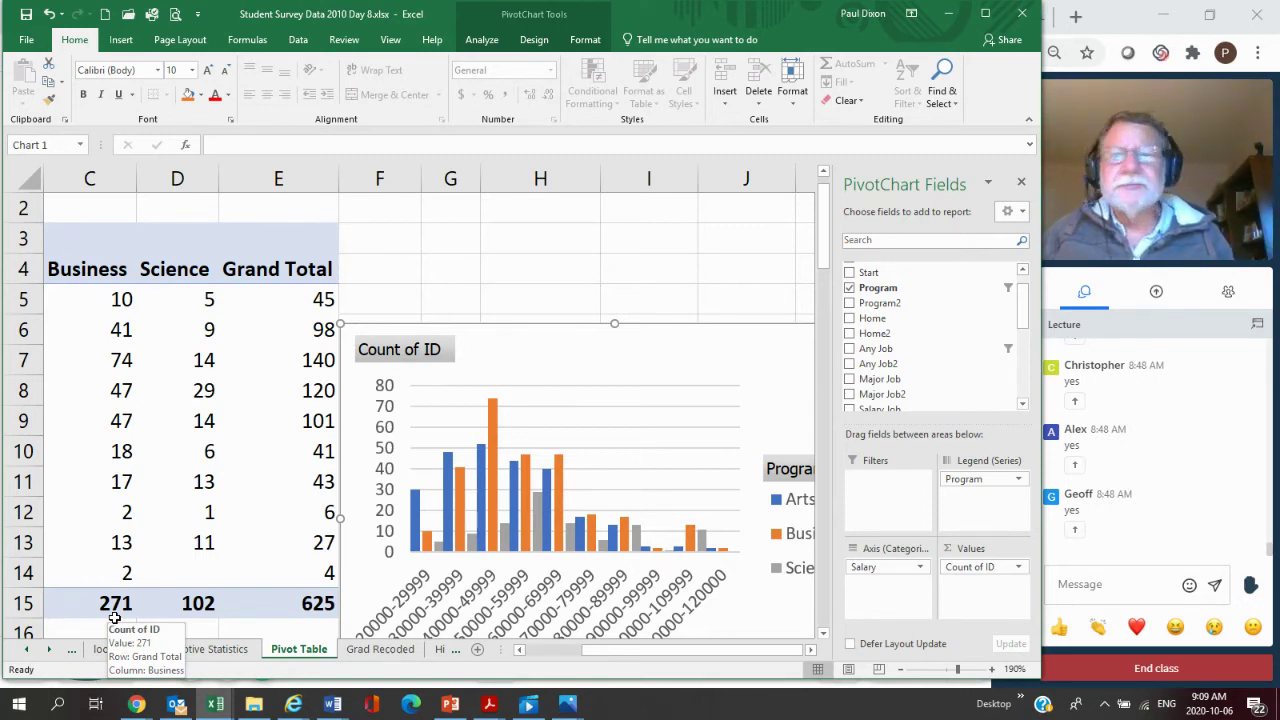
drag(596, 357, 400, 271)
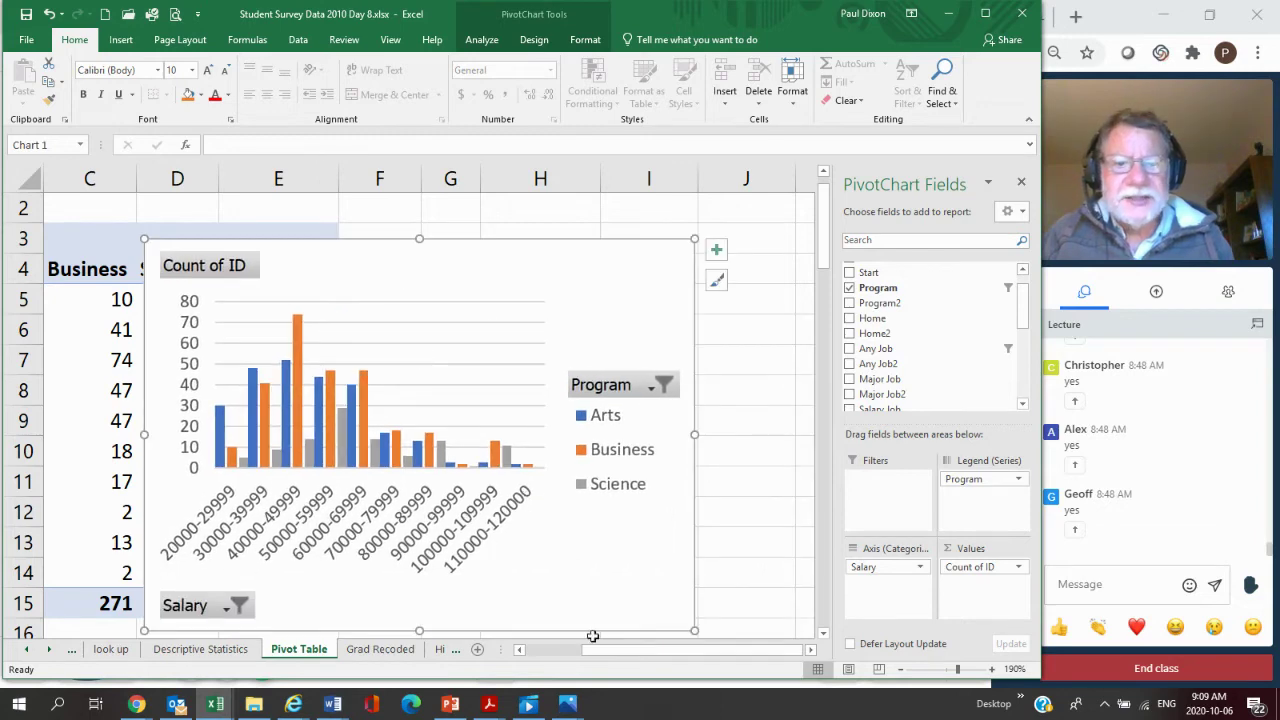
drag(614, 657, 540, 665)
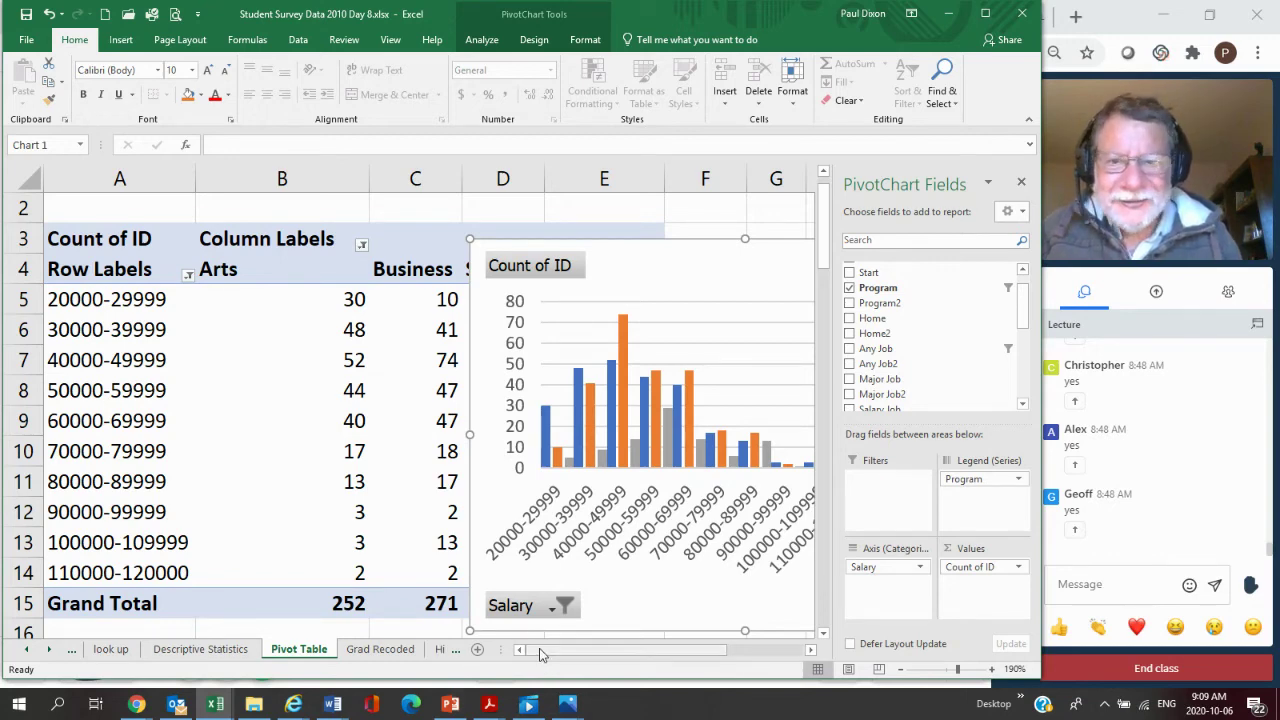
Switch to the Day 8 Fall 2020 presentation in PowerPoint and review the Salary grouping slides from slide 10 to slide 15
click(450, 706)
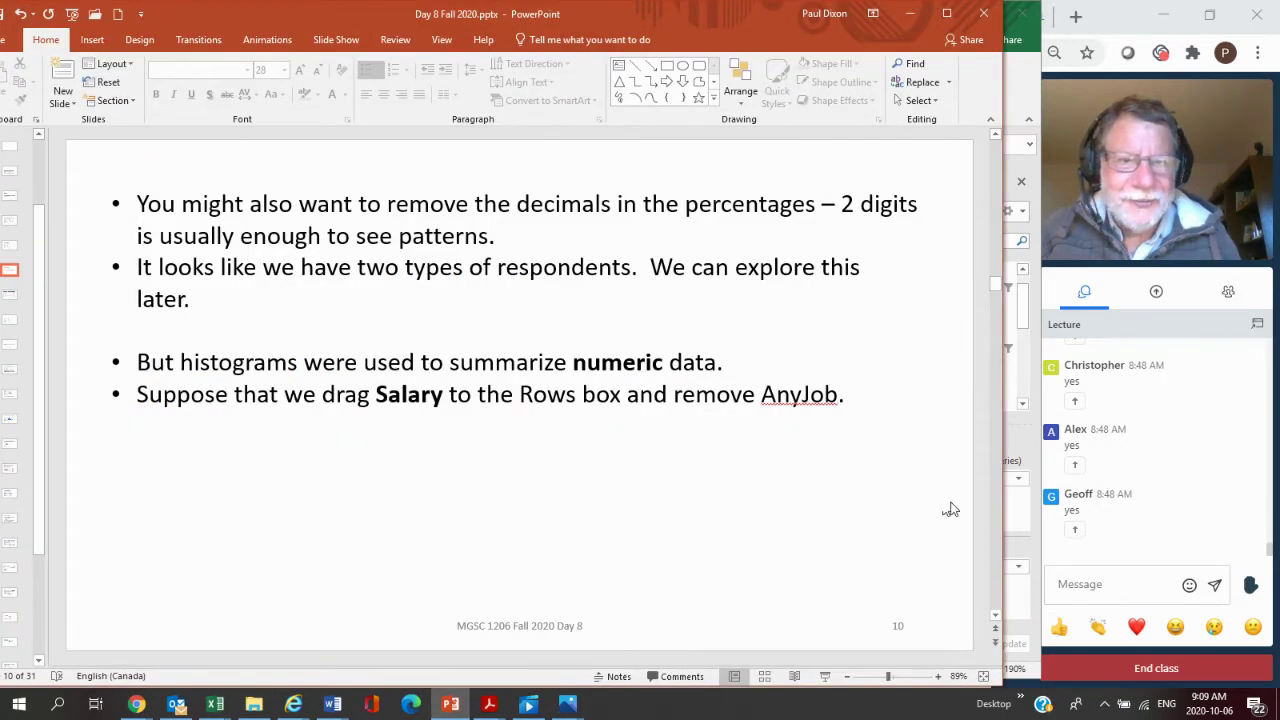
click(997, 537)
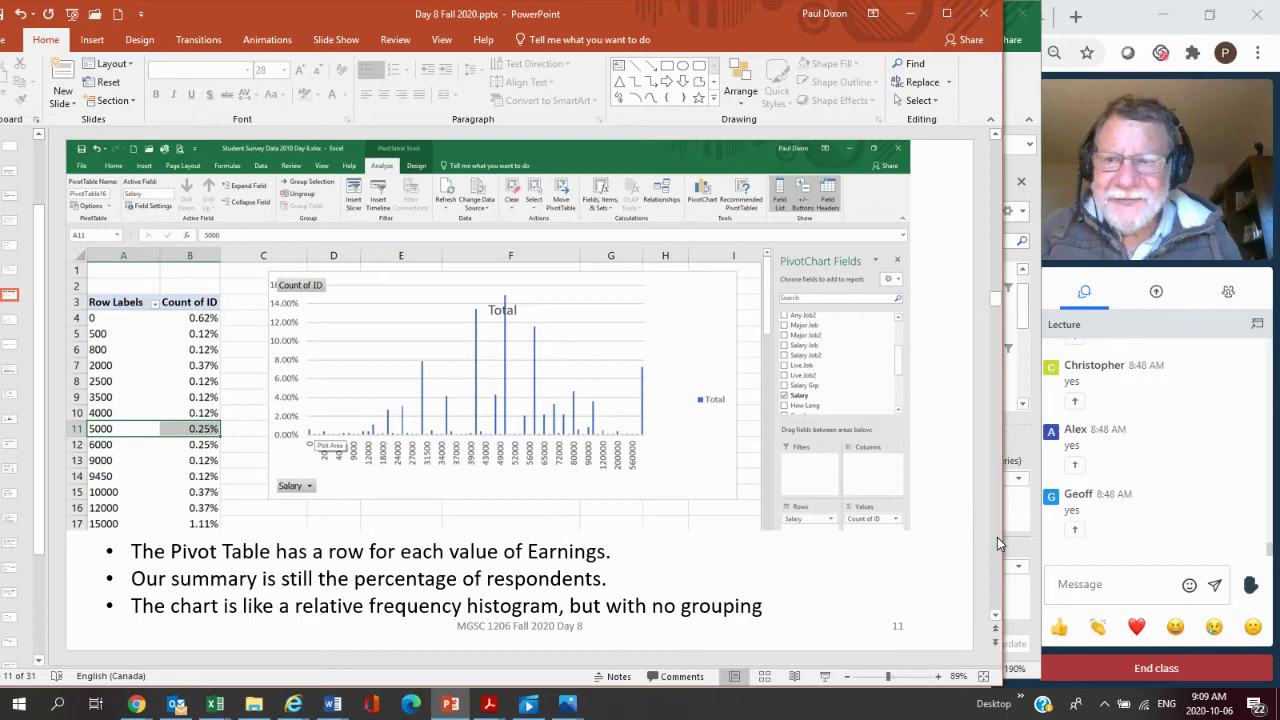
click(997, 537)
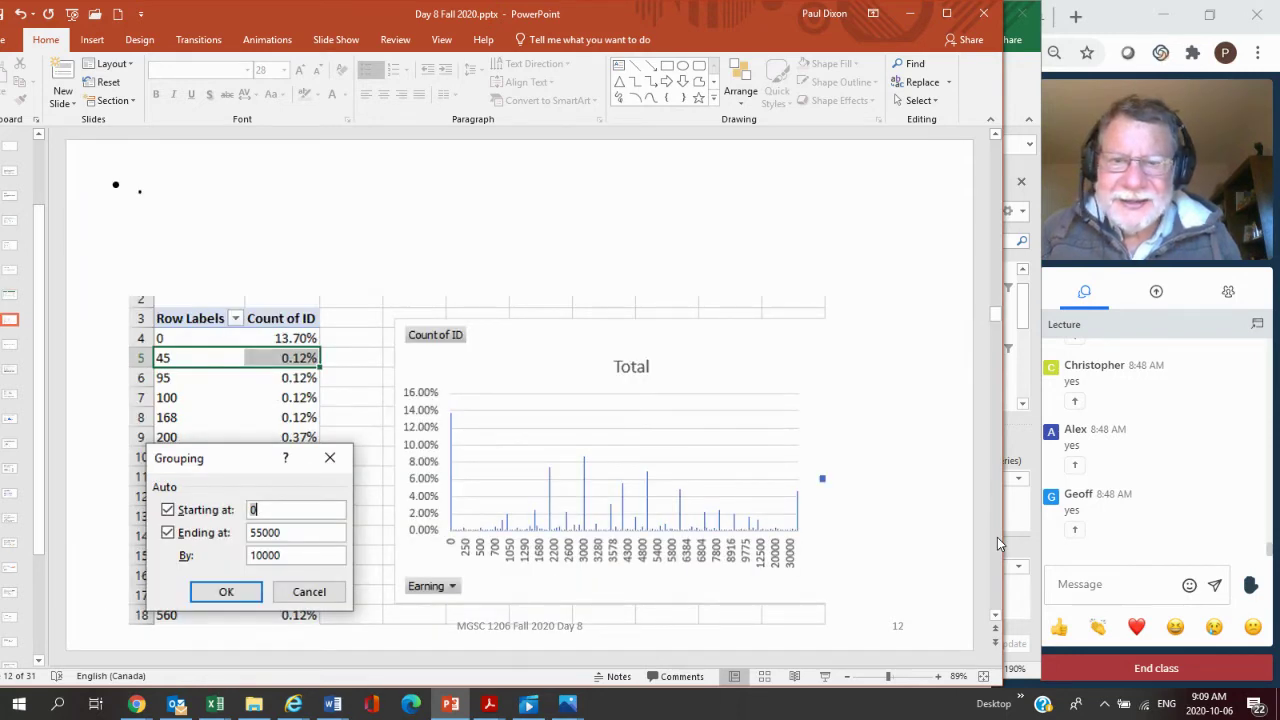
click(997, 537)
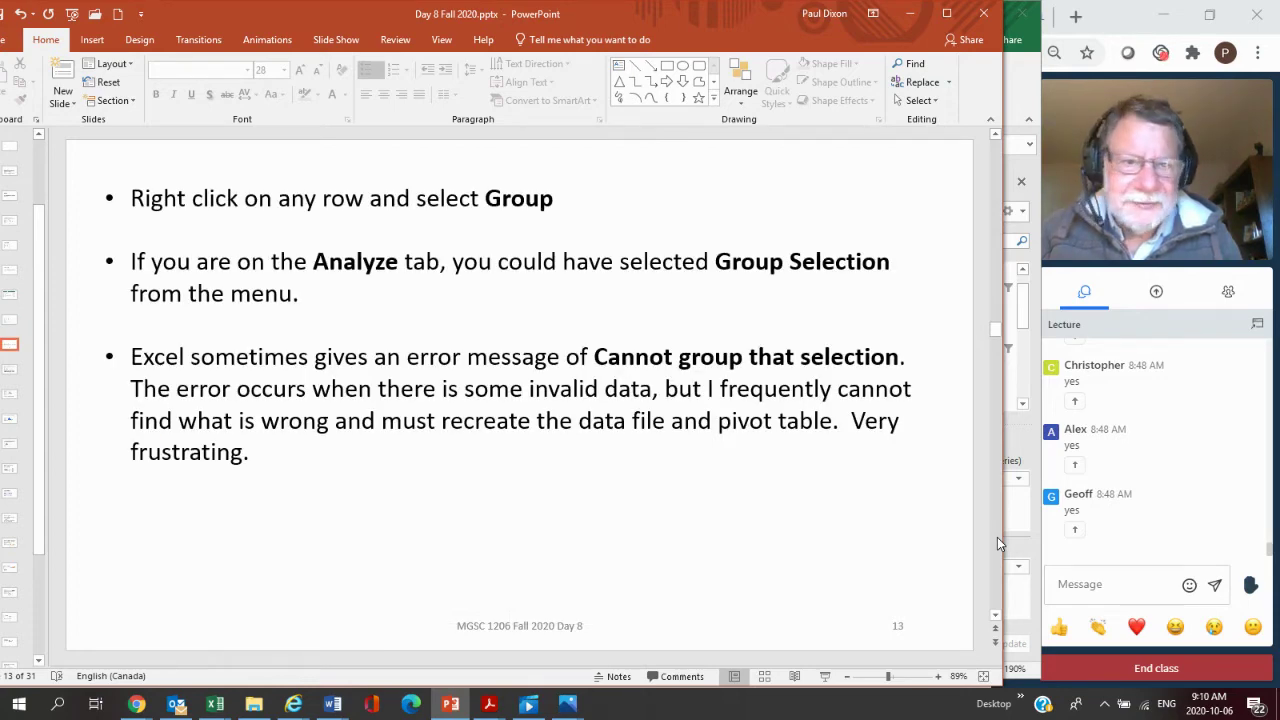
click(995, 543)
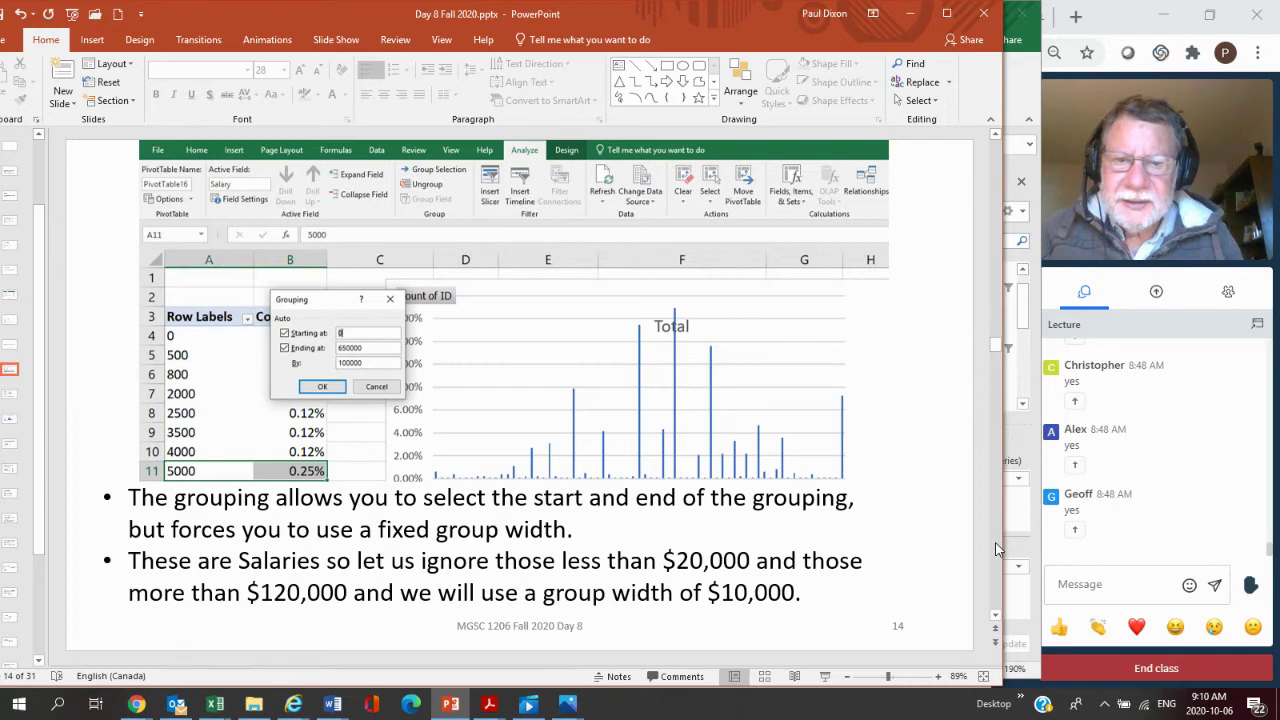
click(996, 548)
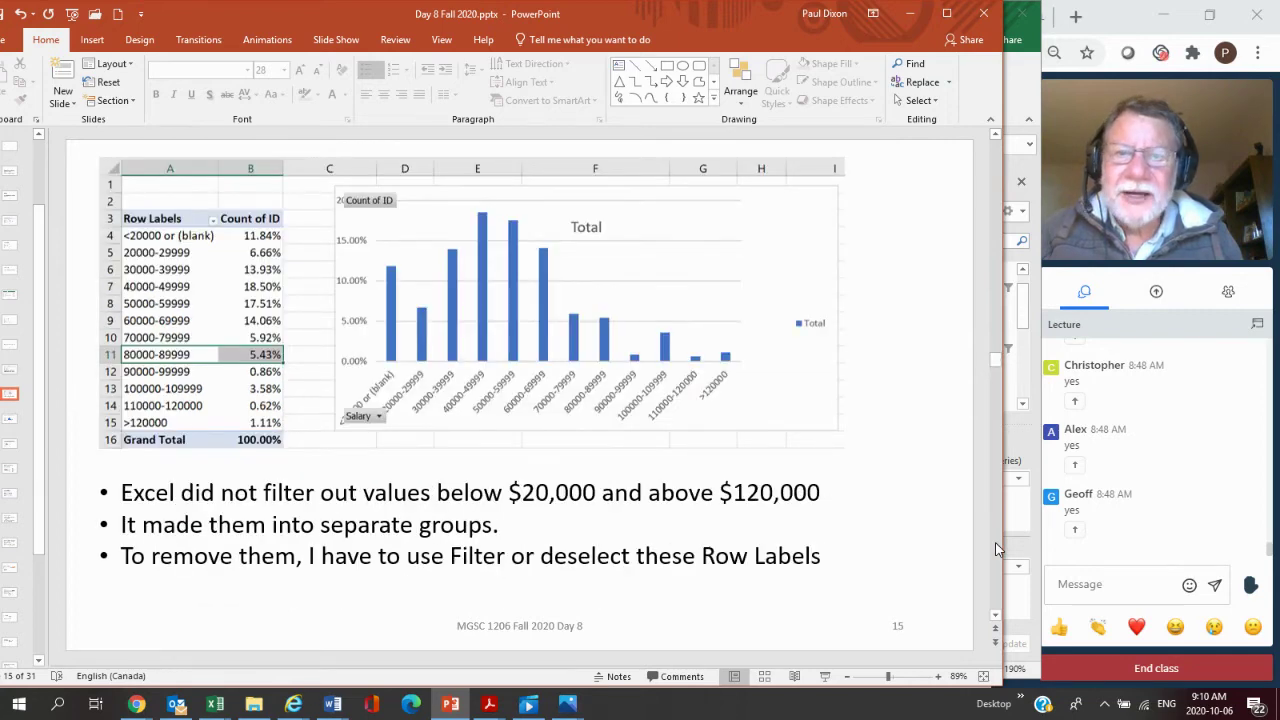
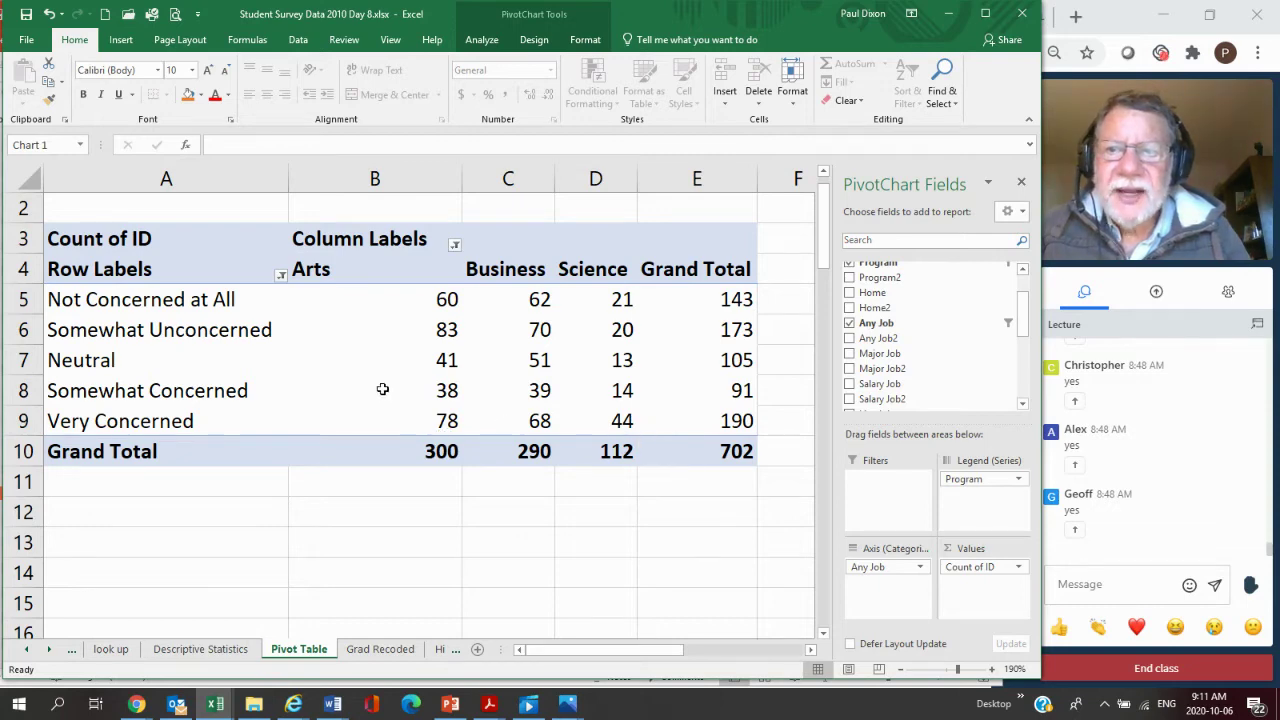
Enter the label "Contingency Table" in cell A12 below the Any Job by Program pivot table
mouse_move(378, 305)
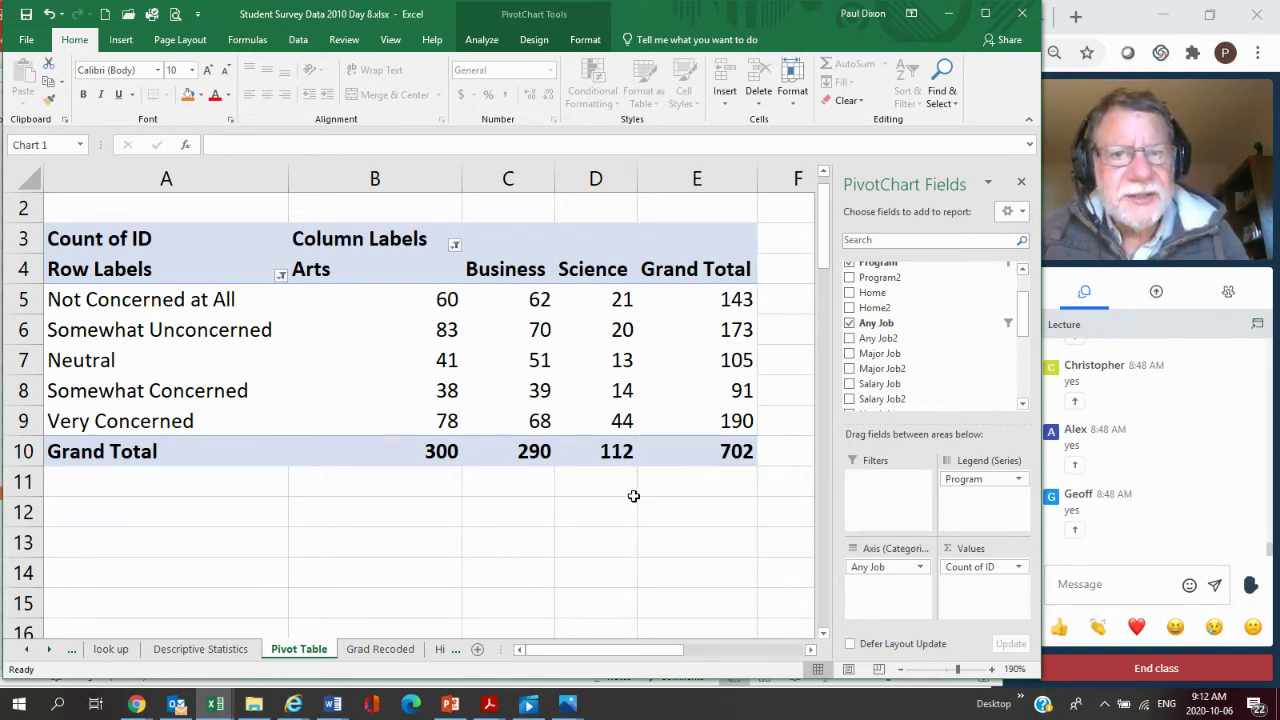
click(181, 514)
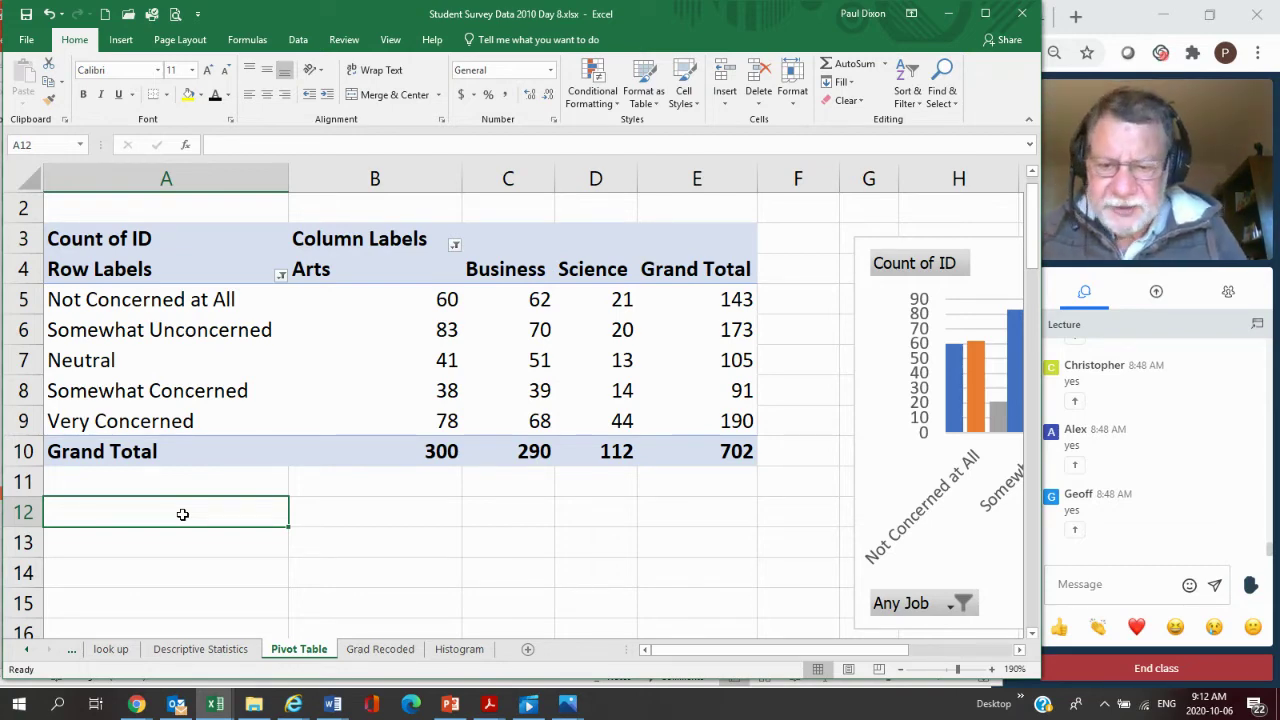
text(Con)
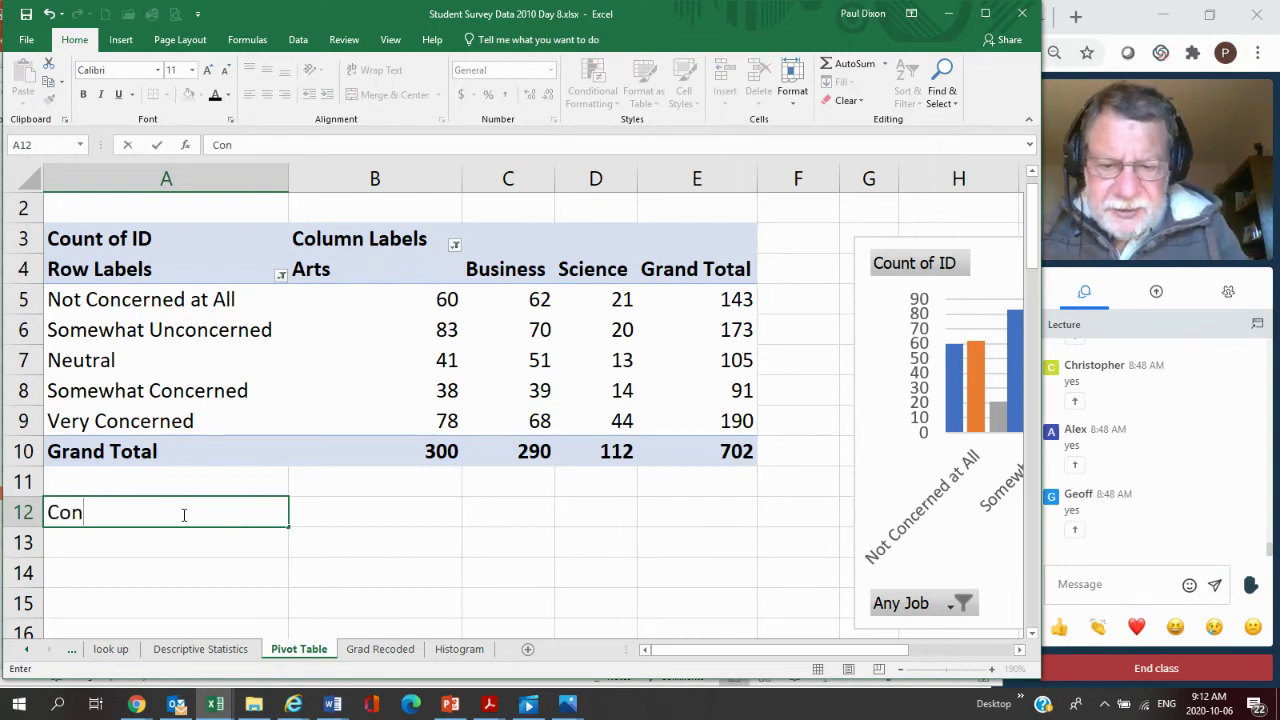
text(ting)
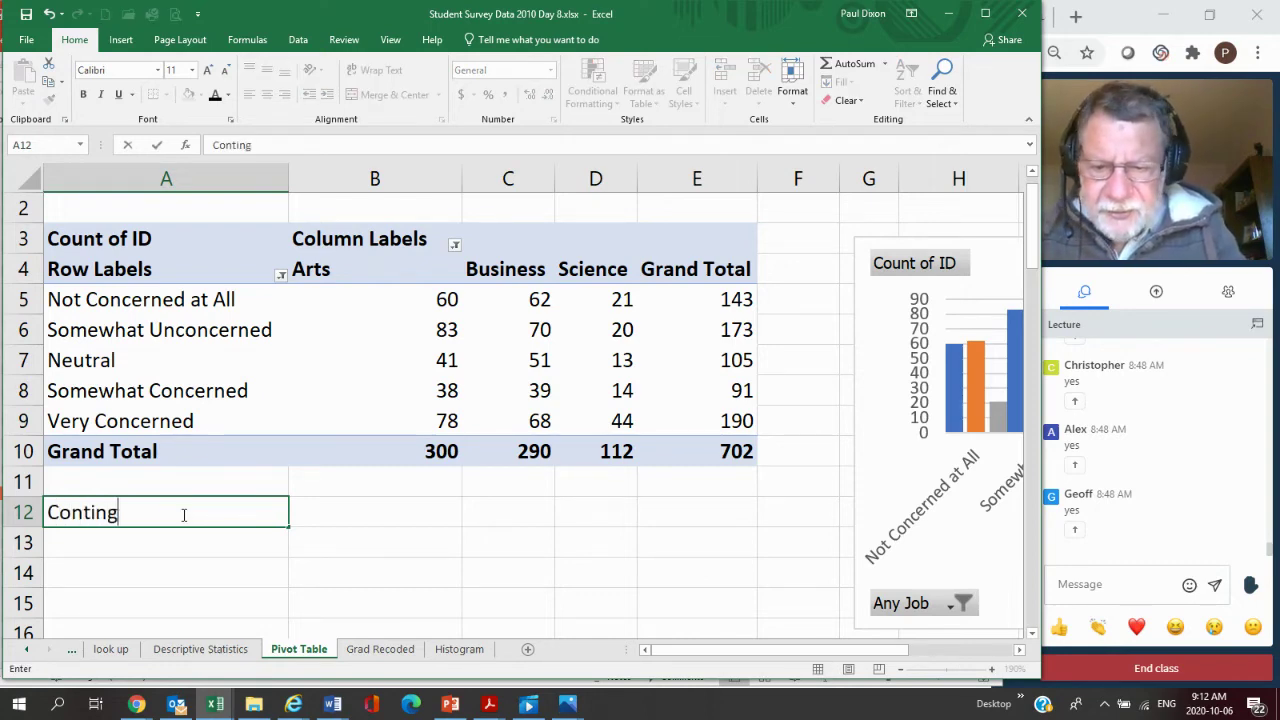
text(ency)
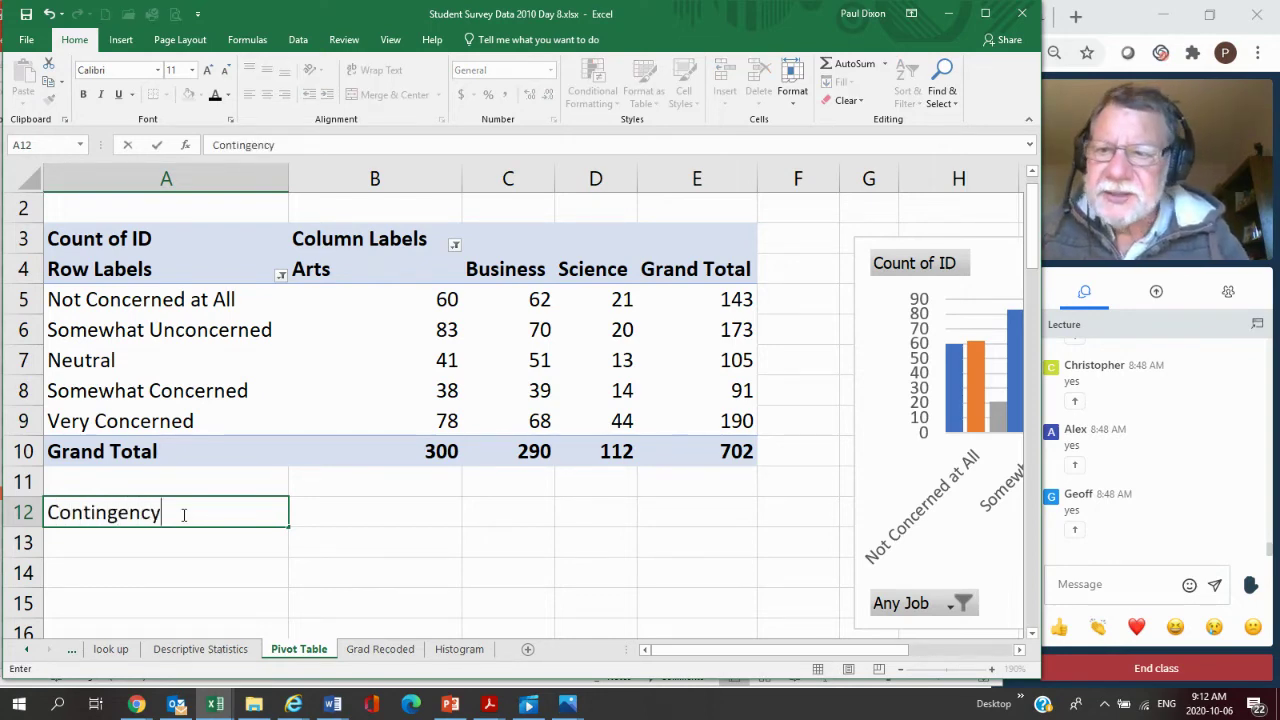
text( Tab)
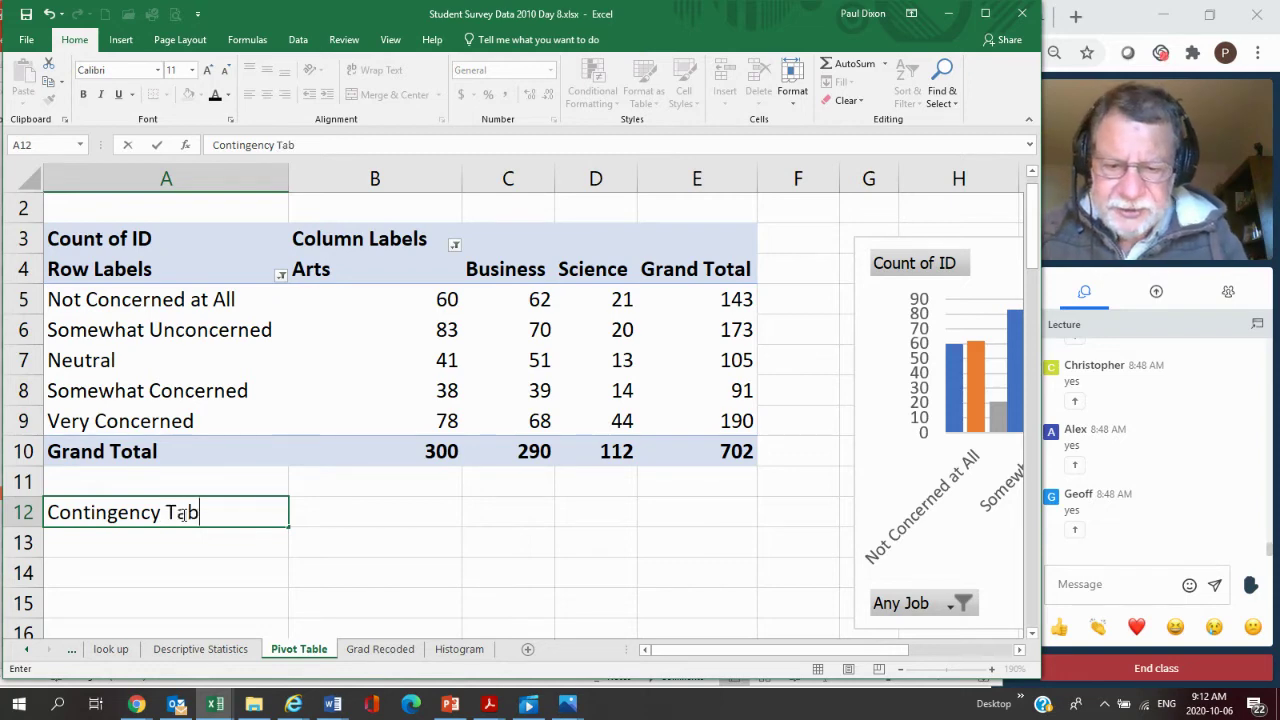
text(le)
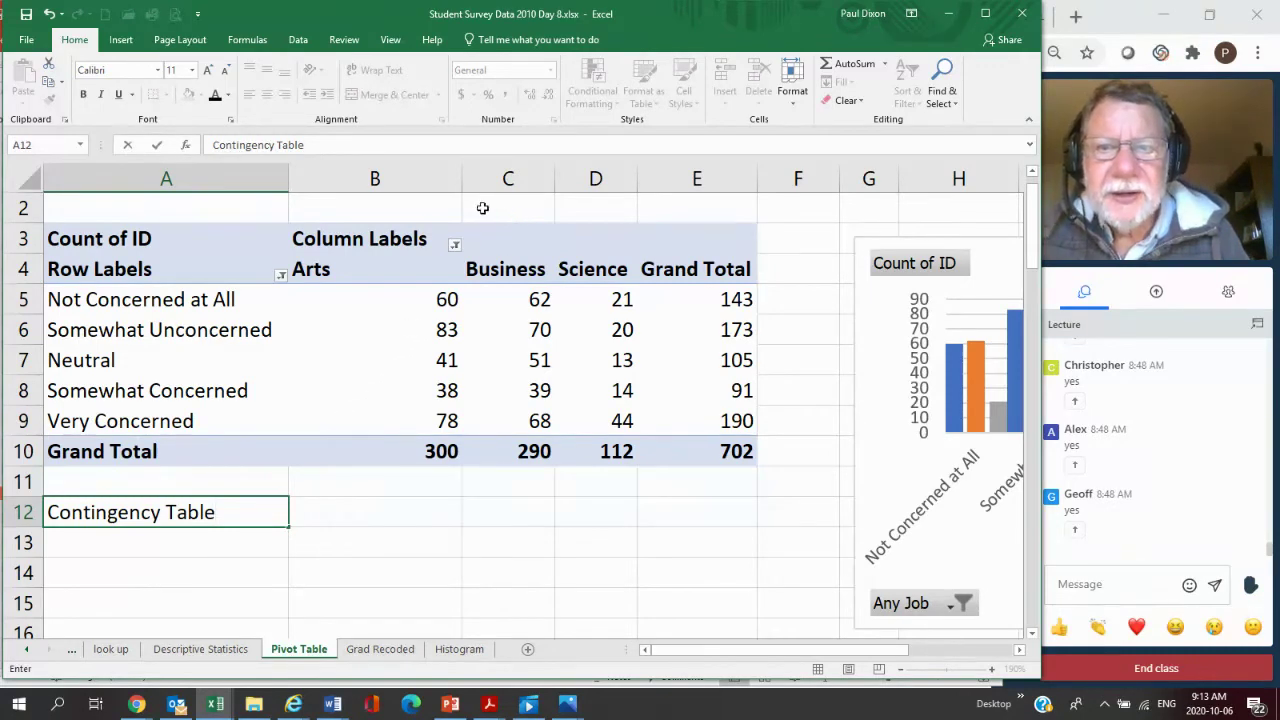
Label the variable types around the pivot table with "Nominal" in C2 for the columns and "ordinal" in A11 for the rows
click(513, 212)
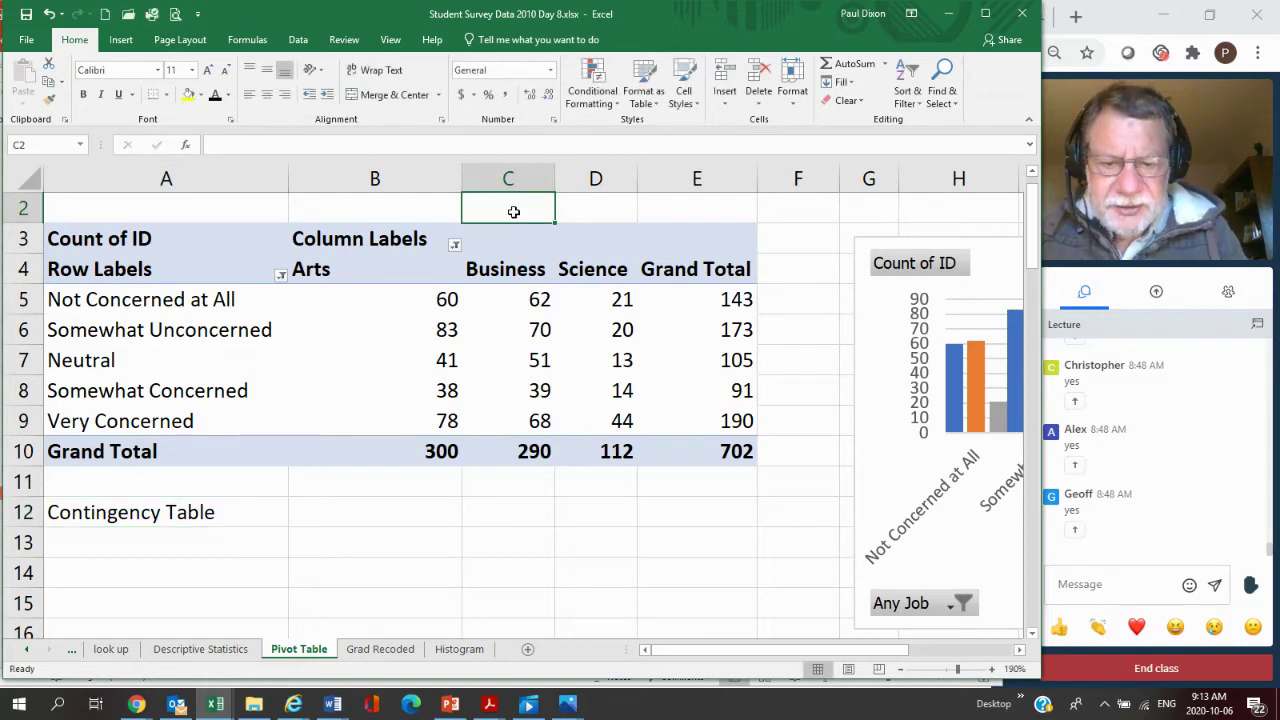
text(Nomina)
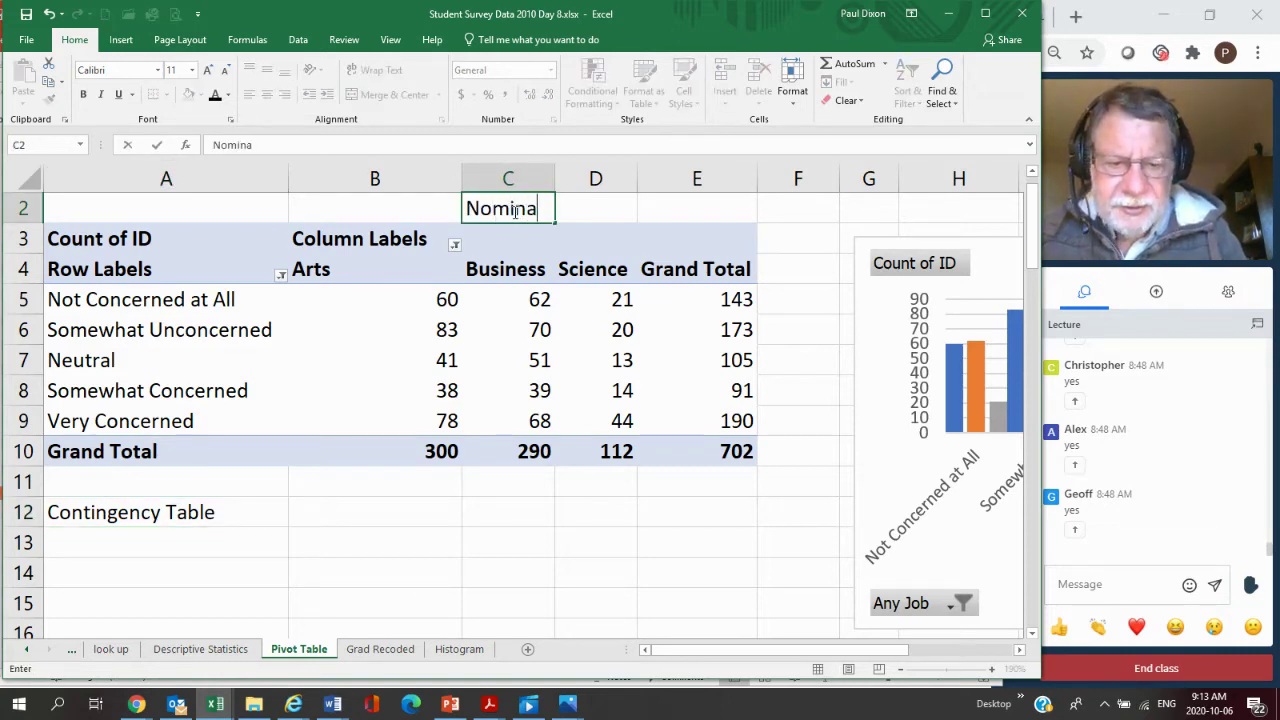
text(l)
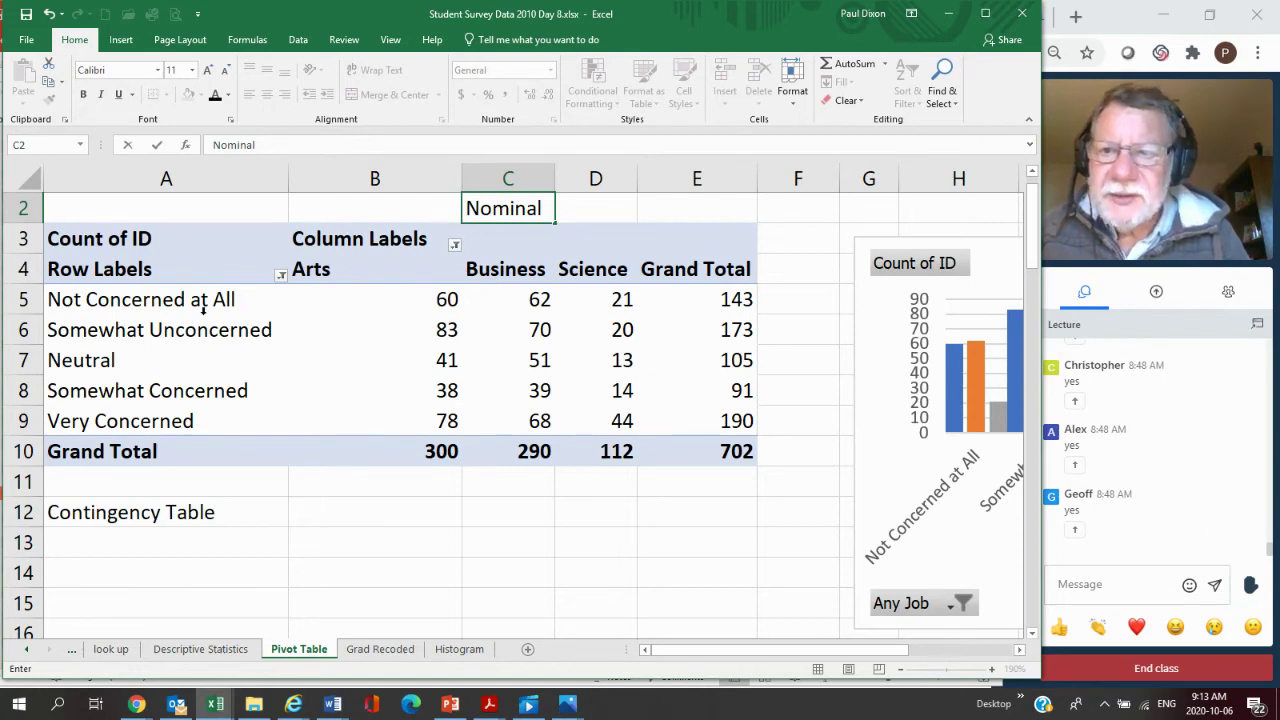
click(136, 478)
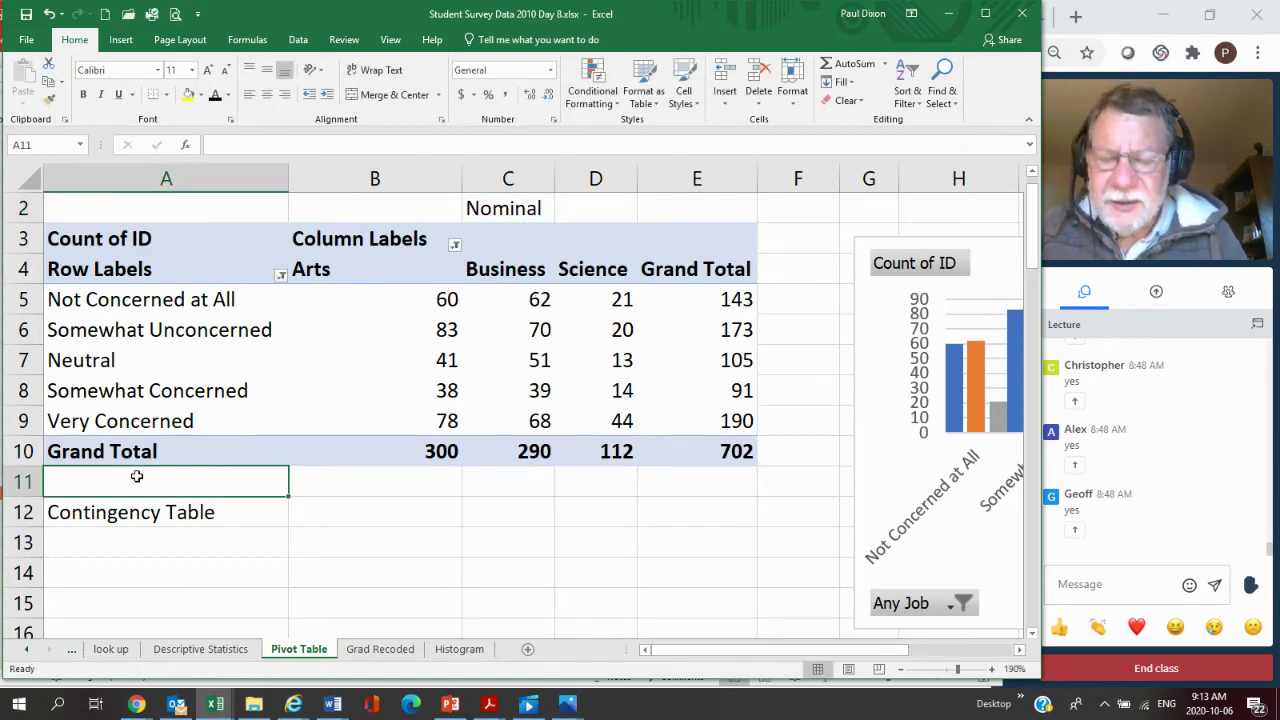
text(ordi)
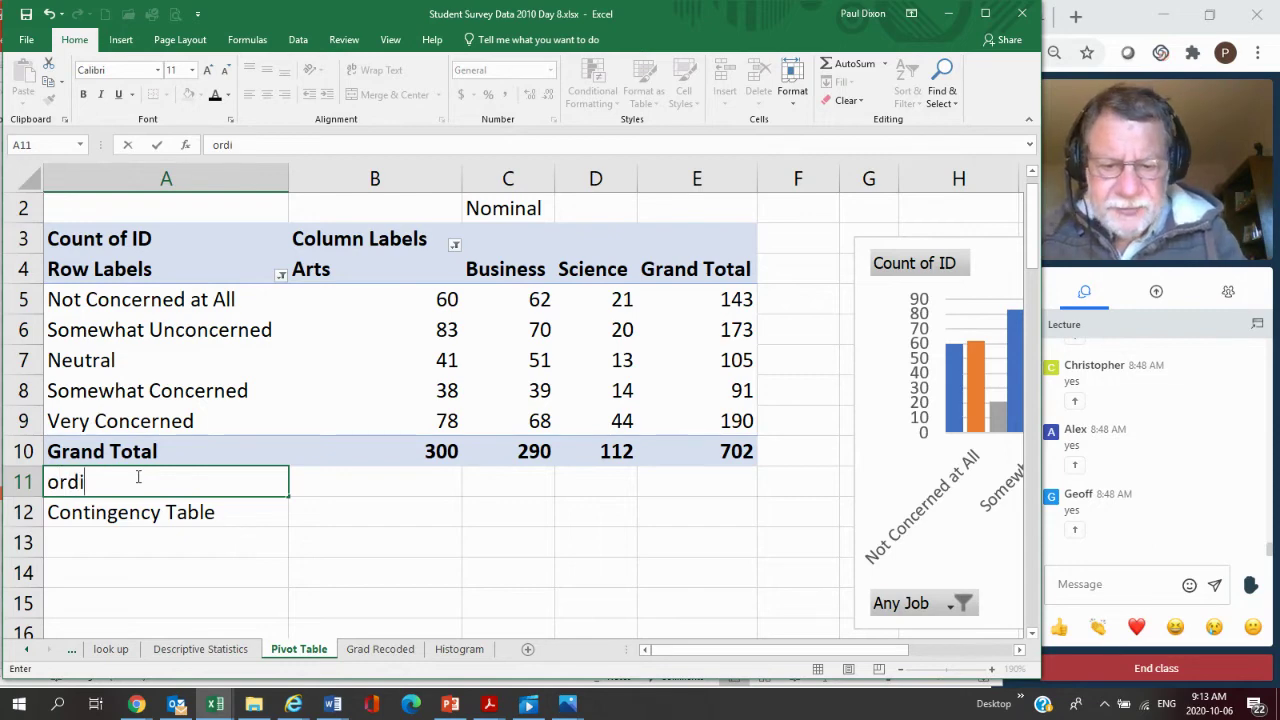
text(nal)
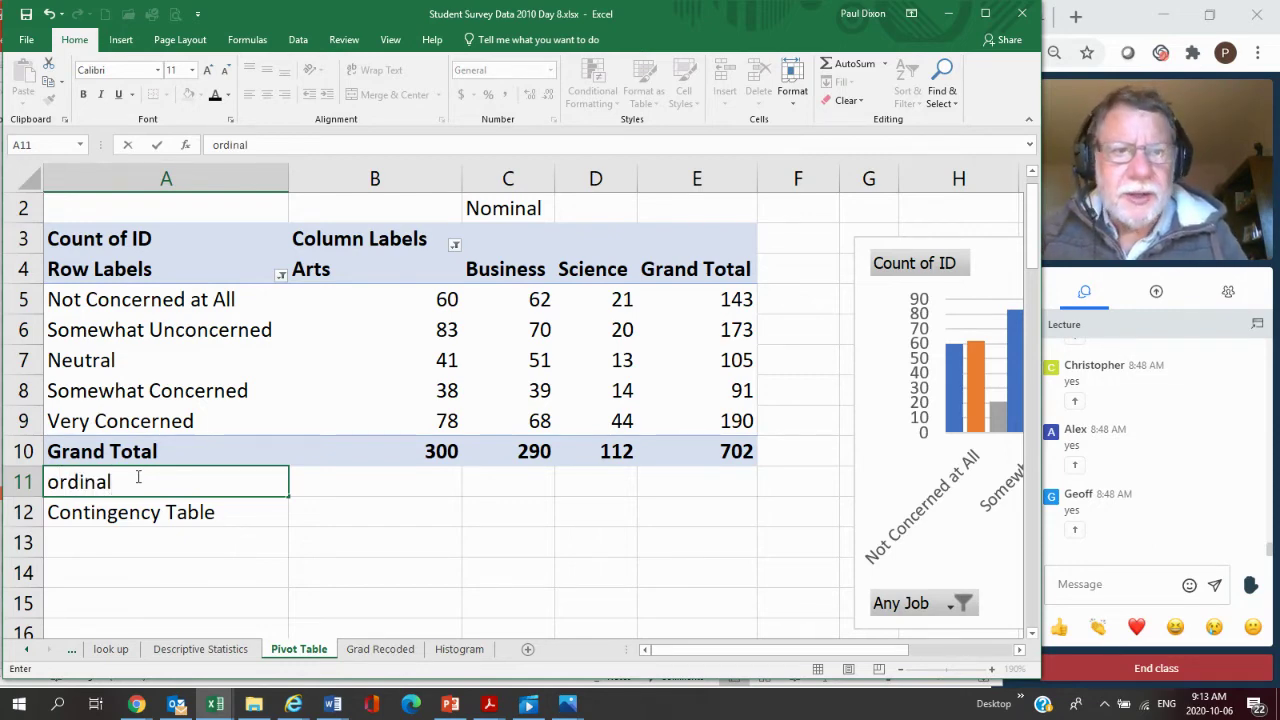
click(311, 517)
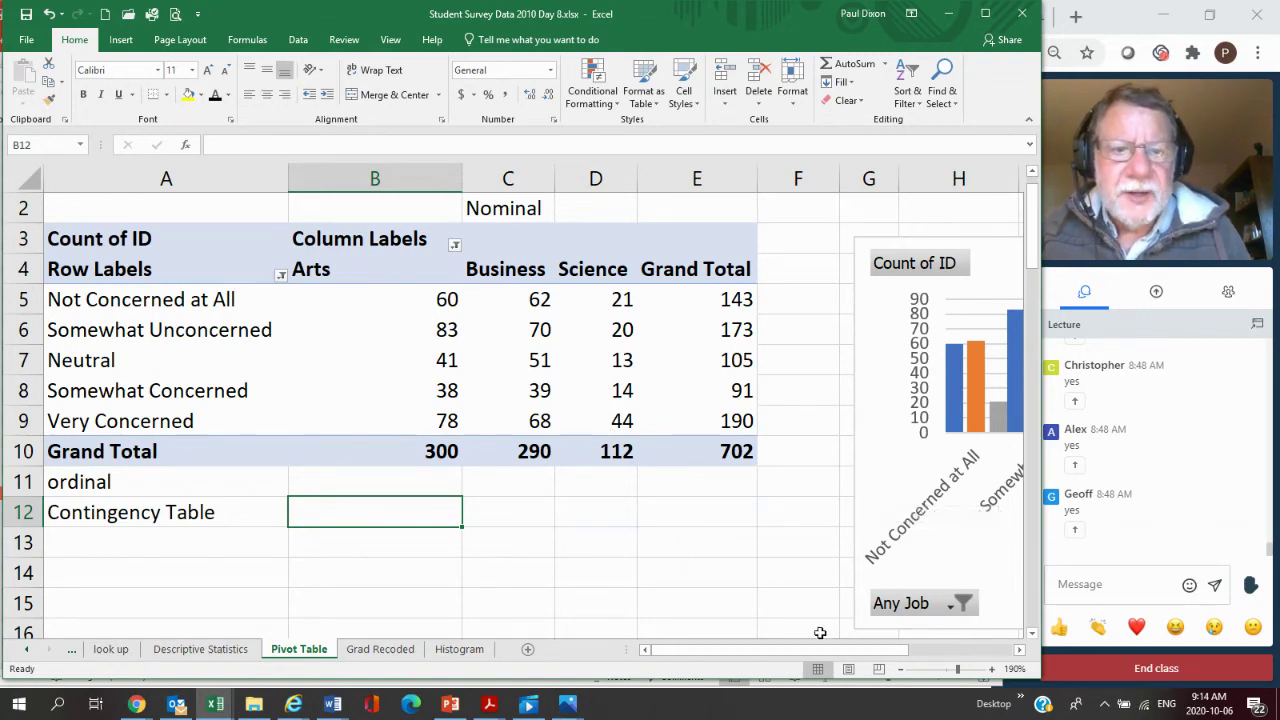
Set the Any Job by Program PivotChart's Count of ID values to show as % of Column Total
click(899, 467)
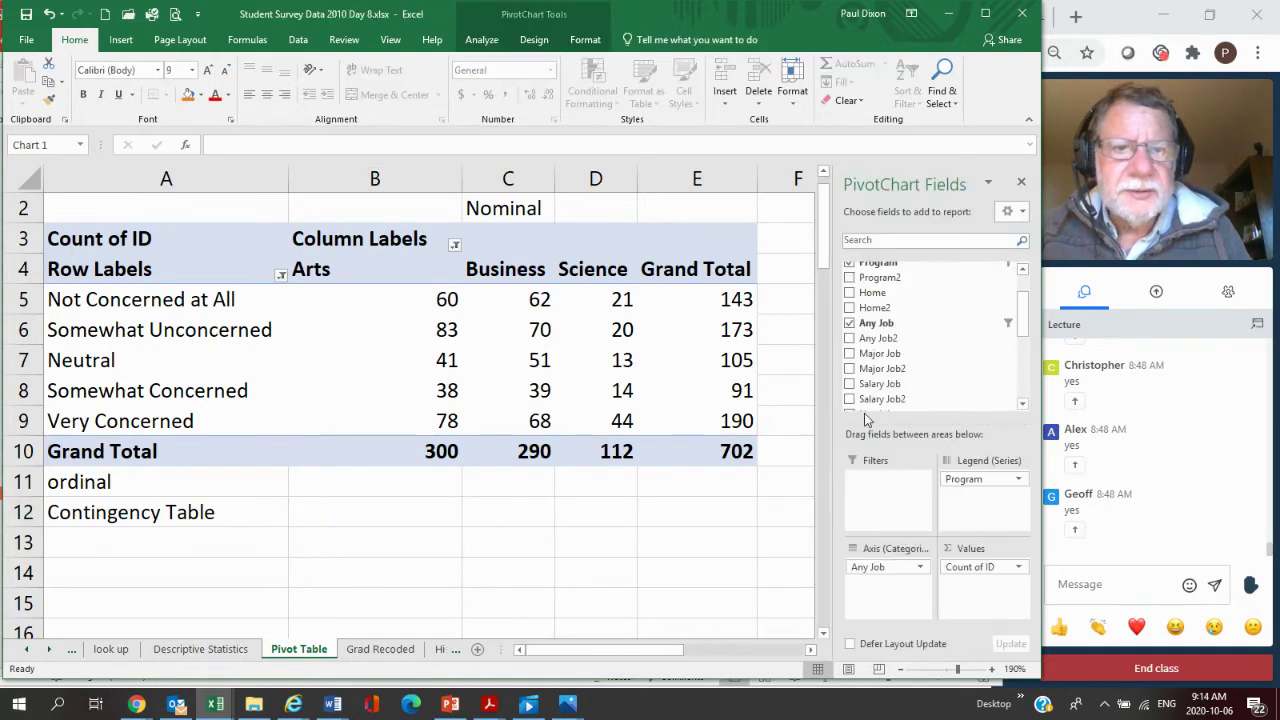
click(1000, 572)
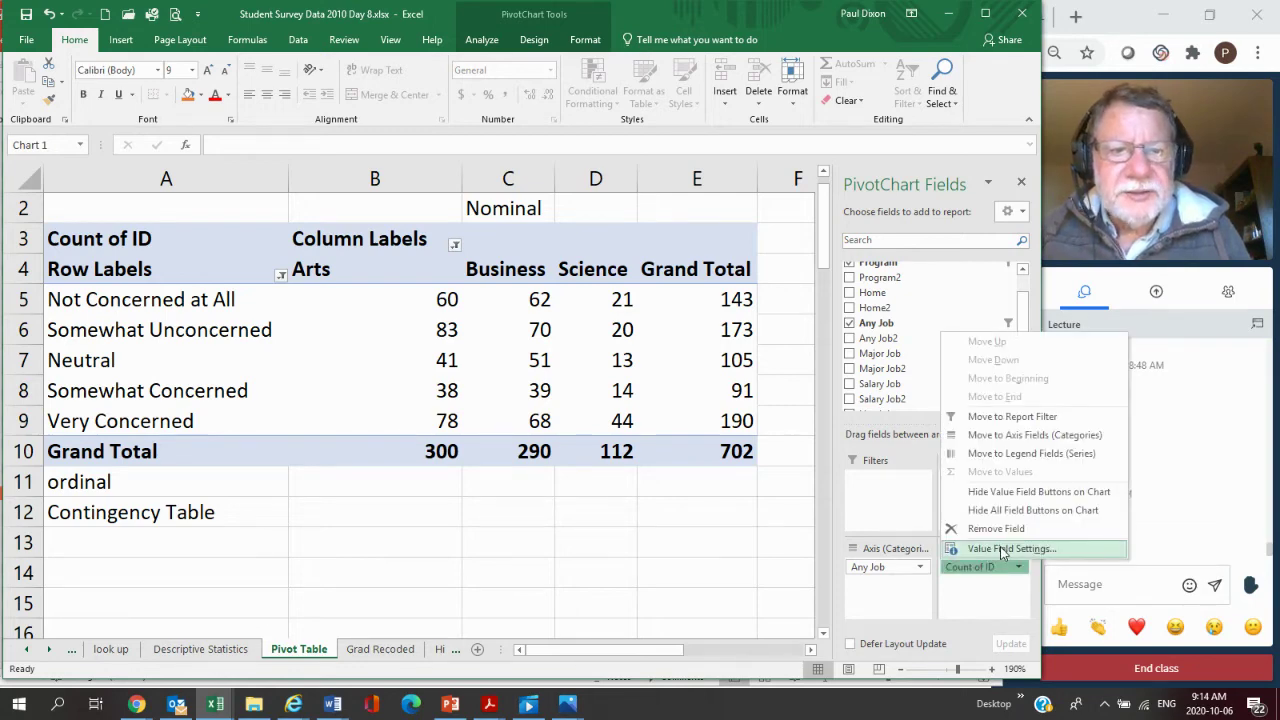
click(1003, 549)
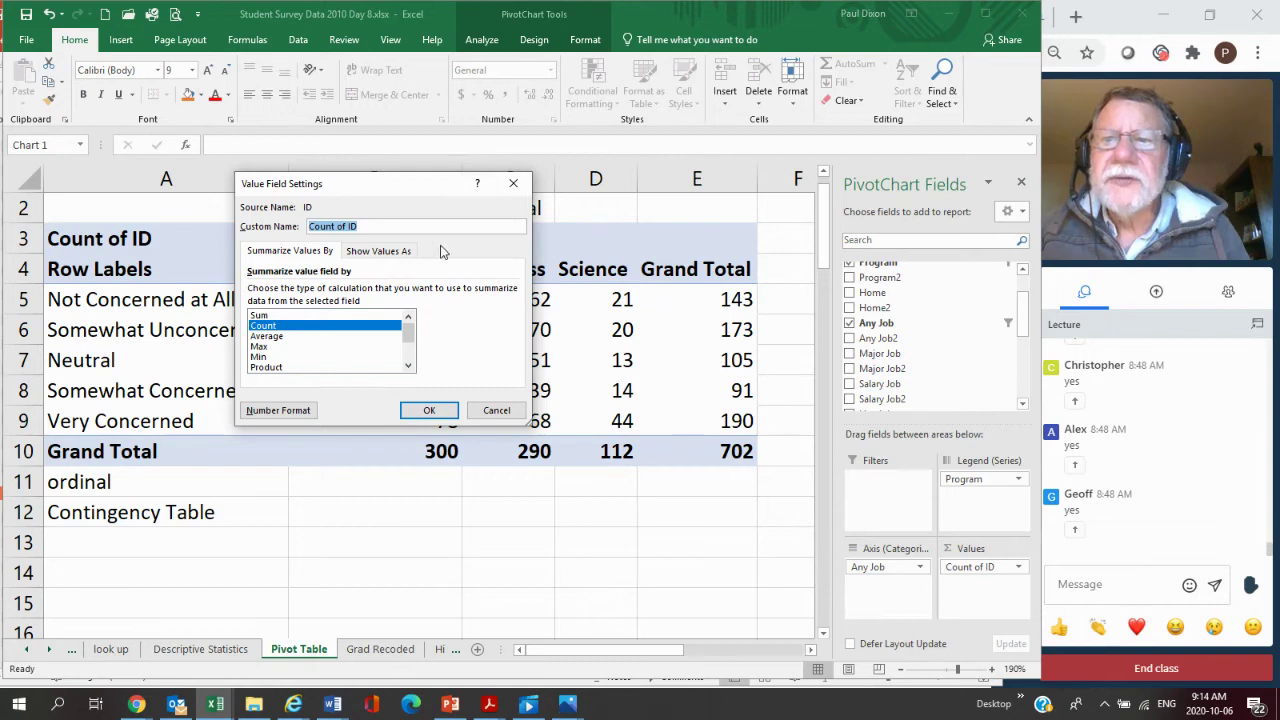
click(385, 252)
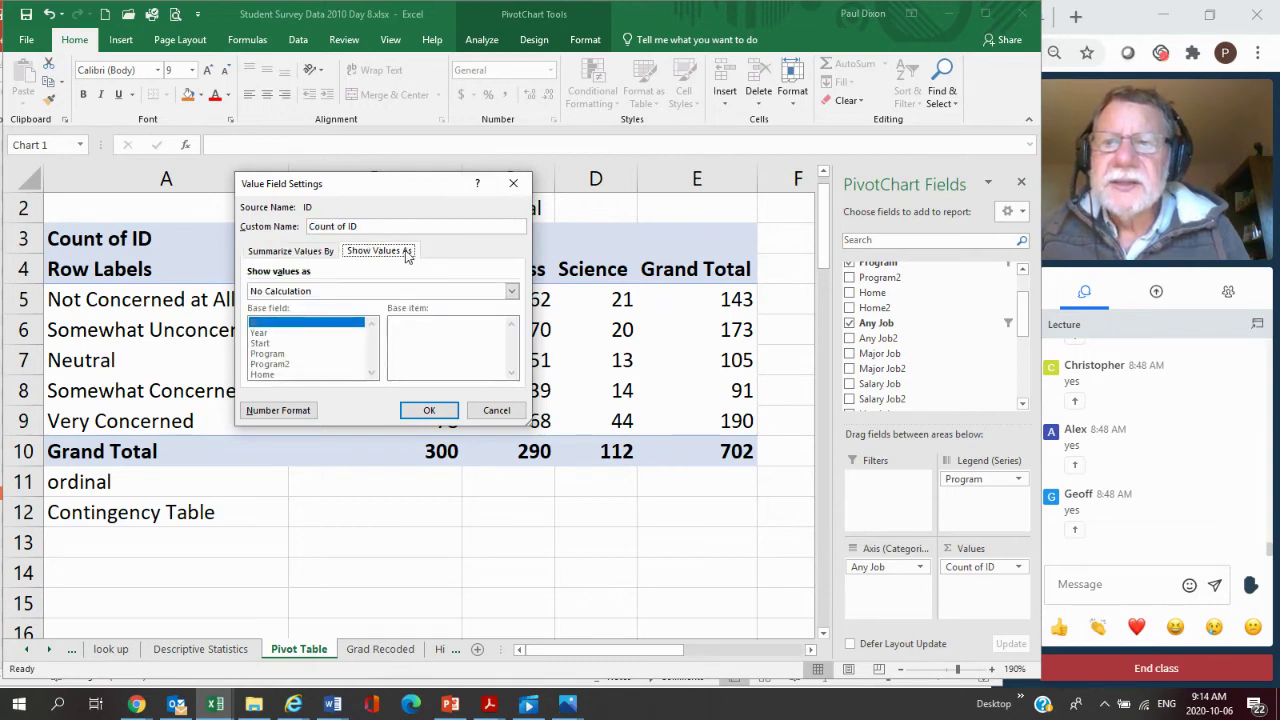
click(511, 291)
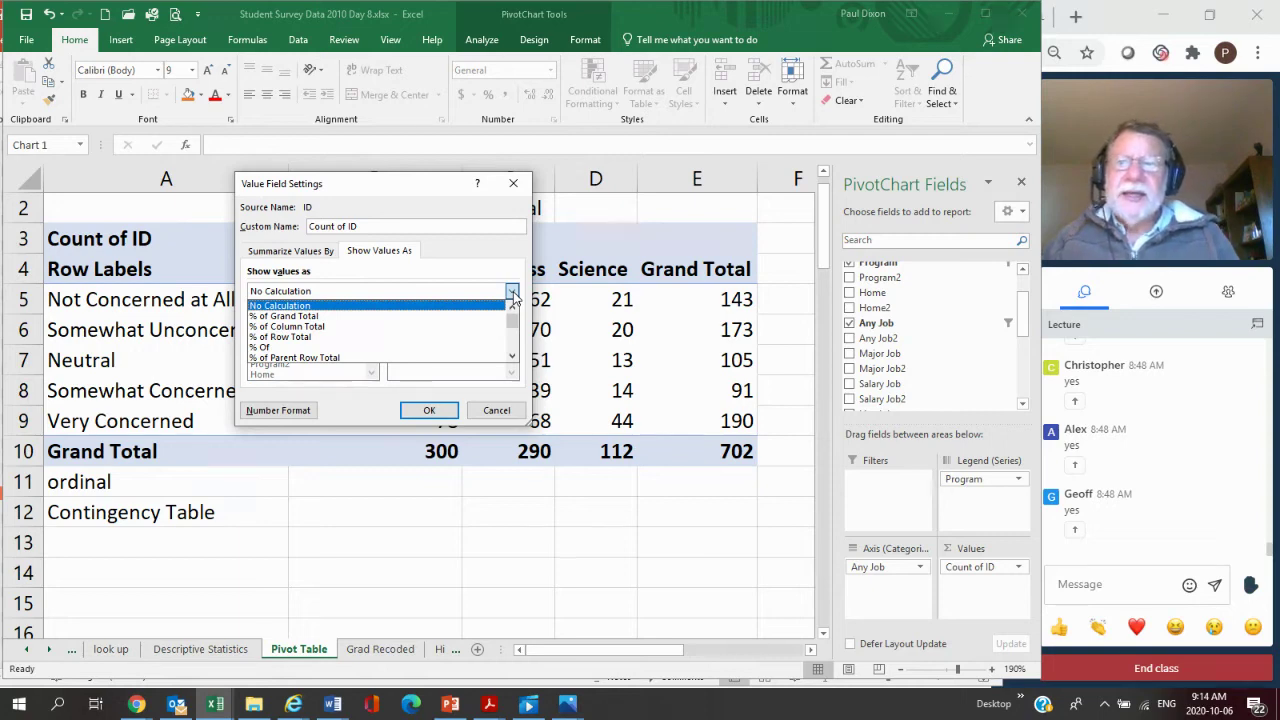
click(357, 327)
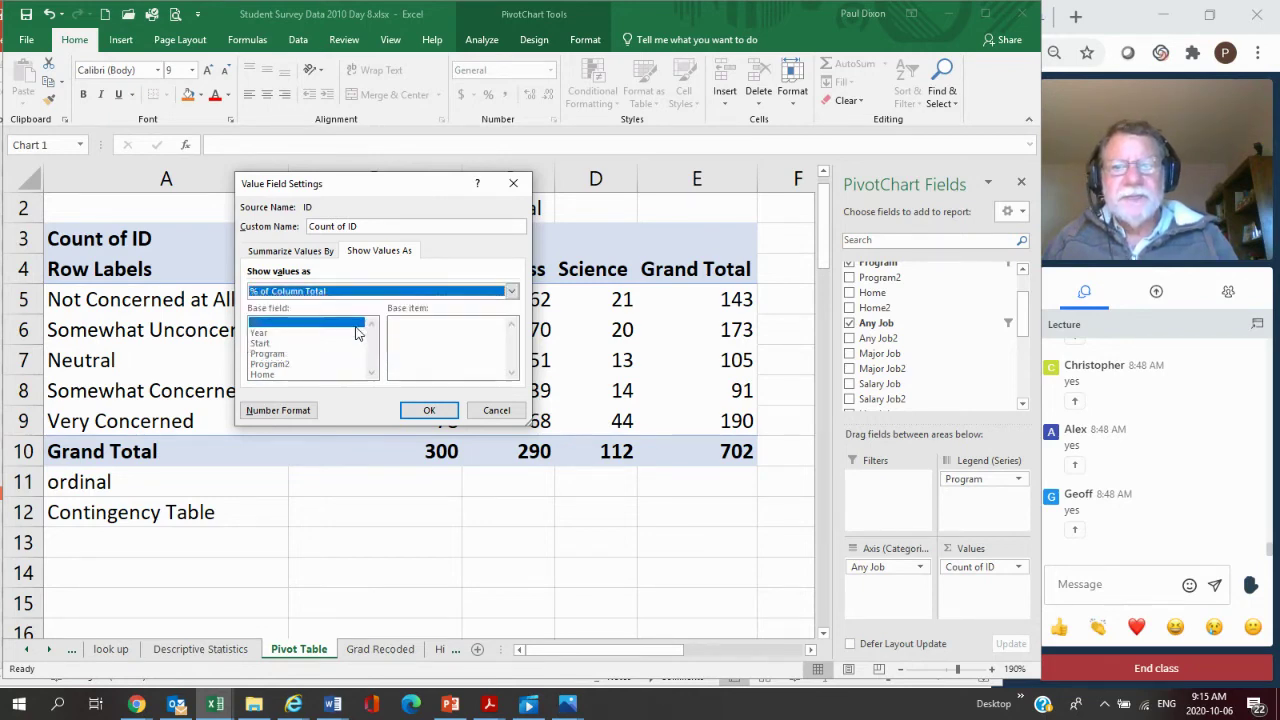
Format the Count of ID values as Percentage with 0 decimal places and apply the value field settings
click(289, 414)
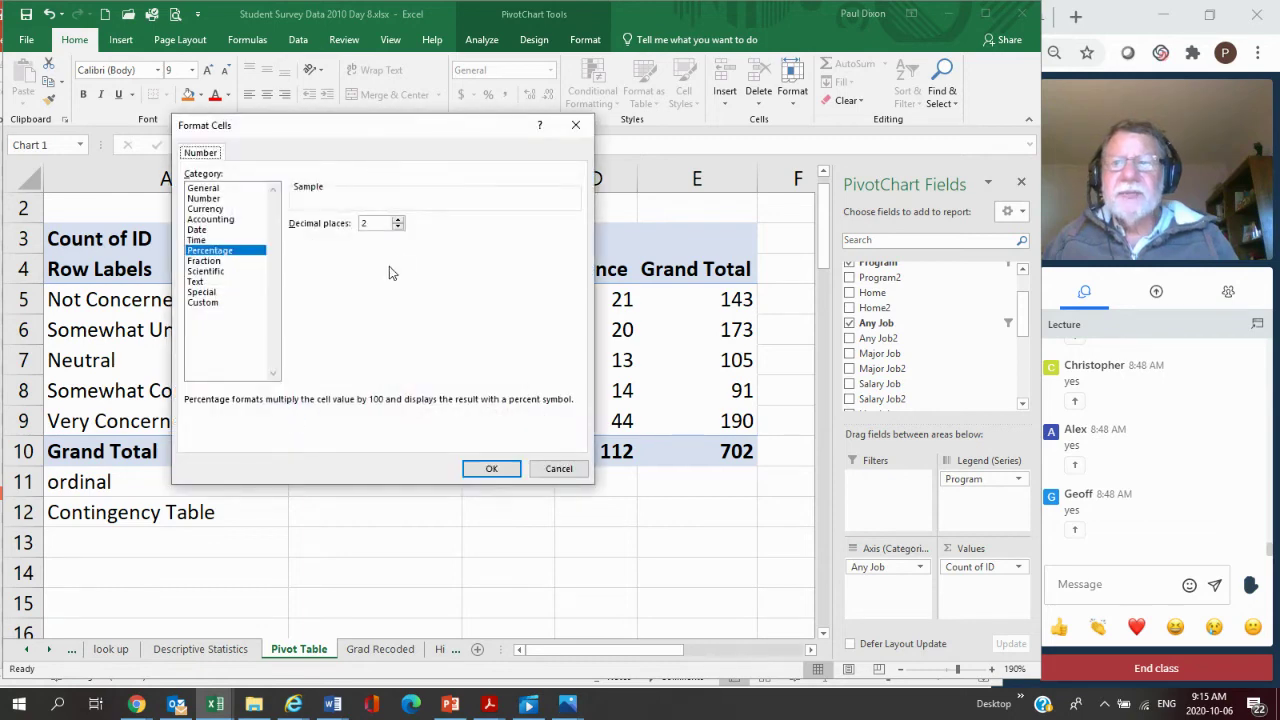
click(398, 227)
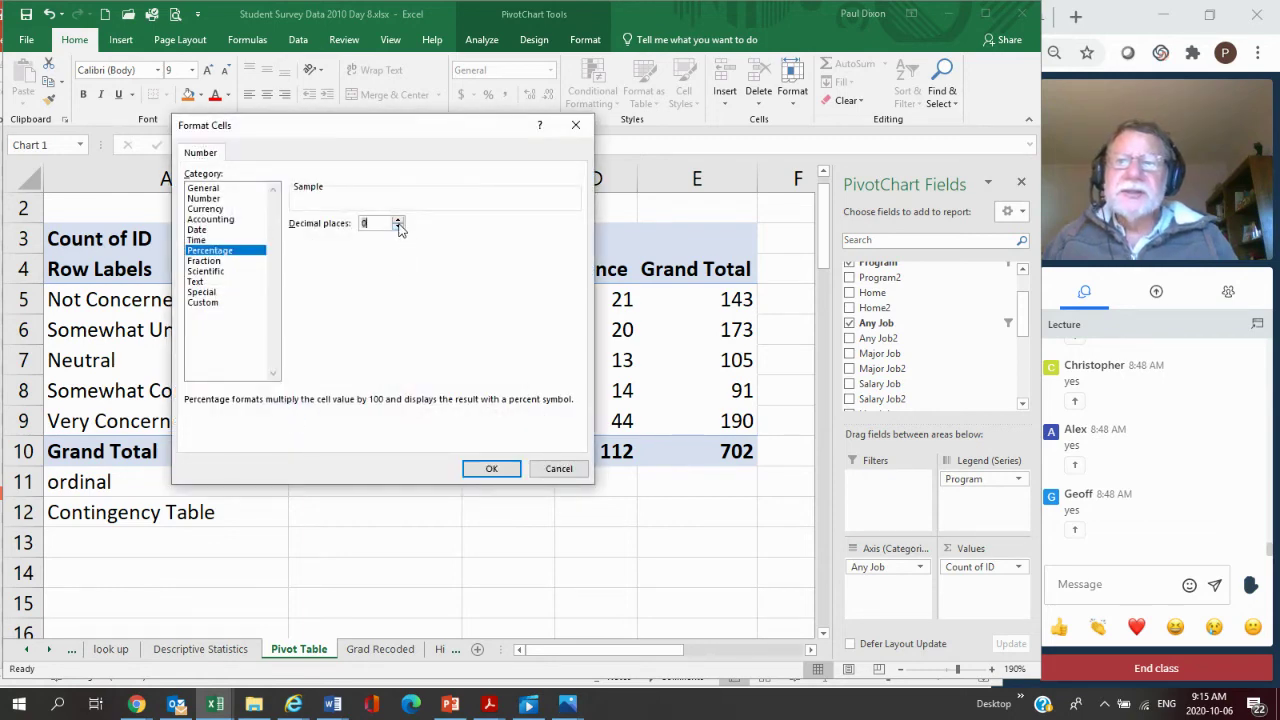
click(491, 469)
click(427, 412)
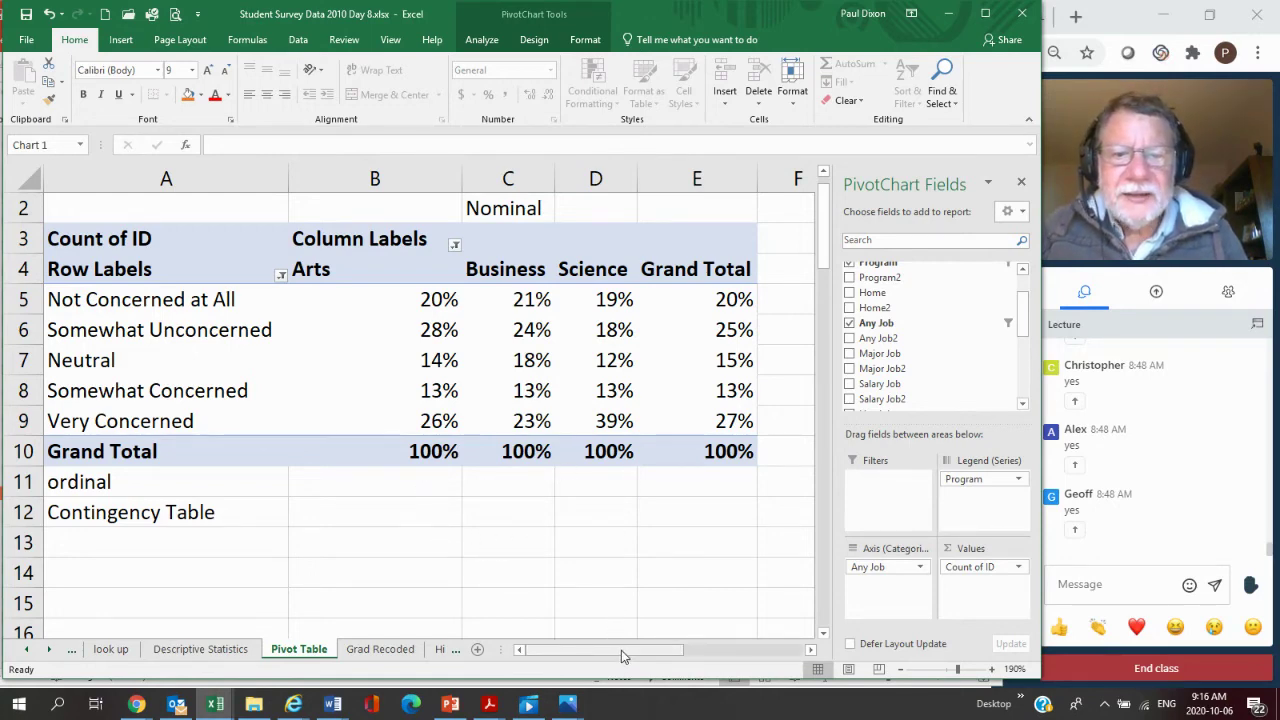
Move the Any Job by Program chart over the pivot table's percentages, next to the concern-level row labels
drag(620, 652, 640, 651)
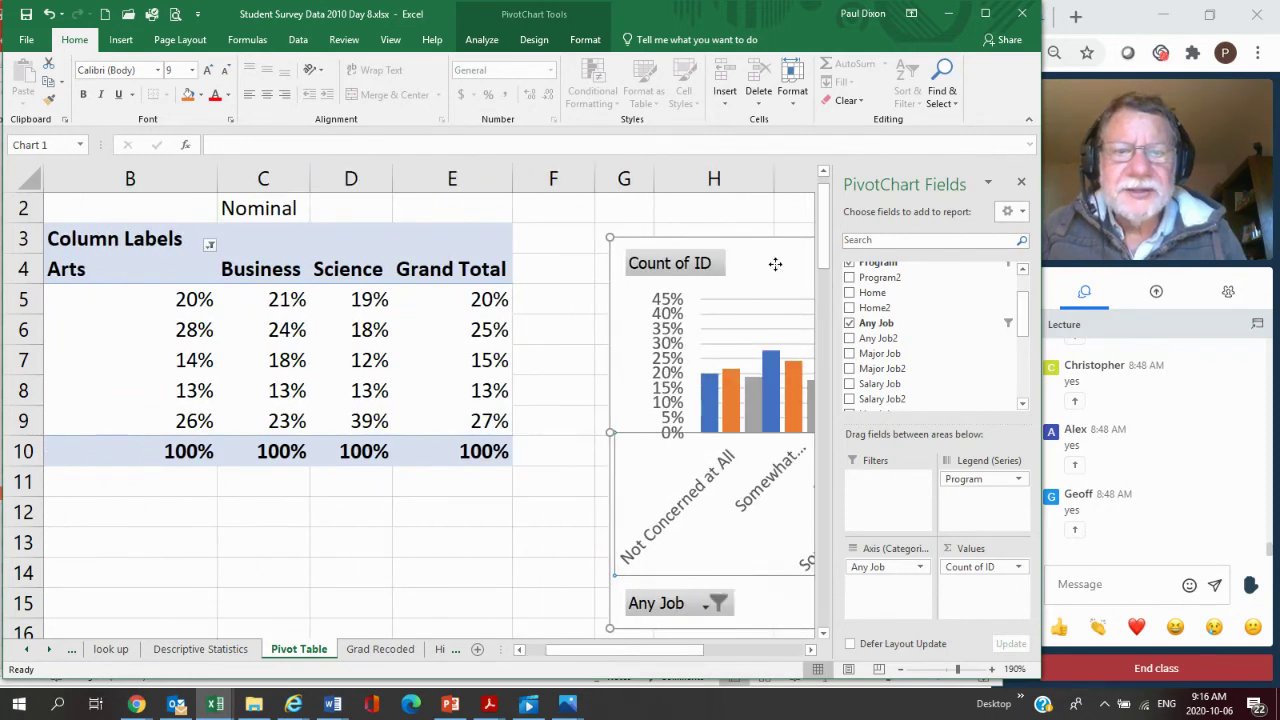
drag(771, 263, 347, 259)
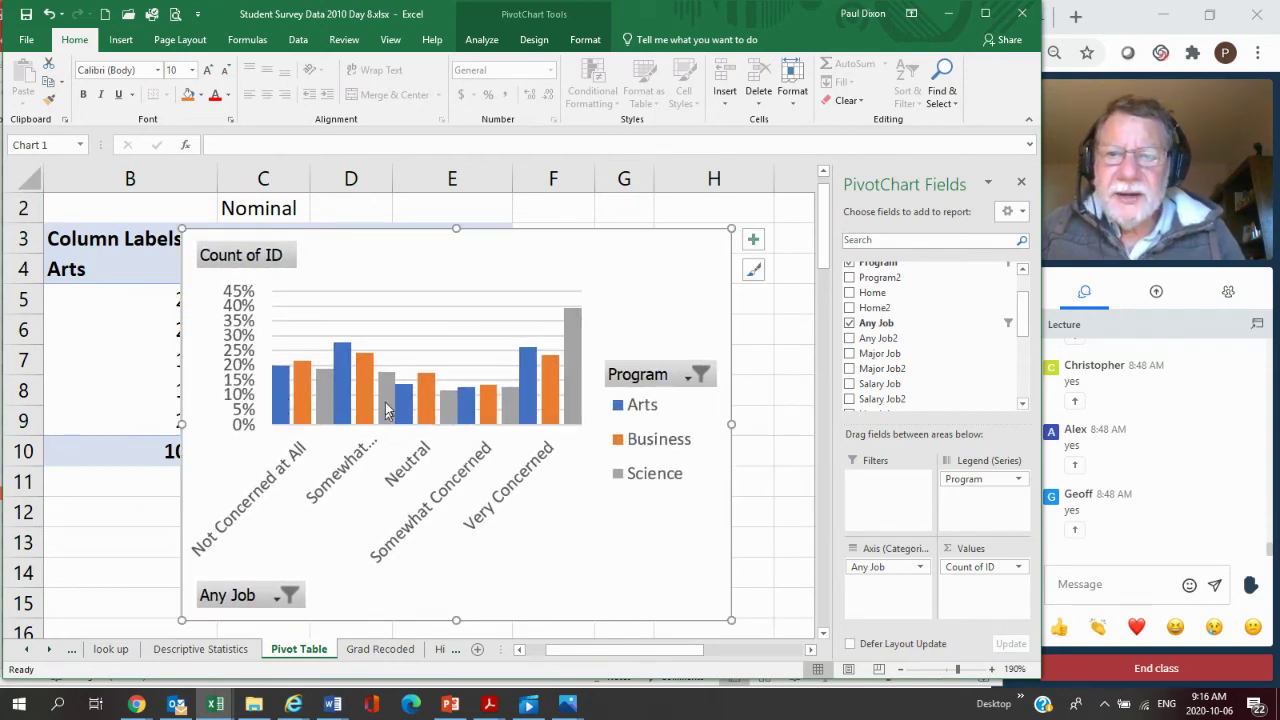
drag(463, 252, 517, 249)
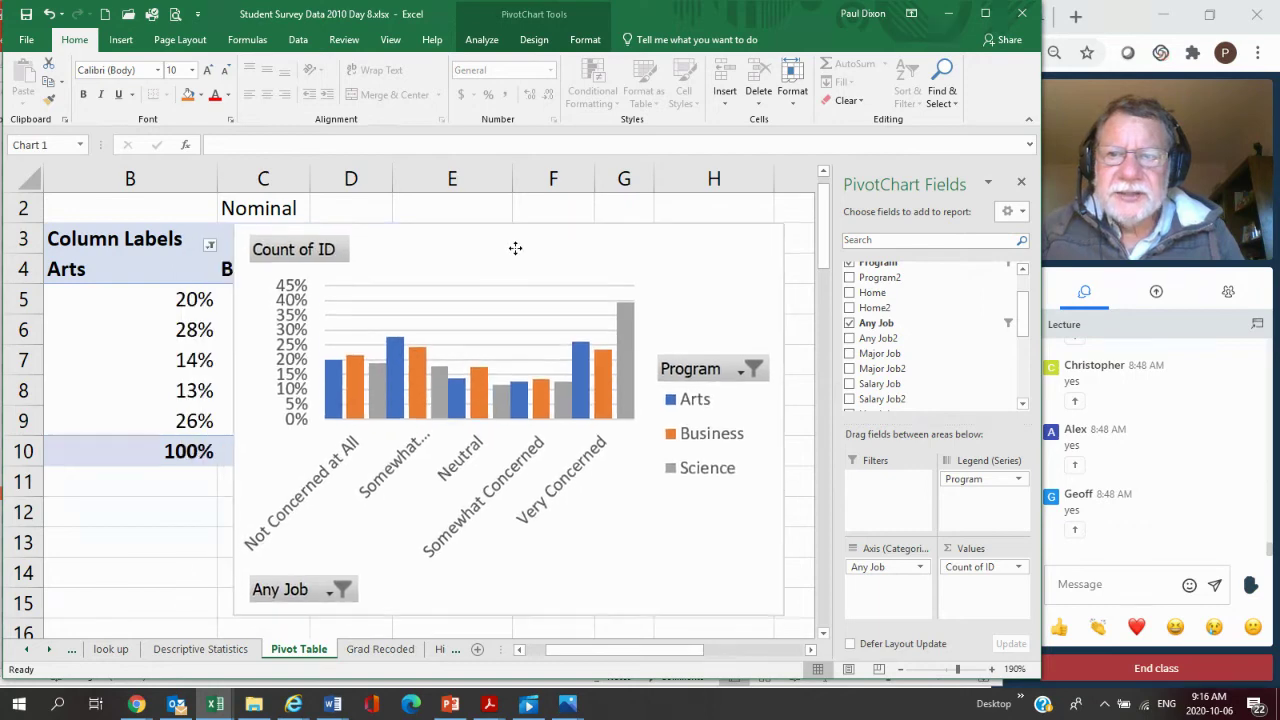
drag(558, 652, 540, 655)
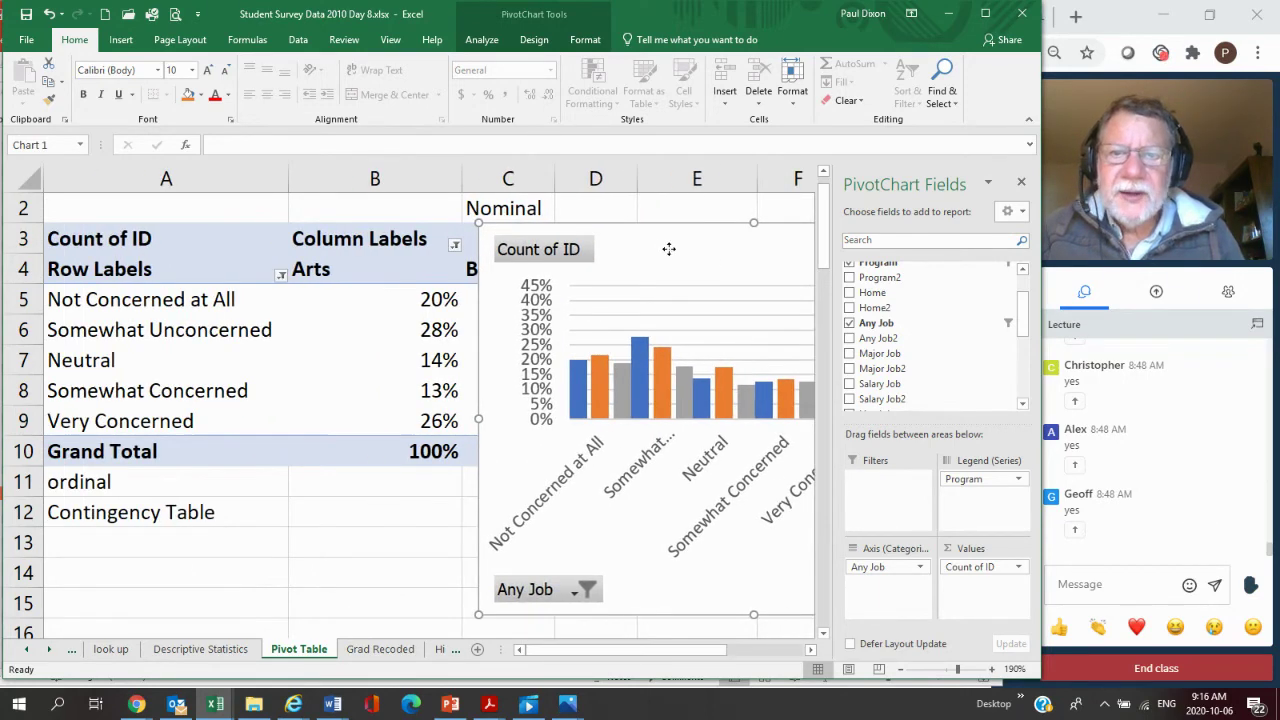
drag(667, 249, 473, 319)
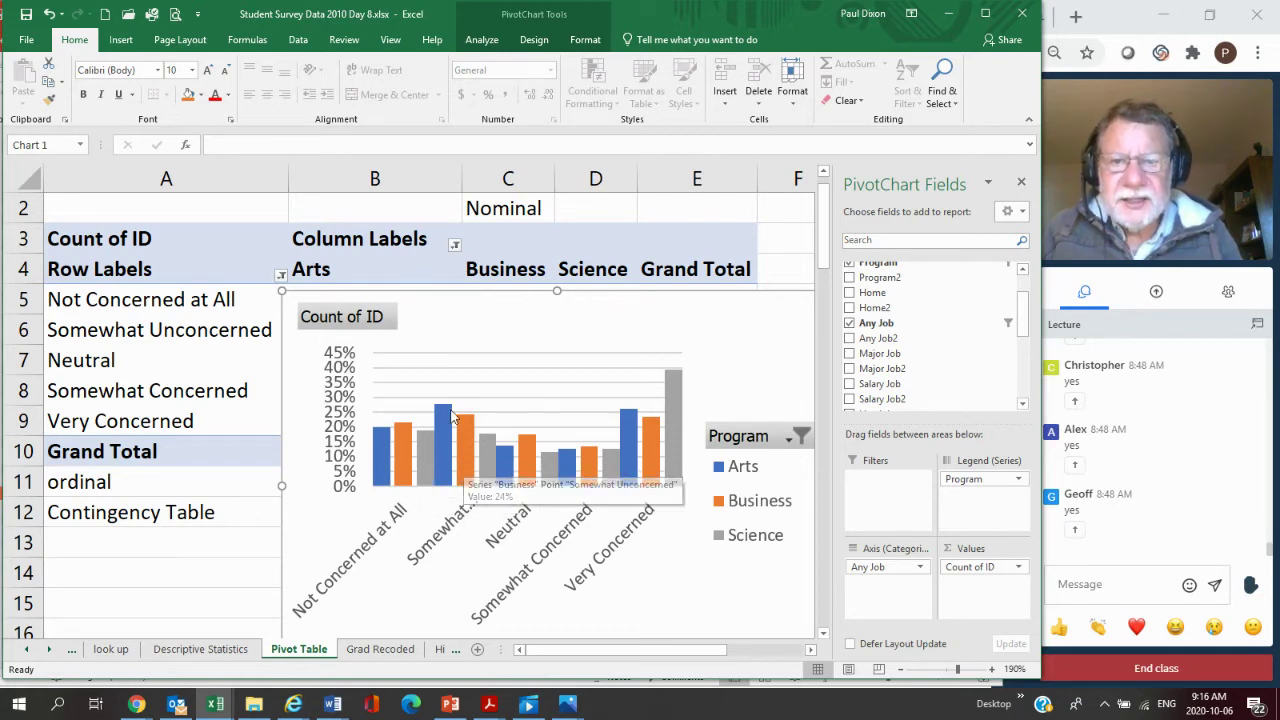
mouse_move(478, 467)
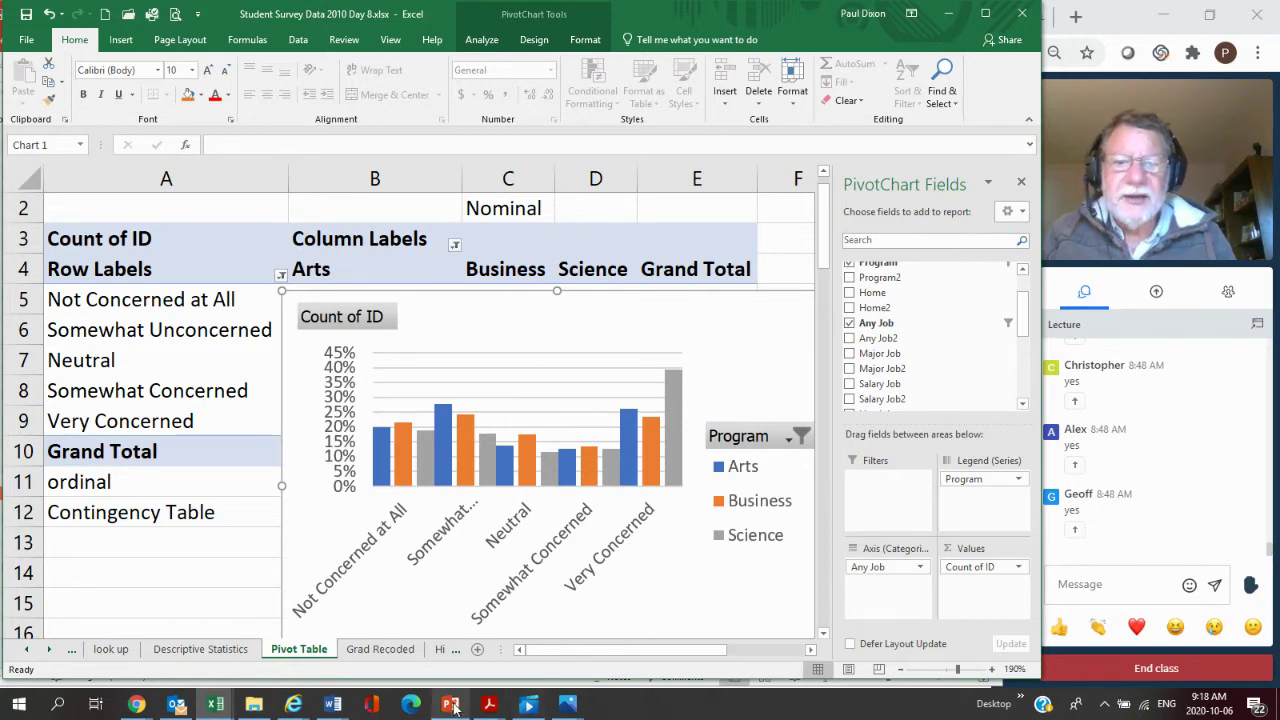
Switch to the Day 8 Fall 2020 presentation in PowerPoint and review the contingency table slides from slide 19 to slide 22
mouse_move(452, 706)
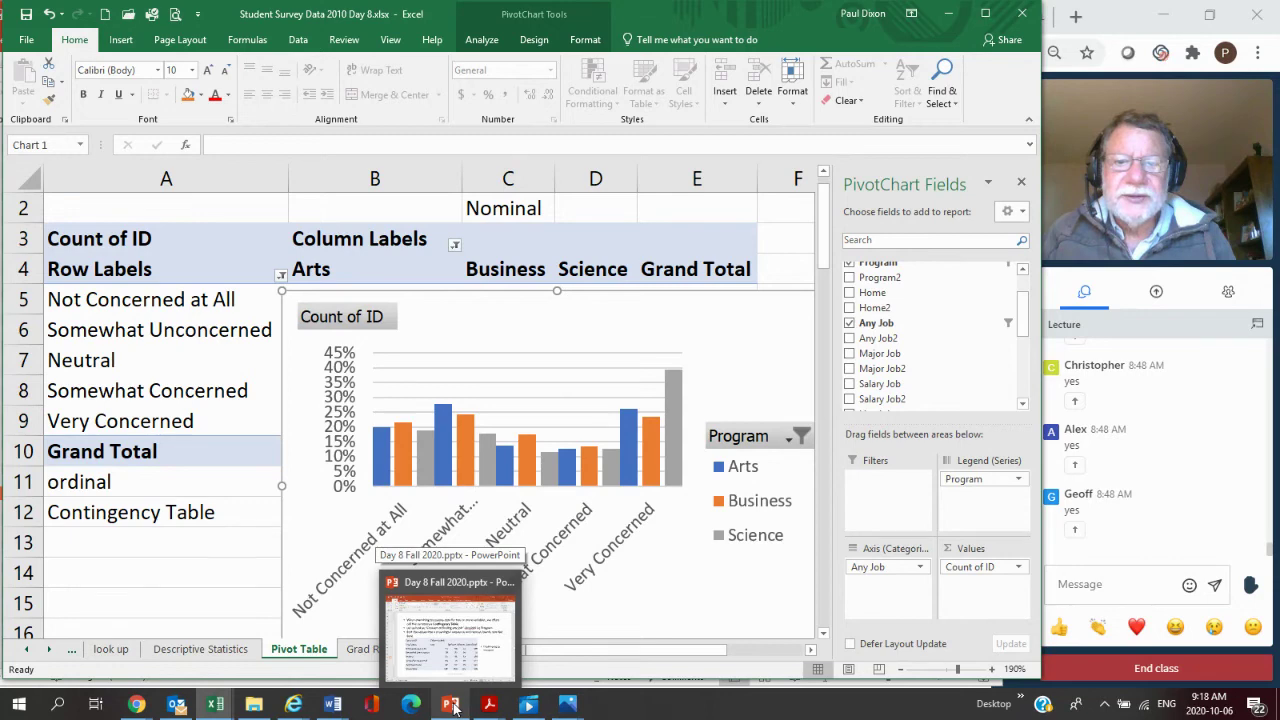
click(452, 706)
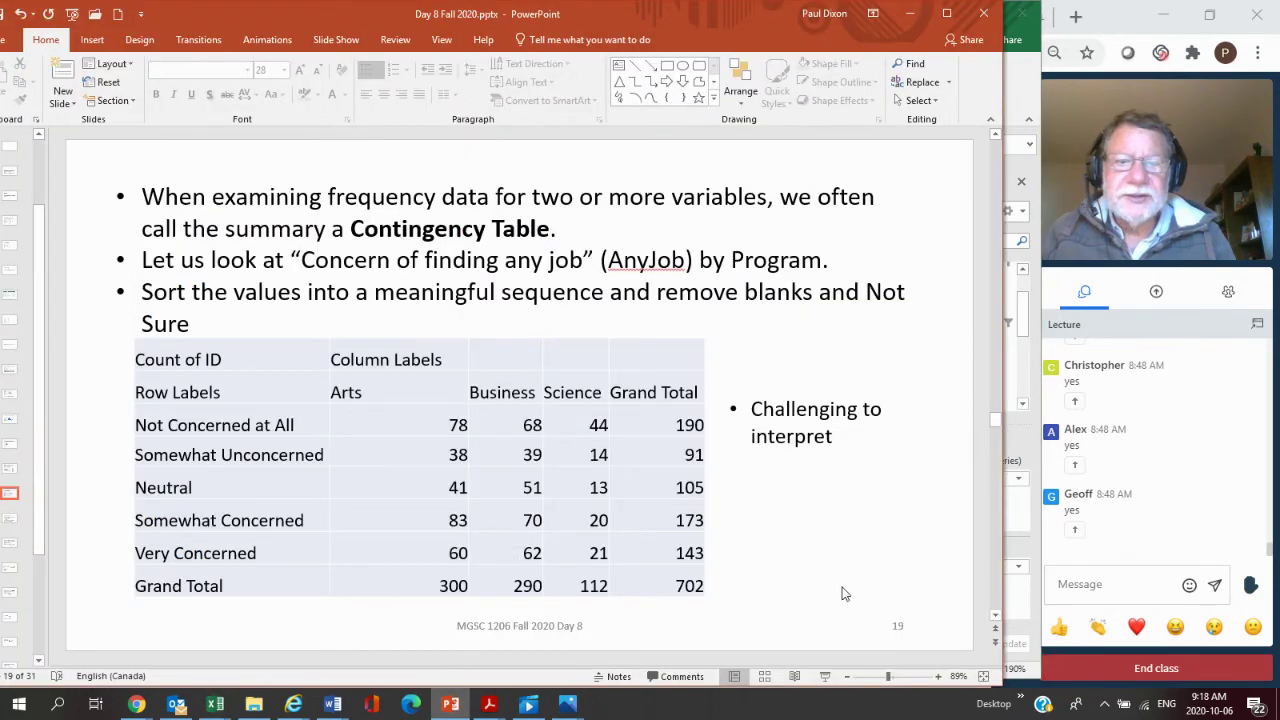
click(997, 594)
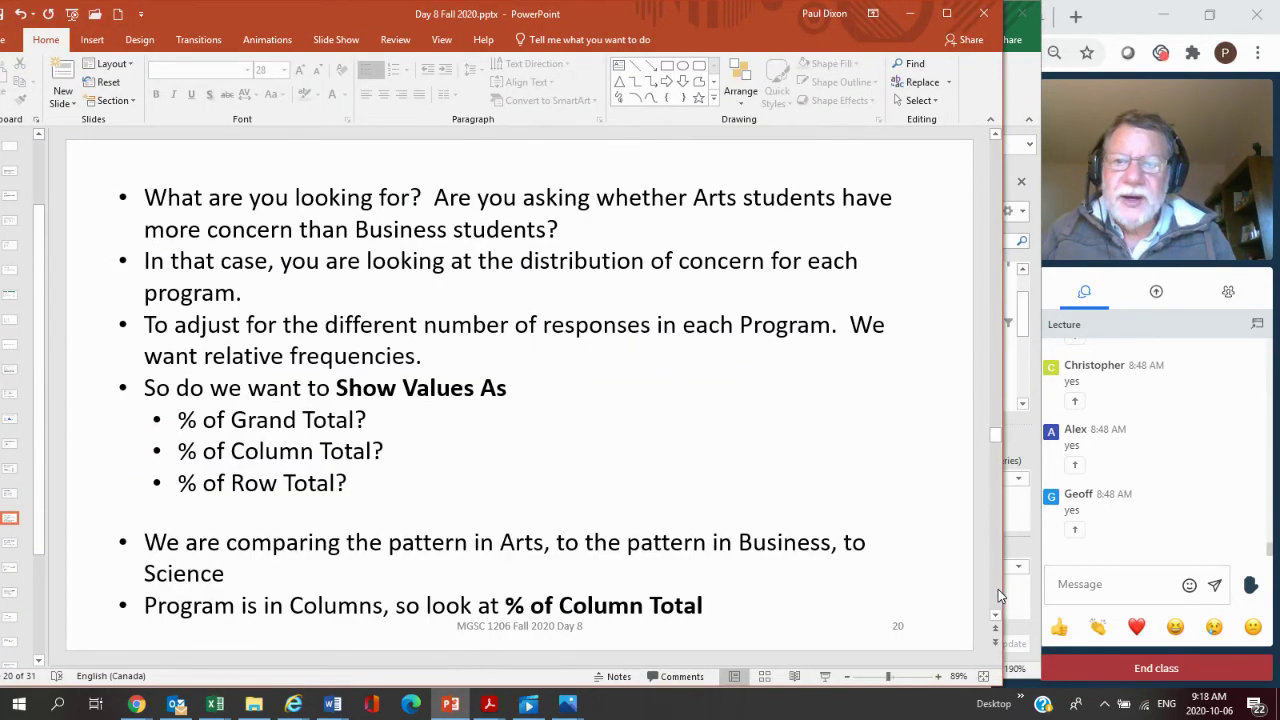
click(998, 589)
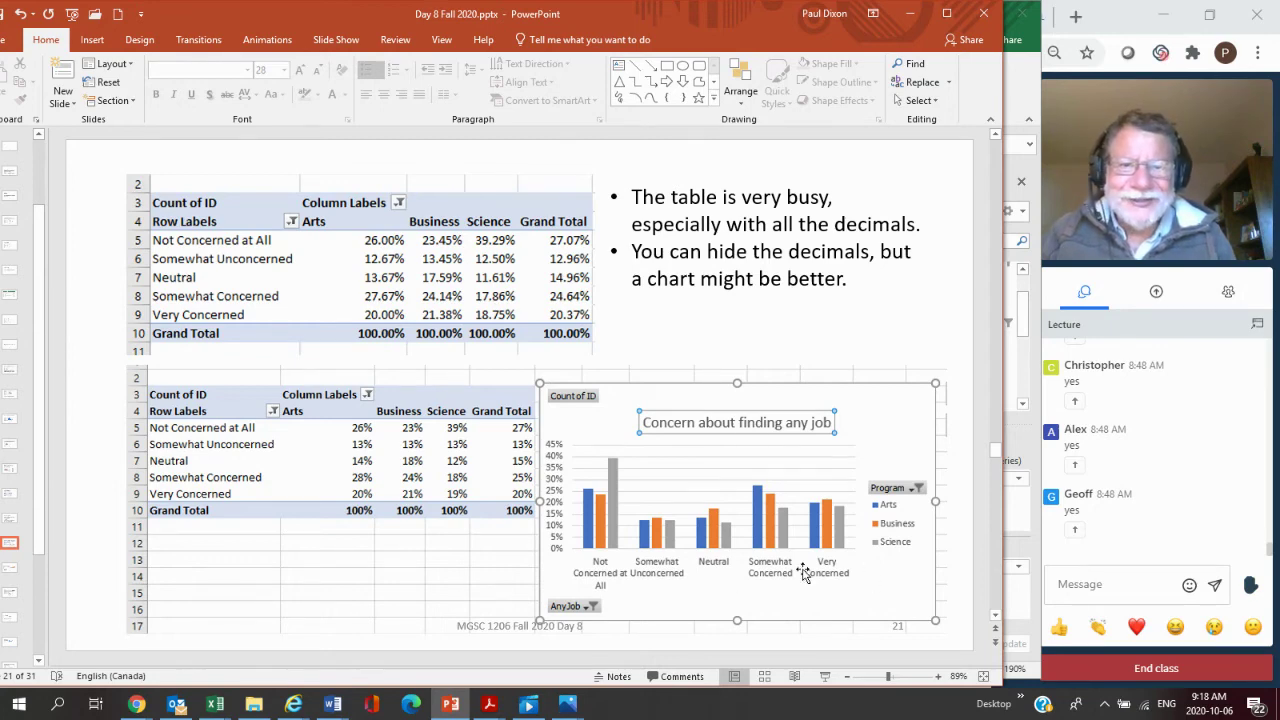
click(998, 597)
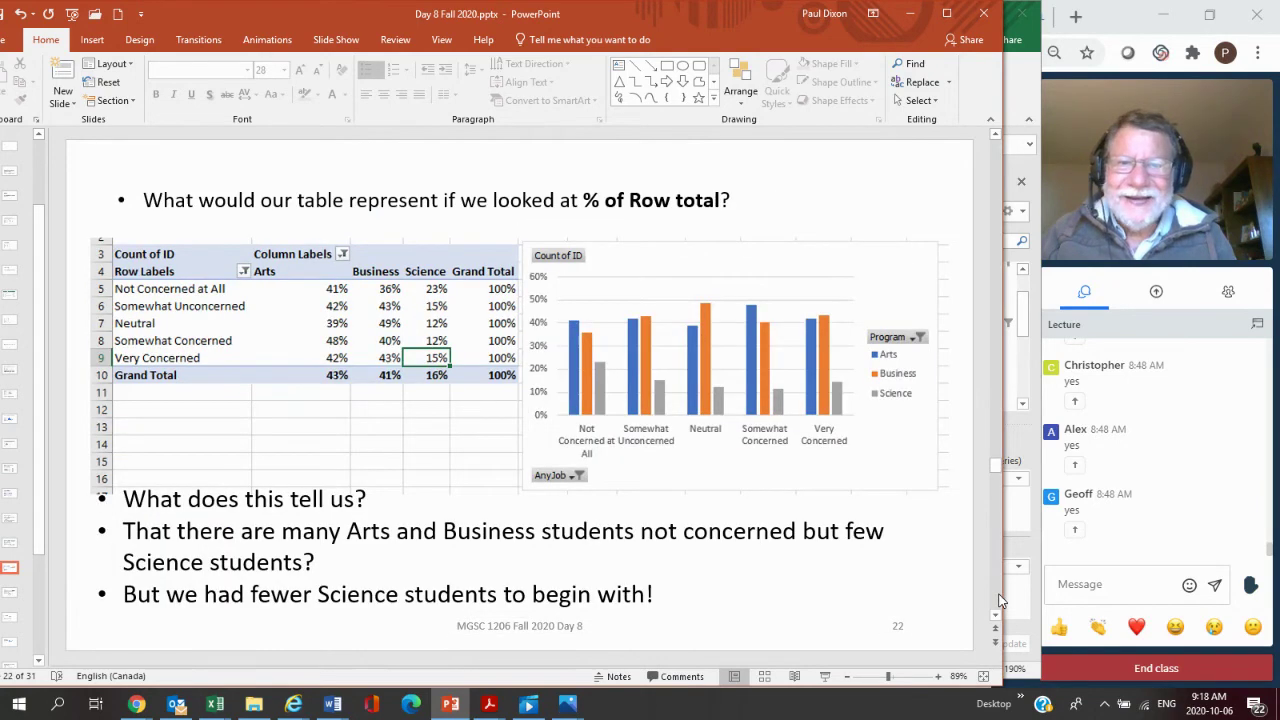
Return to the Excel survey workbook and show the Count of ID values as % of Row Total
click(451, 706)
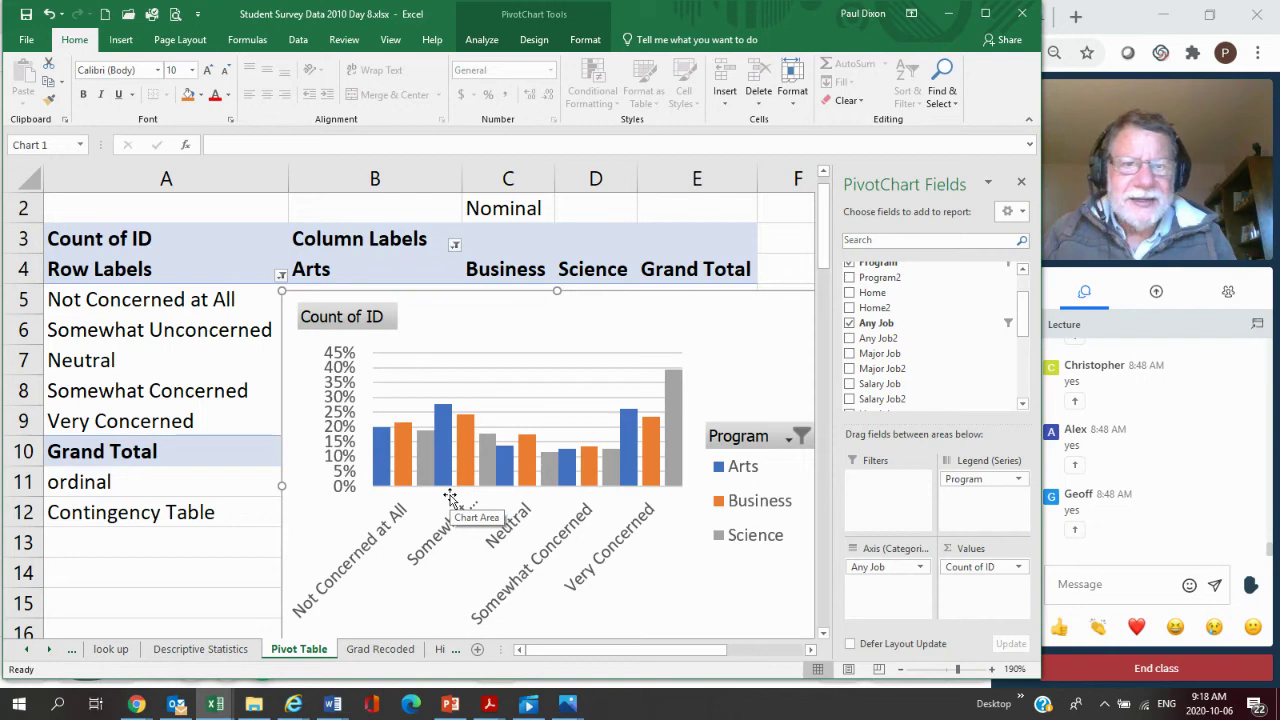
click(970, 568)
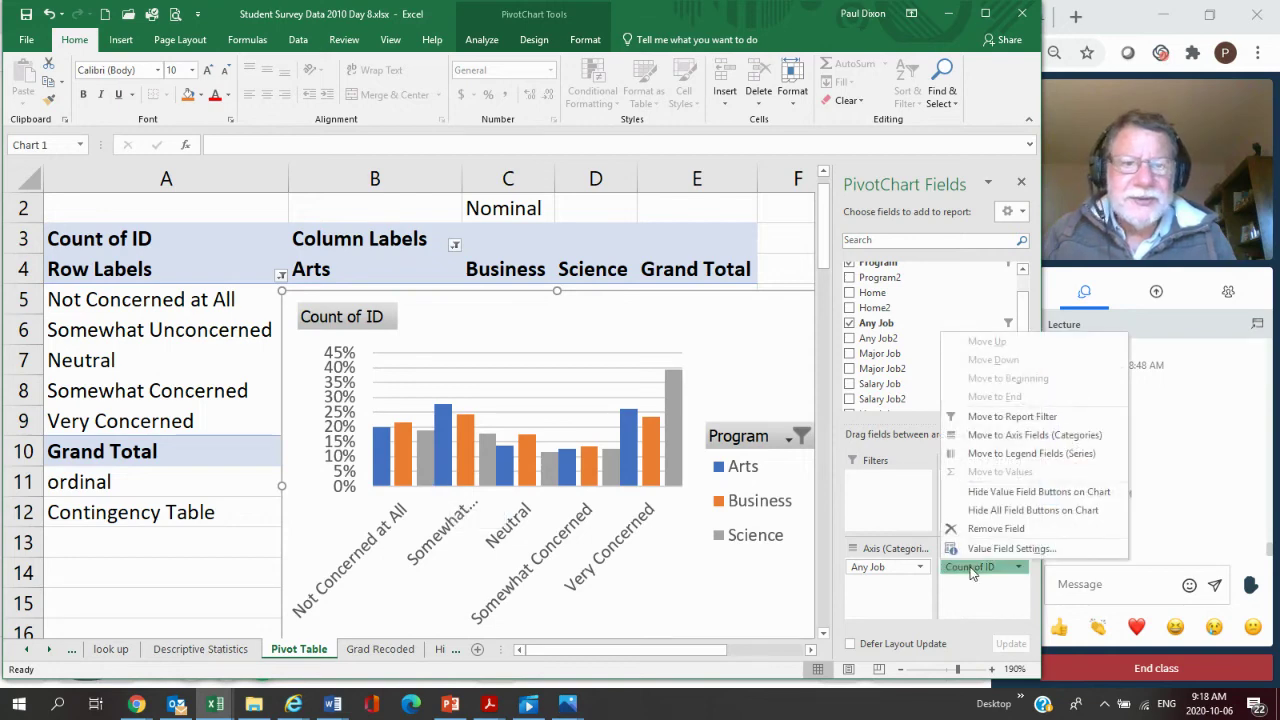
click(995, 550)
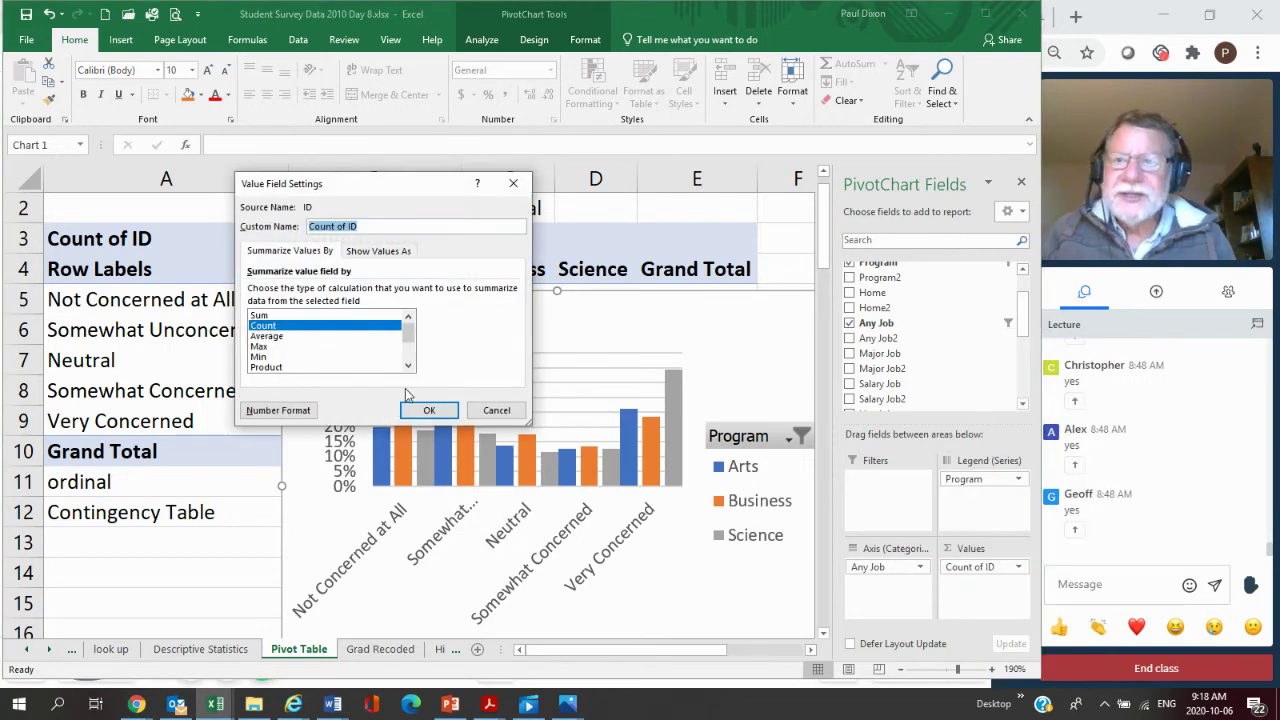
click(372, 253)
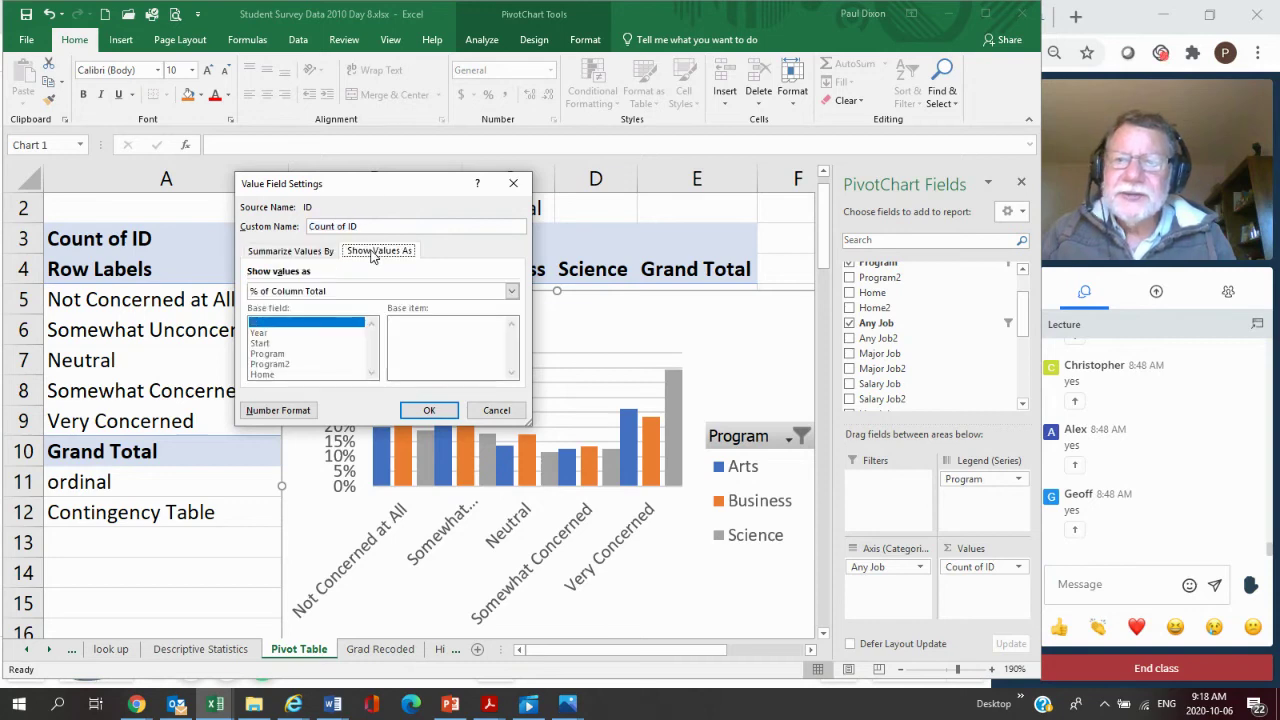
click(511, 291)
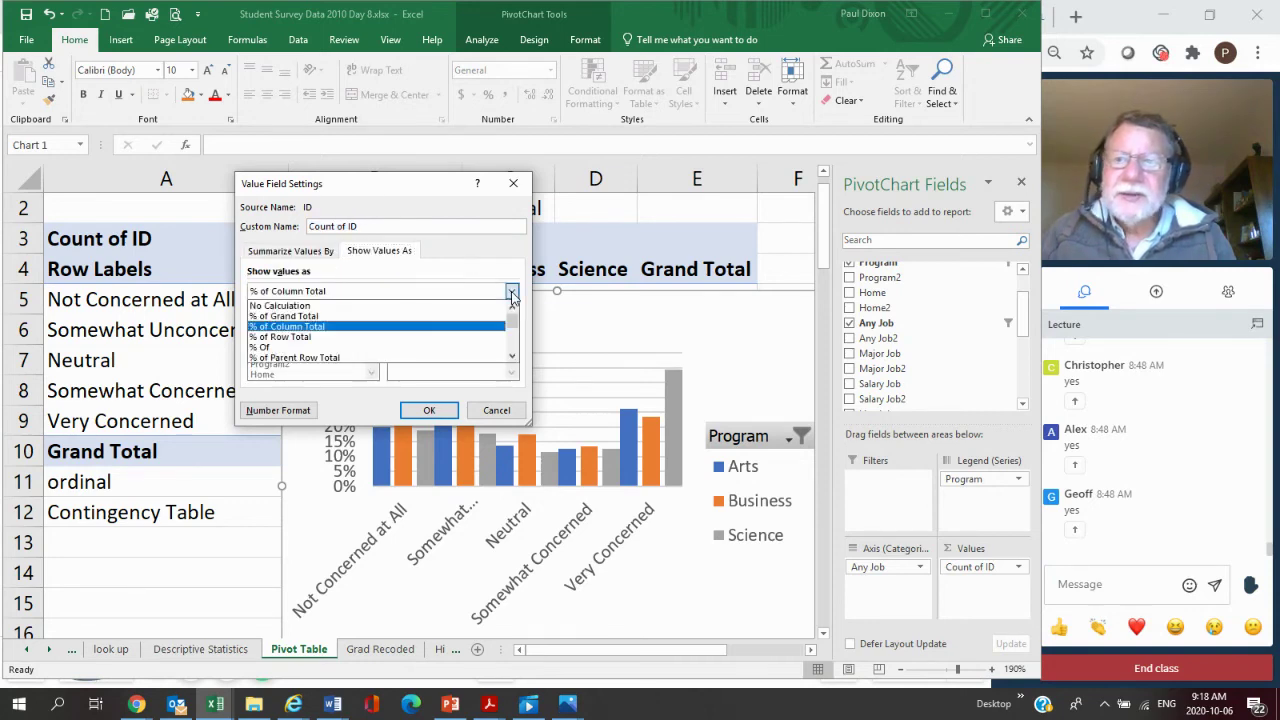
click(490, 338)
click(430, 410)
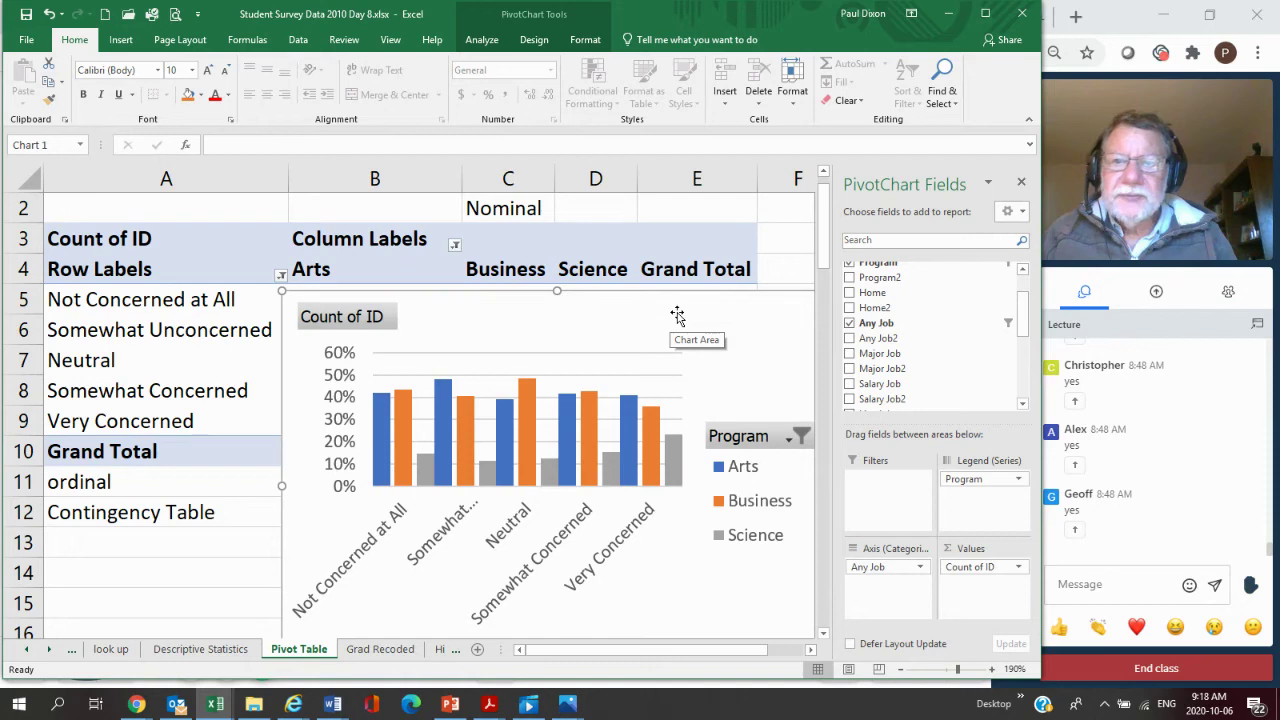
Shift the chart slightly to fit its full width in view and examine the program bars for each concern level
drag(677, 316, 644, 301)
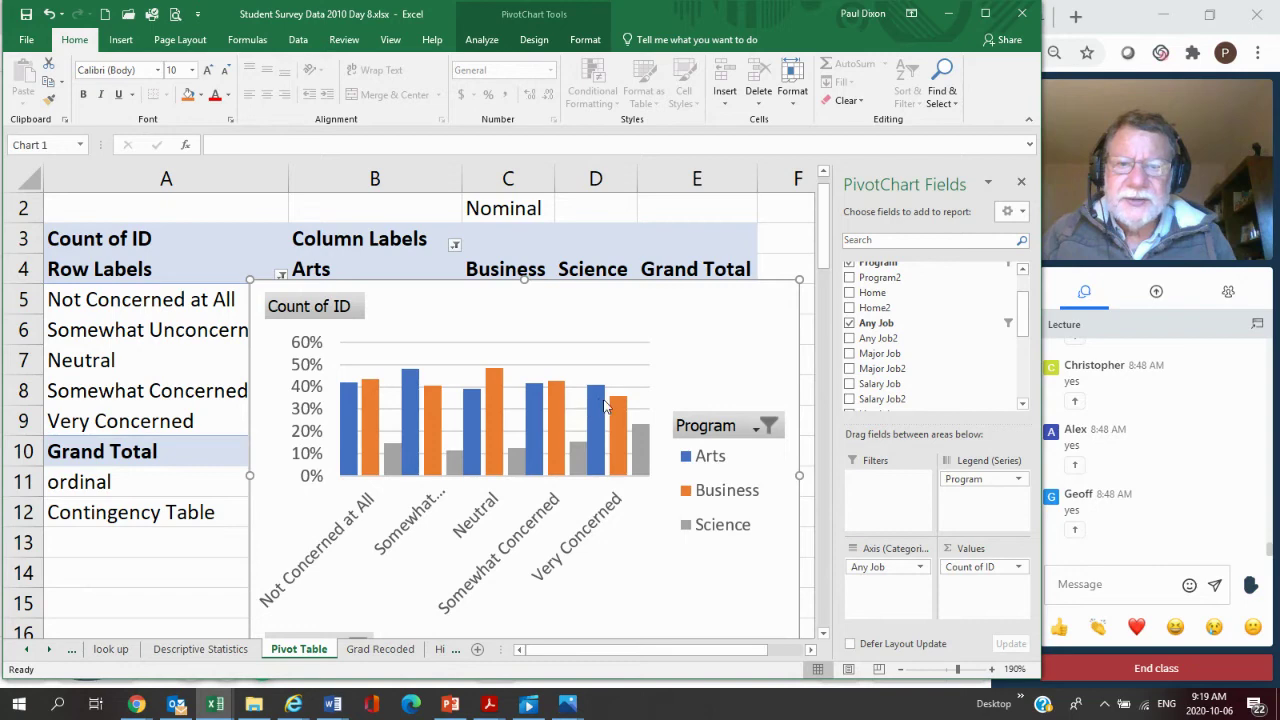
mouse_move(603, 404)
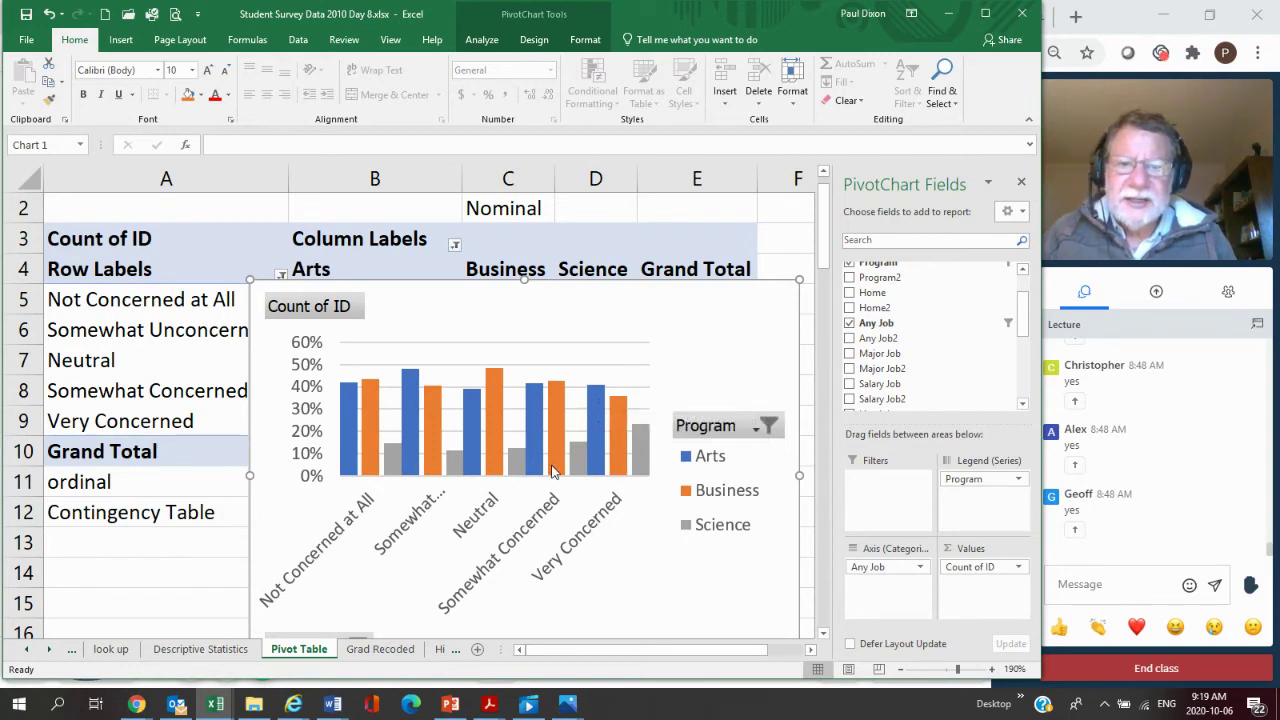
mouse_move(634, 450)
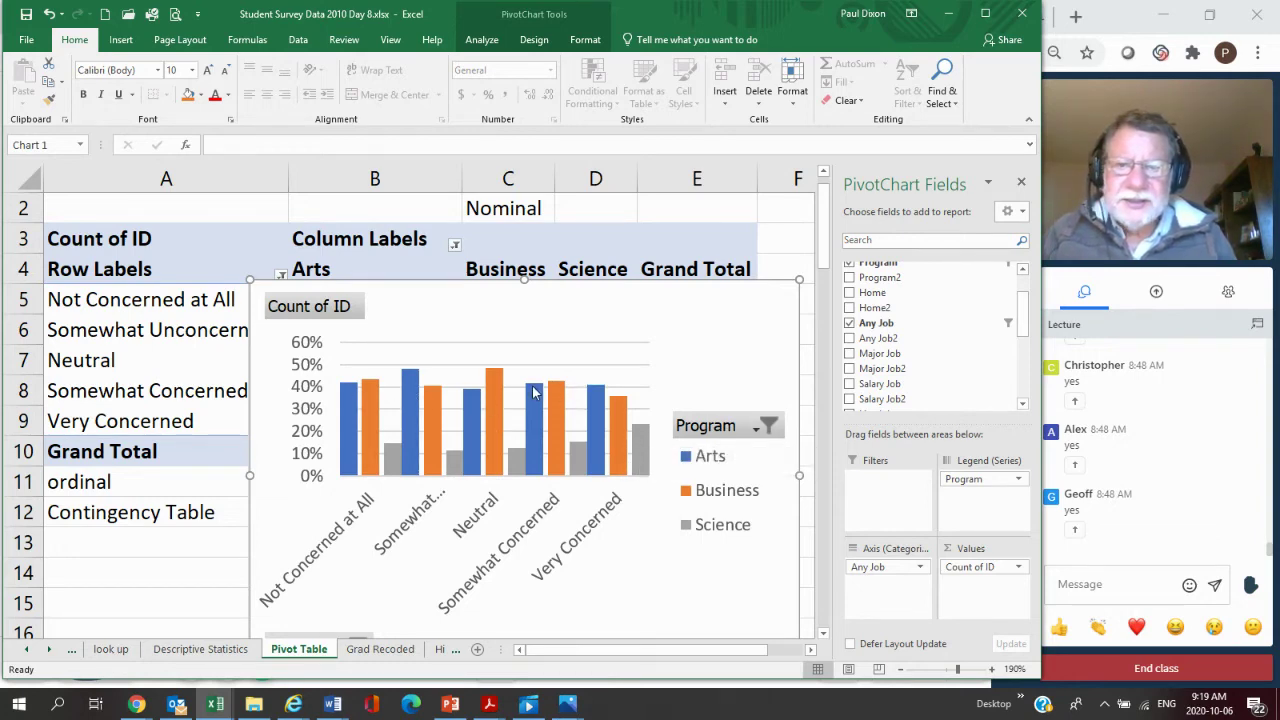
mouse_move(559, 397)
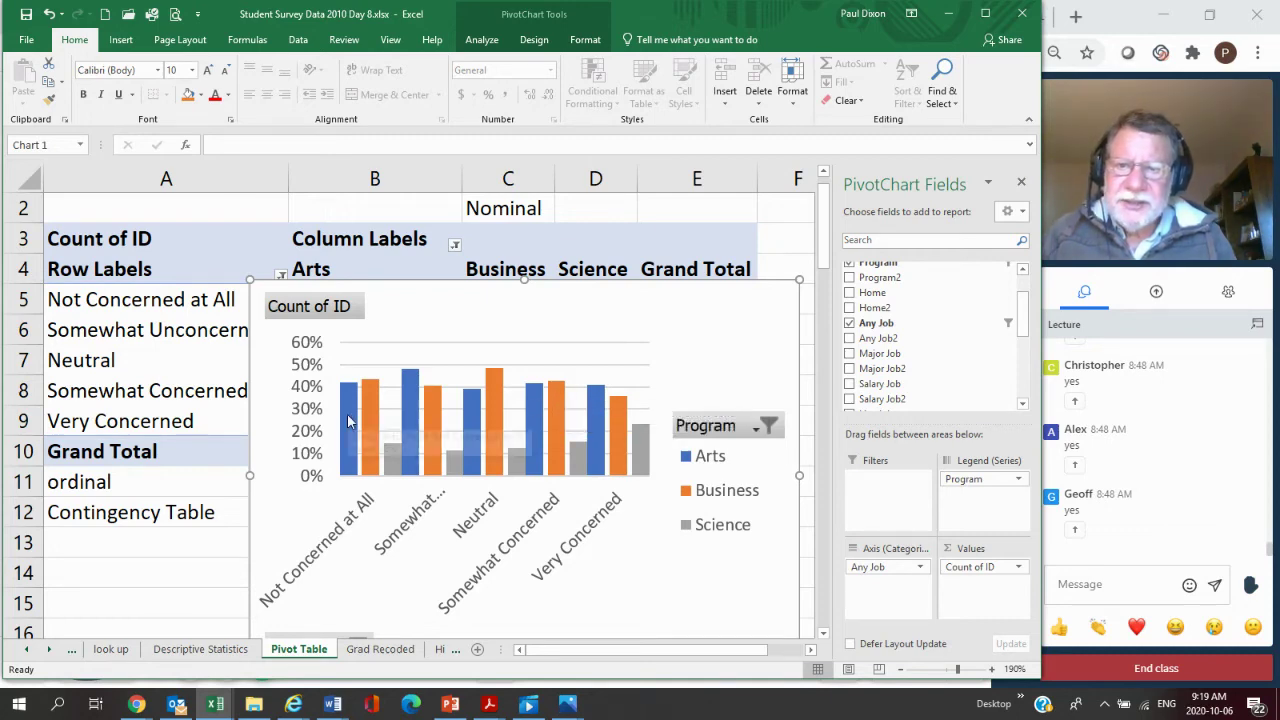
mouse_move(344, 416)
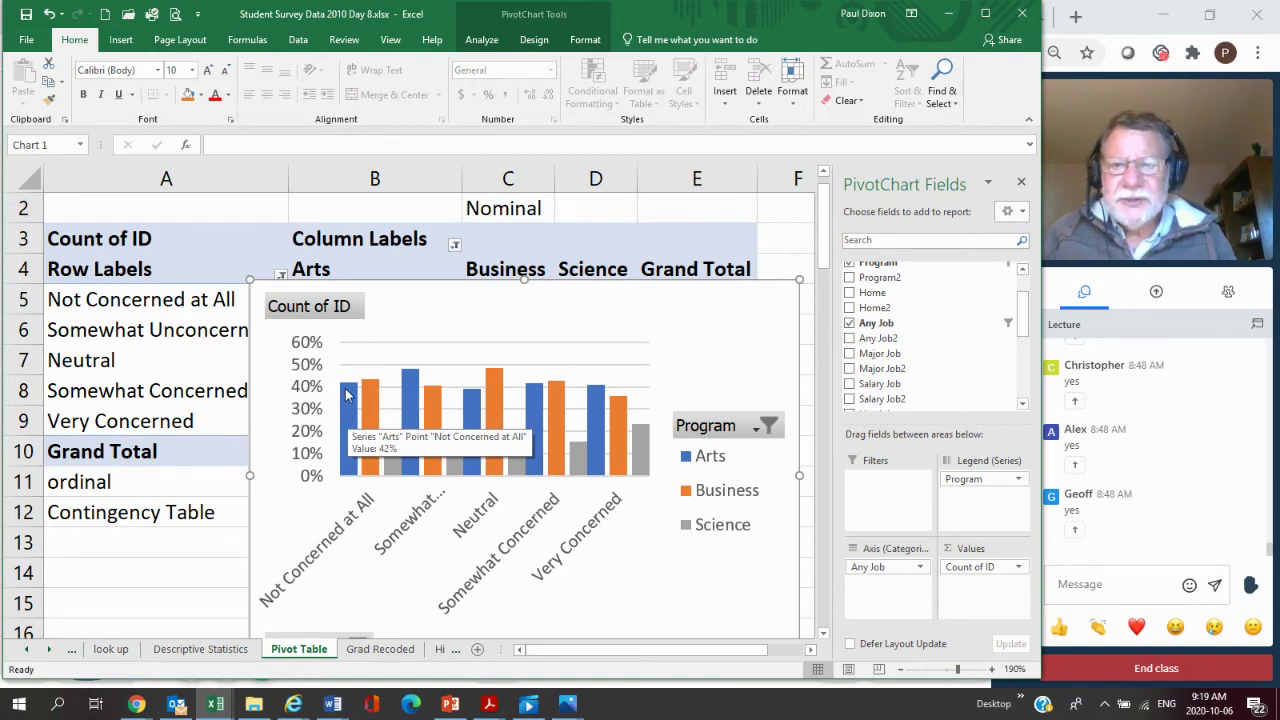
mouse_move(409, 403)
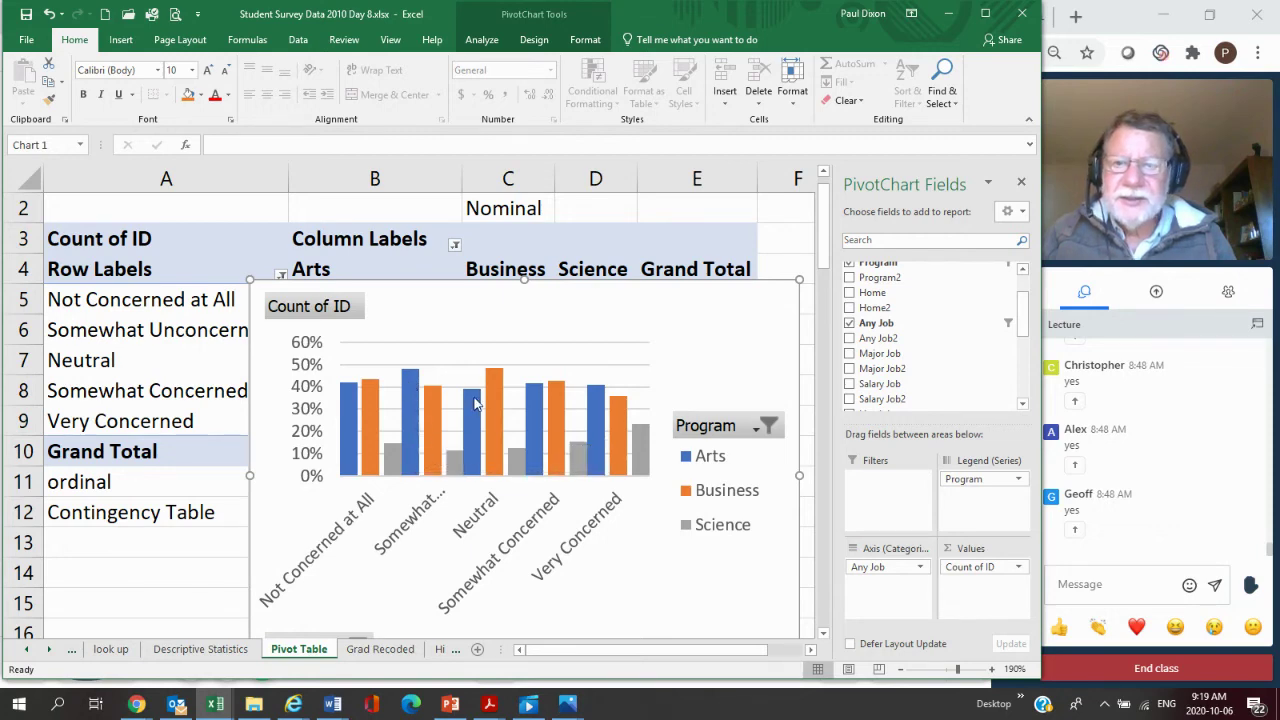
mouse_move(477, 403)
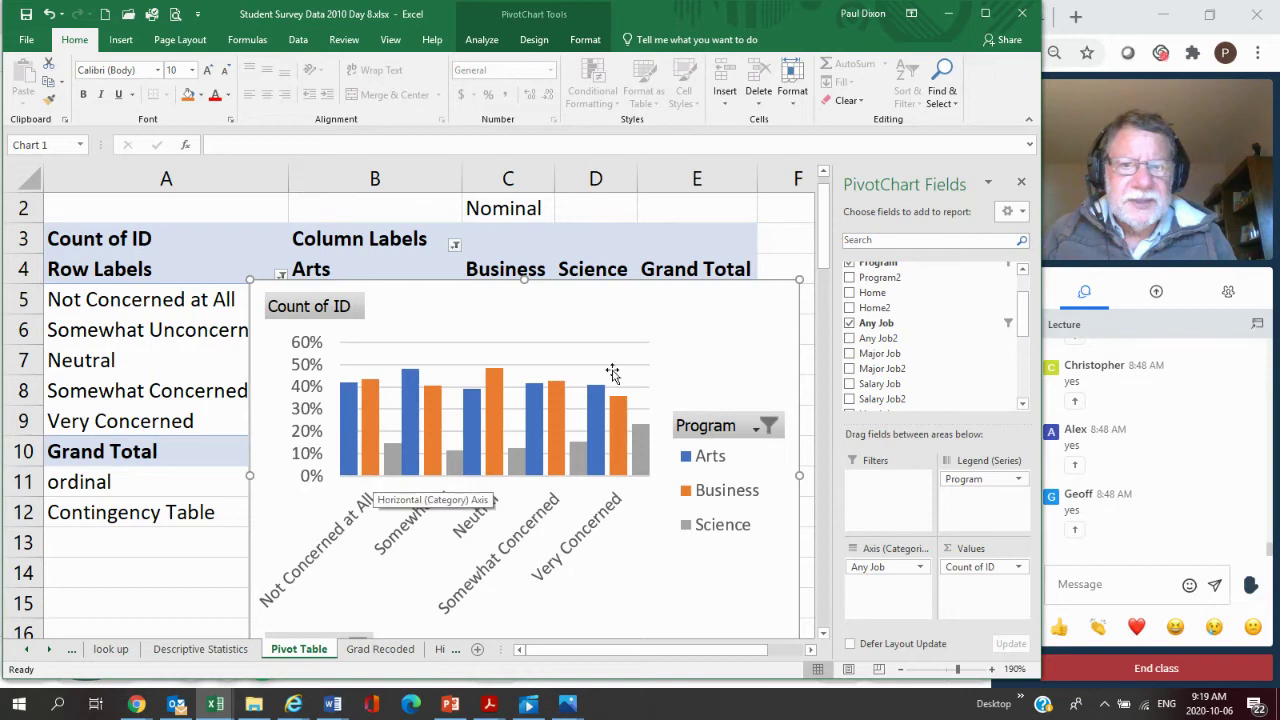
Move the chart below the pivot table to read the row percentages, and place it back beside the row labels
drag(622, 318, 548, 524)
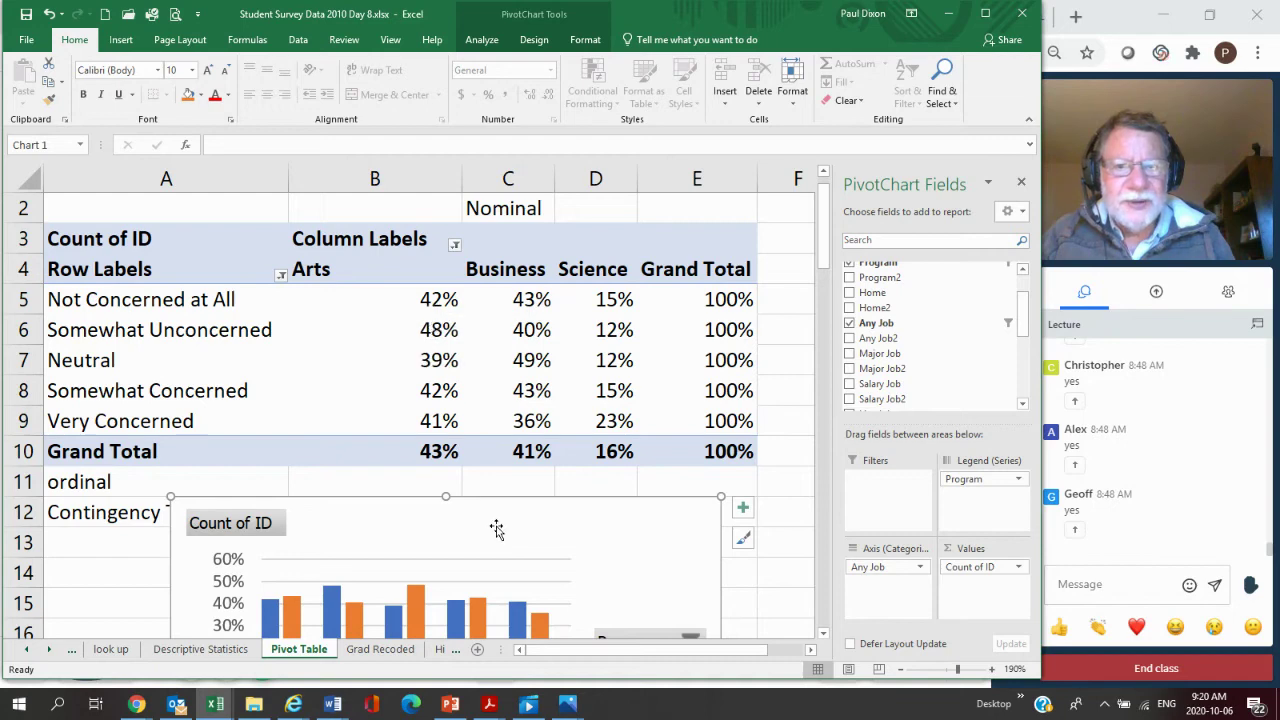
drag(496, 529, 718, 199)
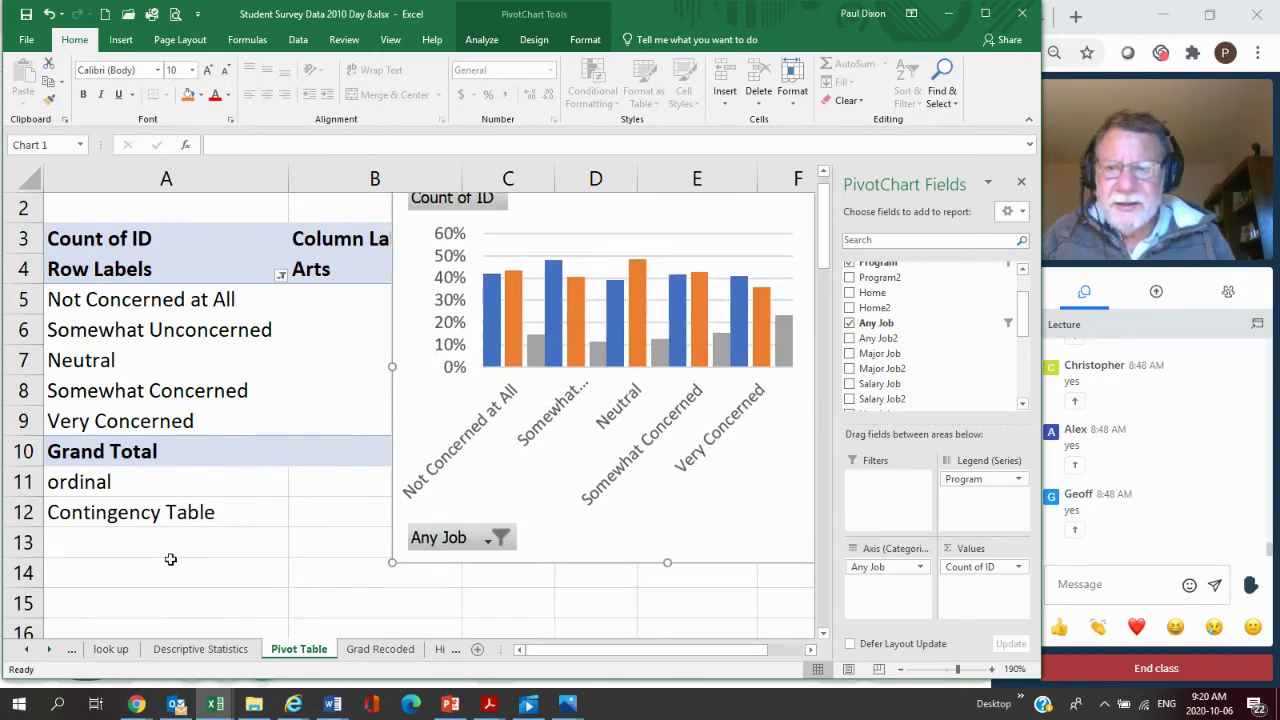
Enter the note "42% of those not concerned are in Arts" in cell A14
click(96, 567)
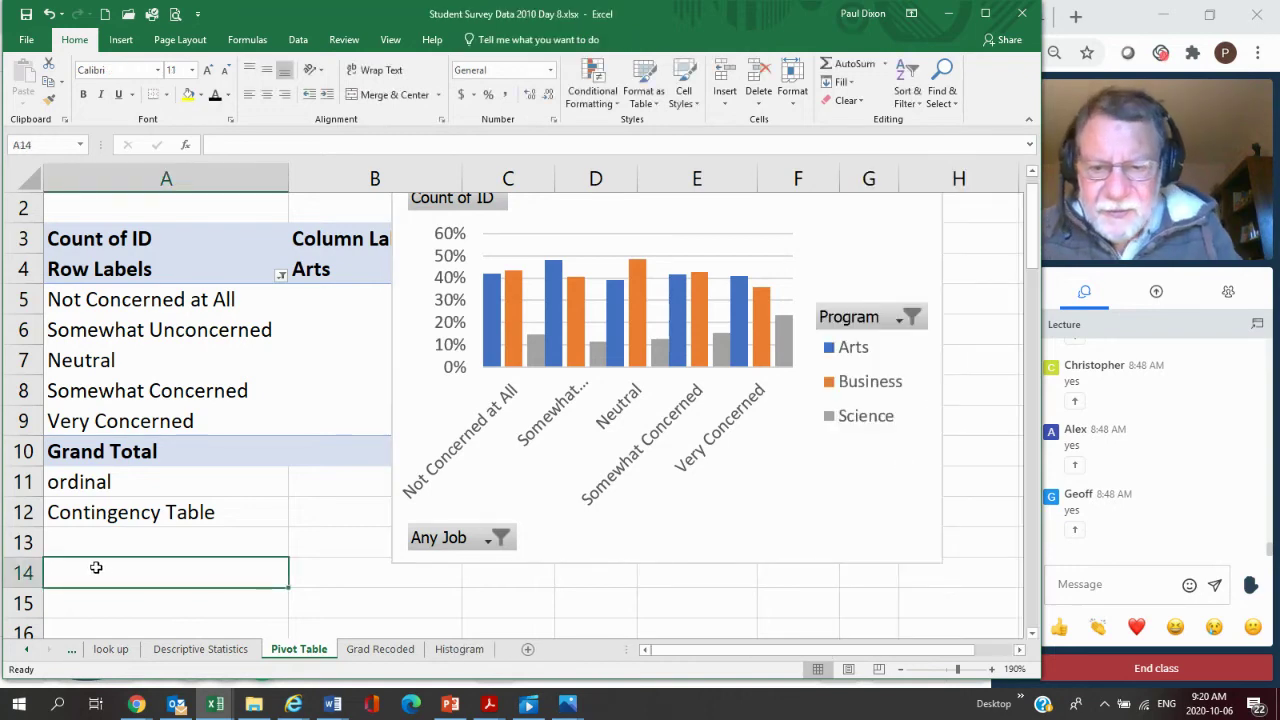
text(42%)
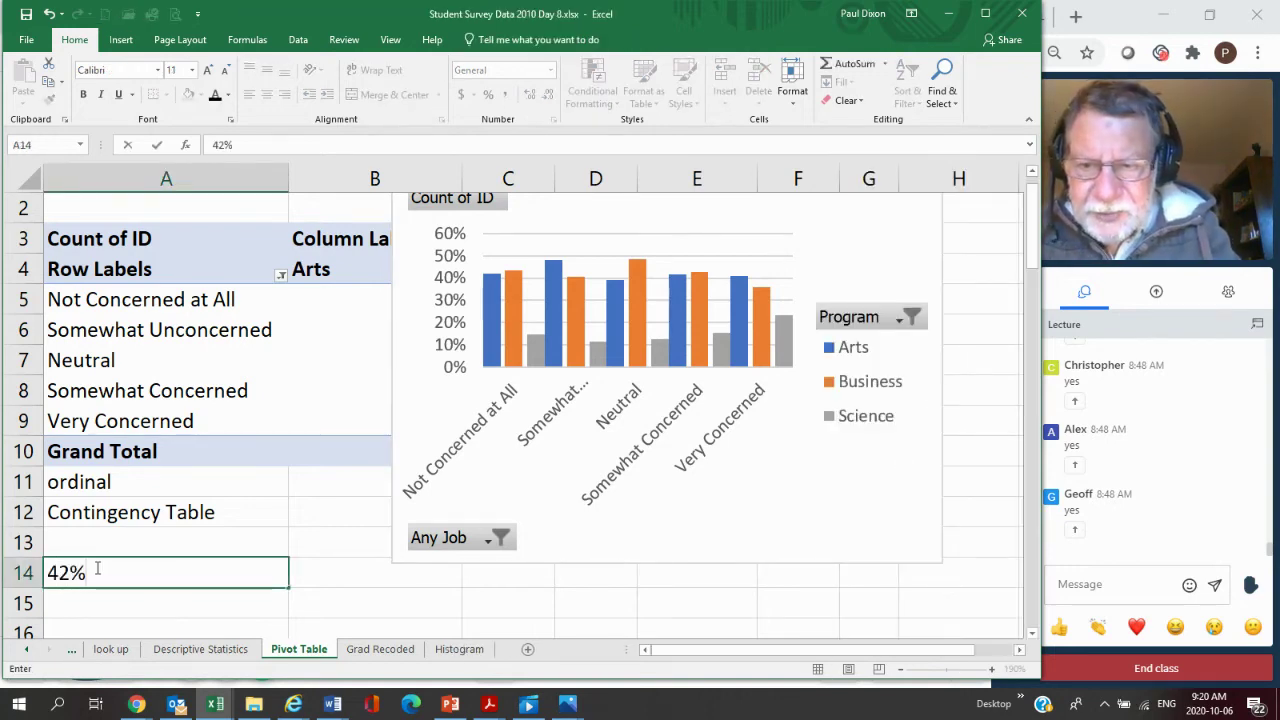
text( o)
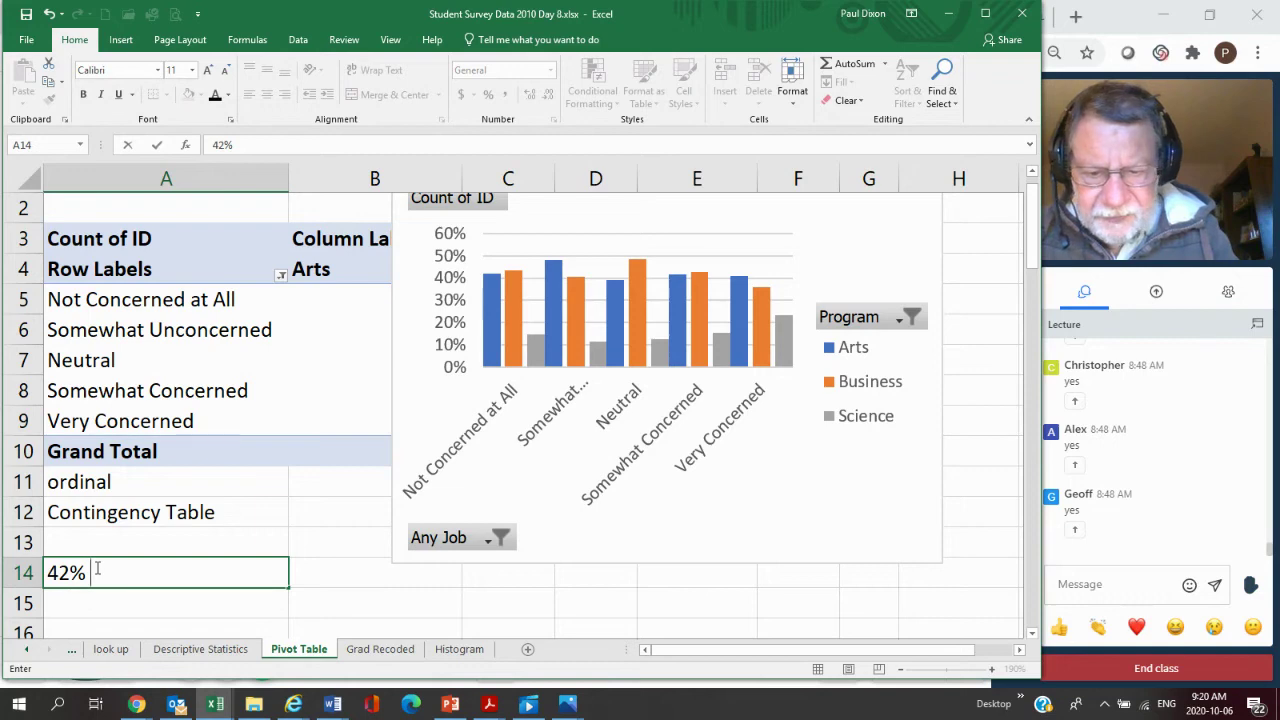
text(f tho)
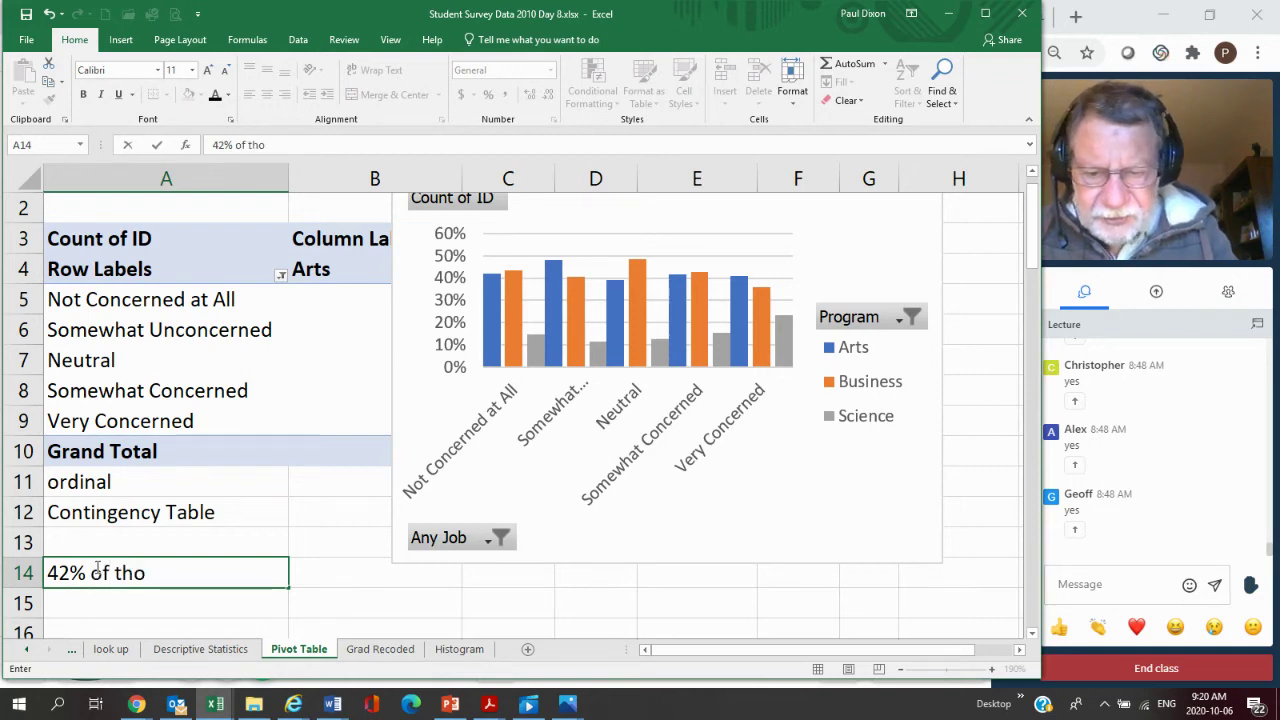
text(se not )
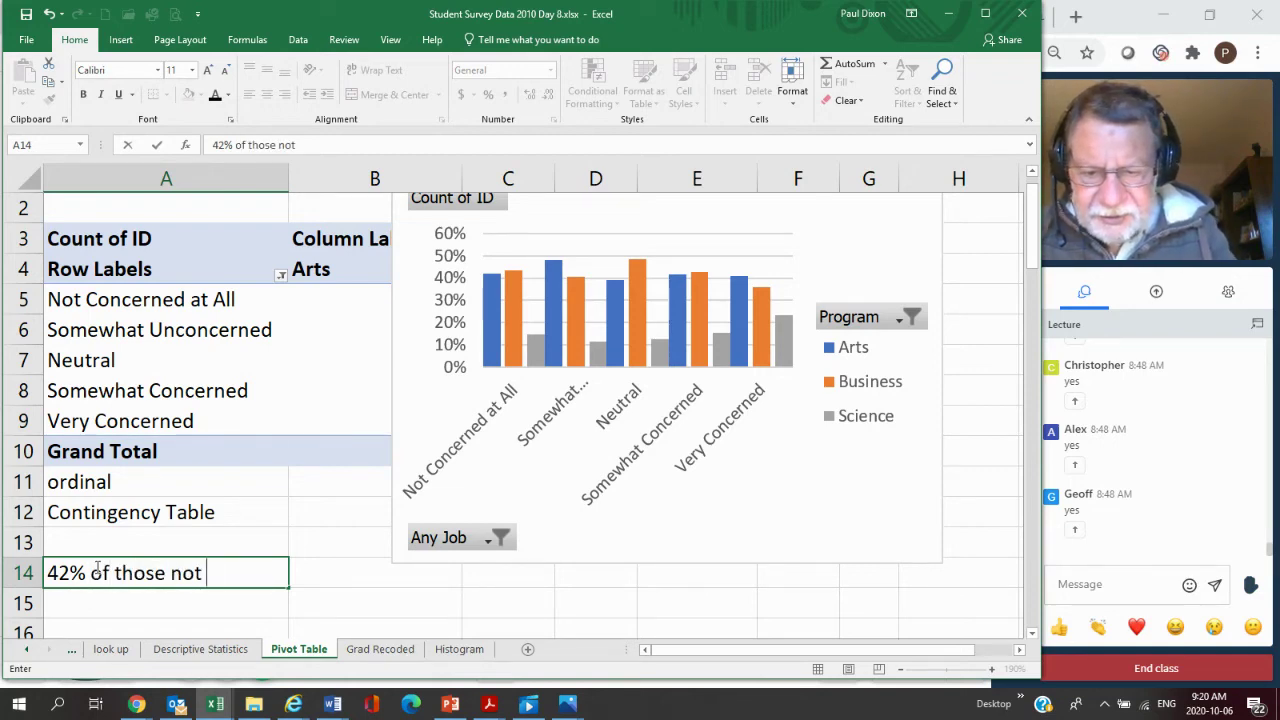
text(concerned are i)
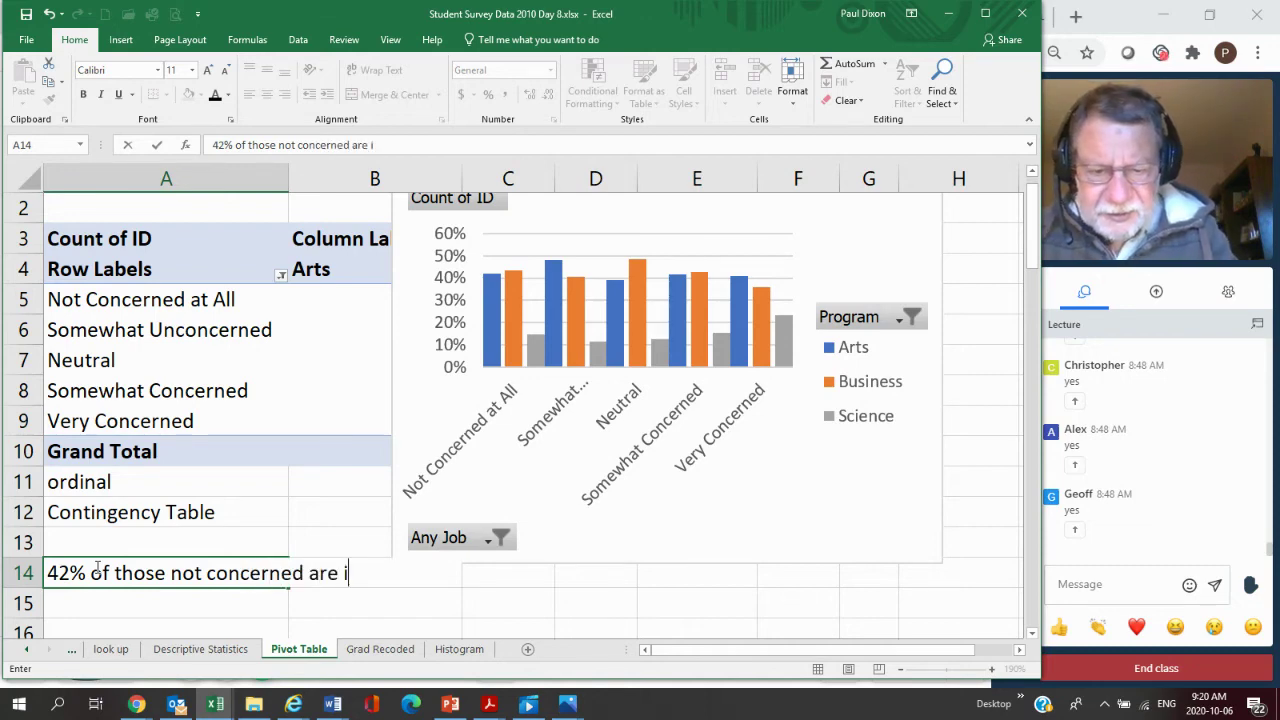
text(n Arts)
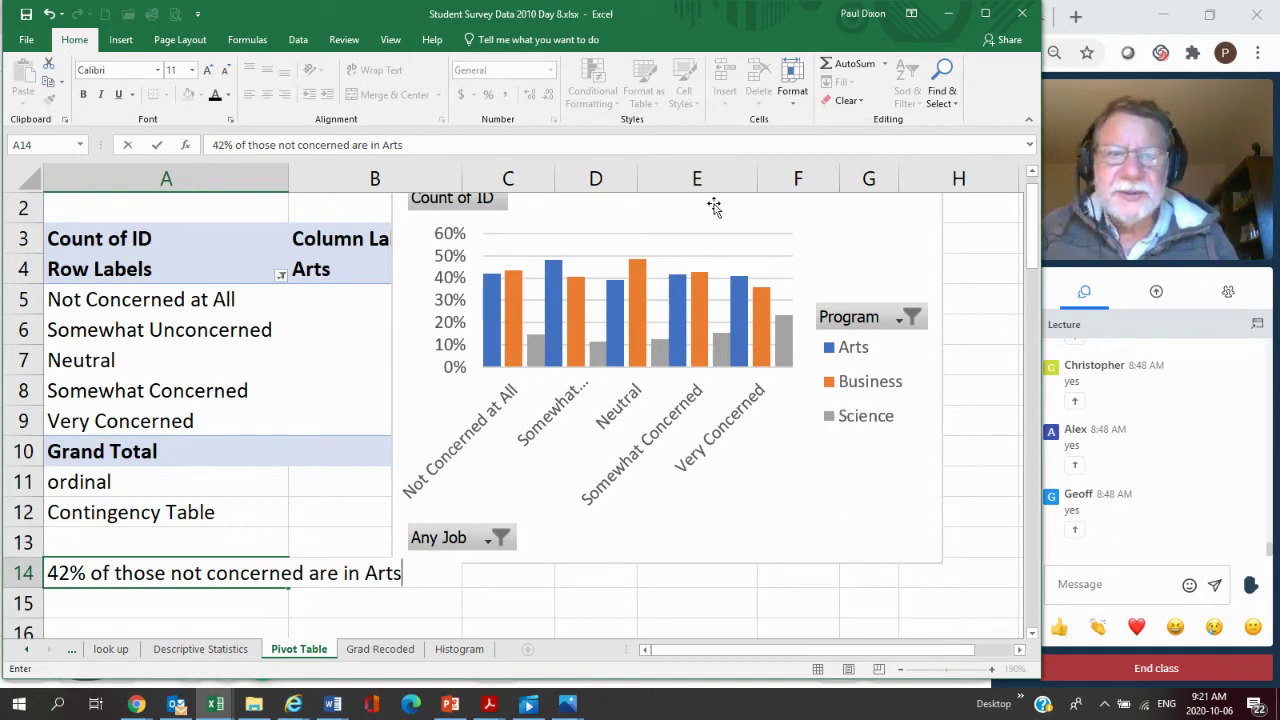
Show the Count of ID values as % of Column Total and move the chart clear of the Arts column
drag(726, 223, 495, 296)
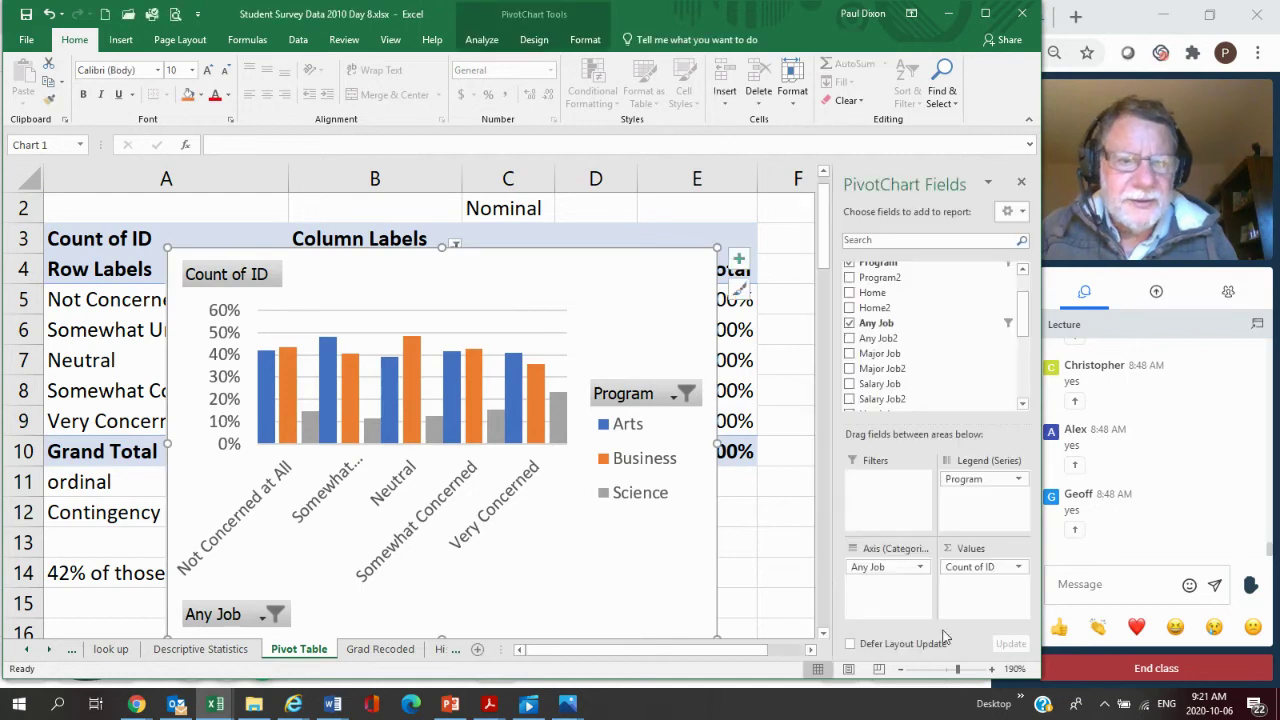
click(989, 568)
click(1005, 548)
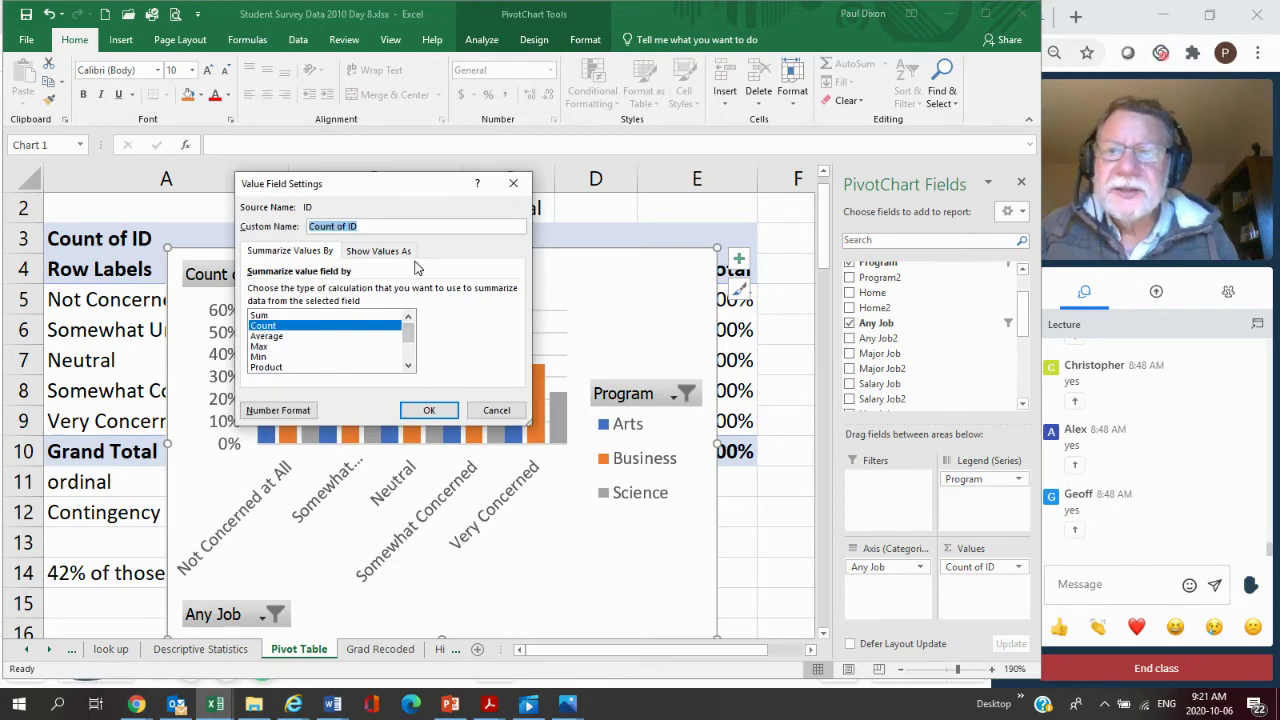
click(405, 252)
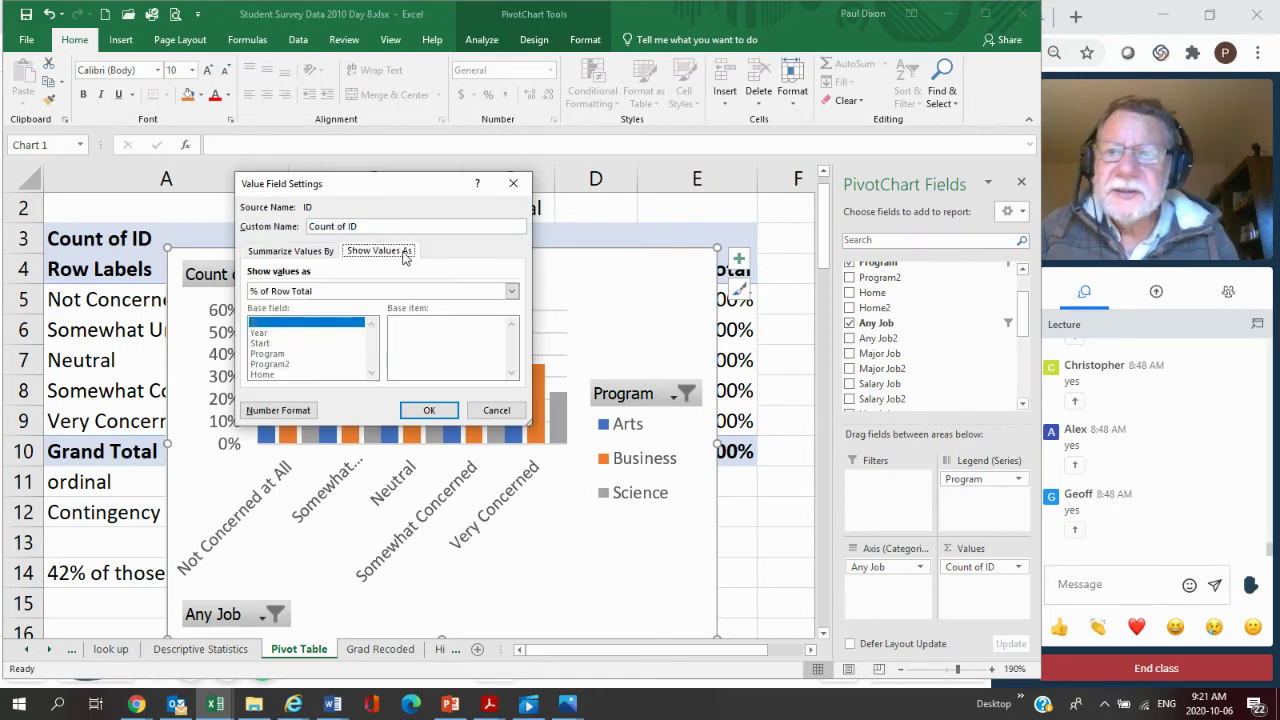
click(511, 291)
click(466, 330)
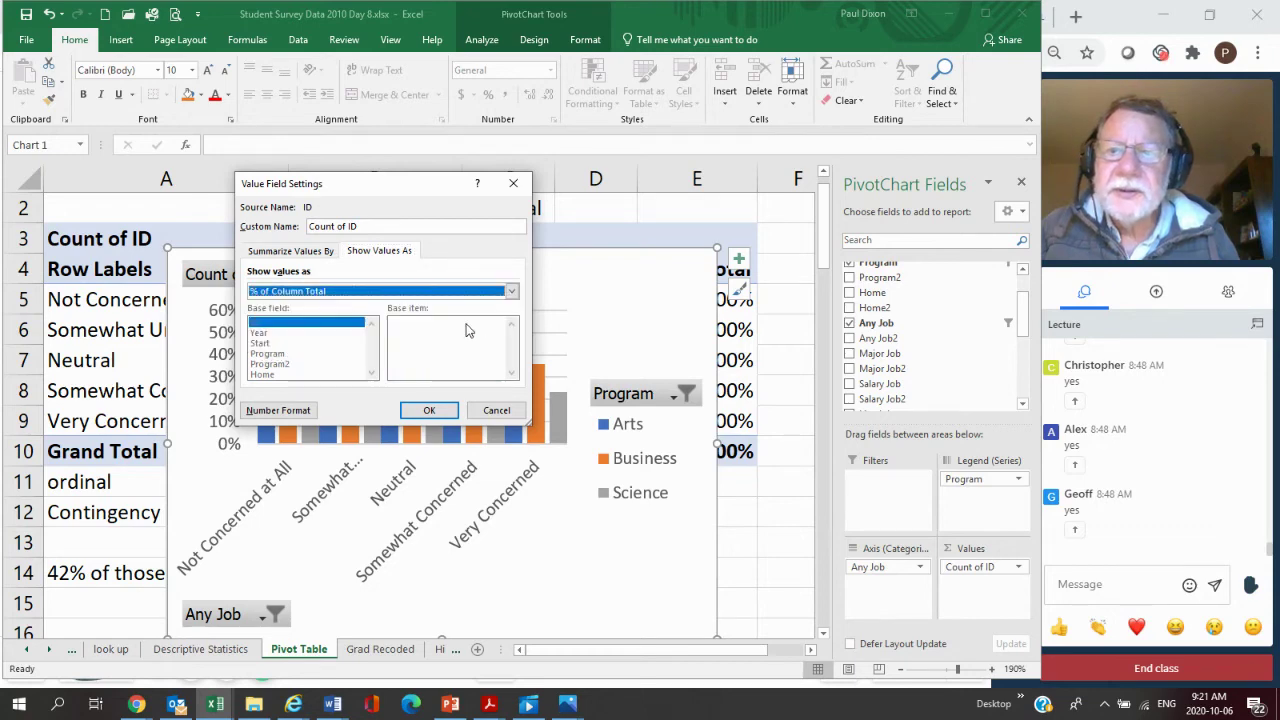
click(432, 409)
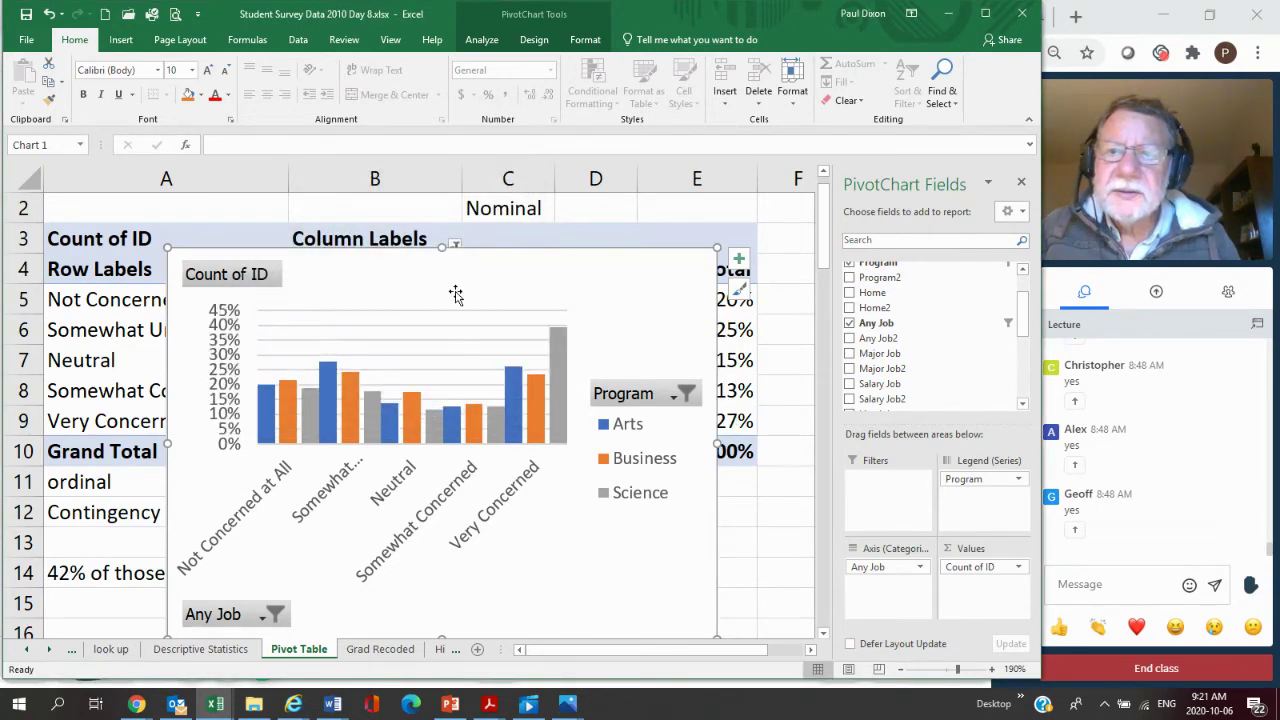
drag(454, 278, 771, 233)
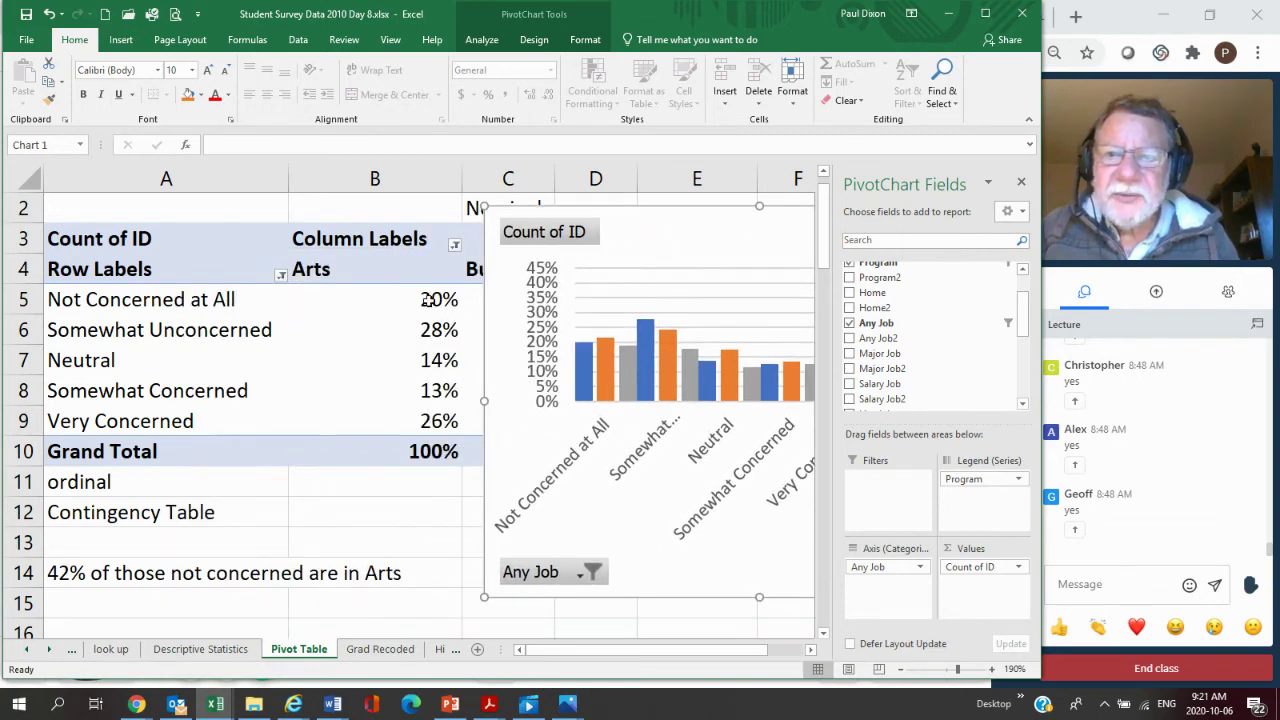
Enter the note "20% of Arts students are not concerned" in cell A15
click(85, 600)
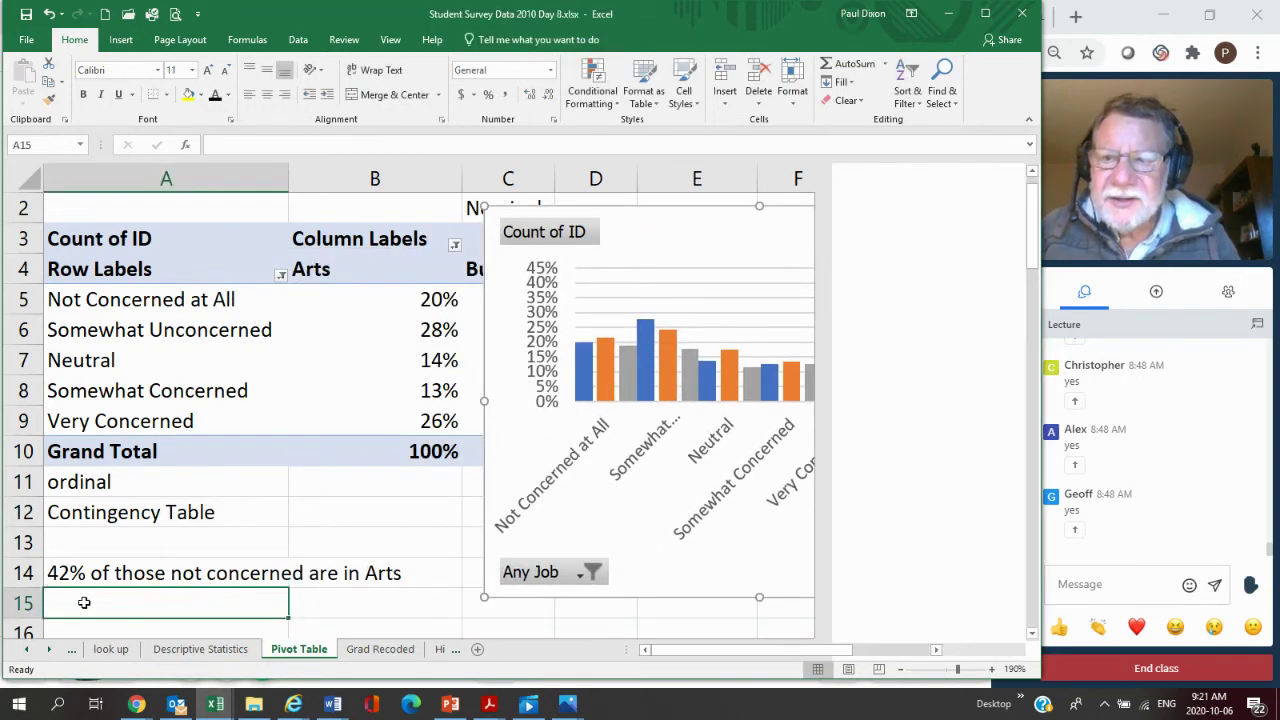
text(20% of)
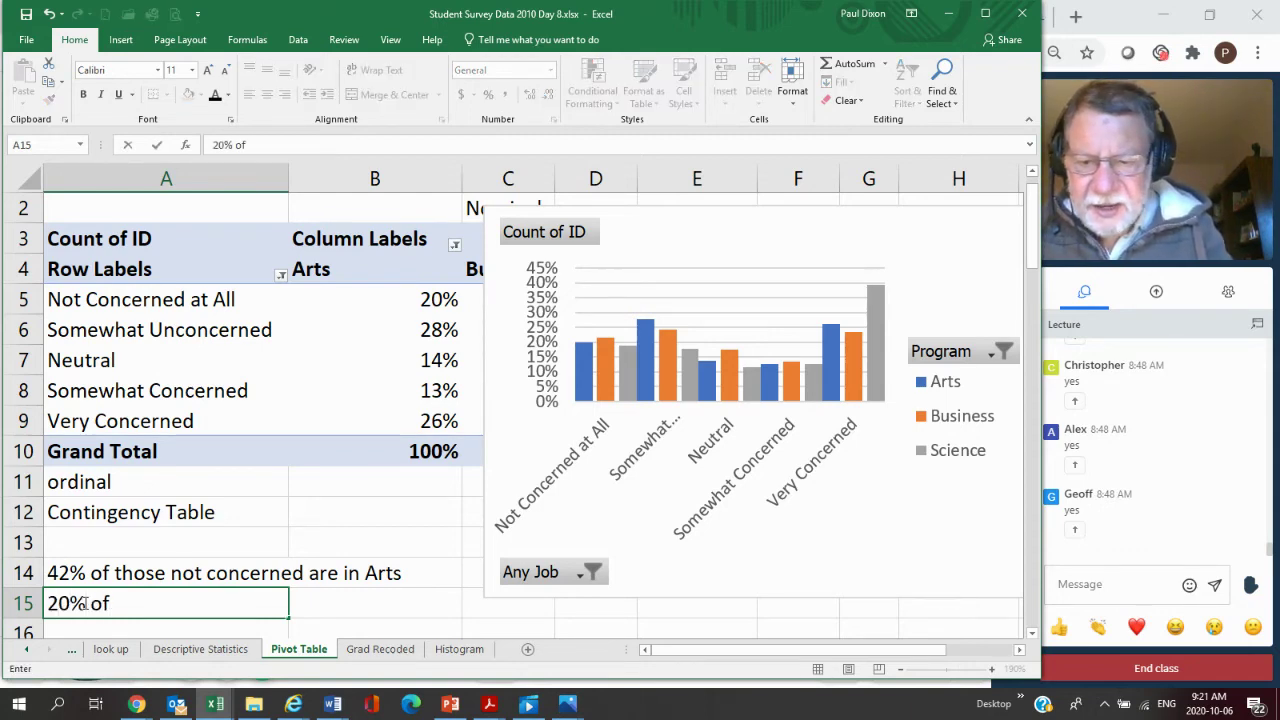
text( Arts)
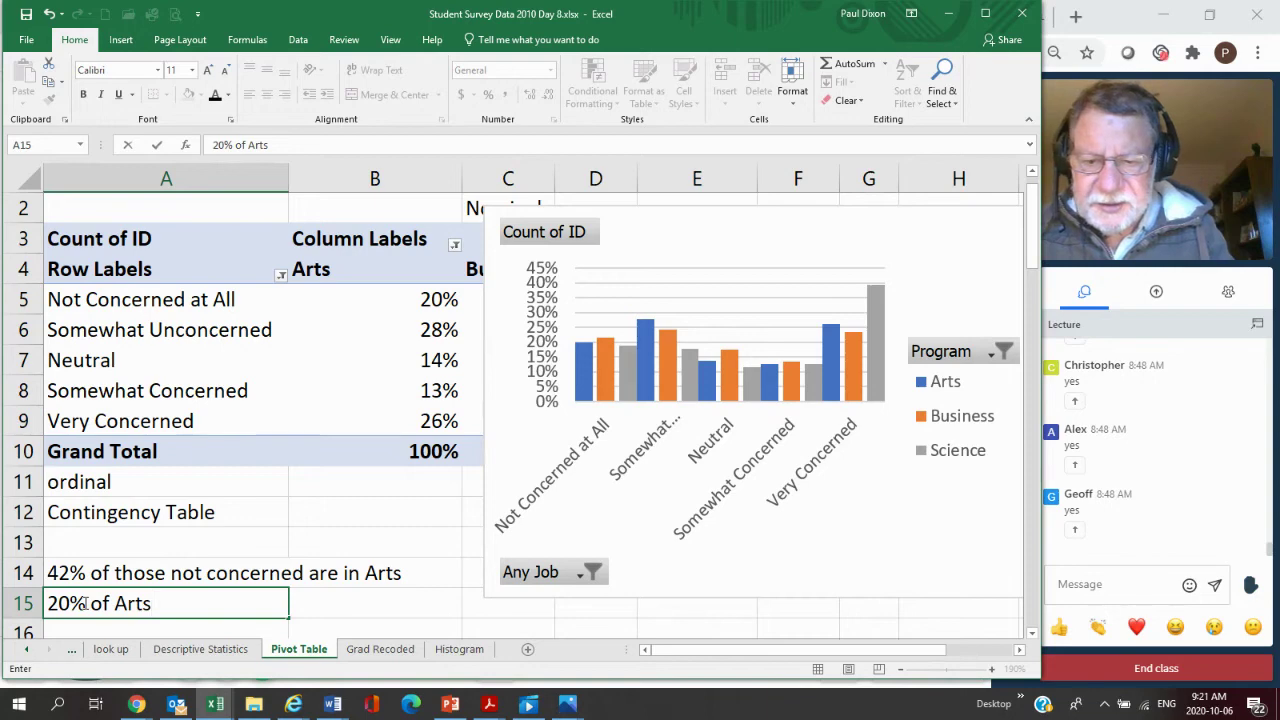
text( student)
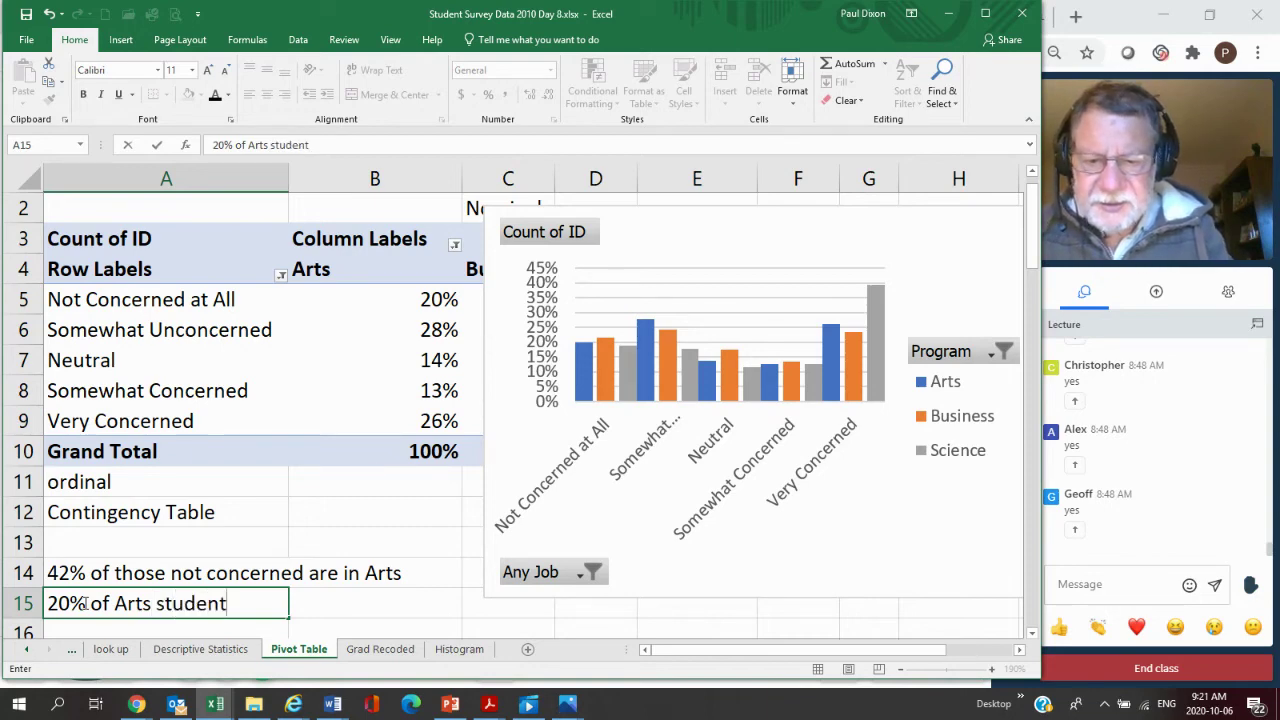
text(s are not)
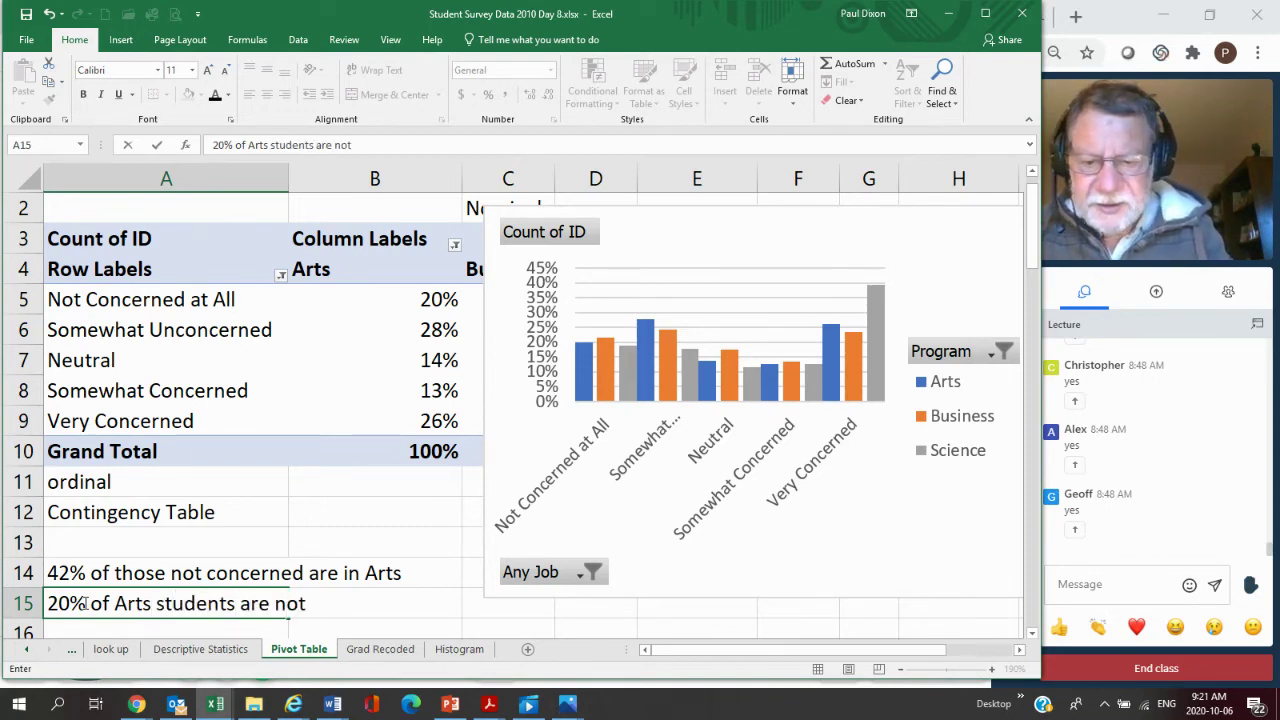
text( concerned)
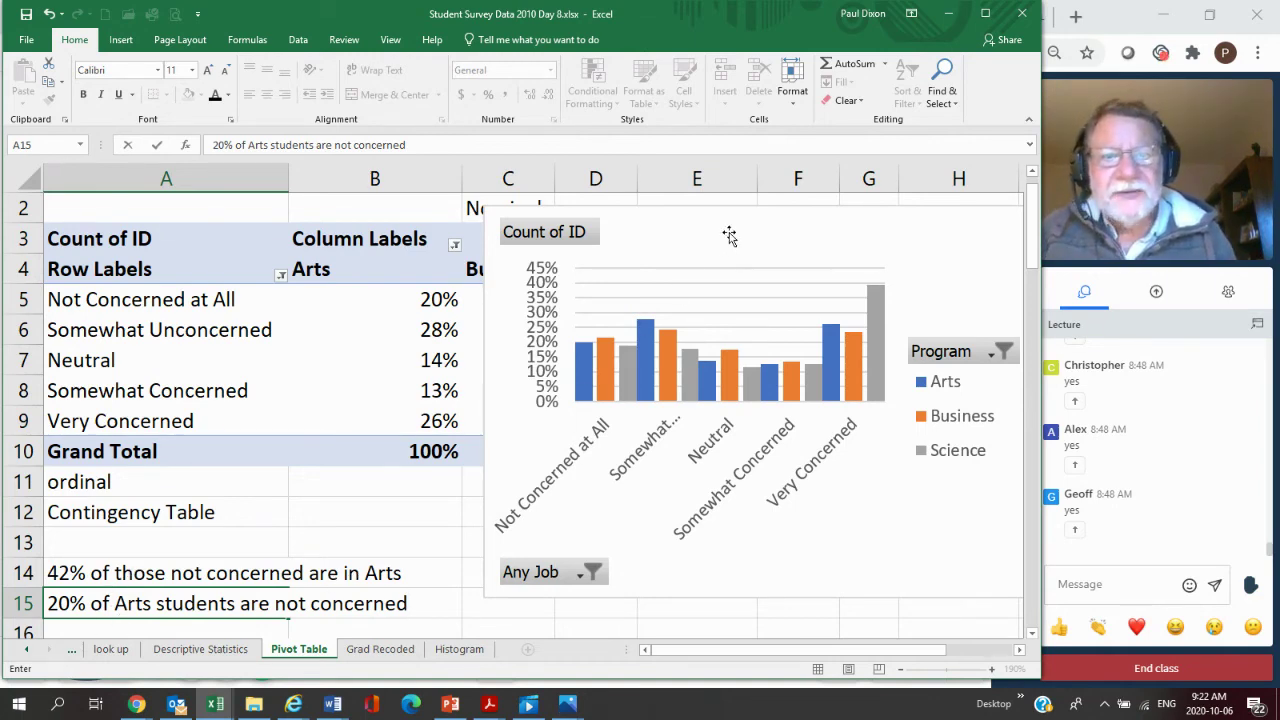
Replace the Any Job field with Gender as the axis category of the PivotChart
drag(729, 235, 668, 229)
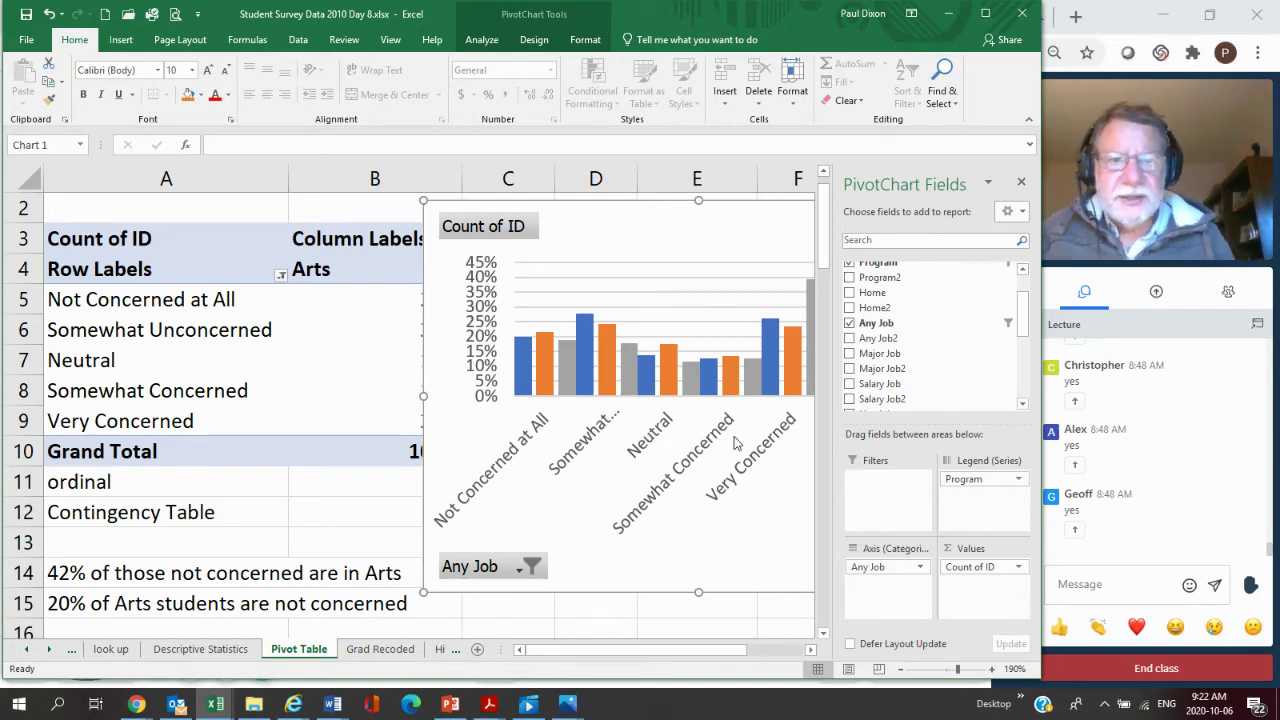
click(867, 568)
drag(867, 568, 929, 350)
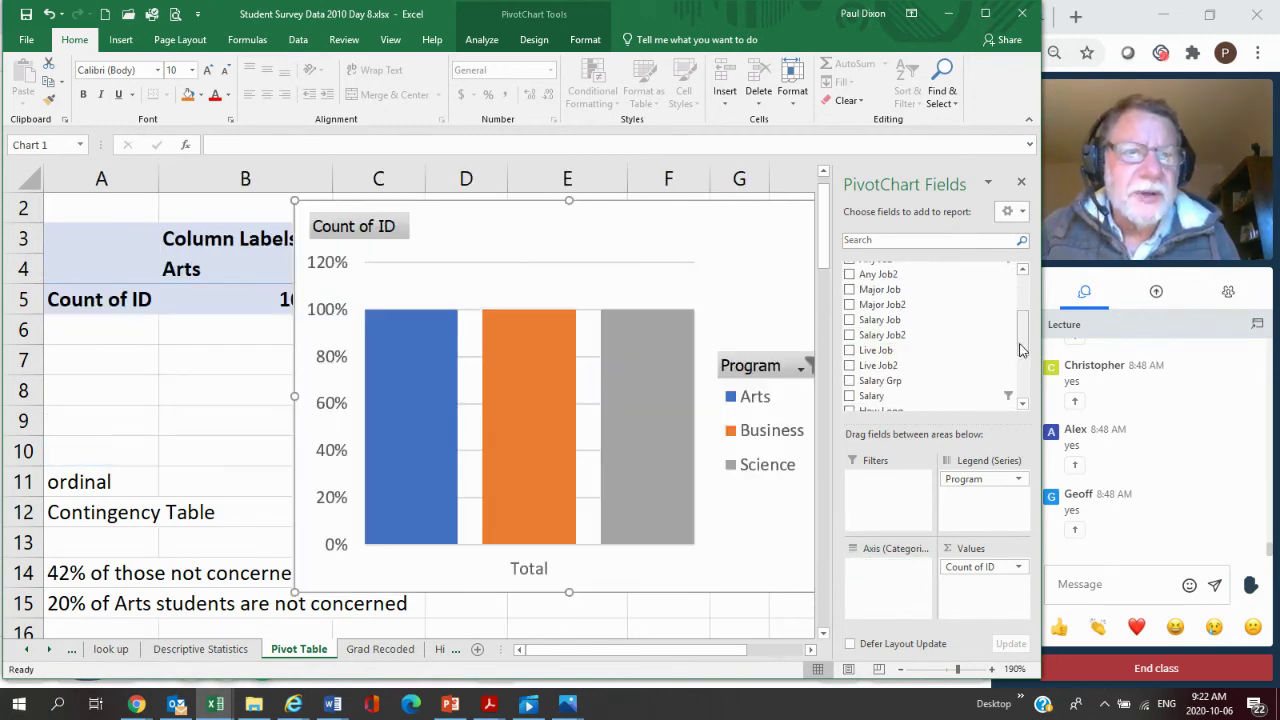
drag(1021, 349, 1021, 381)
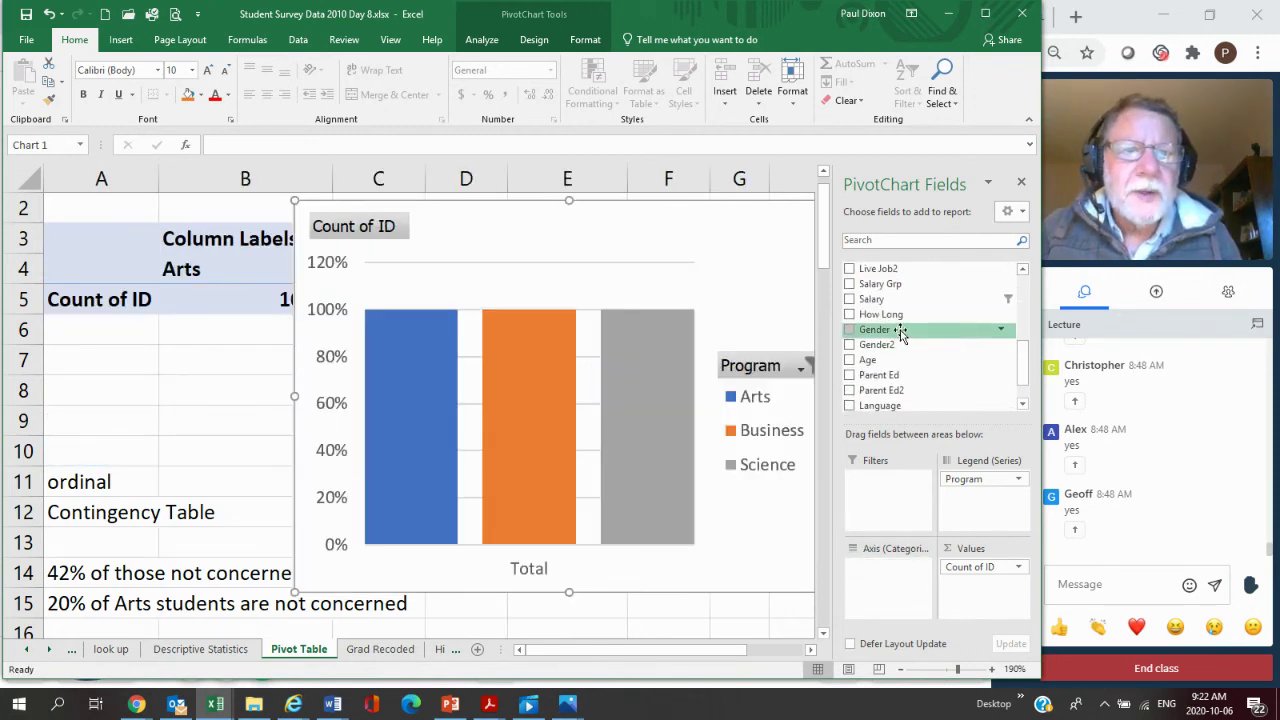
drag(900, 333, 890, 574)
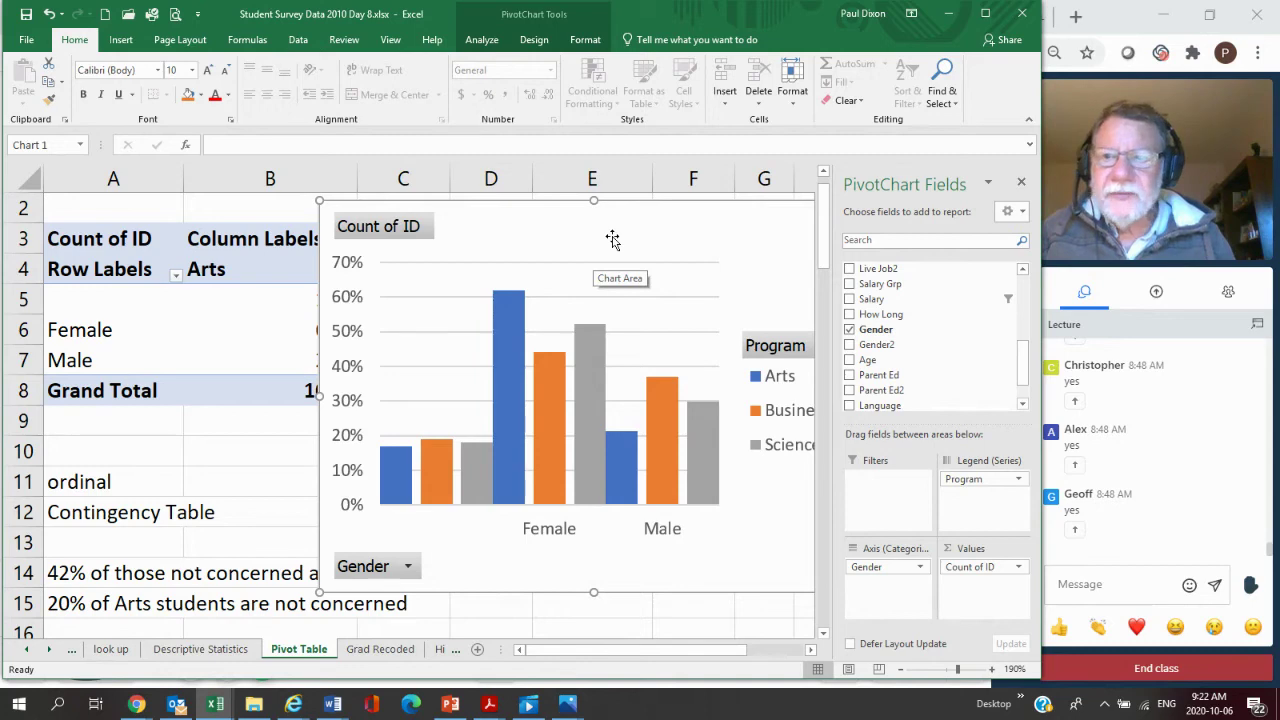
Move the chart below the pivot table and filter the blank entry out of the Gender row labels
drag(626, 223, 554, 442)
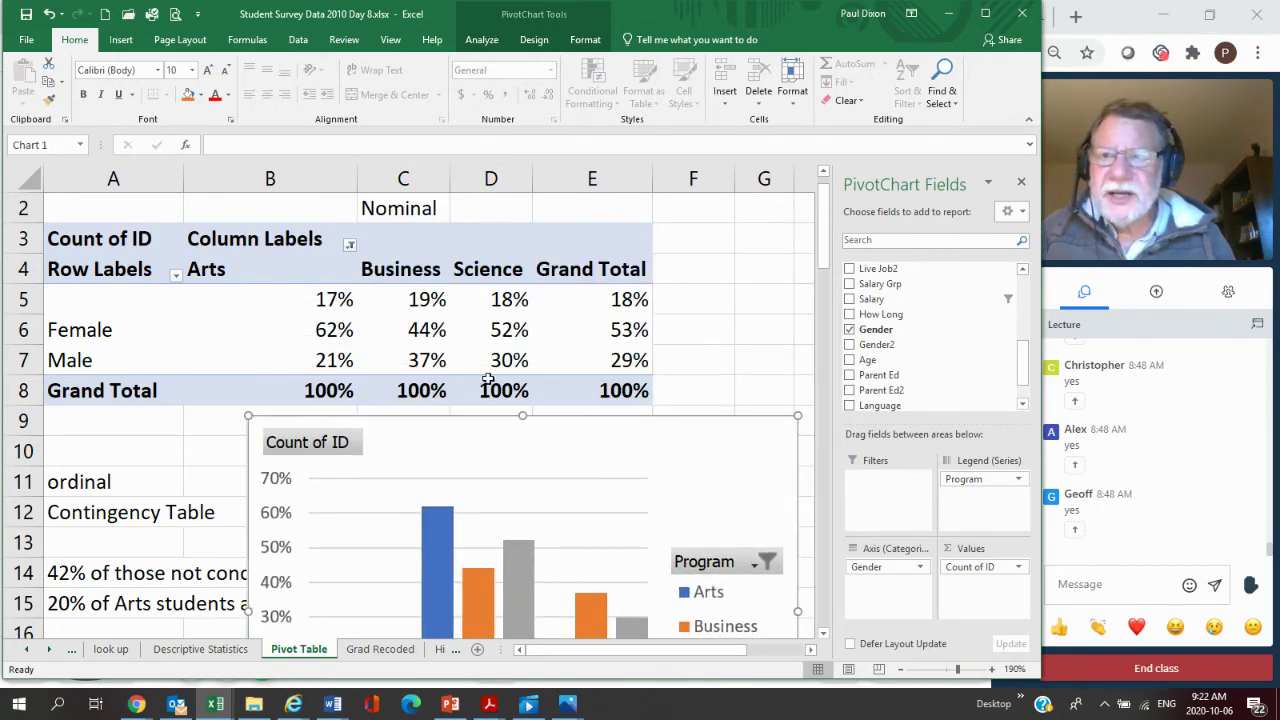
click(175, 280)
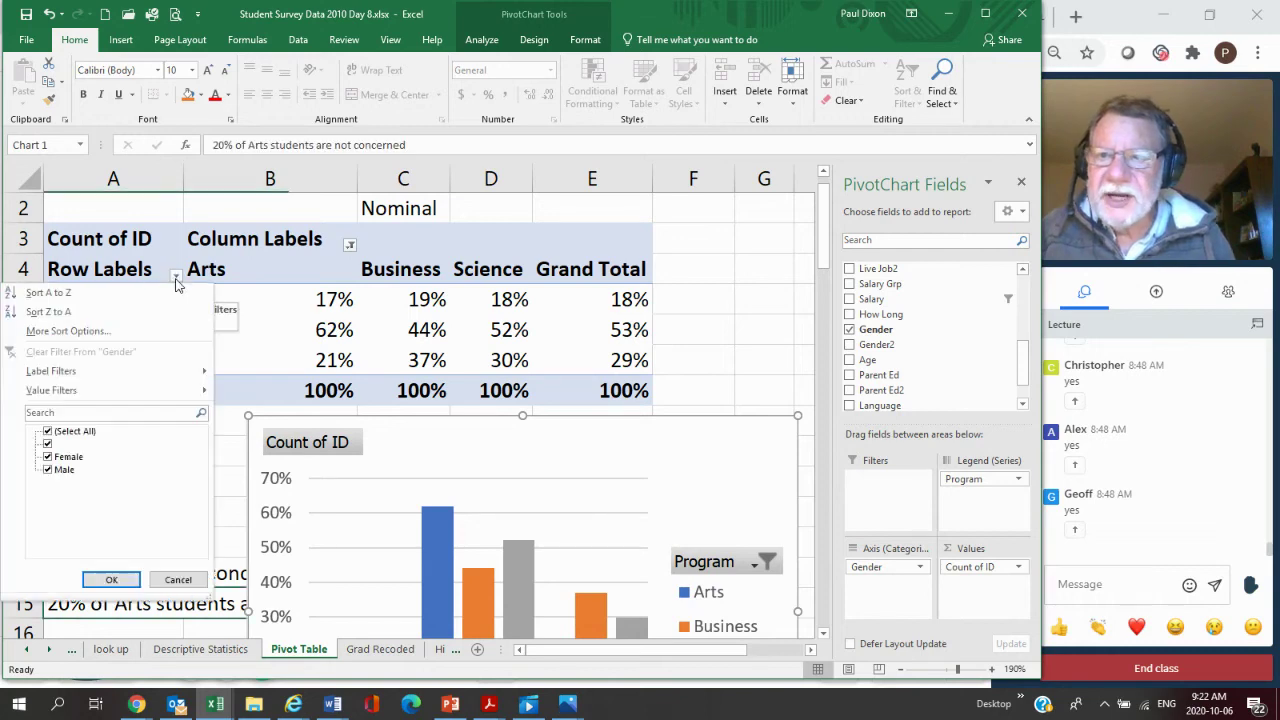
click(47, 444)
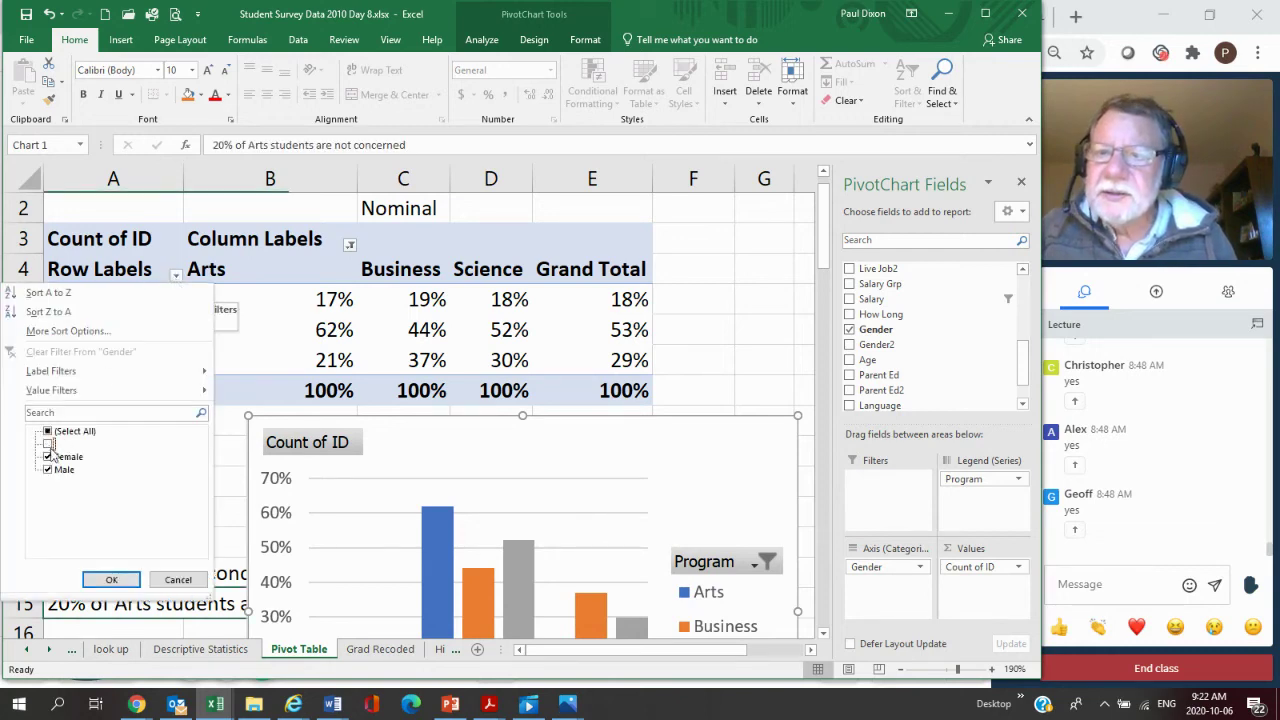
click(110, 579)
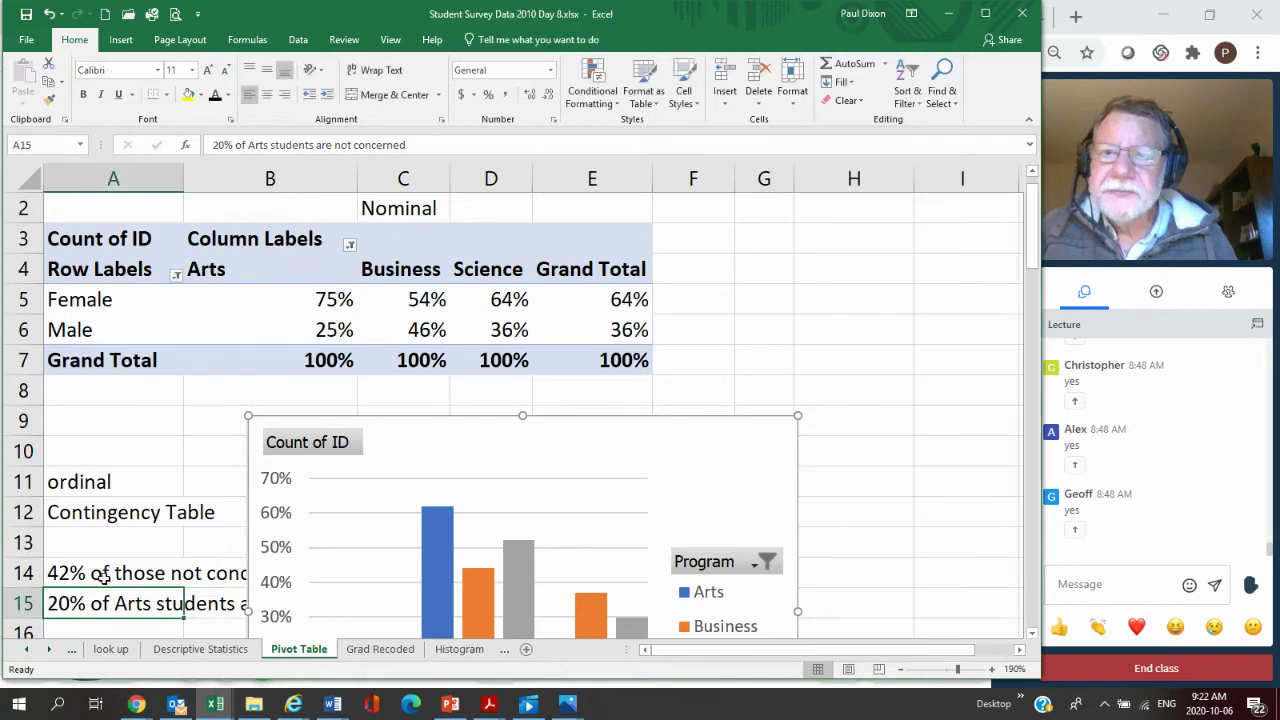
Move the chart up beneath the Female row and enter the note "75% of Arts students are Female" in cell F8
click(662, 443)
drag(662, 443, 299, 331)
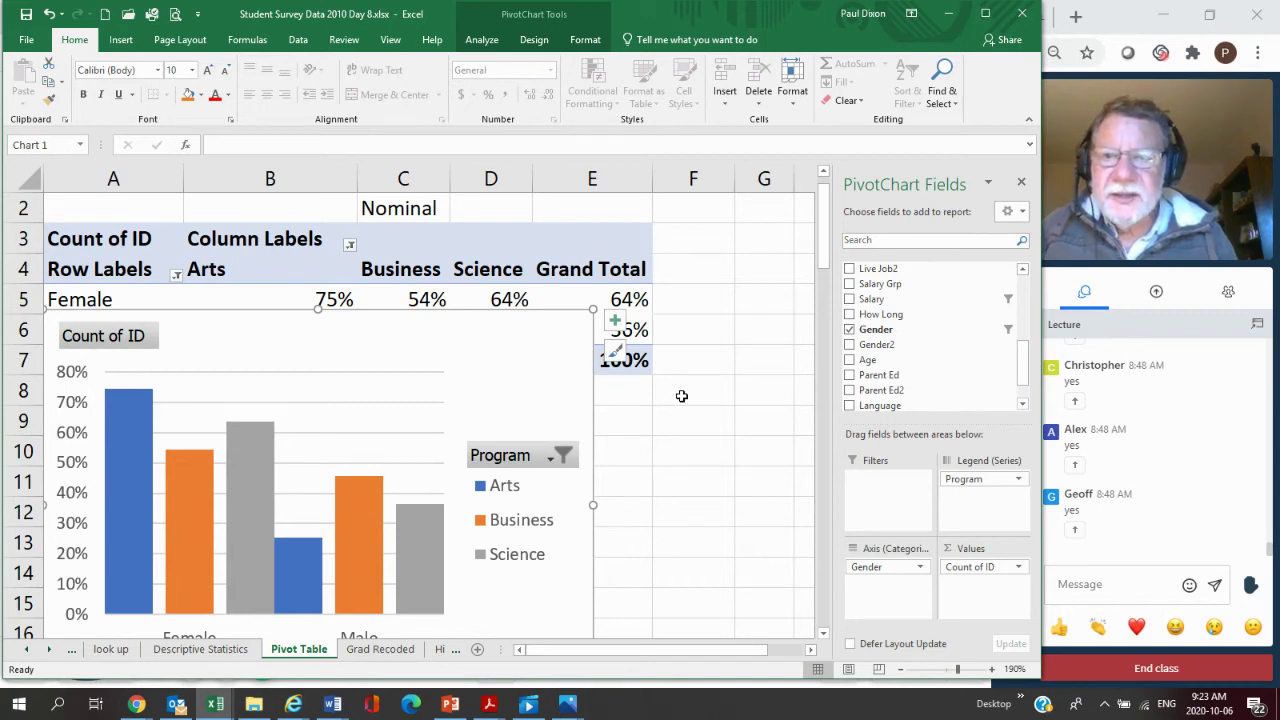
click(680, 398)
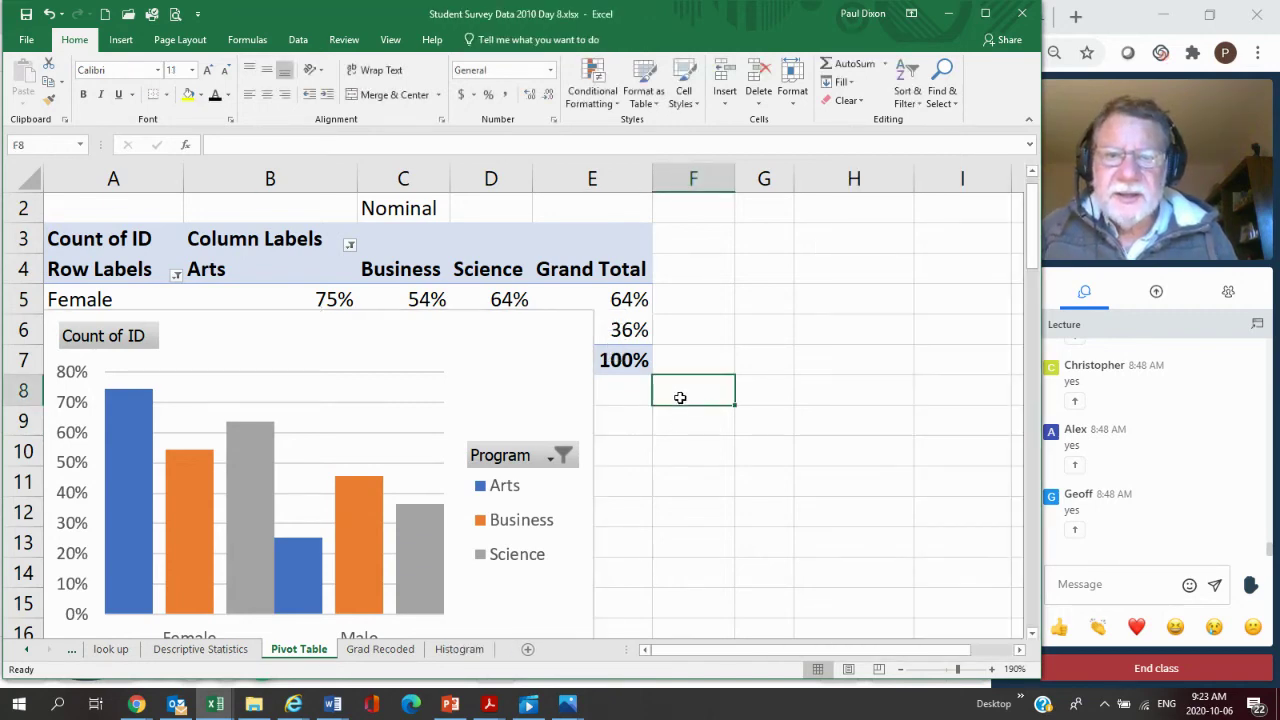
text(75% of)
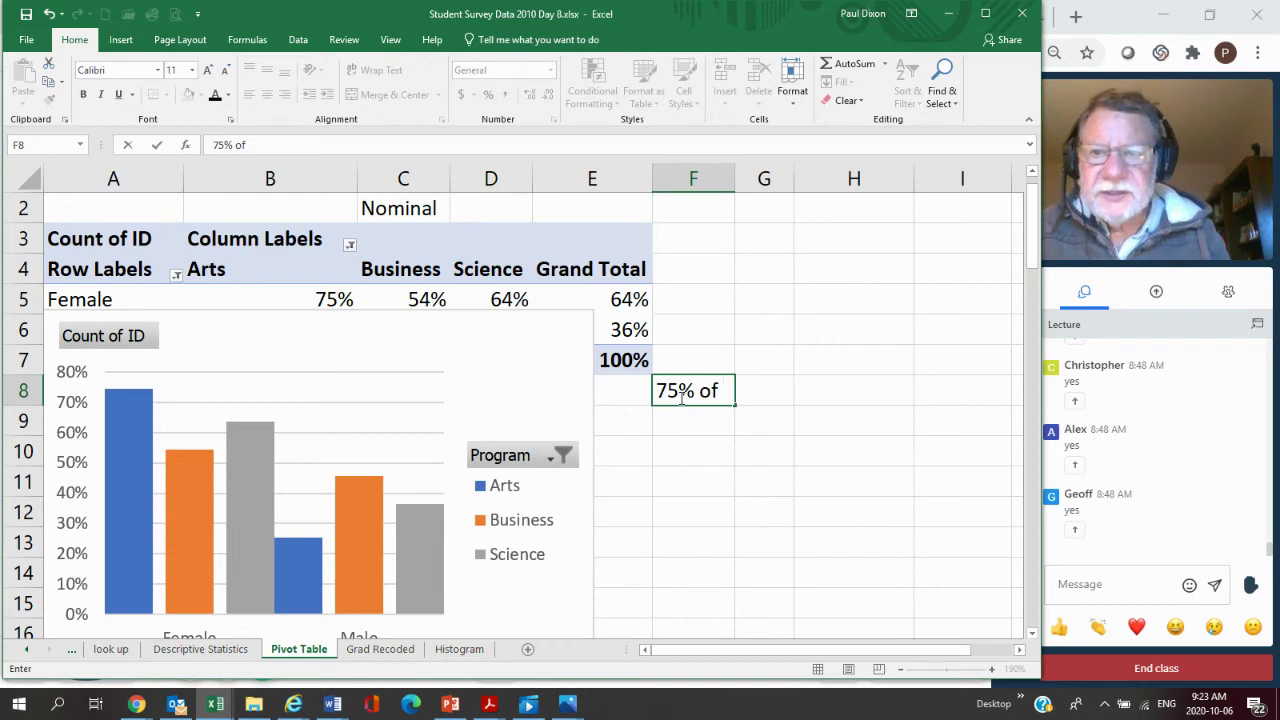
text(Art)
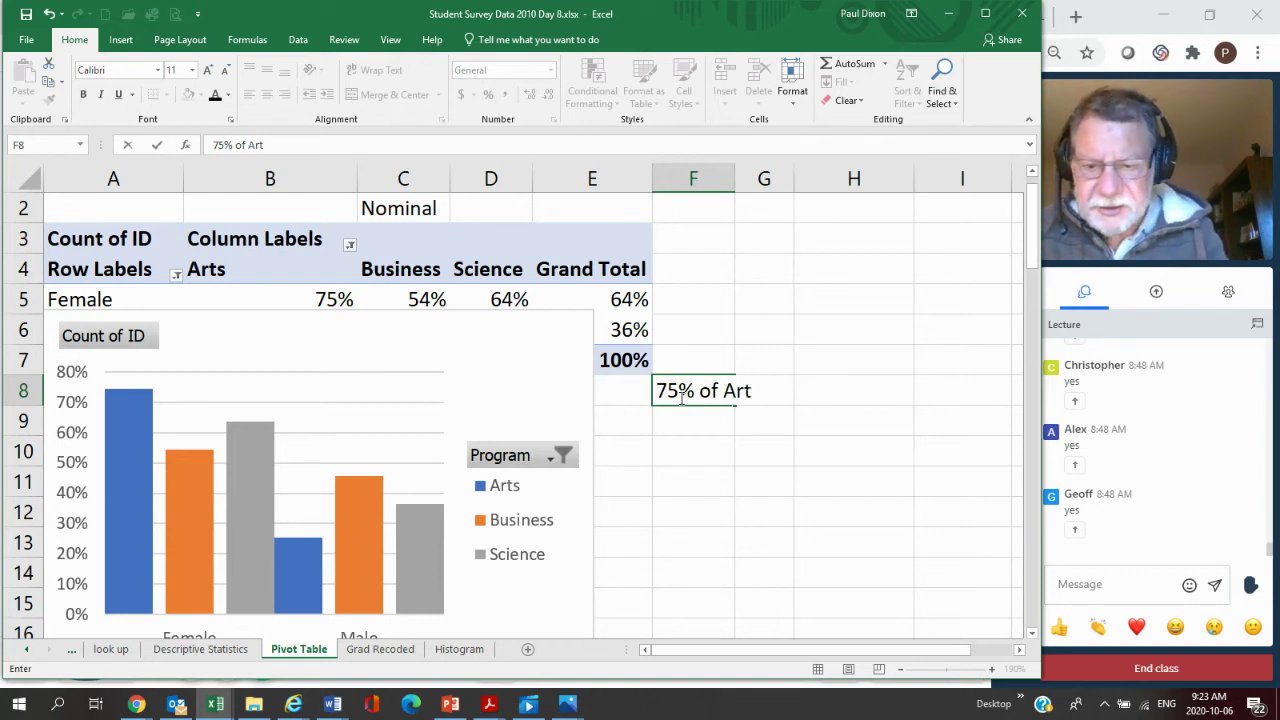
text(s studen)
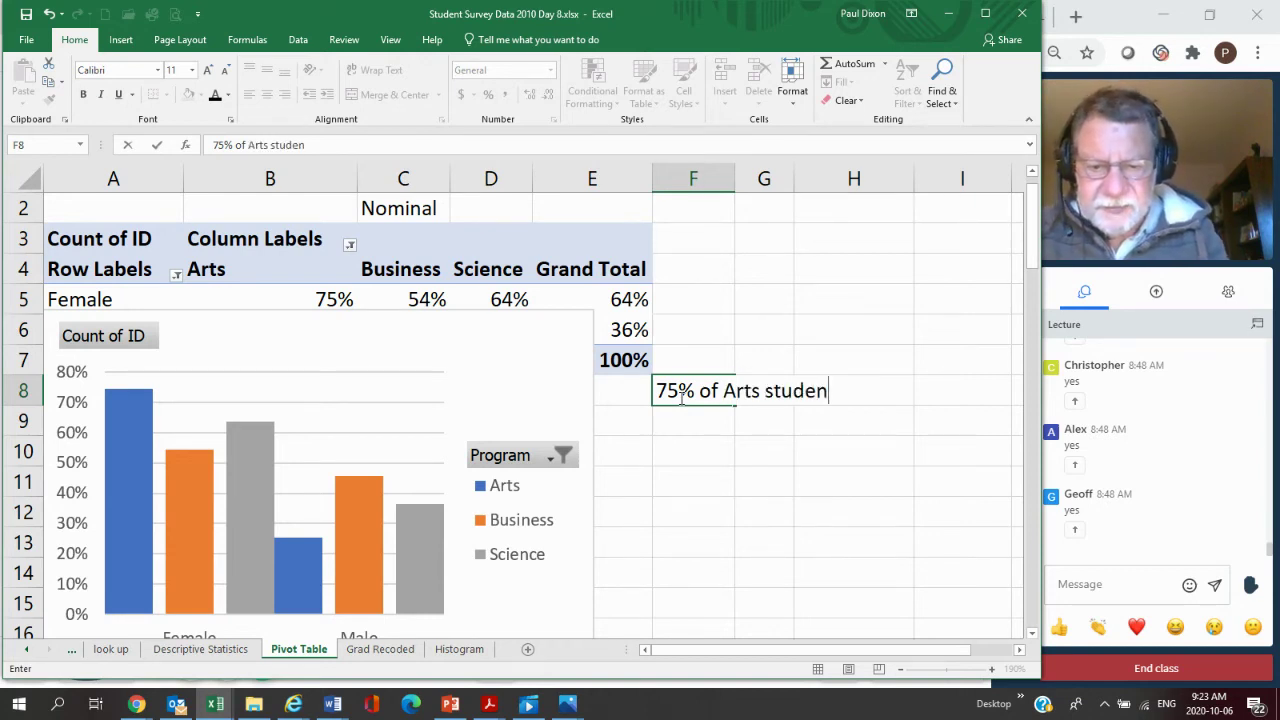
text(ts are Female)
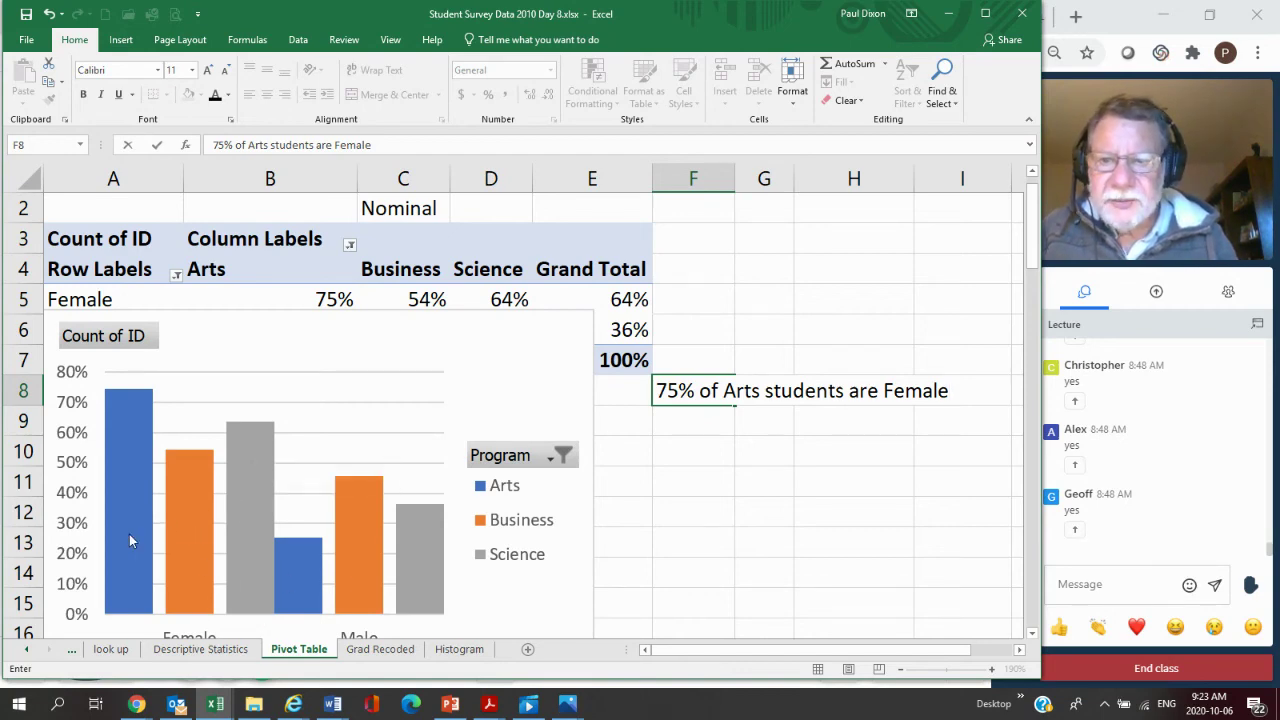
mouse_move(130, 538)
mouse_move(306, 591)
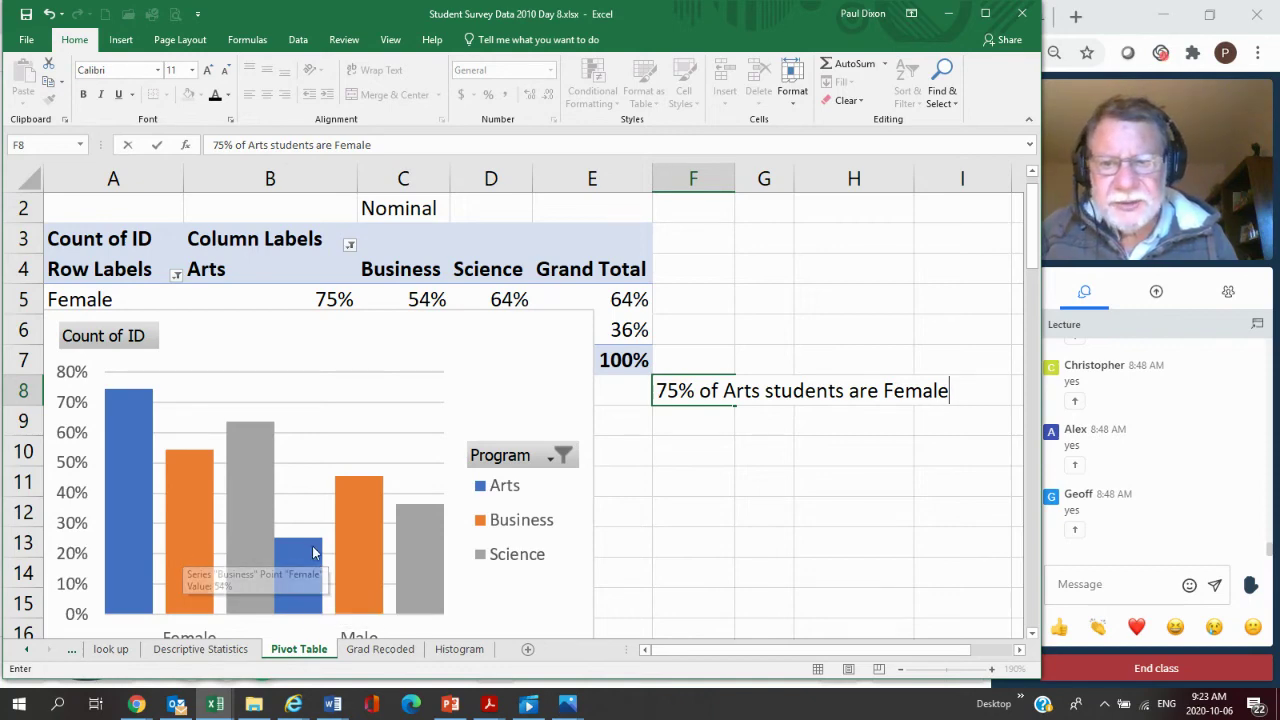
mouse_move(358, 565)
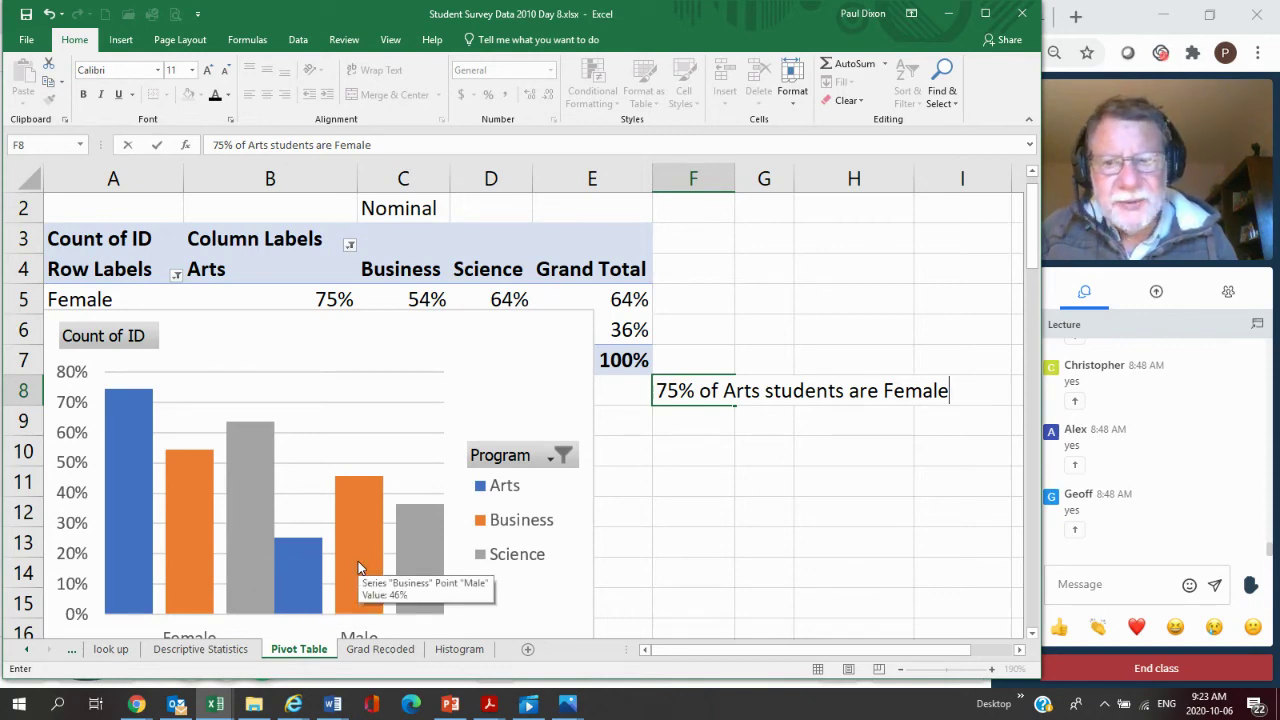
Swap the pivot fields so Program is in the rows and Gender in the columns, and shift the chart slightly down
mouse_move(430, 553)
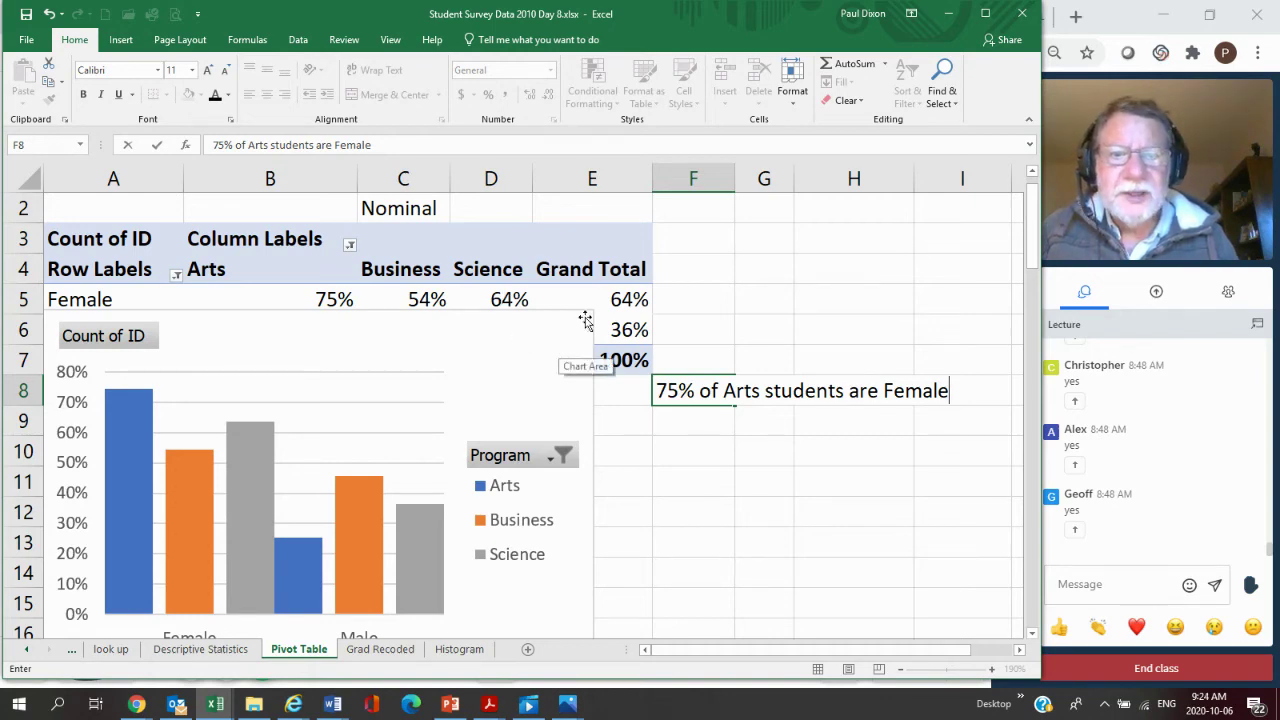
click(598, 245)
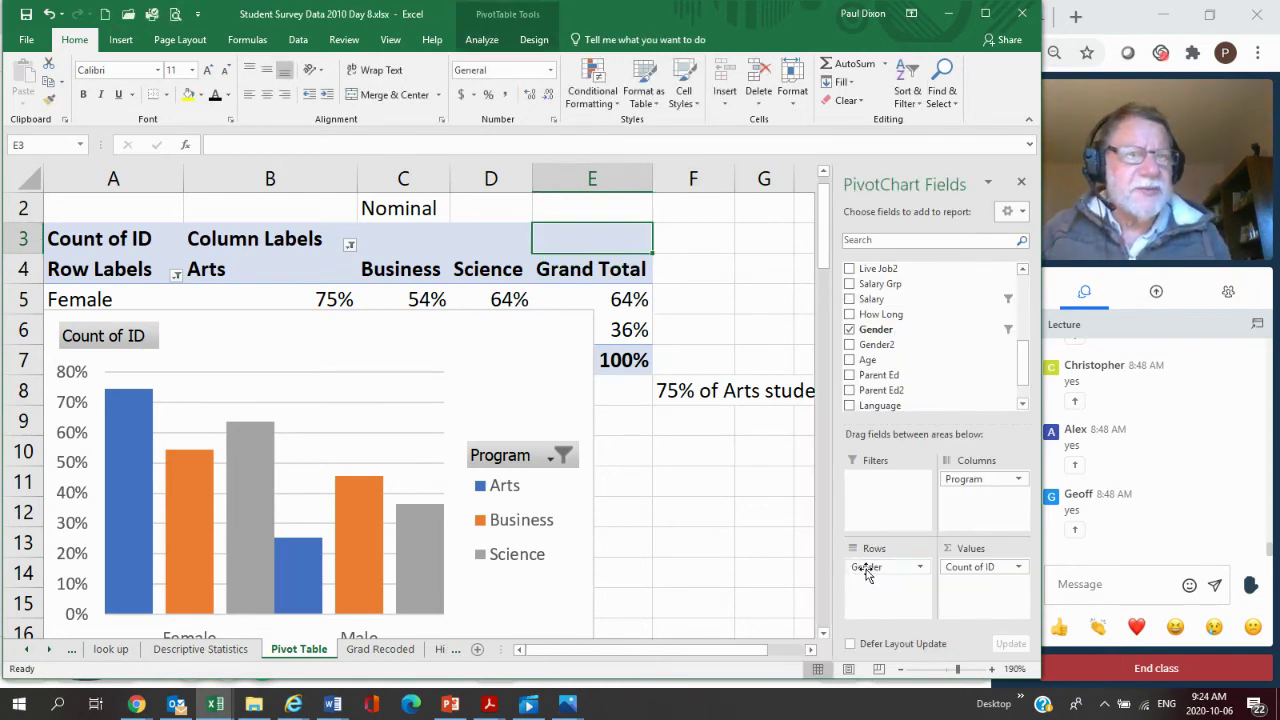
mouse_move(868, 575)
mouse_down()
mouse_move(988, 523)
mouse_move(983, 497)
mouse_move(934, 566)
mouse_move(882, 580)
mouse_up()
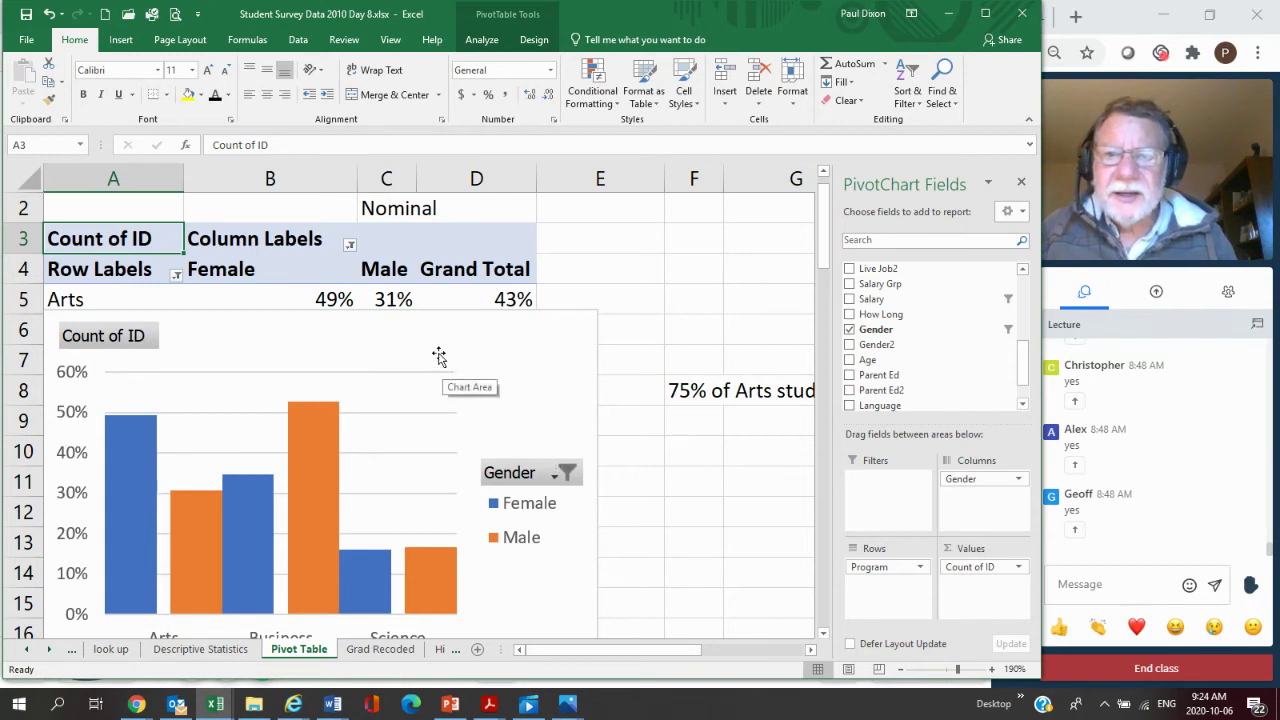
drag(443, 333, 438, 345)
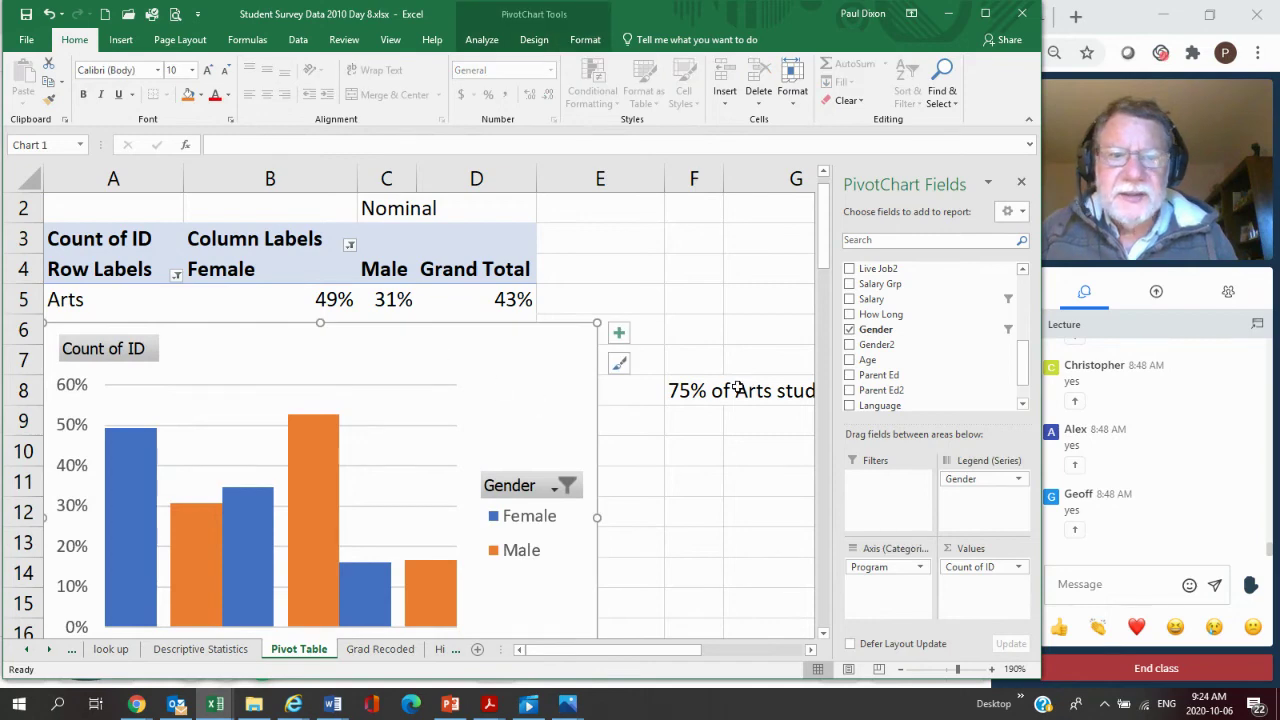
Enter the note "49% of Females are in Arts" in cell F9
click(690, 422)
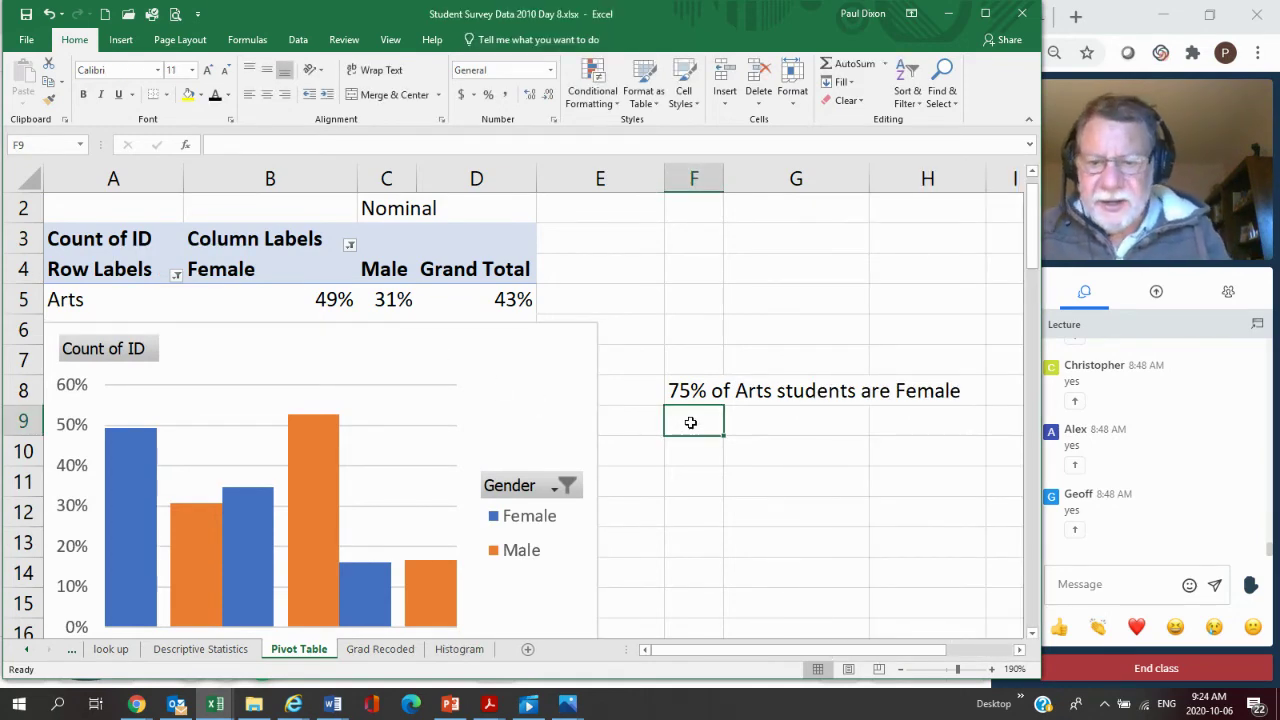
text(49% of)
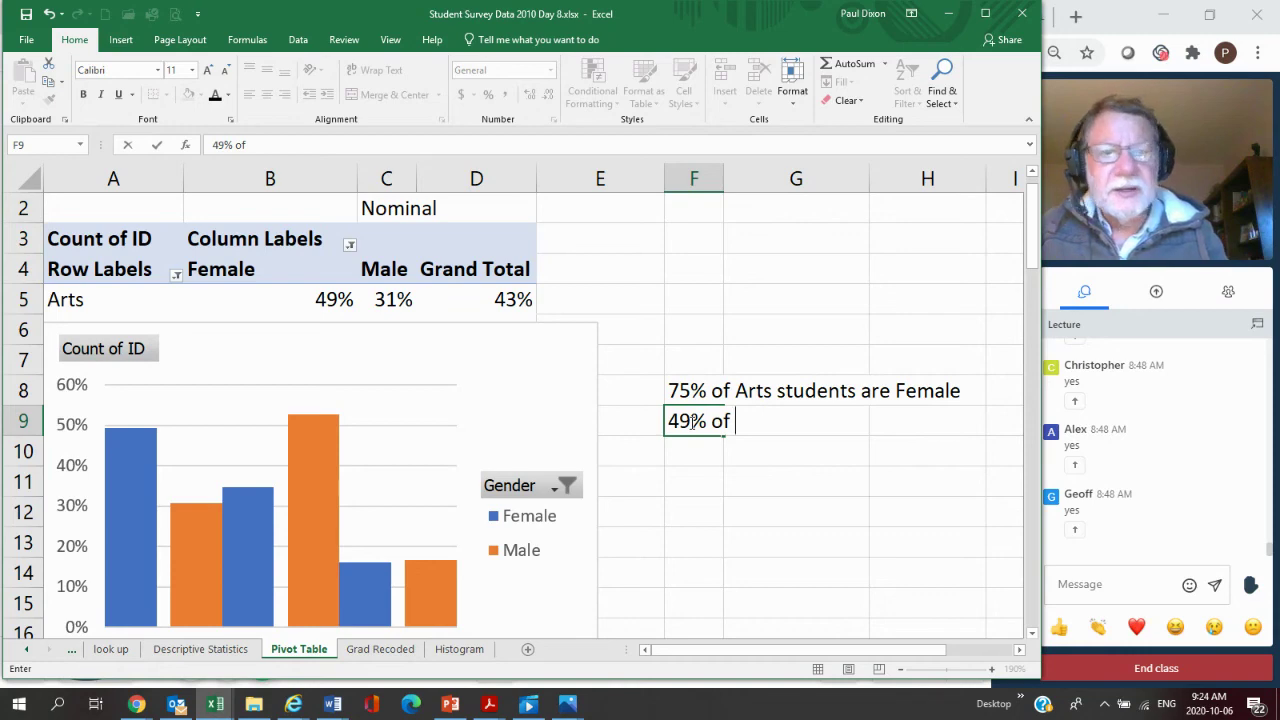
text( Femal)
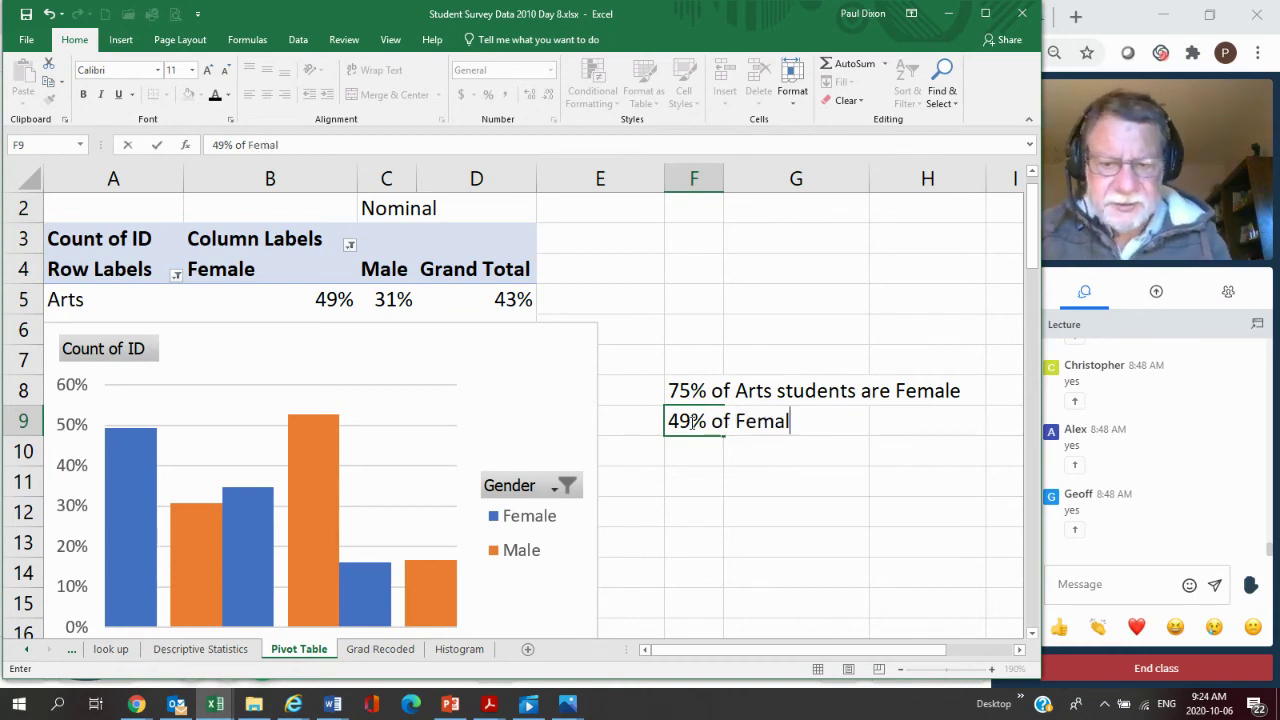
text(es are)
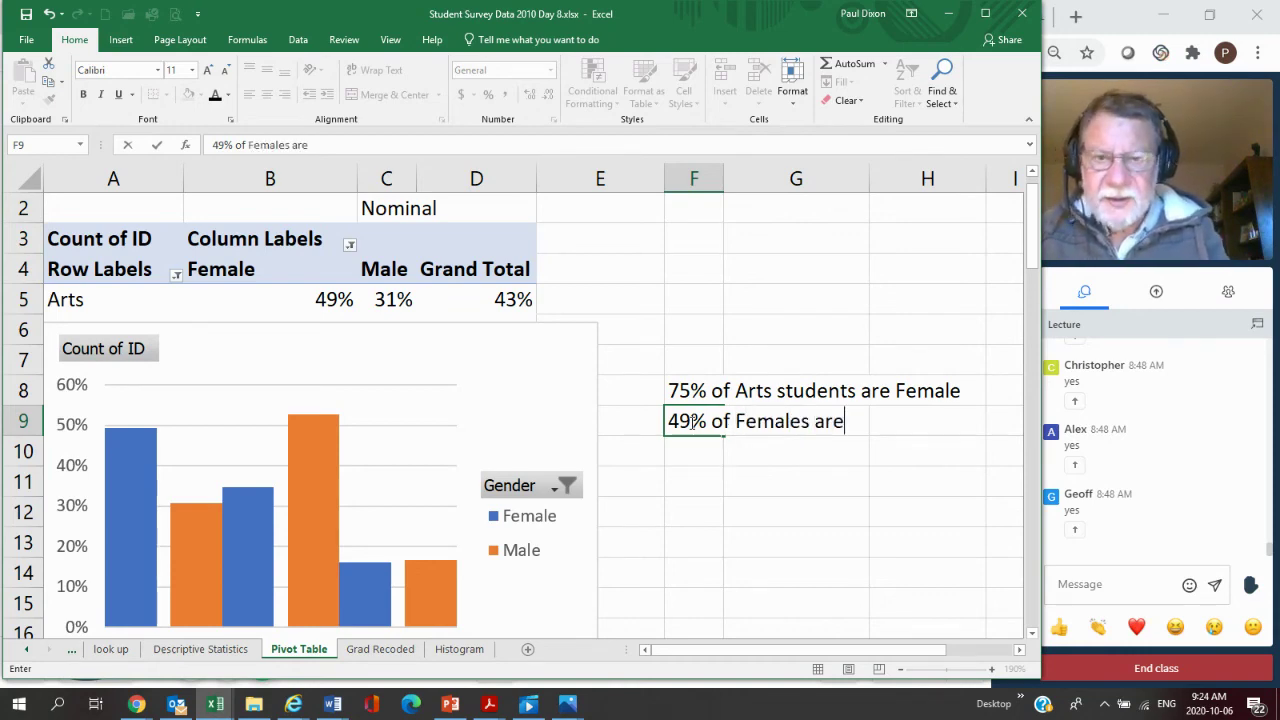
text( i)
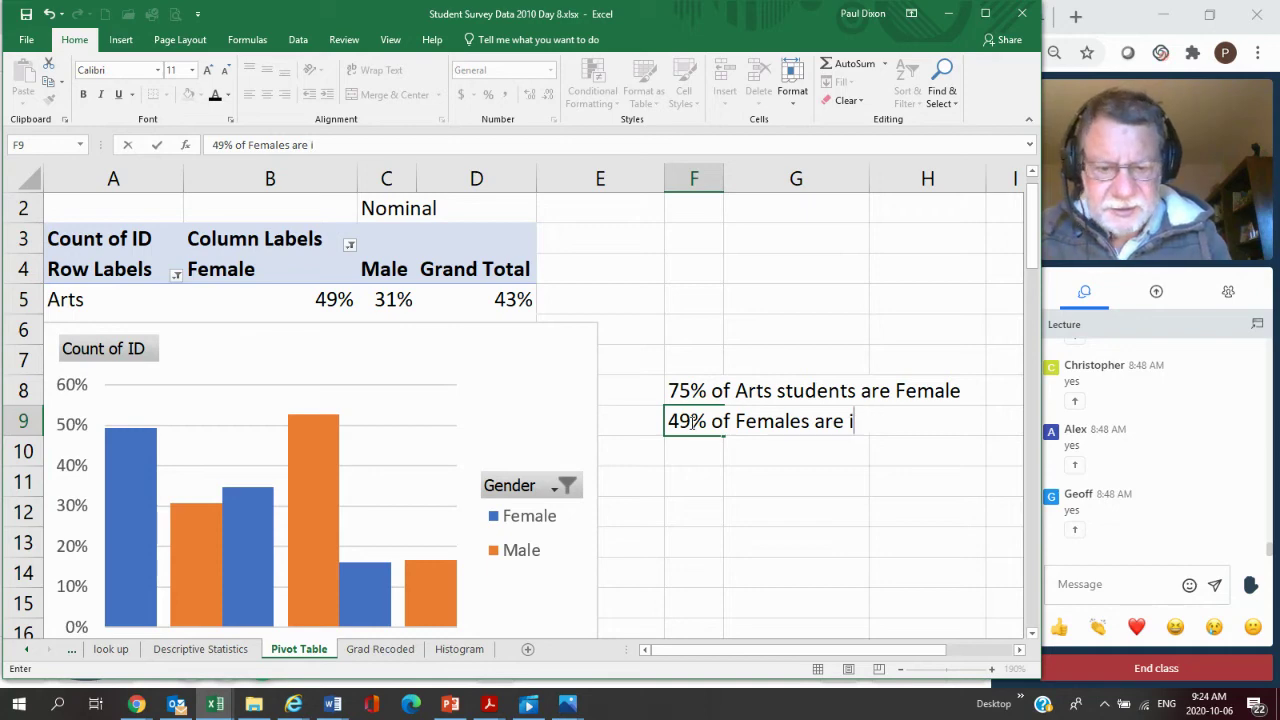
text(n Arts)
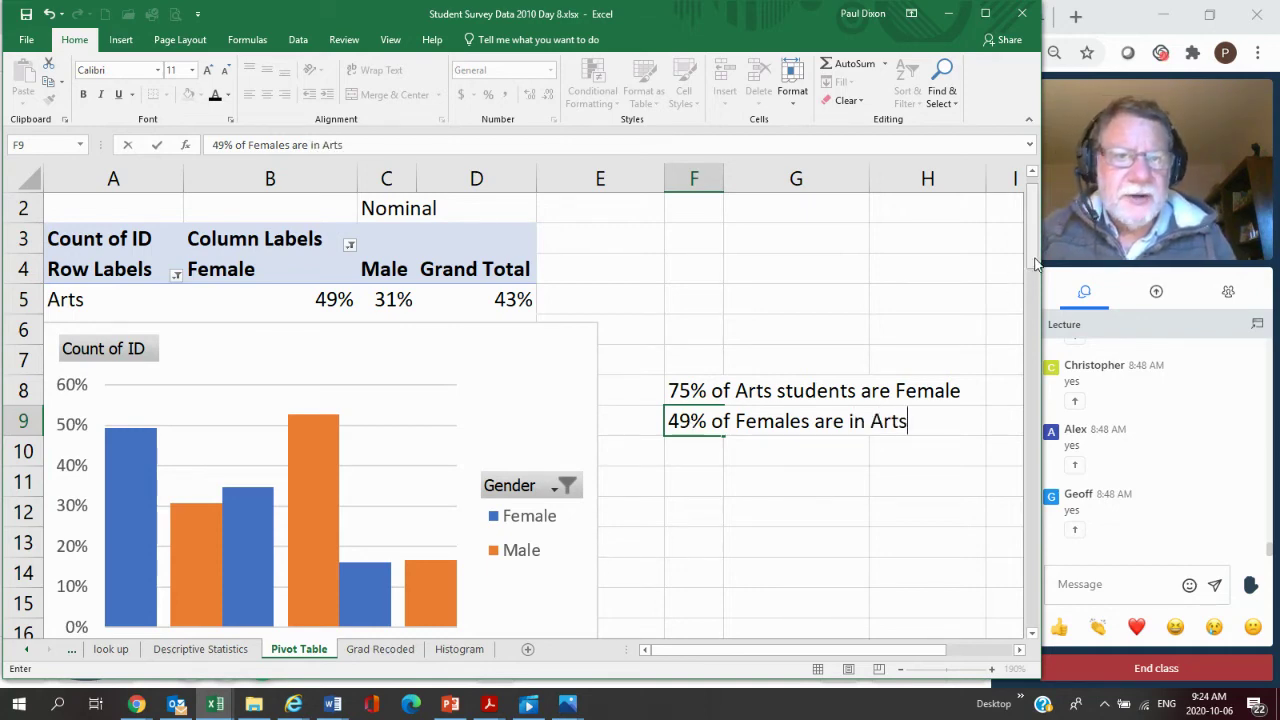
Compare the Arts, Business and Science bars by gender, and swap the fields back so Gender is in rows and Program in columns
scroll(1037, 263, down, 1)
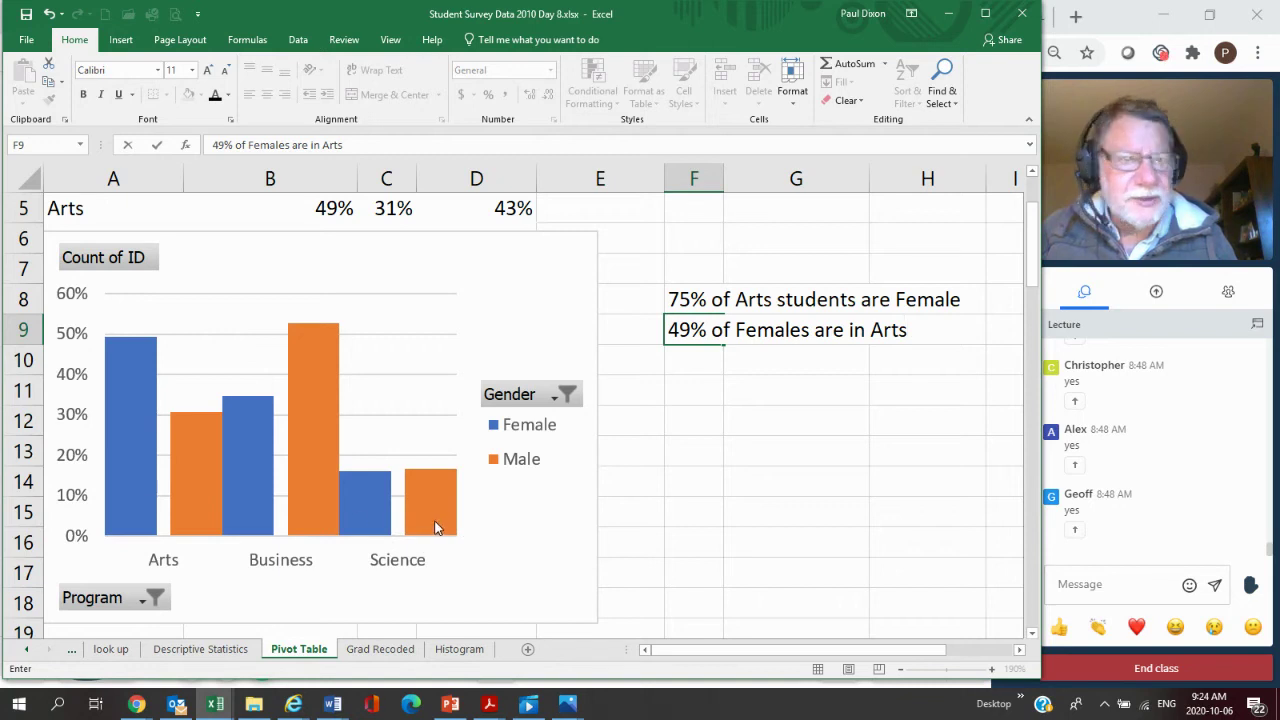
mouse_move(436, 528)
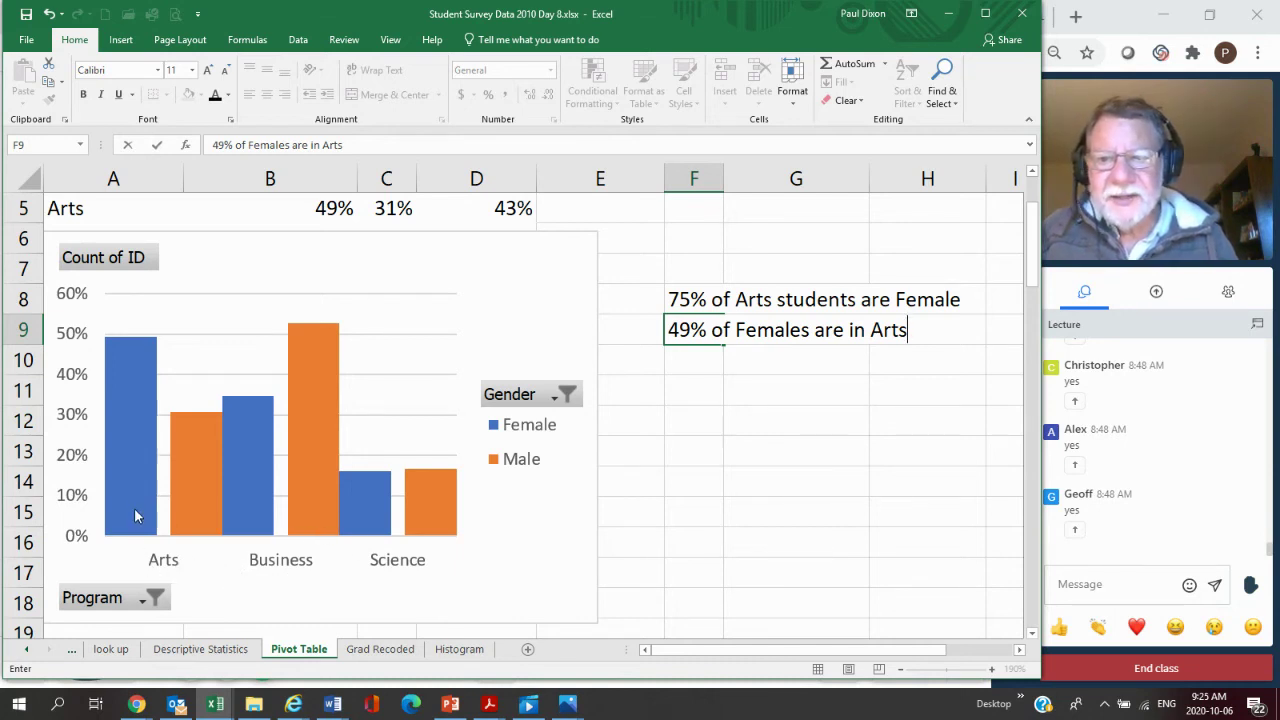
mouse_move(136, 512)
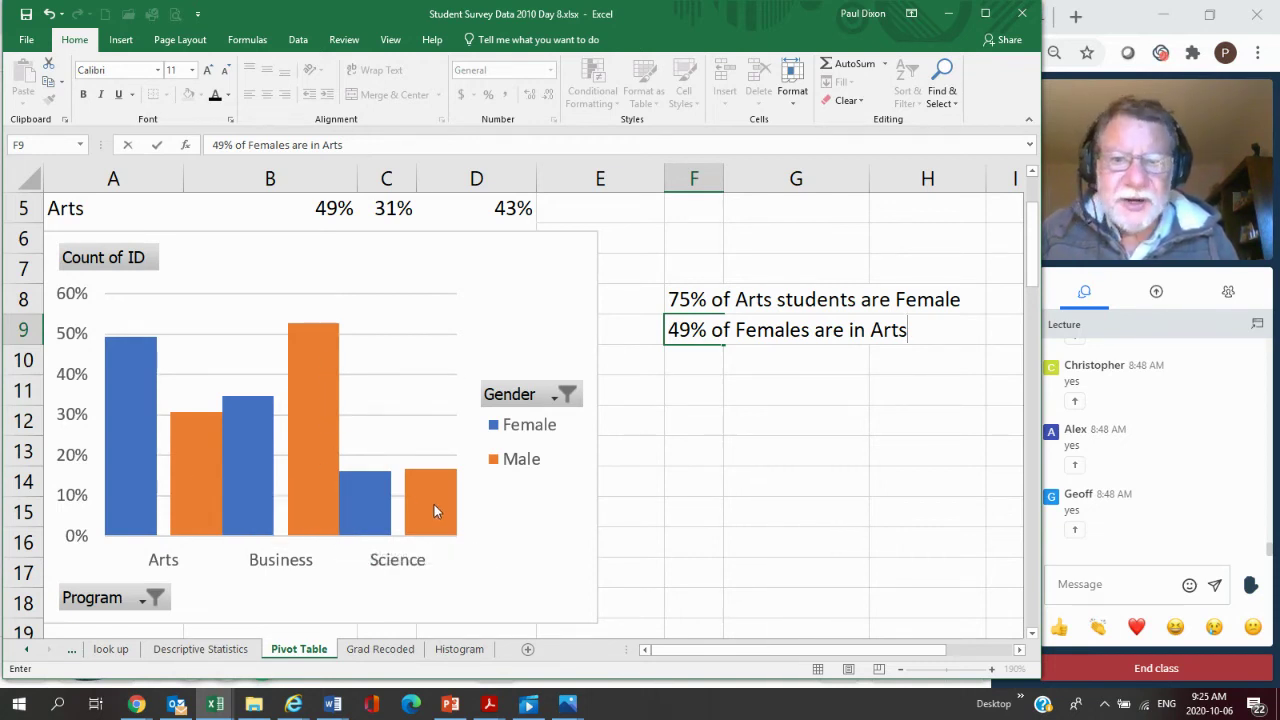
mouse_move(434, 506)
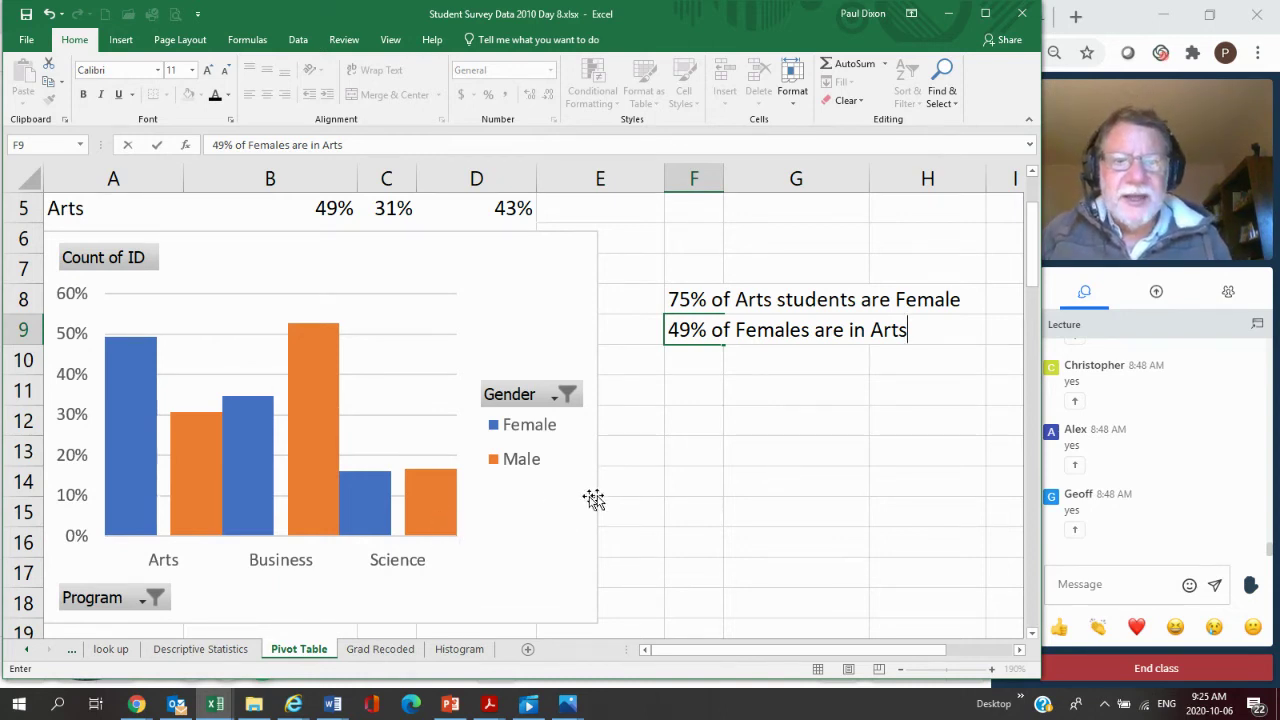
click(438, 208)
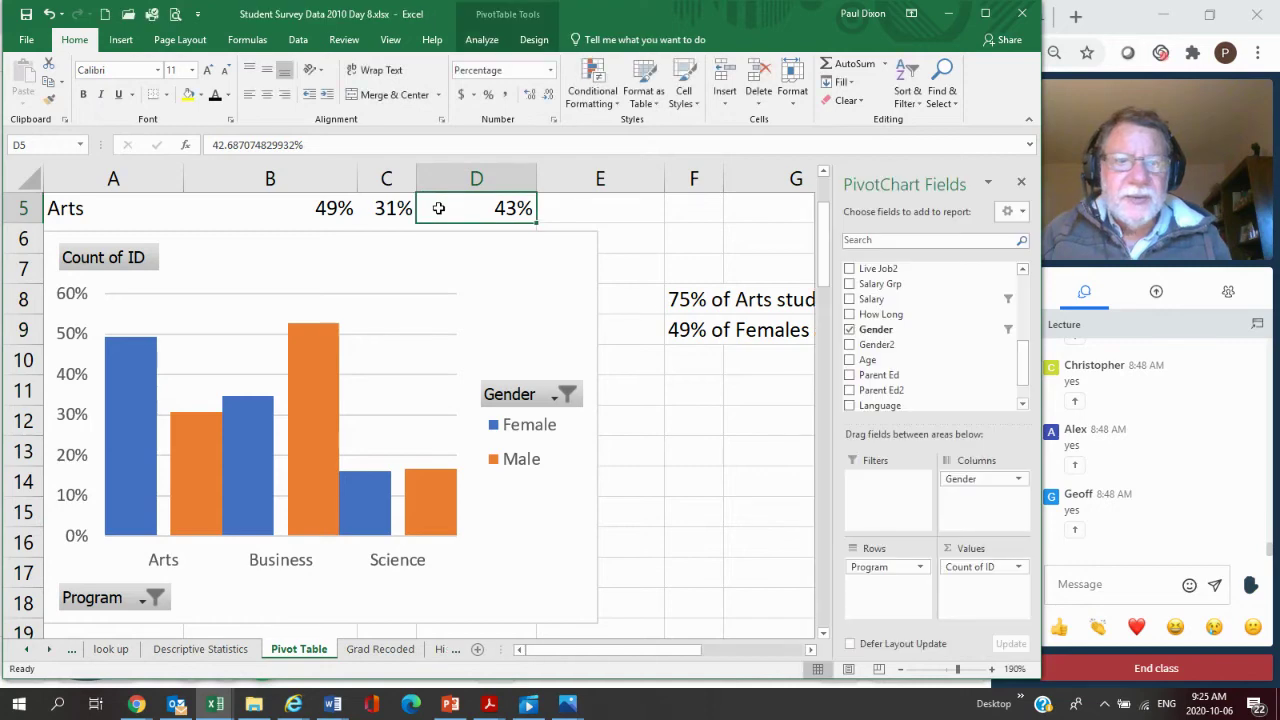
mouse_move(898, 567)
mouse_down()
mouse_move(968, 512)
mouse_move(906, 580)
mouse_up()
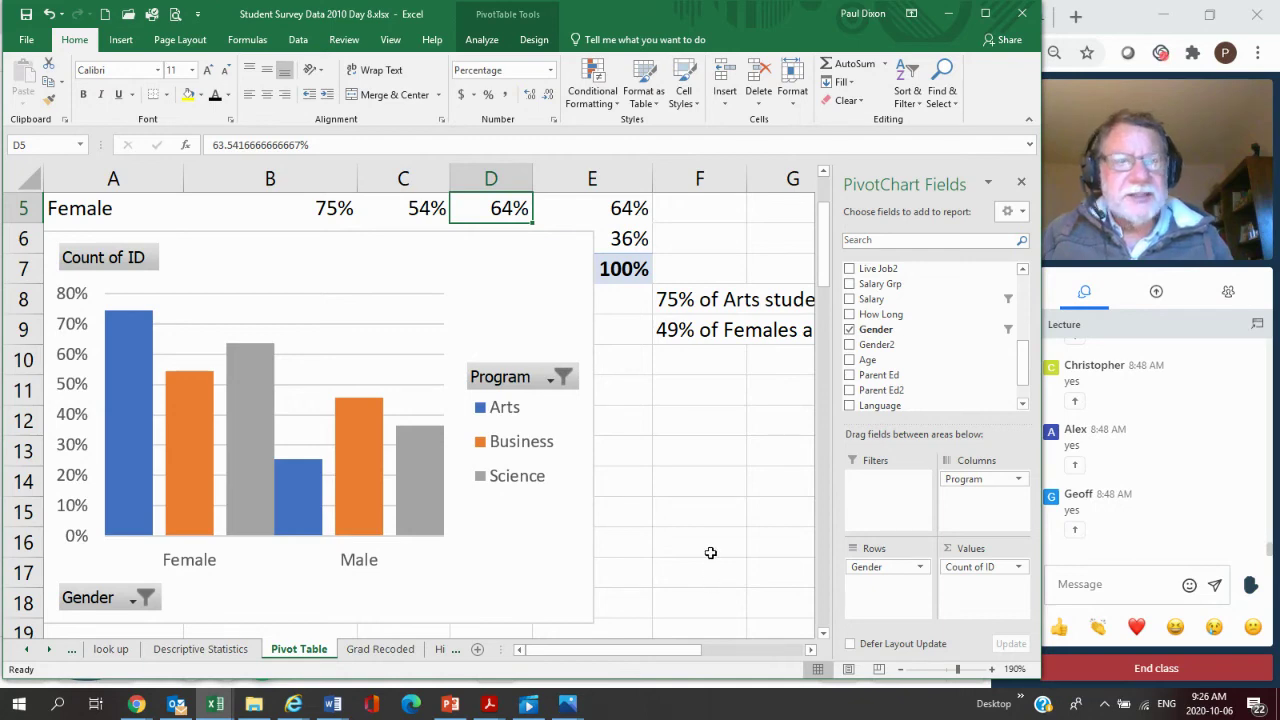
Switch to PowerPoint and go to the slide on choosing between % of Column Total and % of Row Total
click(449, 706)
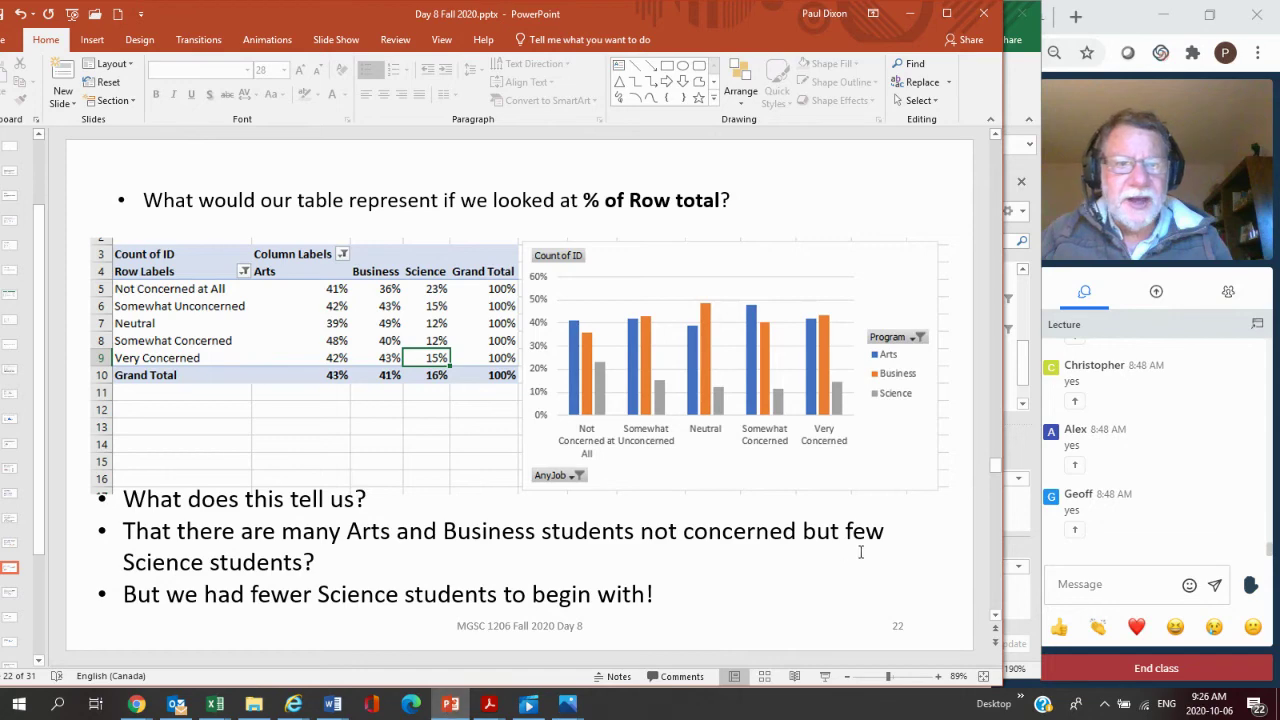
scroll(997, 577, down, 1)
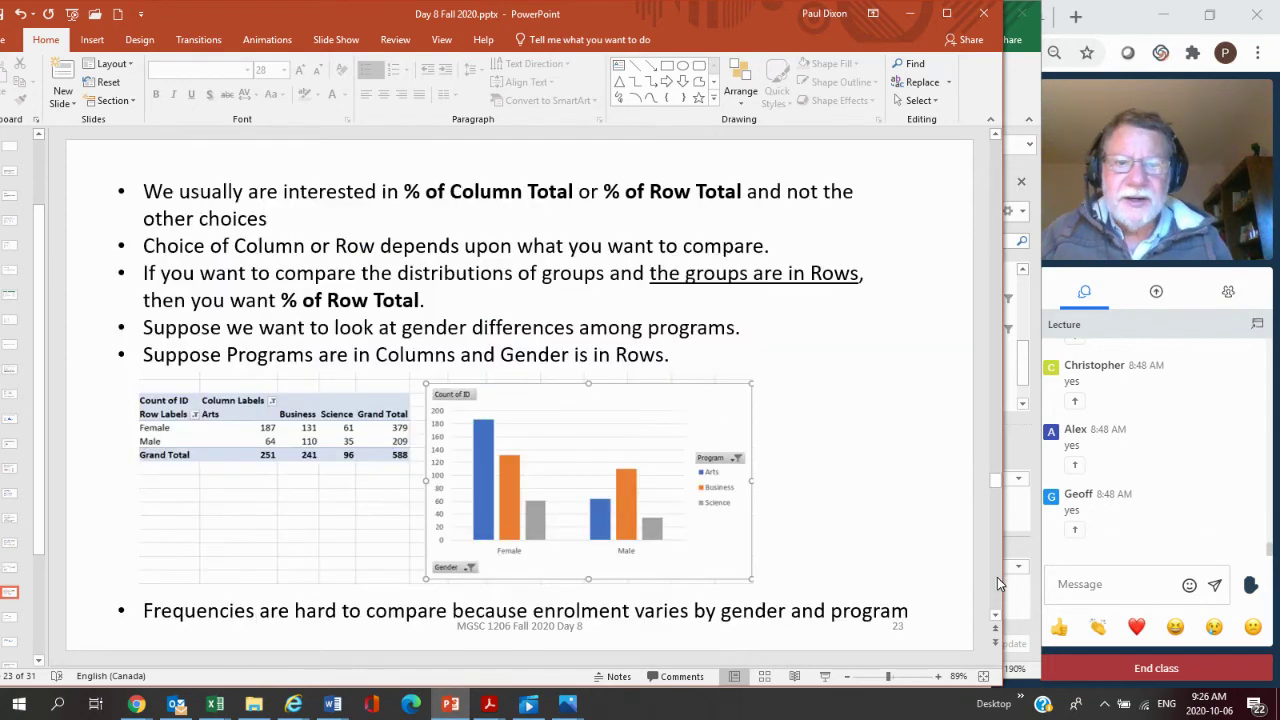
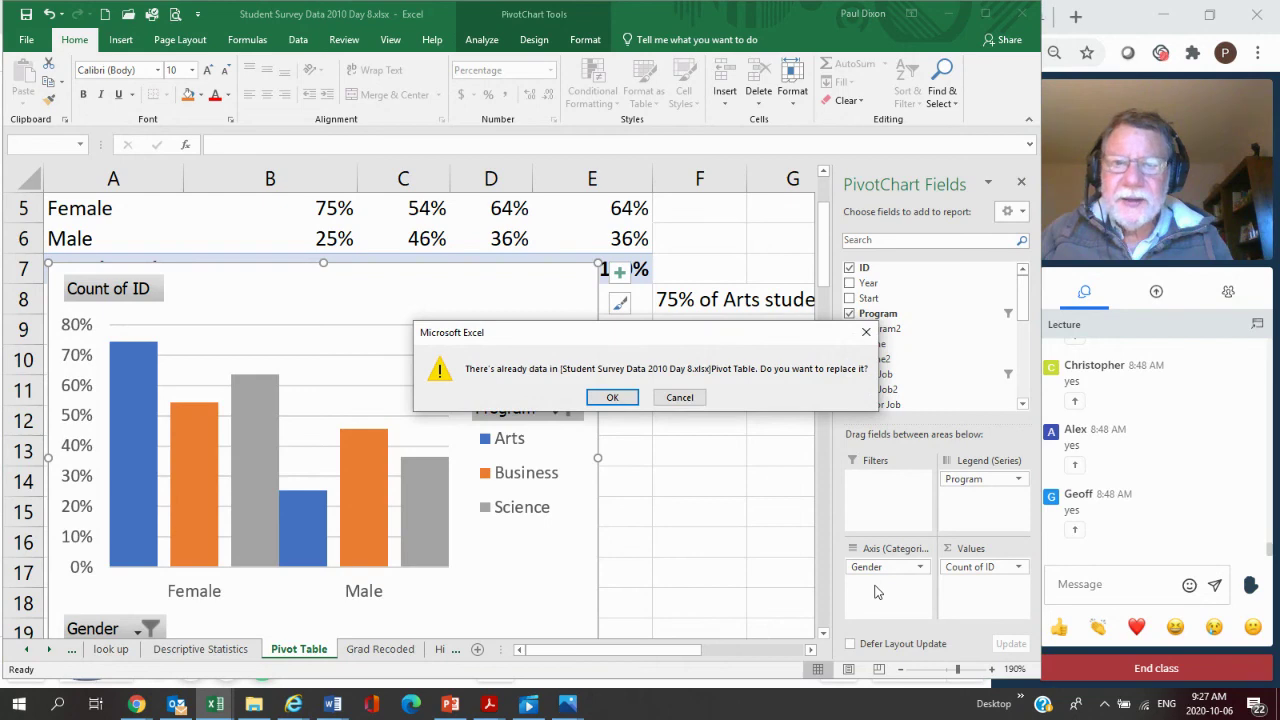
Add Year beneath Gender in the rows, accepting the data replacement, and move the chart over columns J to N, clear of the pivot table
click(621, 402)
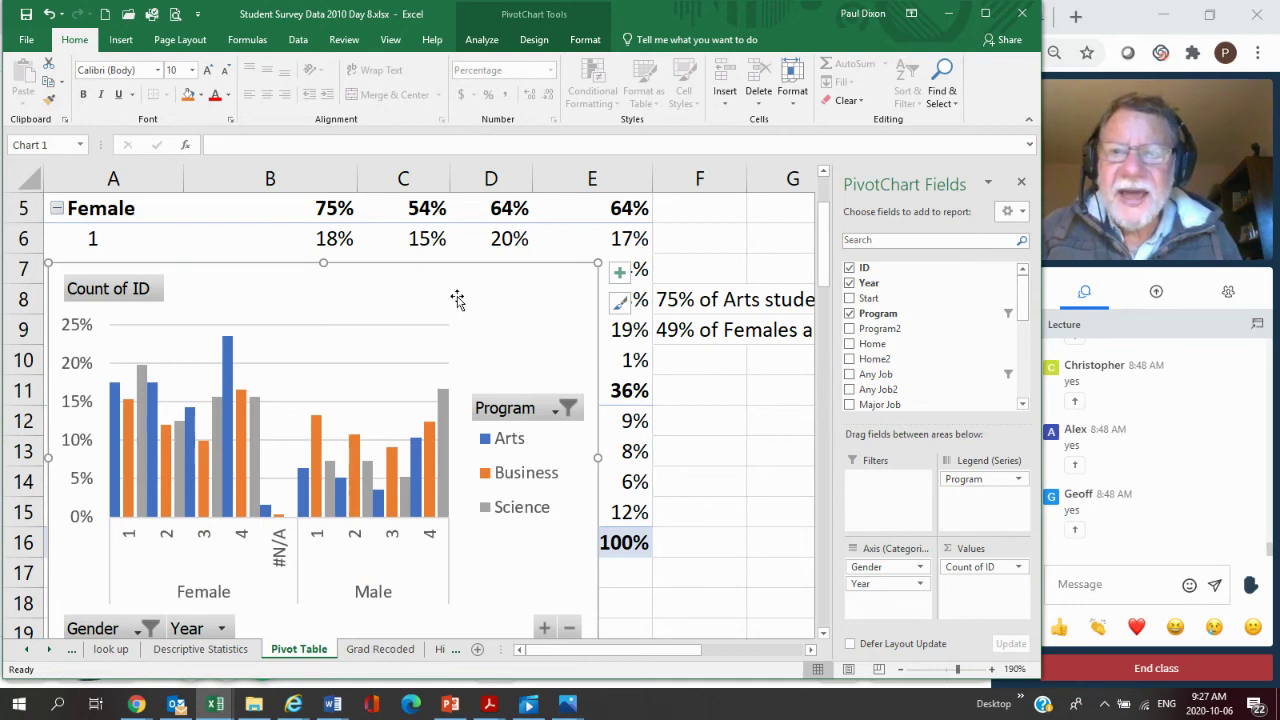
drag(456, 289, 577, 320)
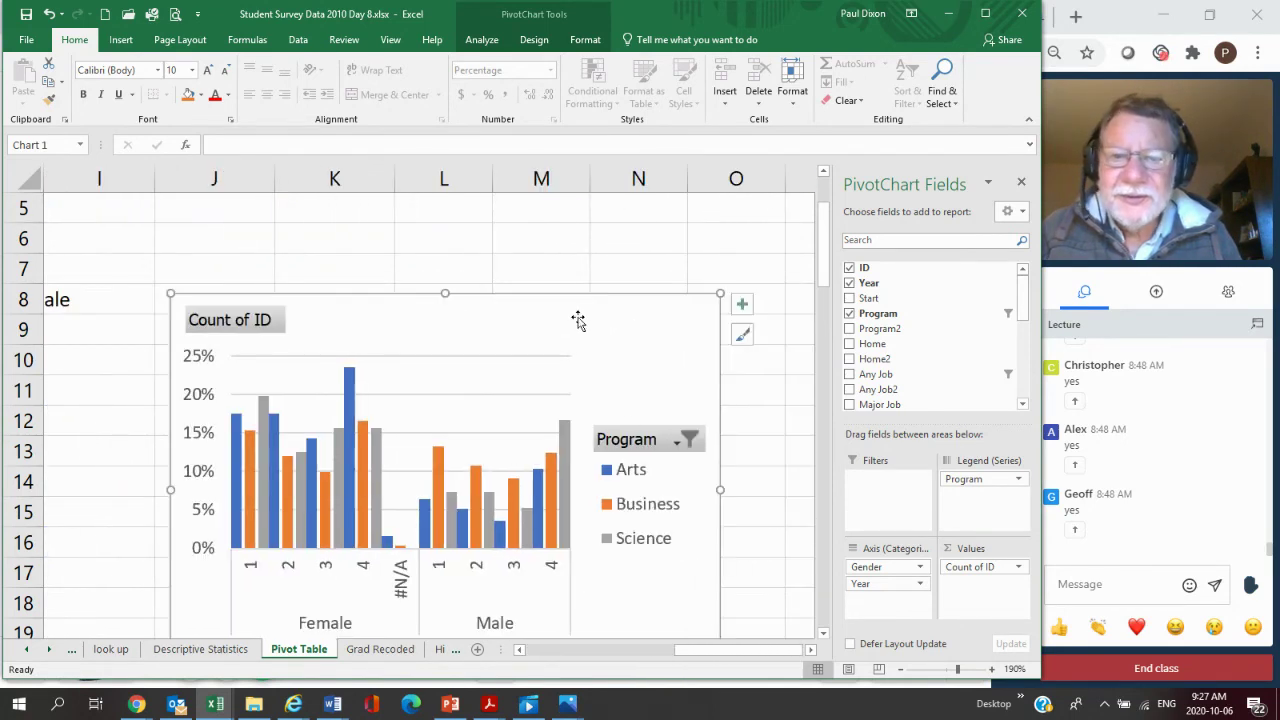
drag(724, 654, 572, 660)
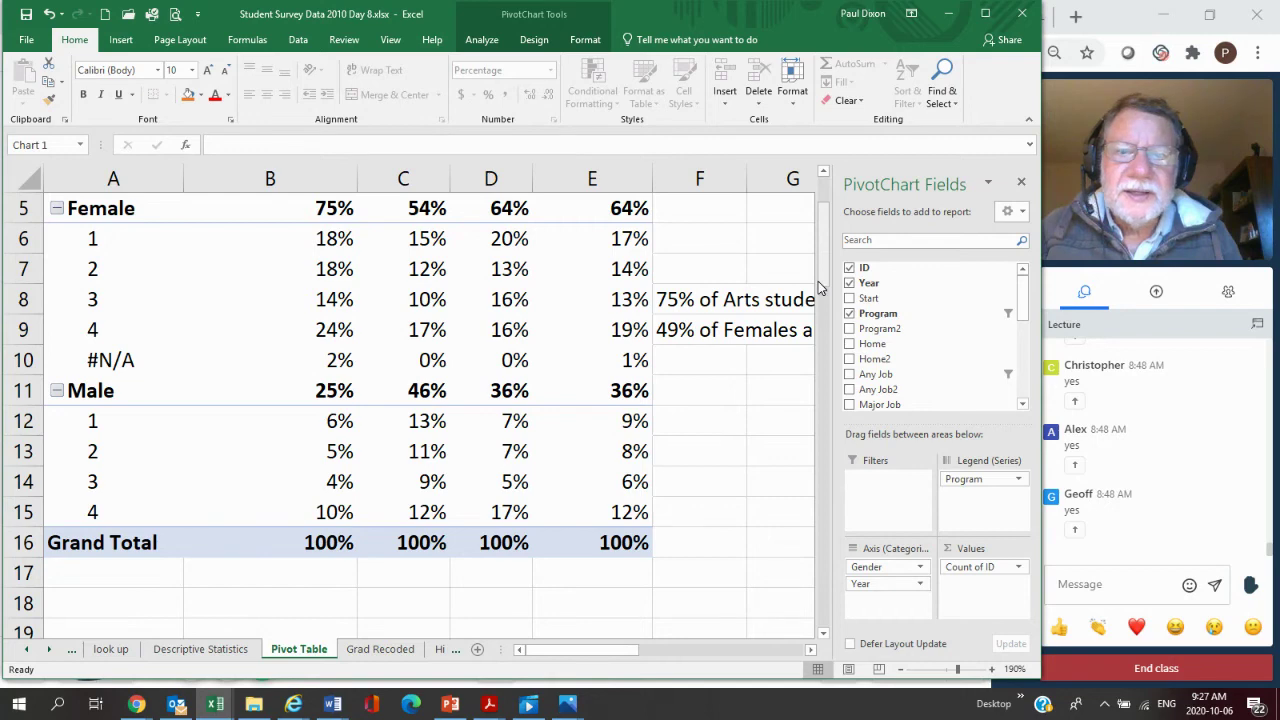
drag(818, 287, 818, 280)
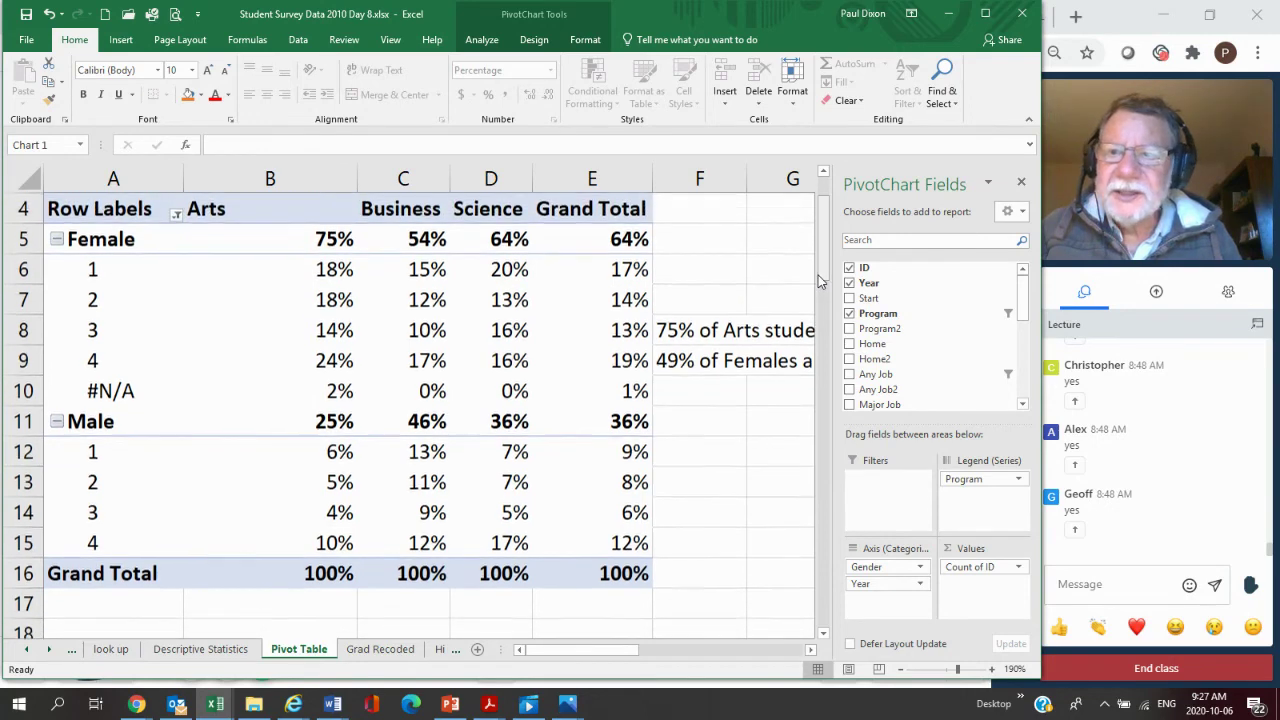
Filter the #N/A entry out of the Year field
click(176, 216)
click(178, 218)
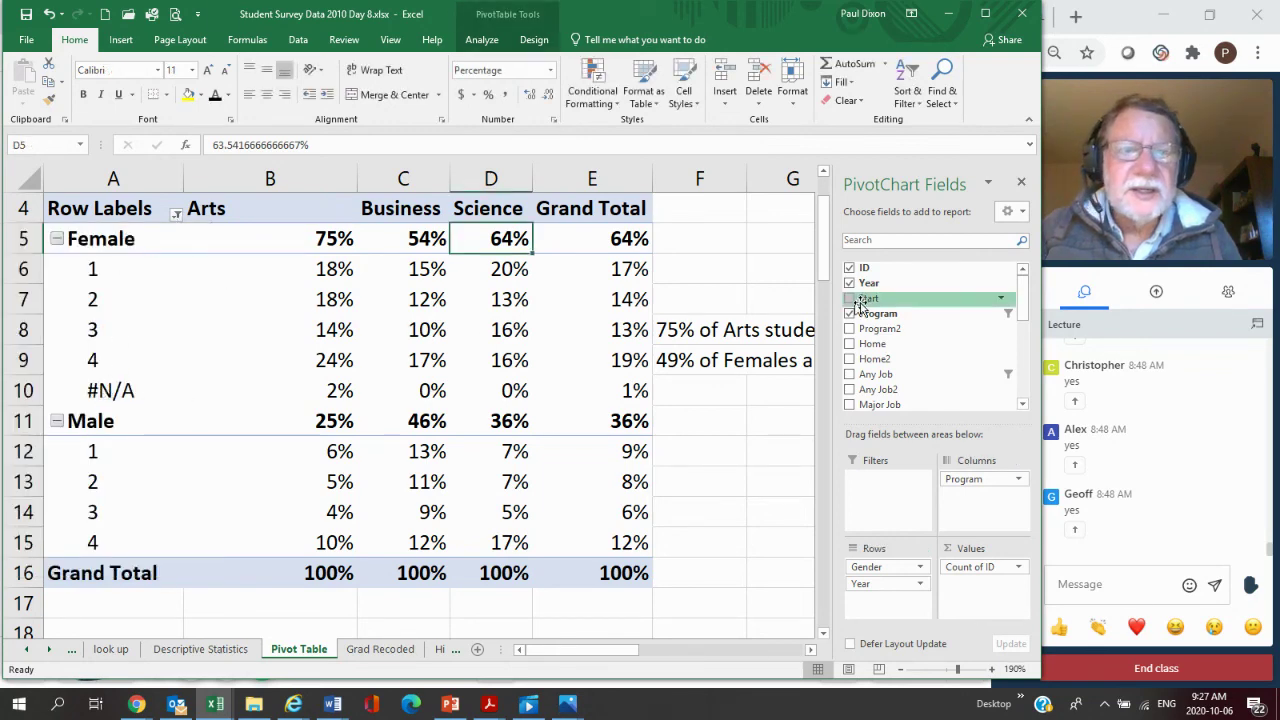
click(1006, 285)
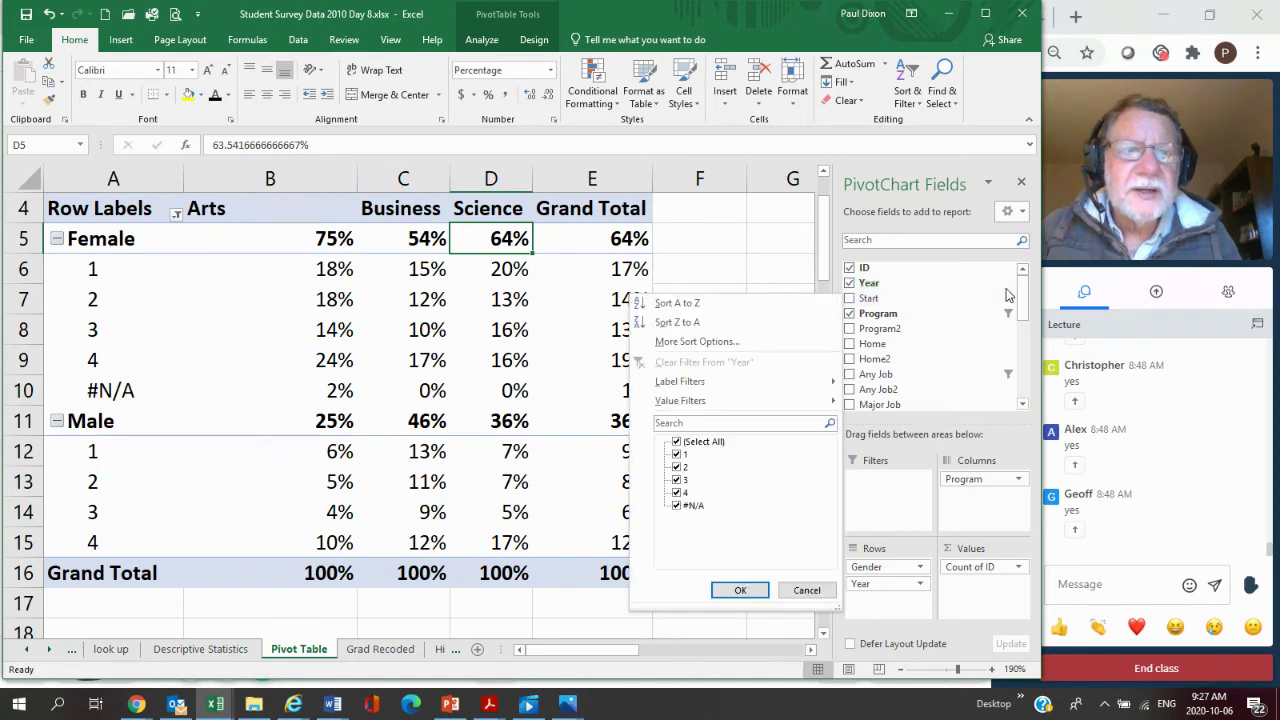
click(880, 287)
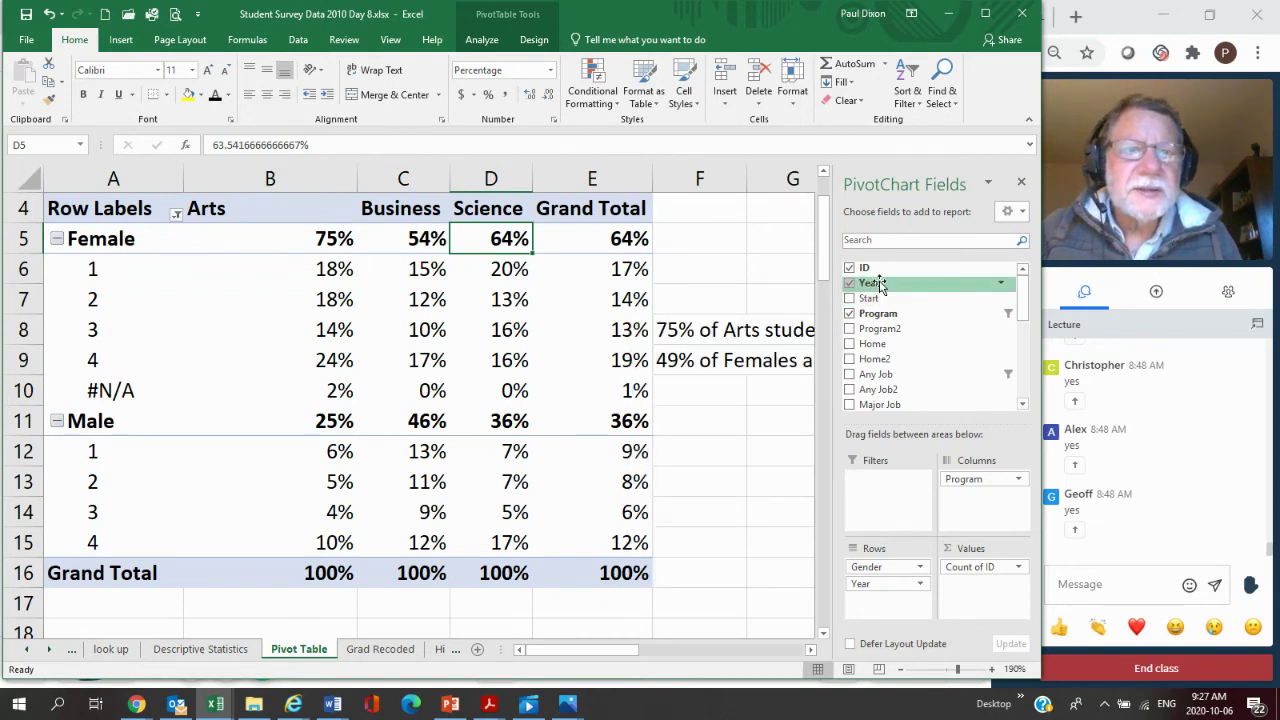
click(1004, 290)
click(678, 506)
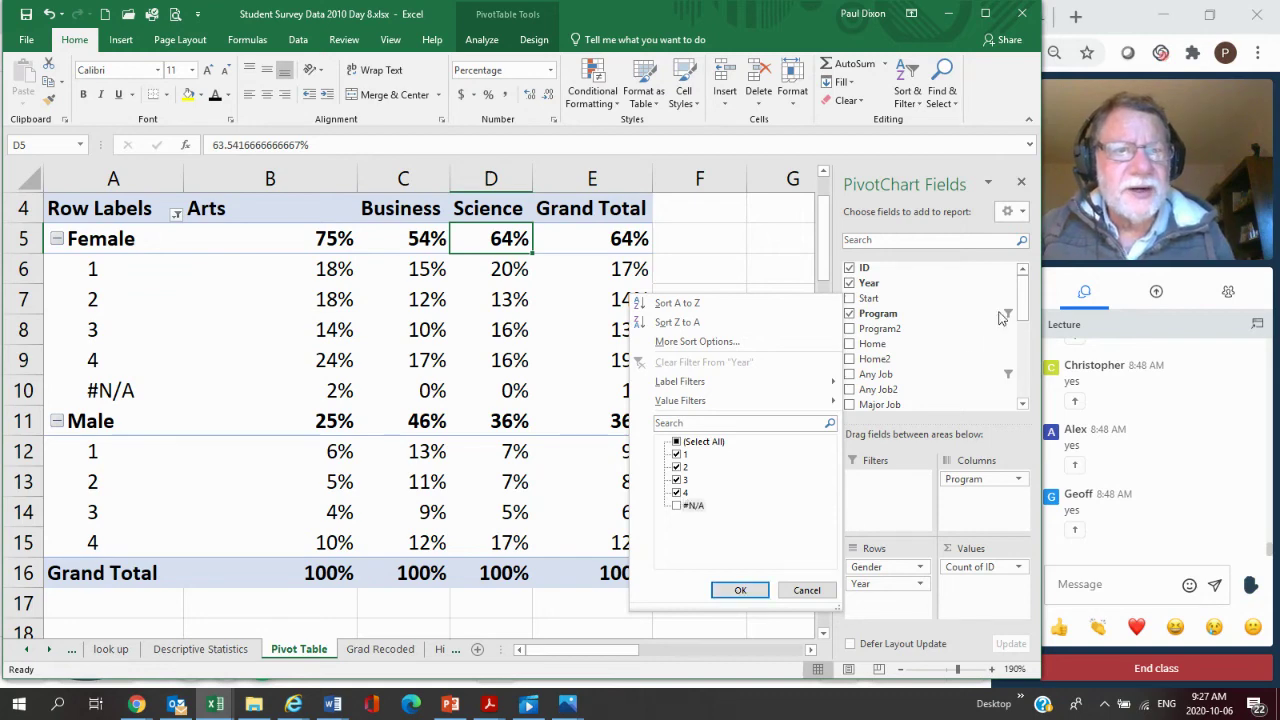
click(741, 591)
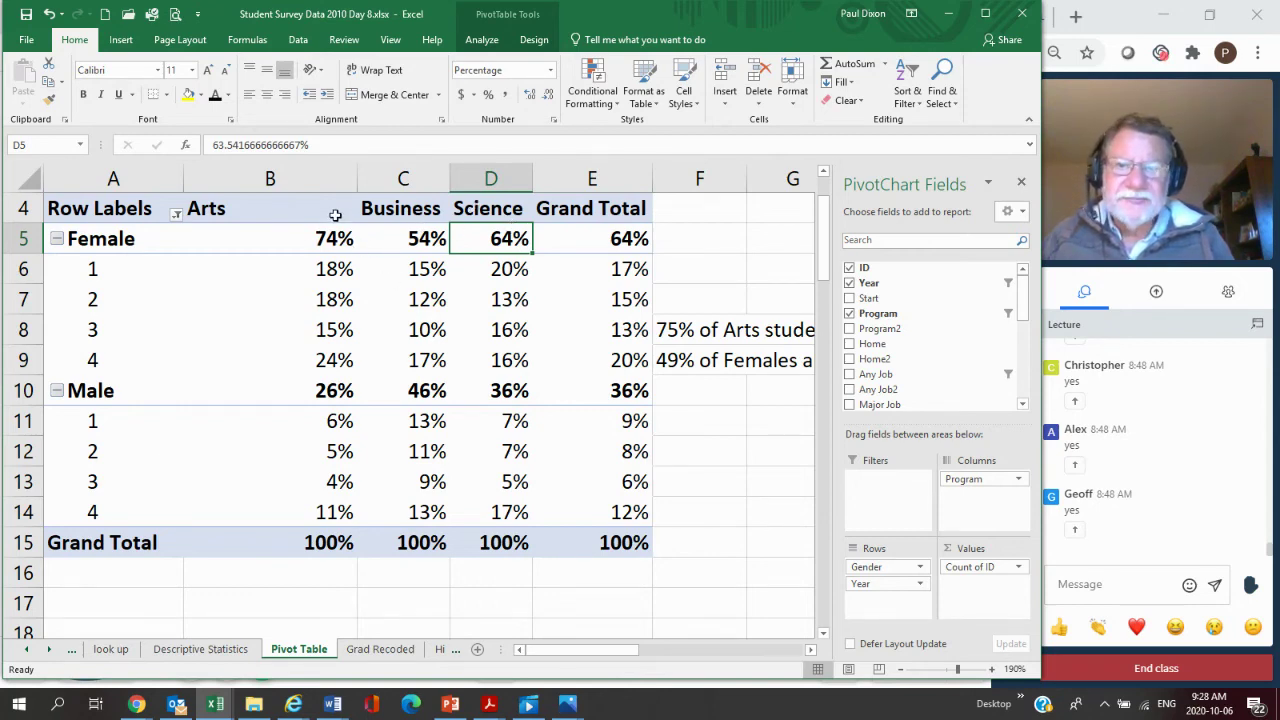
Add the Home field beneath Program in the pivot table's columns, accepting the replacement of existing data
drag(876, 343, 984, 499)
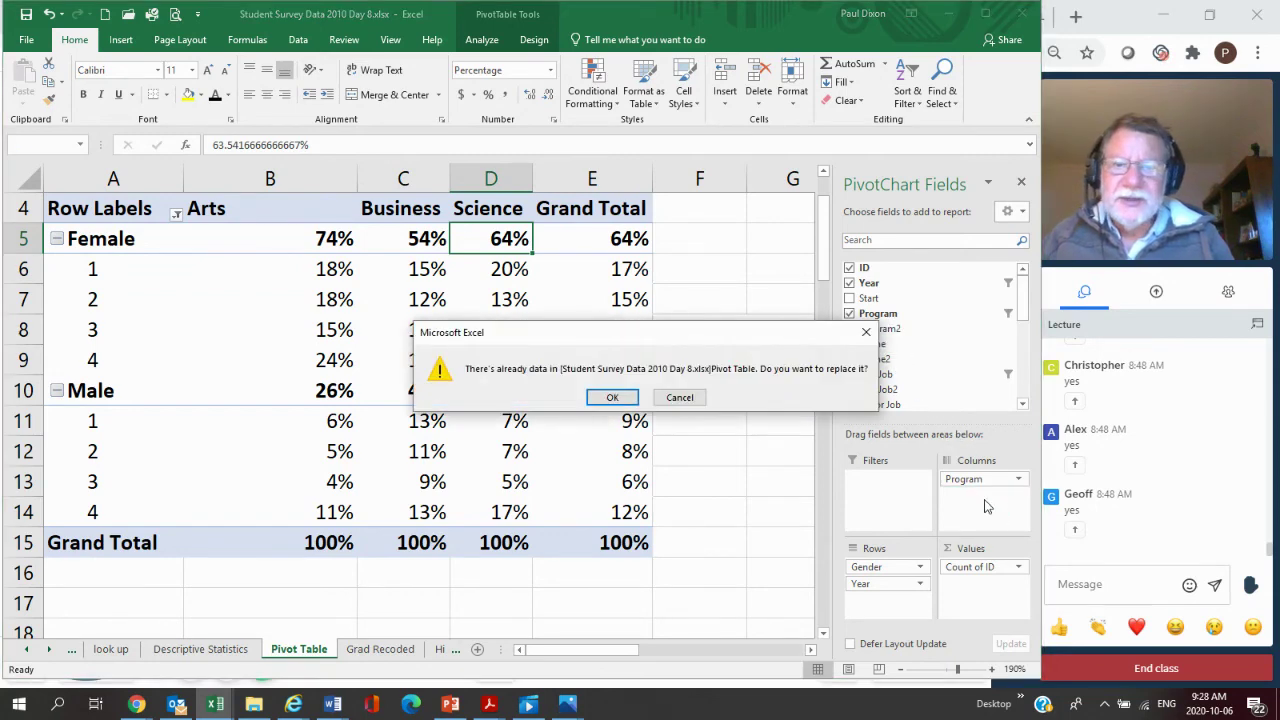
click(612, 398)
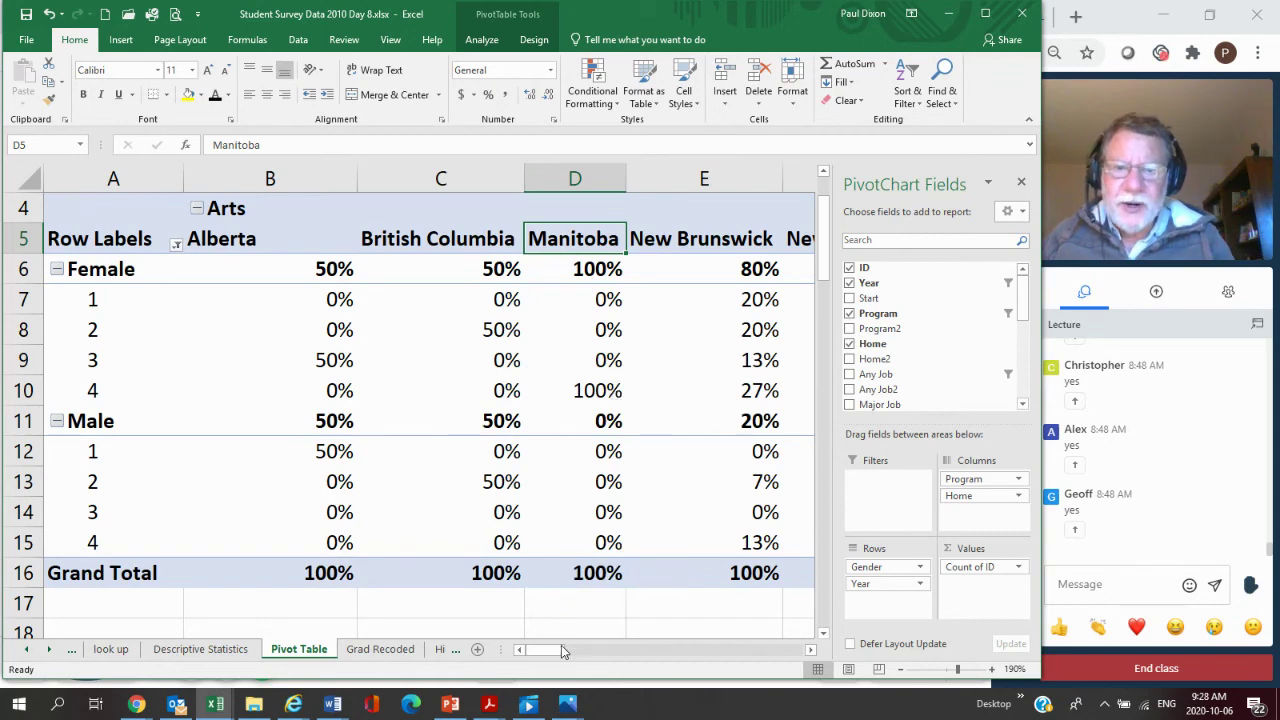
Make the PivotChart taller by extending its lower edge, and place it with its upper edge at row 15
drag(558, 650, 630, 648)
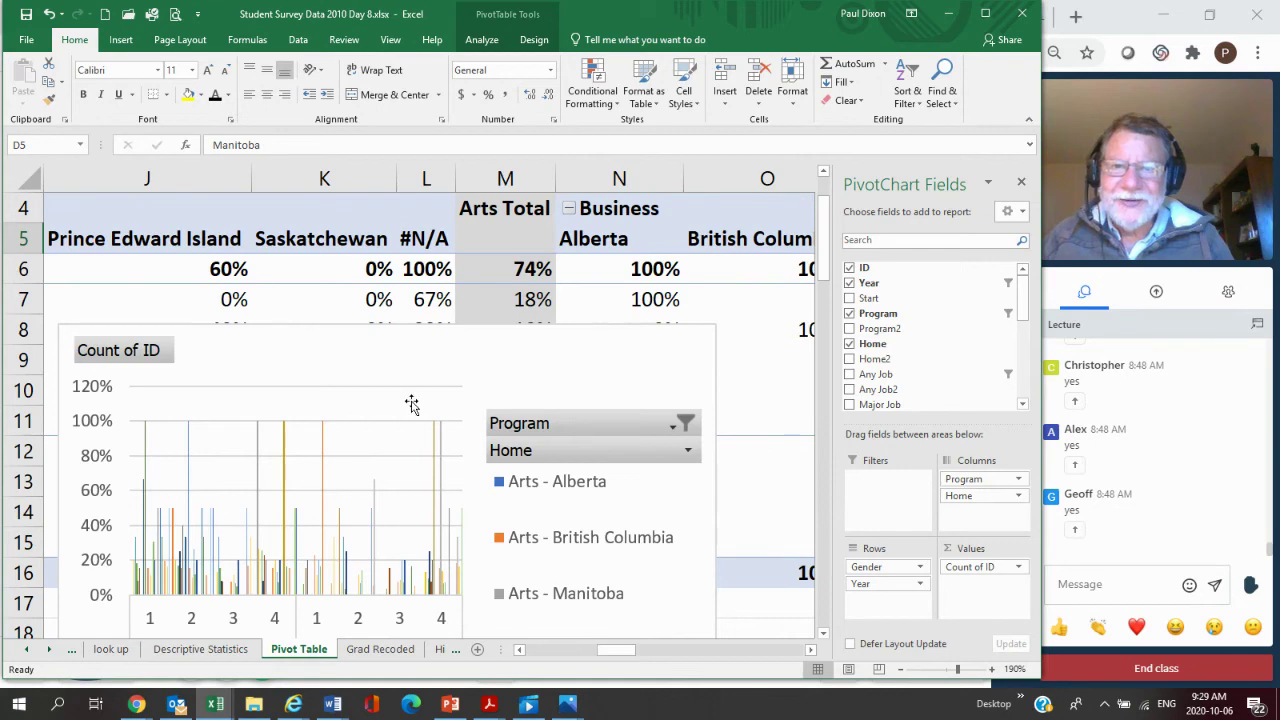
drag(443, 349, 468, 240)
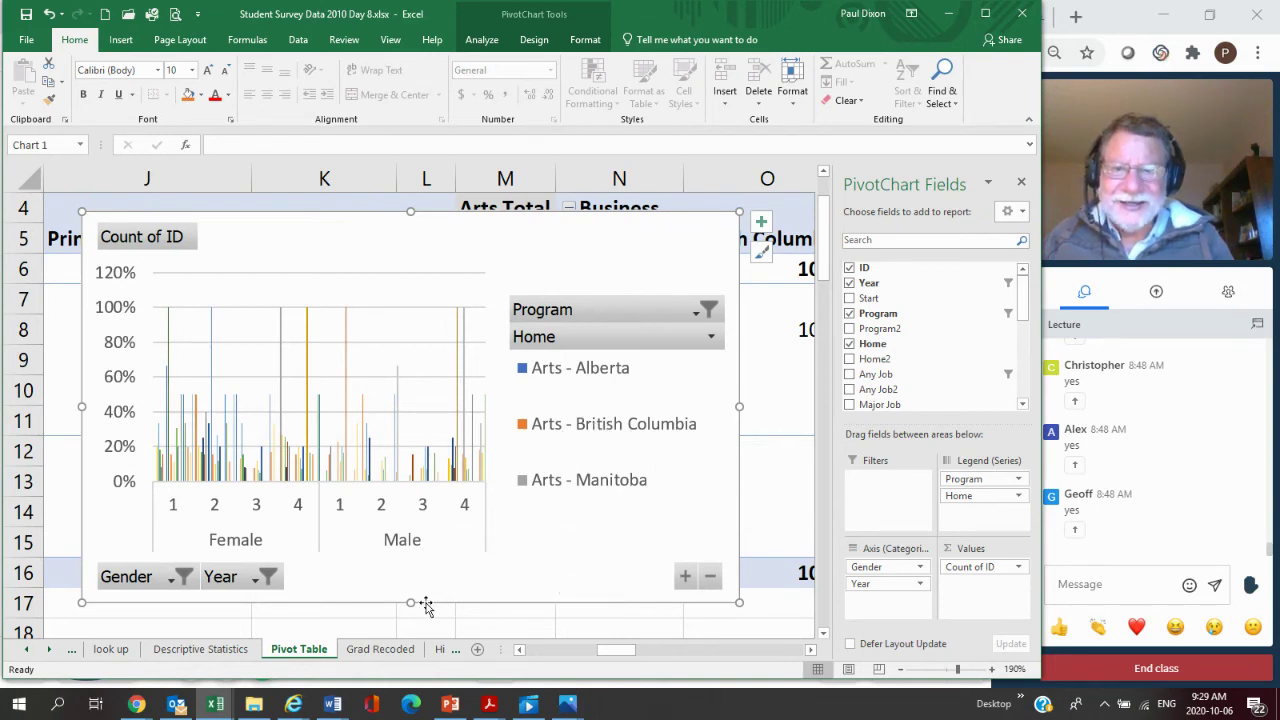
drag(412, 603, 414, 666)
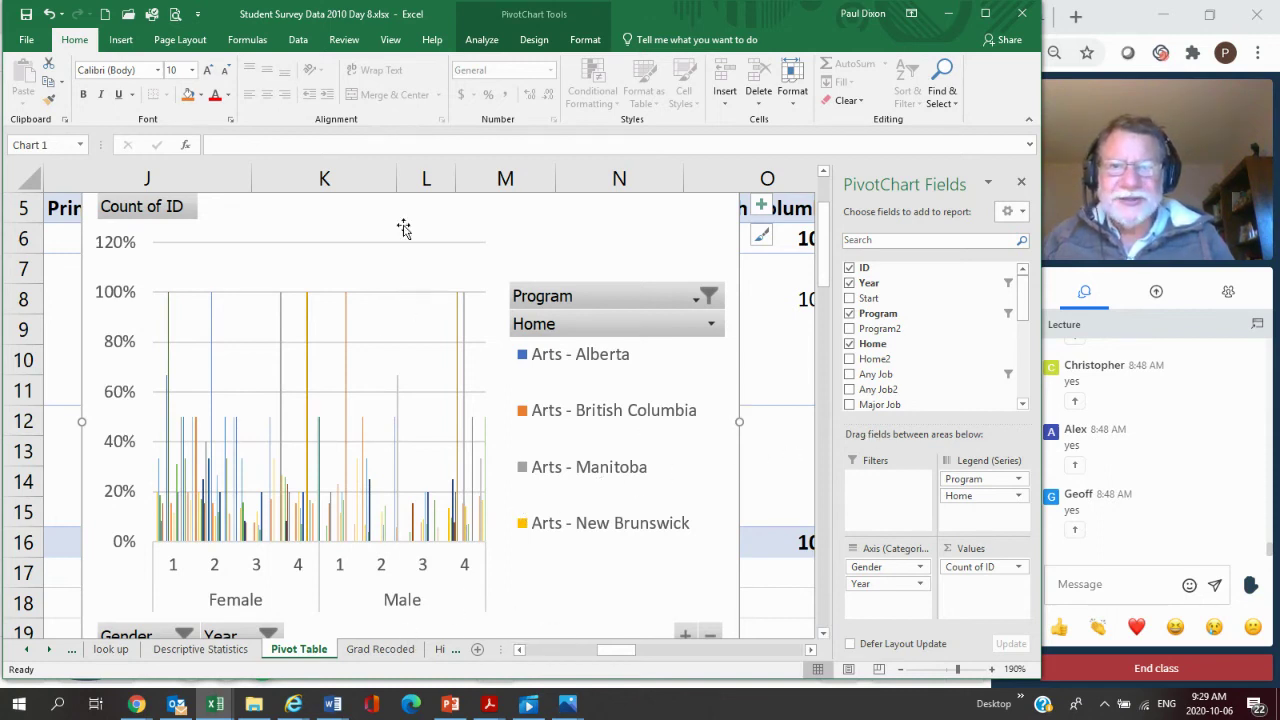
drag(398, 207, 402, 540)
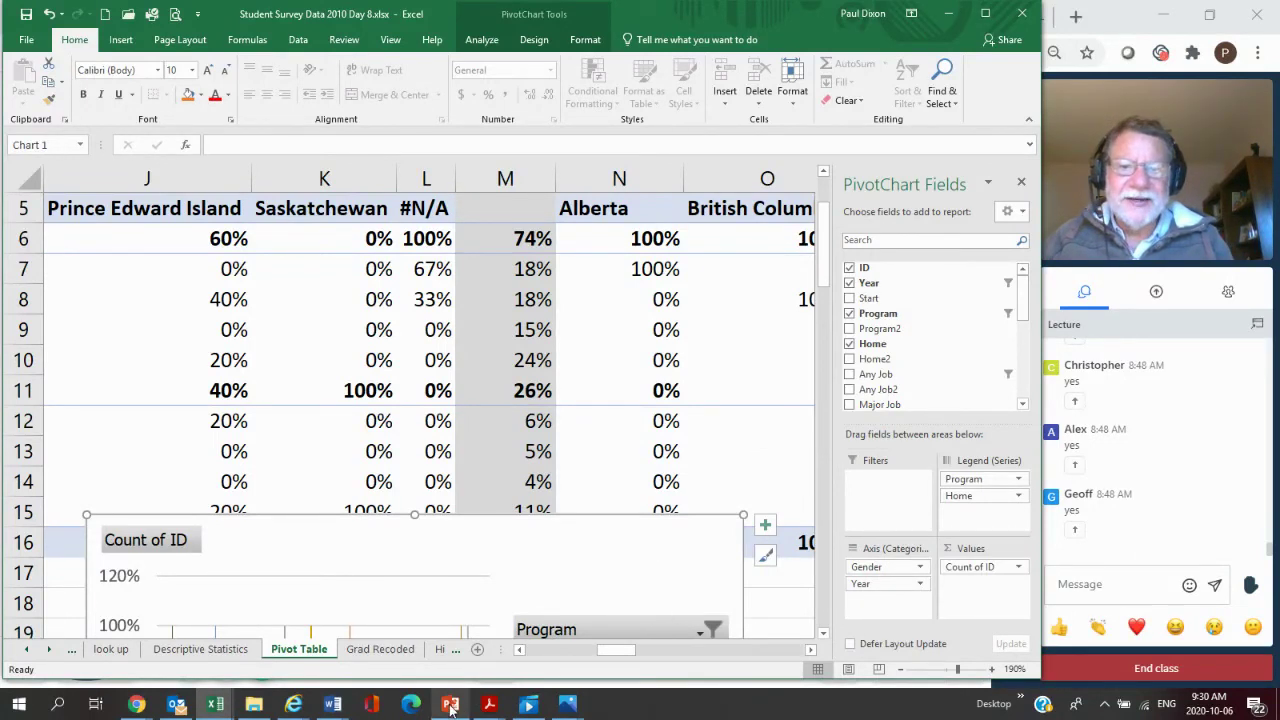
Switch to PowerPoint to view the slide on breaking down data by more variables, such as gender and program
mouse_move(450, 707)
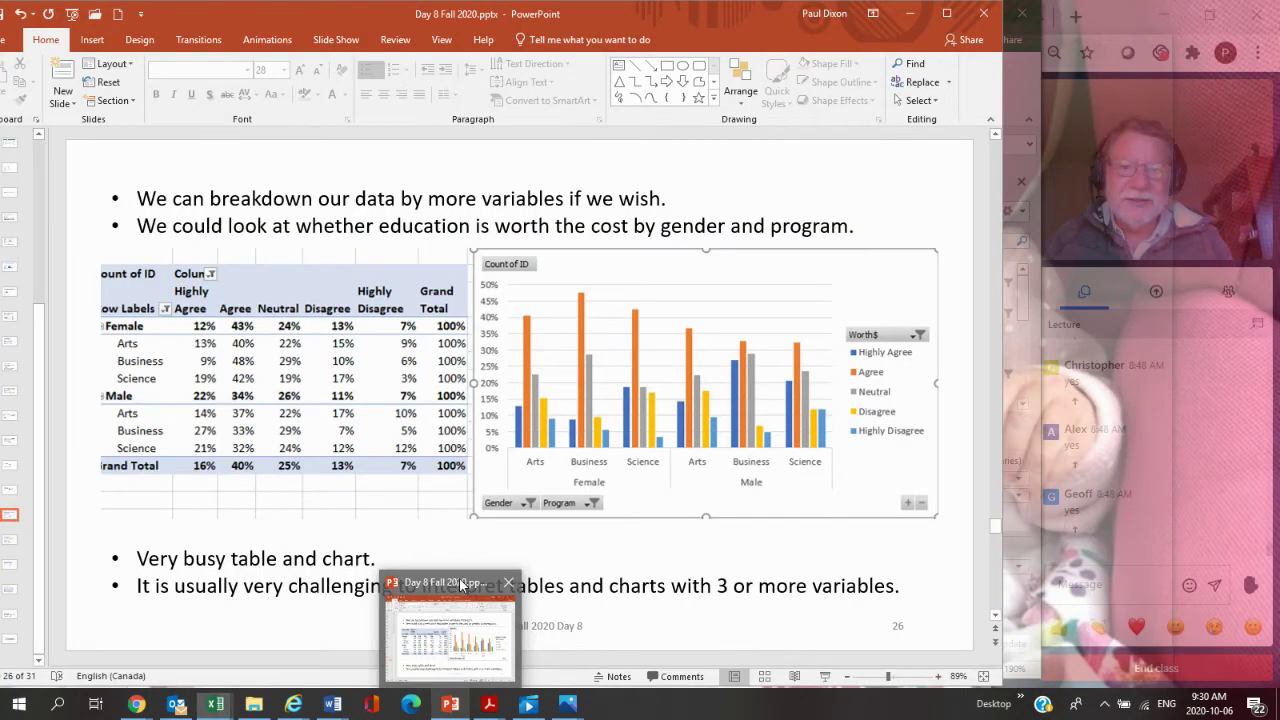
click(462, 585)
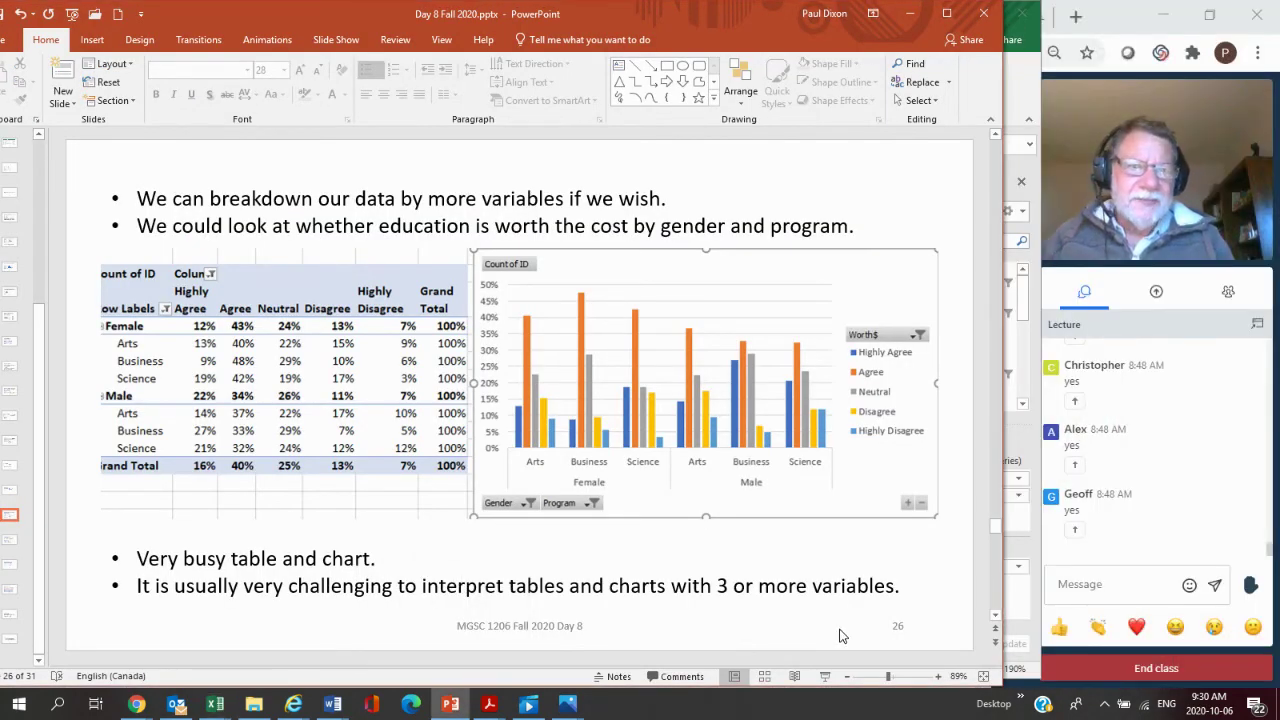